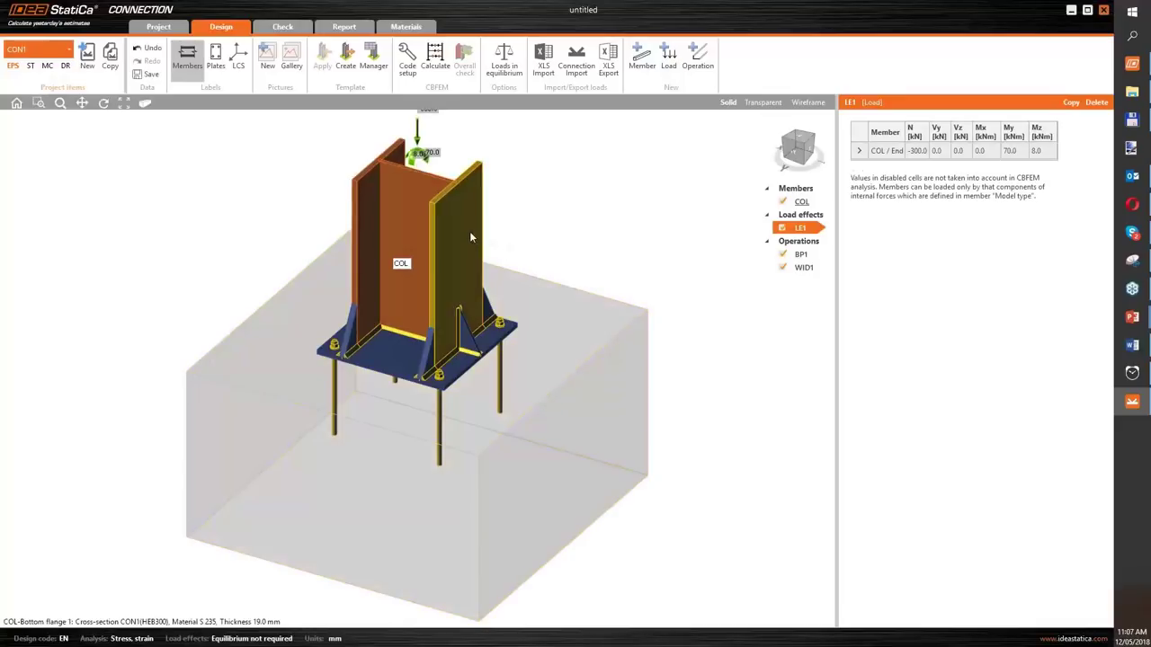
Replace the column's cross-section with a new welded I-section (Iw), setting its height to 300 mm
right_click(470, 232)
left_click(594, 240)
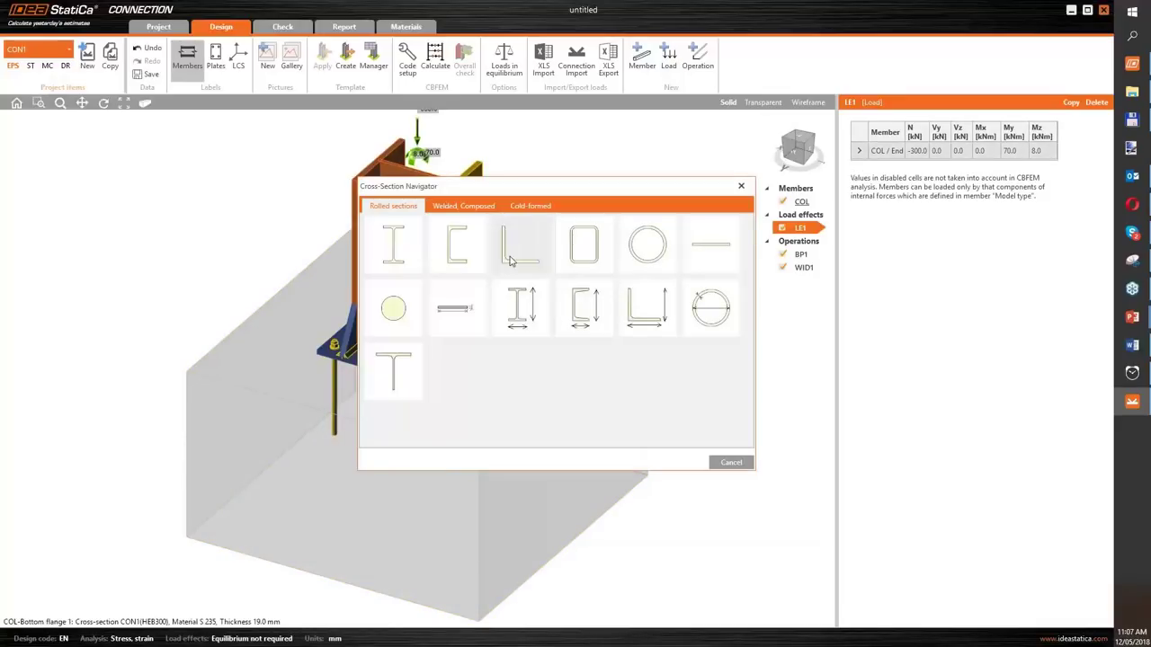
left_click(421, 255)
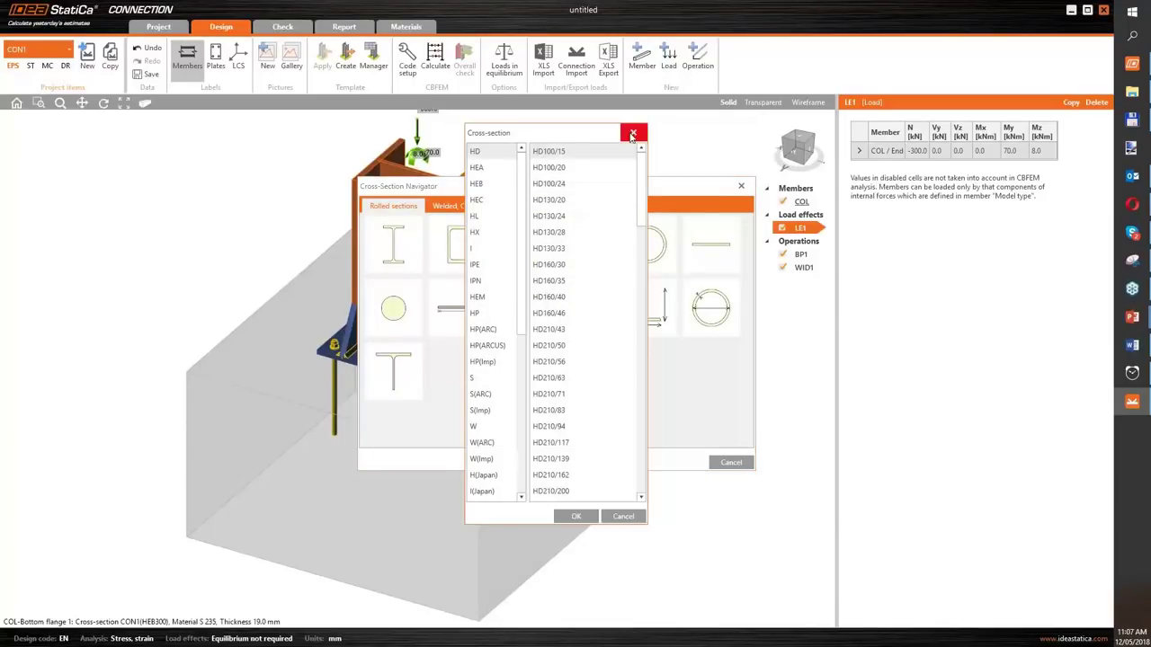
left_click(630, 139)
left_click(463, 206)
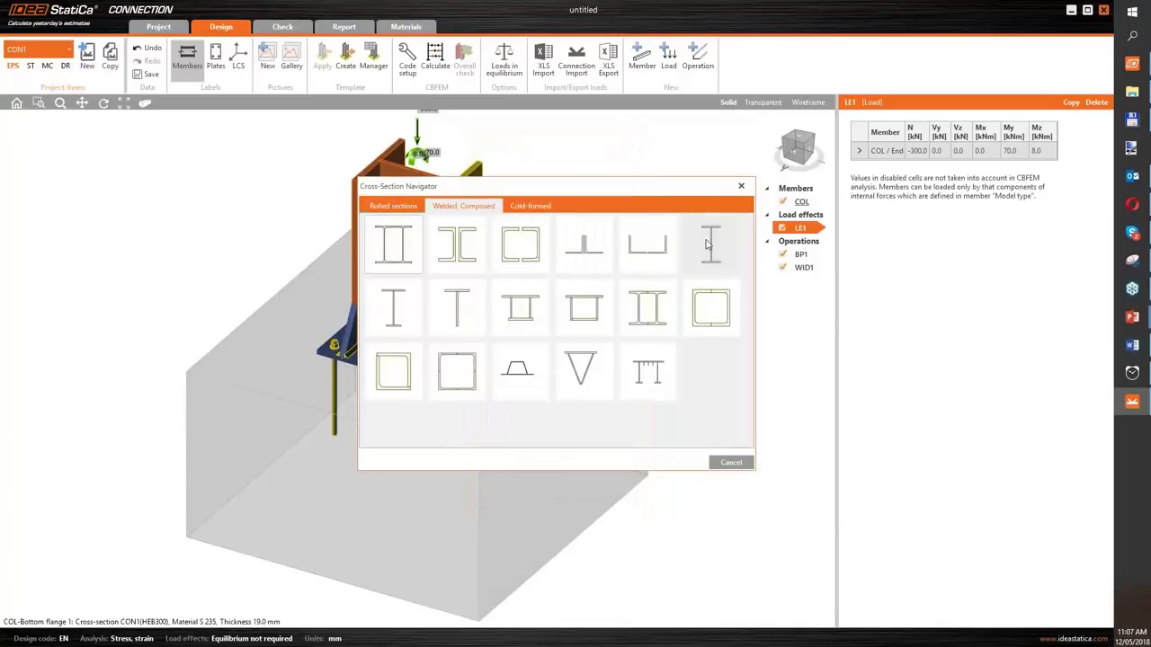
left_click(611, 234)
left_click(376, 232)
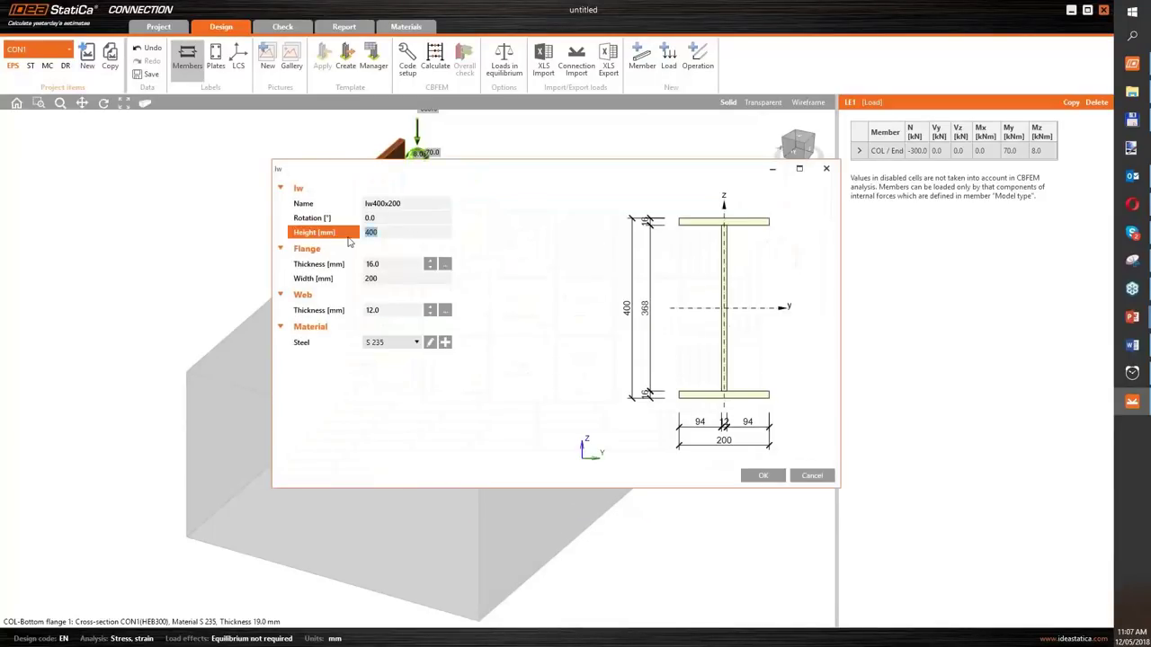
type("300")
left_click(762, 475)
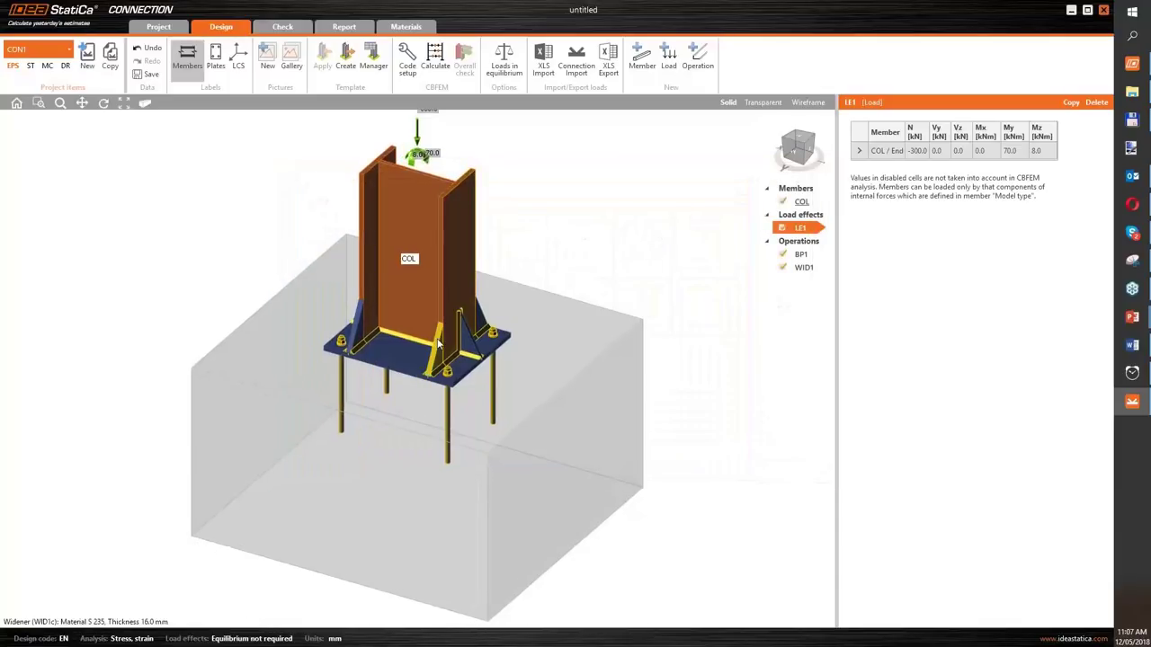
Set the base plate thickness to 20 mm and change its anchors to the M22 8.8 bolt assembly
left_click(499, 341)
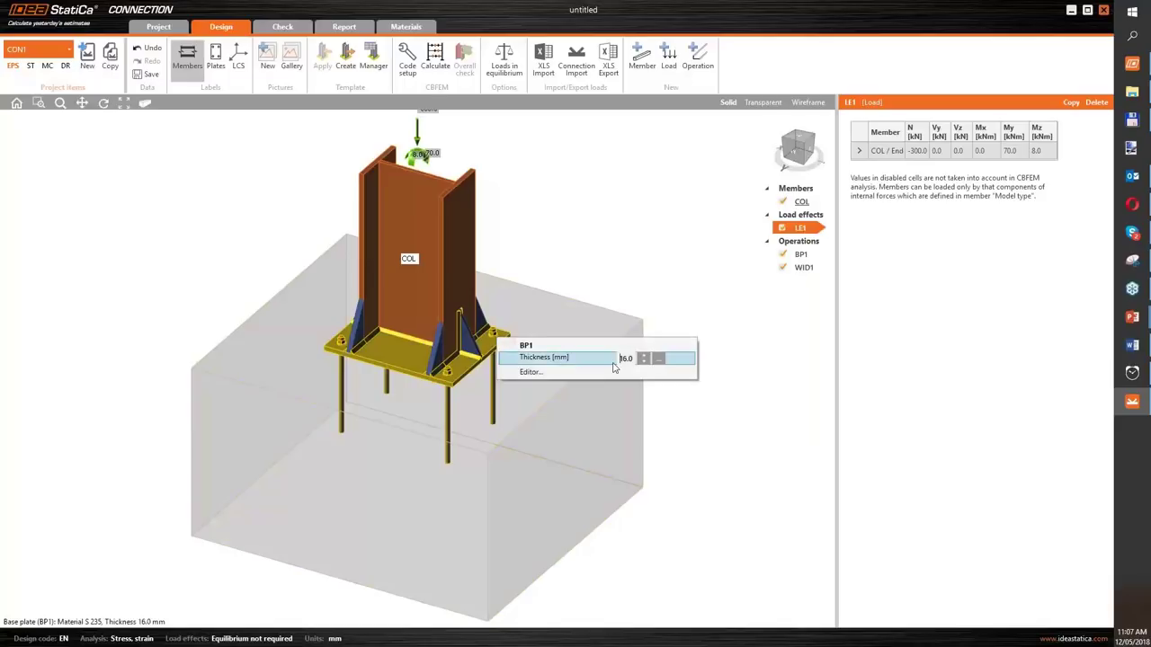
type("20.0")
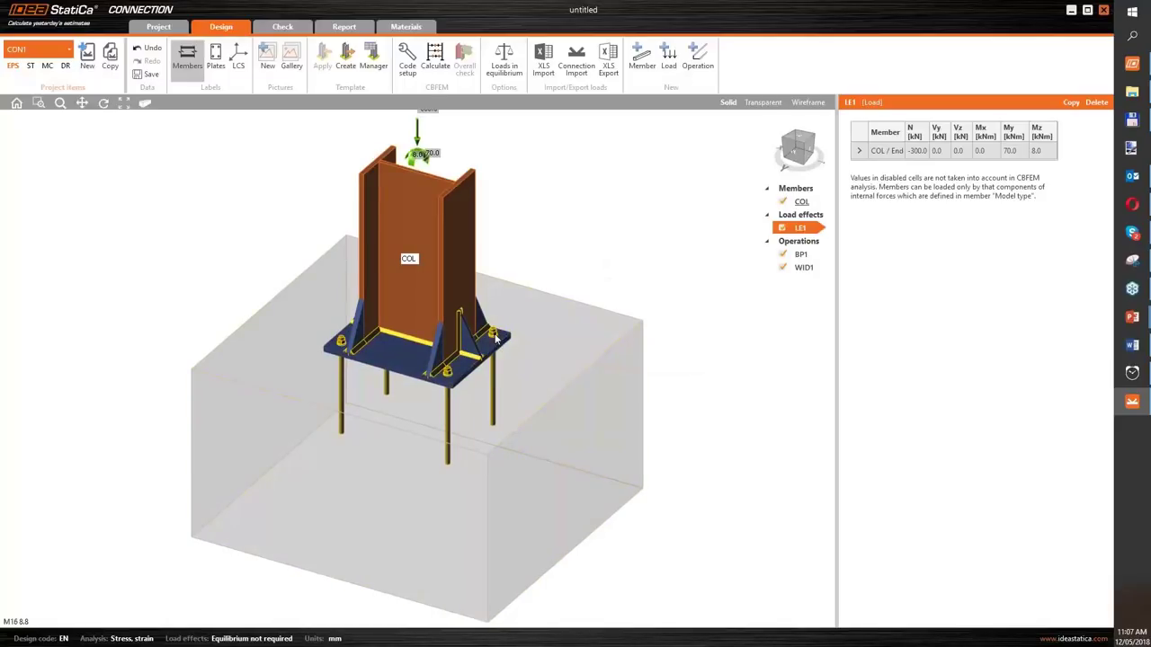
left_click(498, 336)
left_click(569, 356)
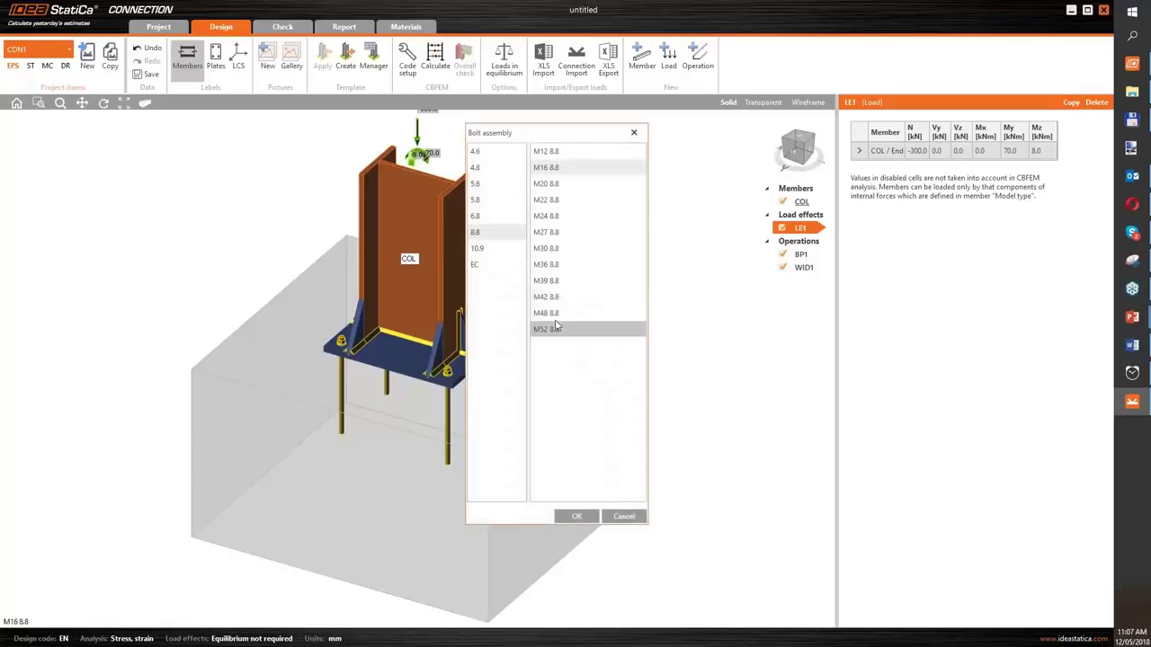
double_click(546, 200)
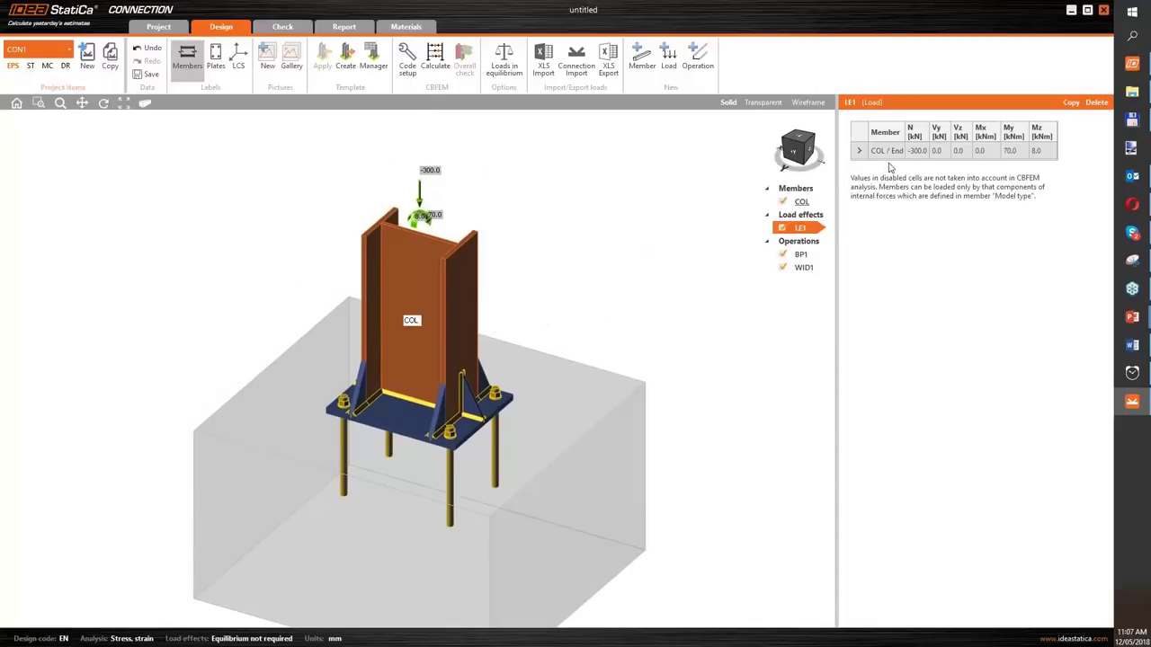
Set the column's loads in LE1 to N -450, Vy -13 and Vz -40 kN, with My 120 and Mz 28 kNm
left_click(918, 152)
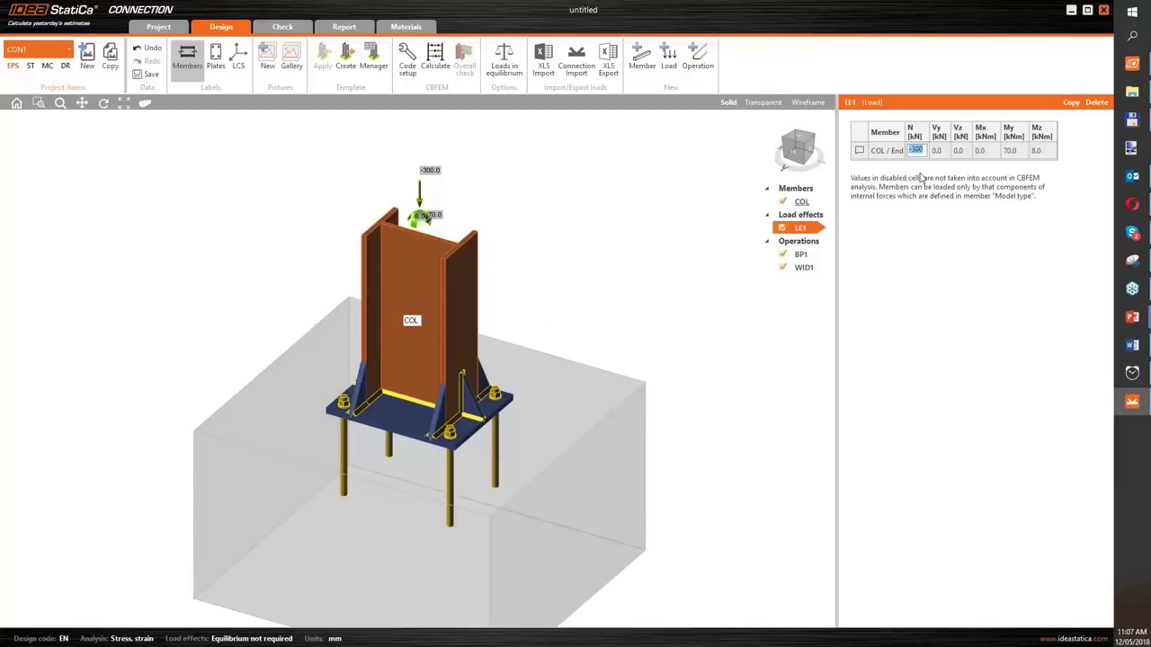
type("-450")
key("Tab")
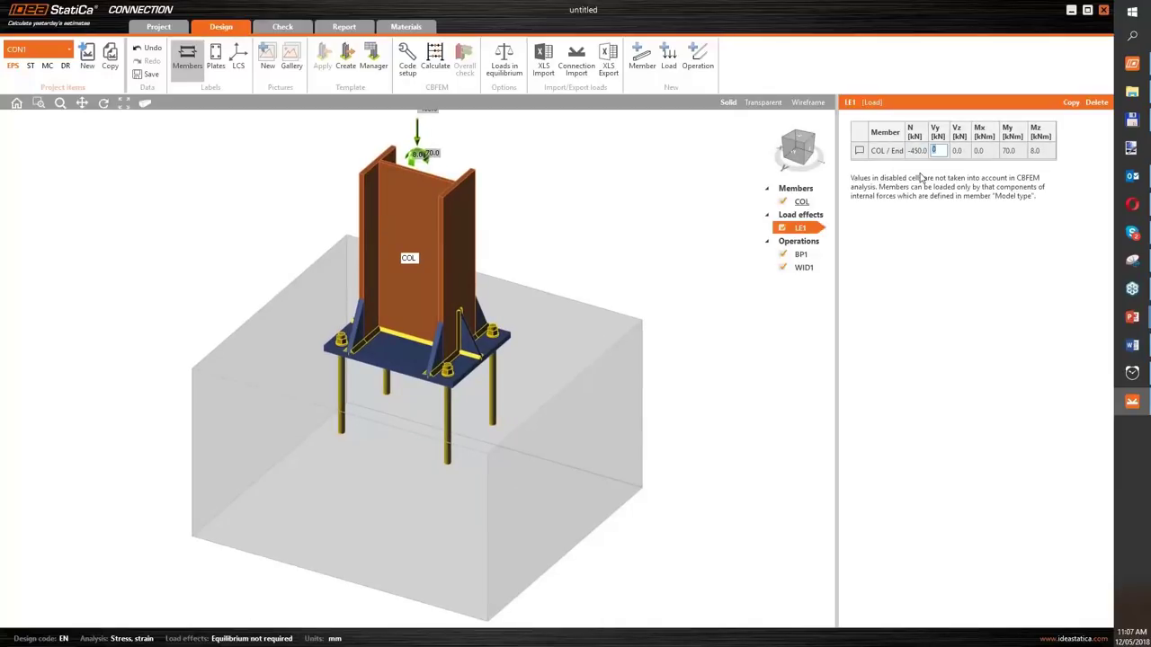
type("-13")
key("Tab")
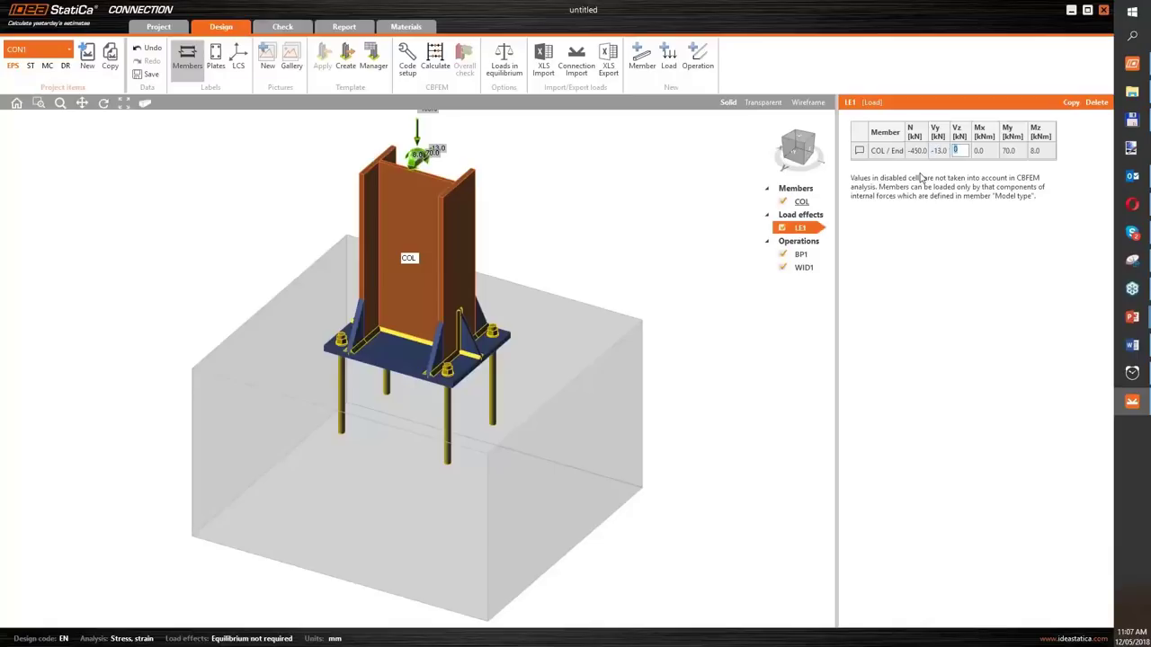
type("-40")
key("Tab")
key("Tab")
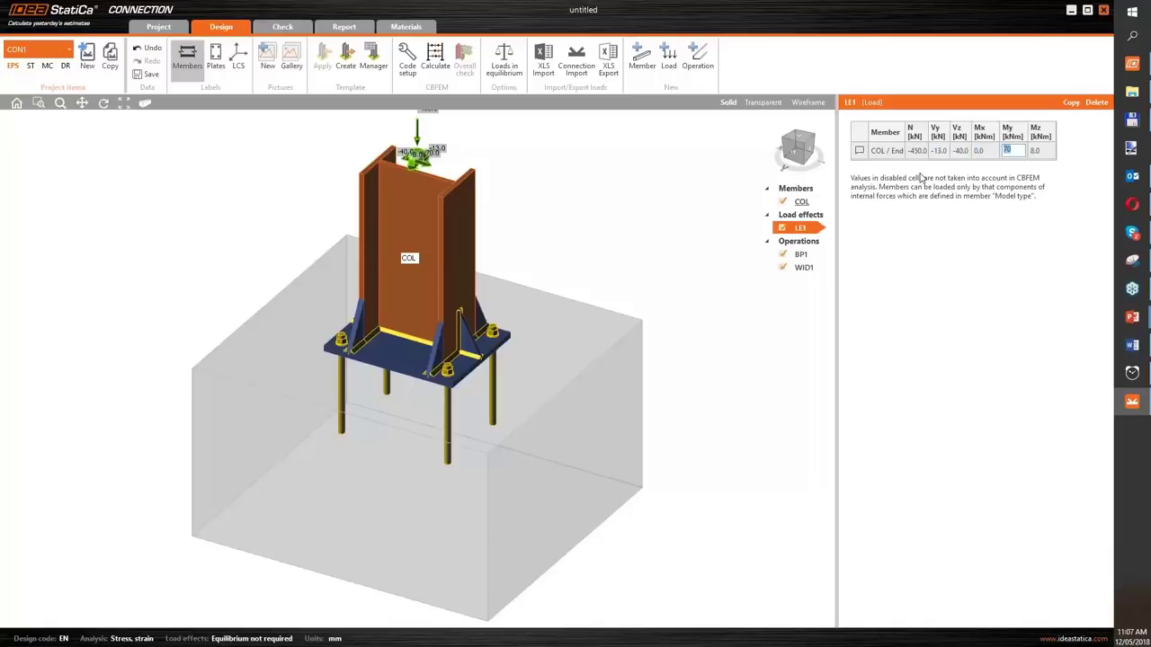
key("Tab")
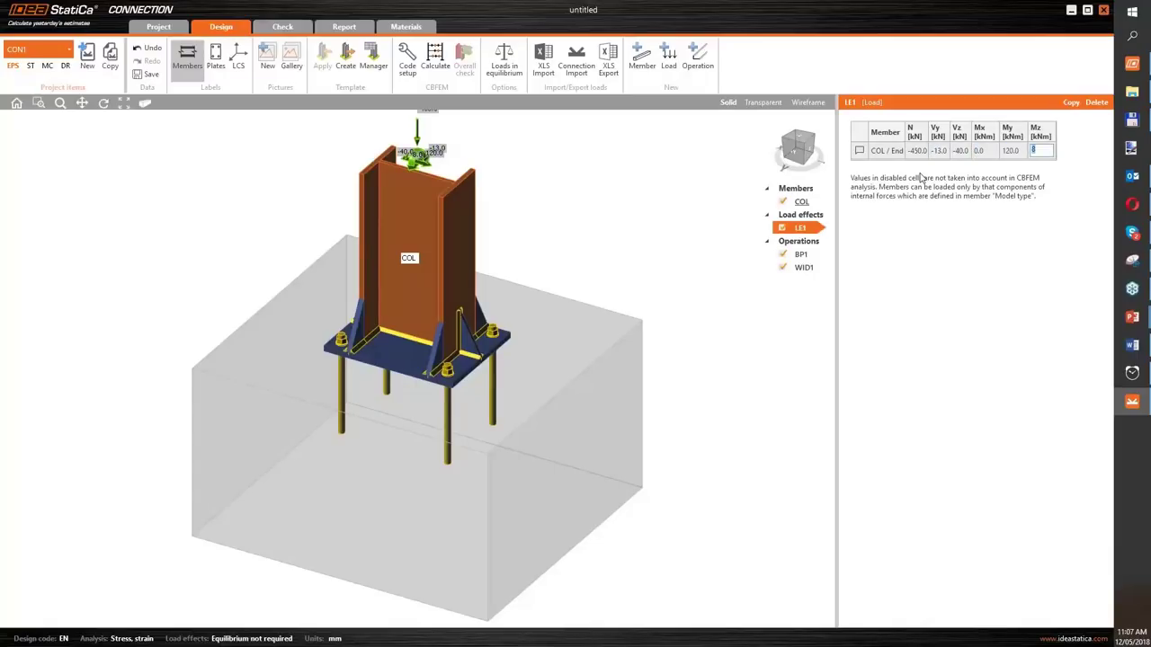
type("28")
key("Return")
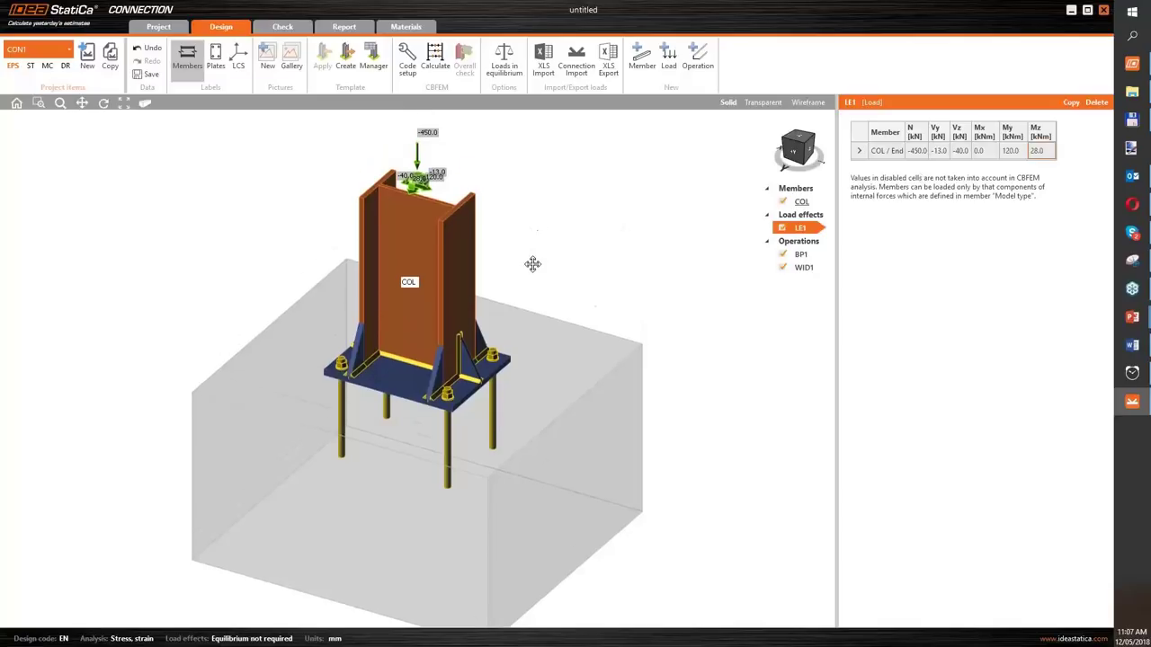
Run the CBFEM calculation of the column base and open the detailed anchor check results
left_click(435, 59)
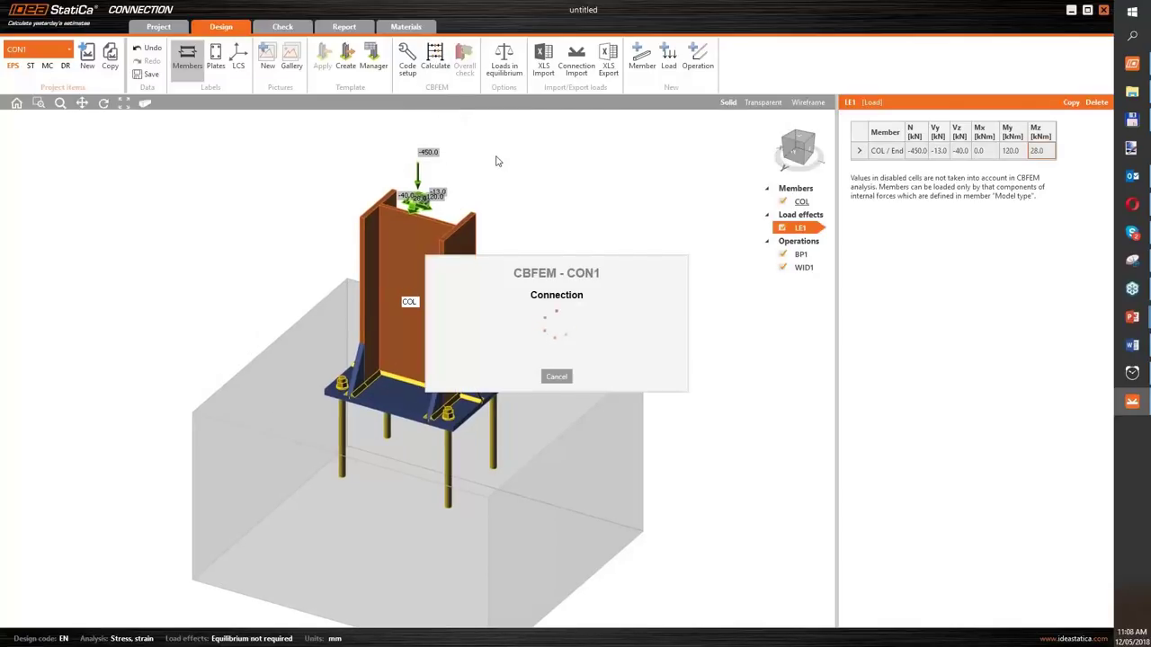
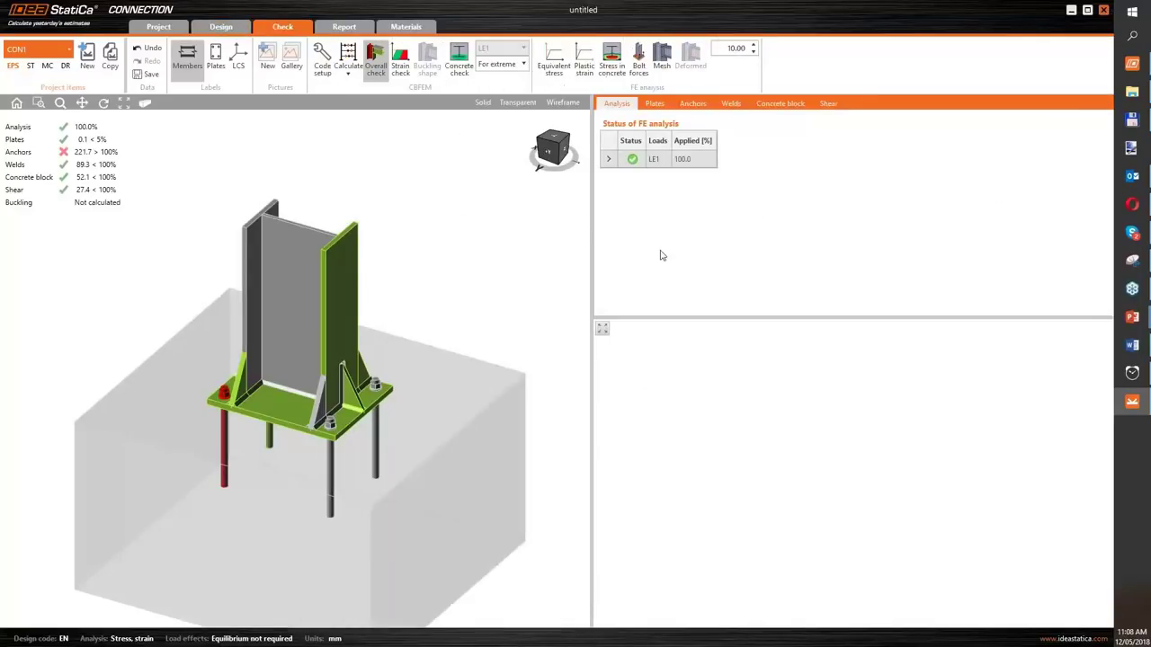
left_click(693, 105)
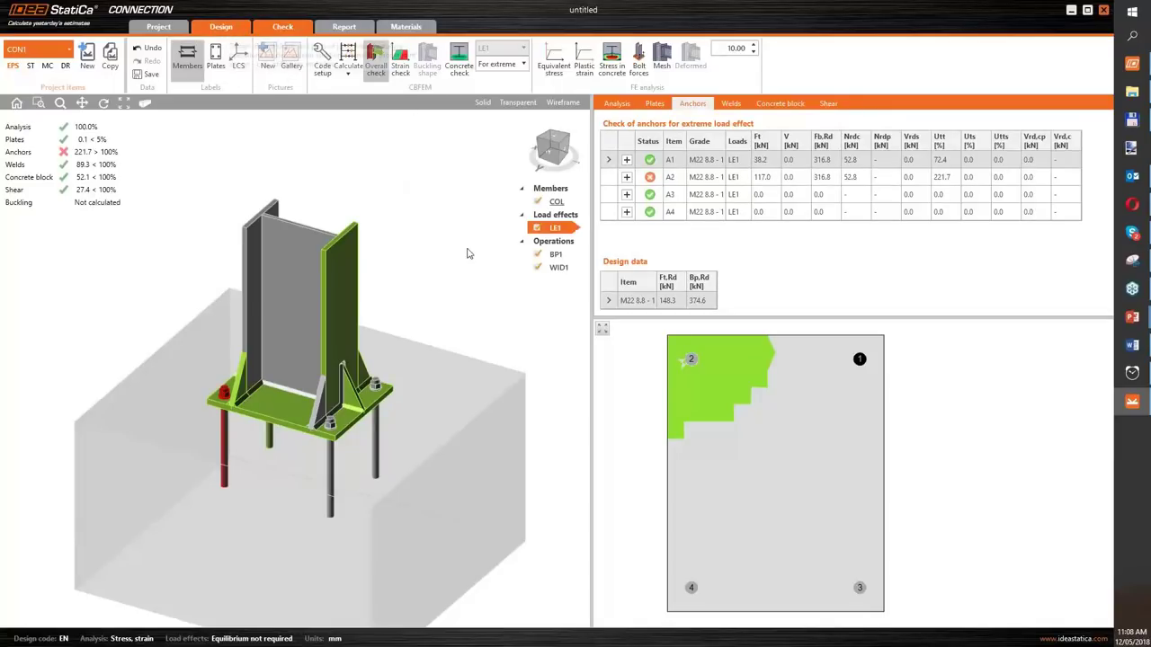
Set the foundation block offset of base plate BP1 to 600 mm
left_click(555, 228)
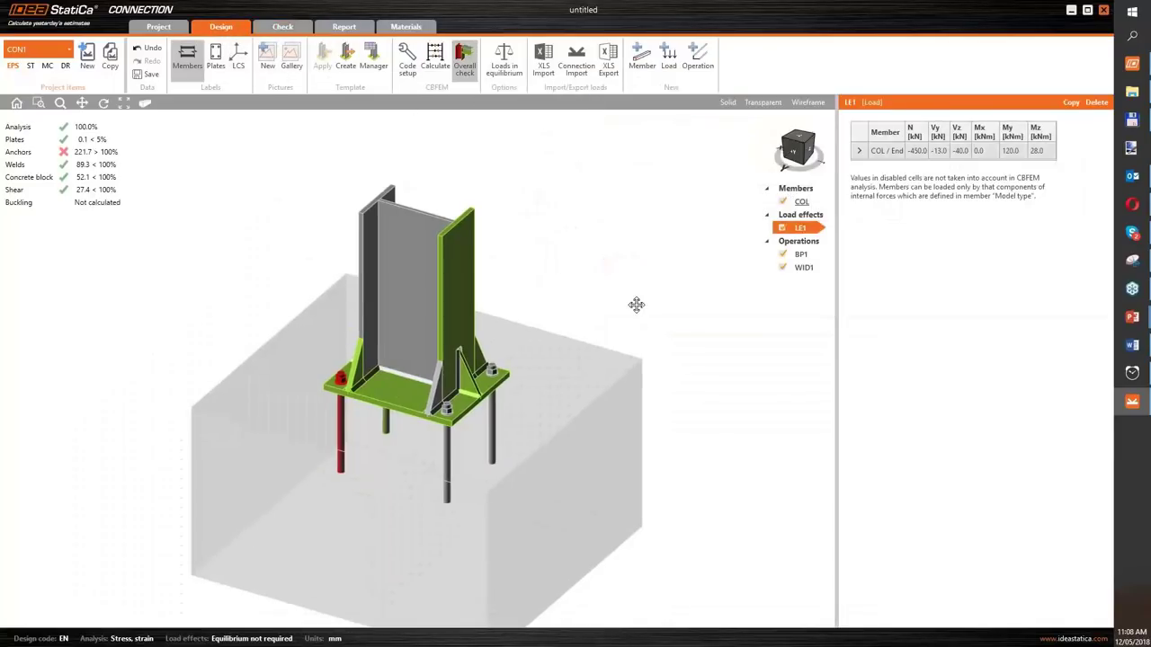
left_click(802, 256)
left_click(891, 466)
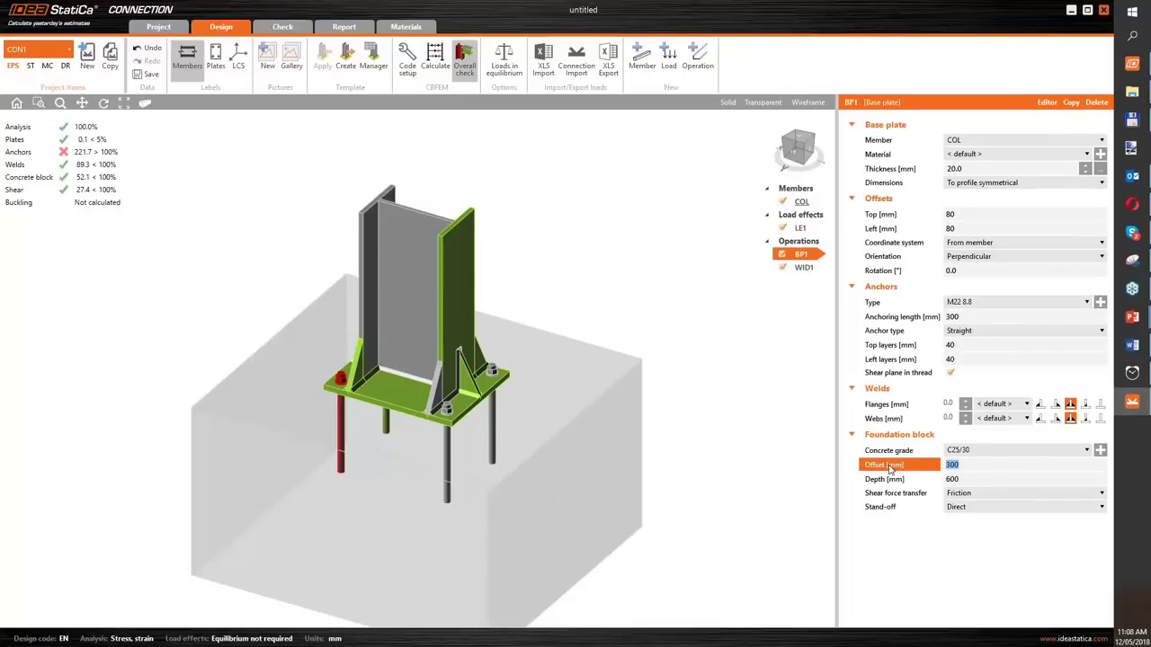
type("600")
key("Tab")
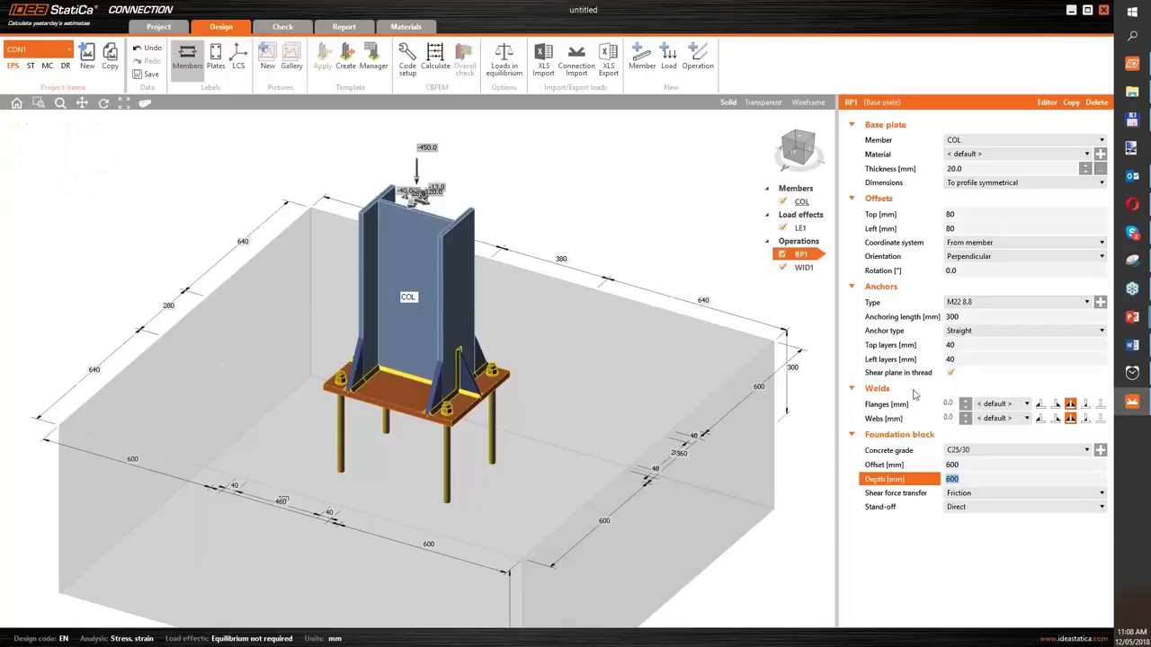
Set the anchoring length of base plate BP1 to 450 mm and recalculate the connection
left_click(904, 320)
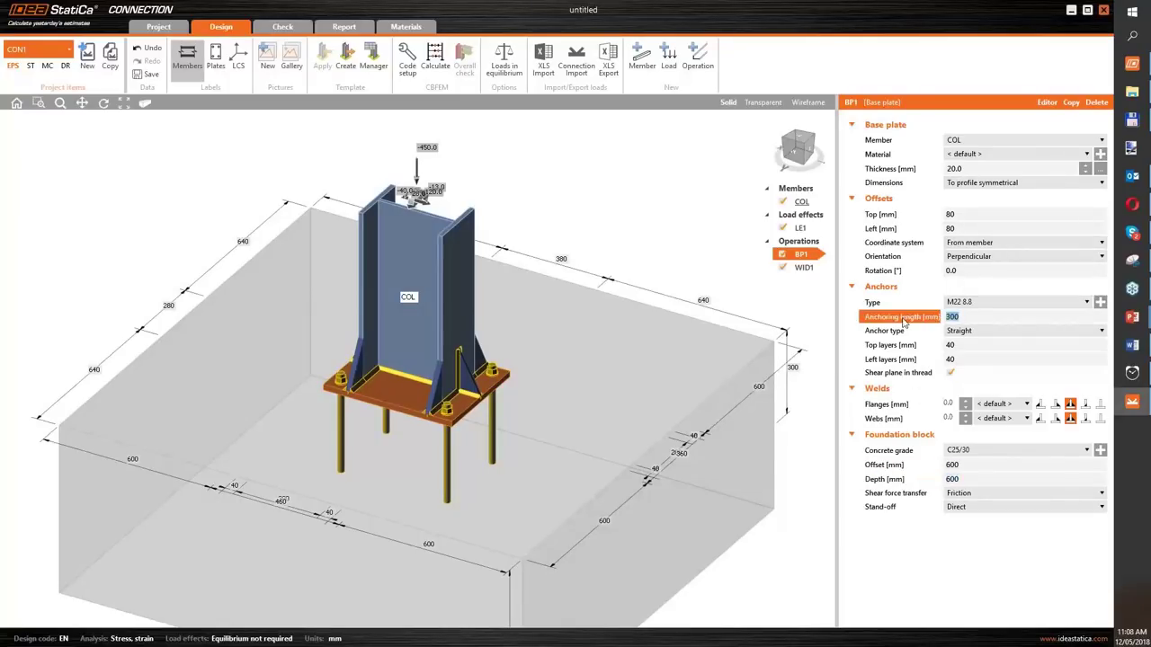
type("450")
key("Tab")
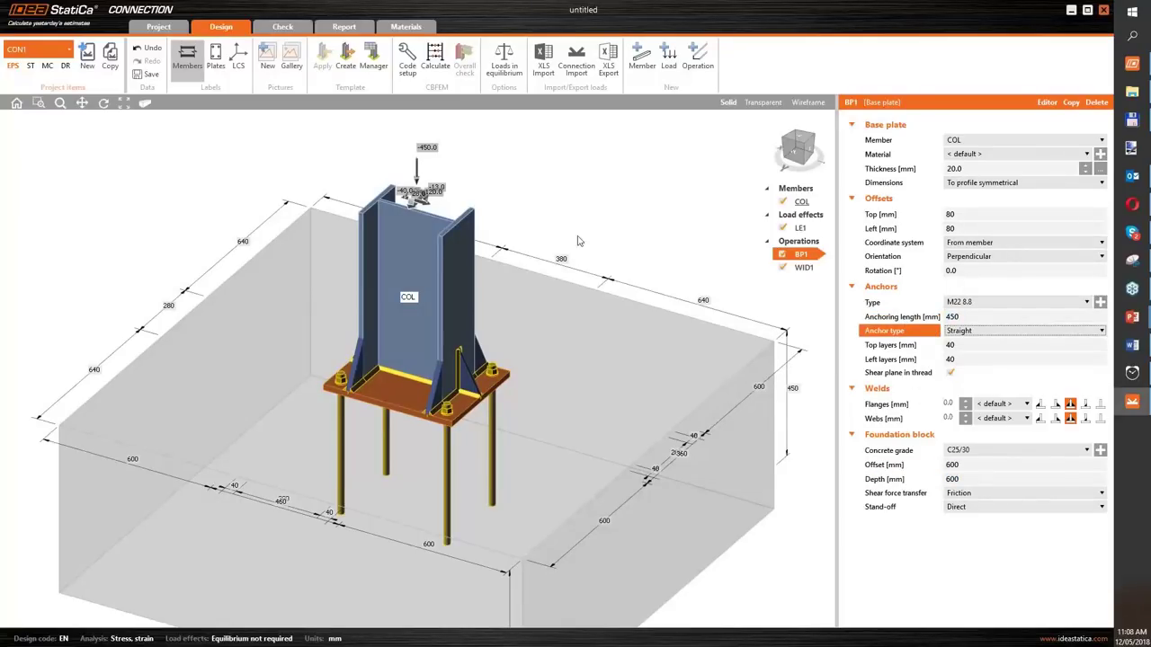
left_click(435, 59)
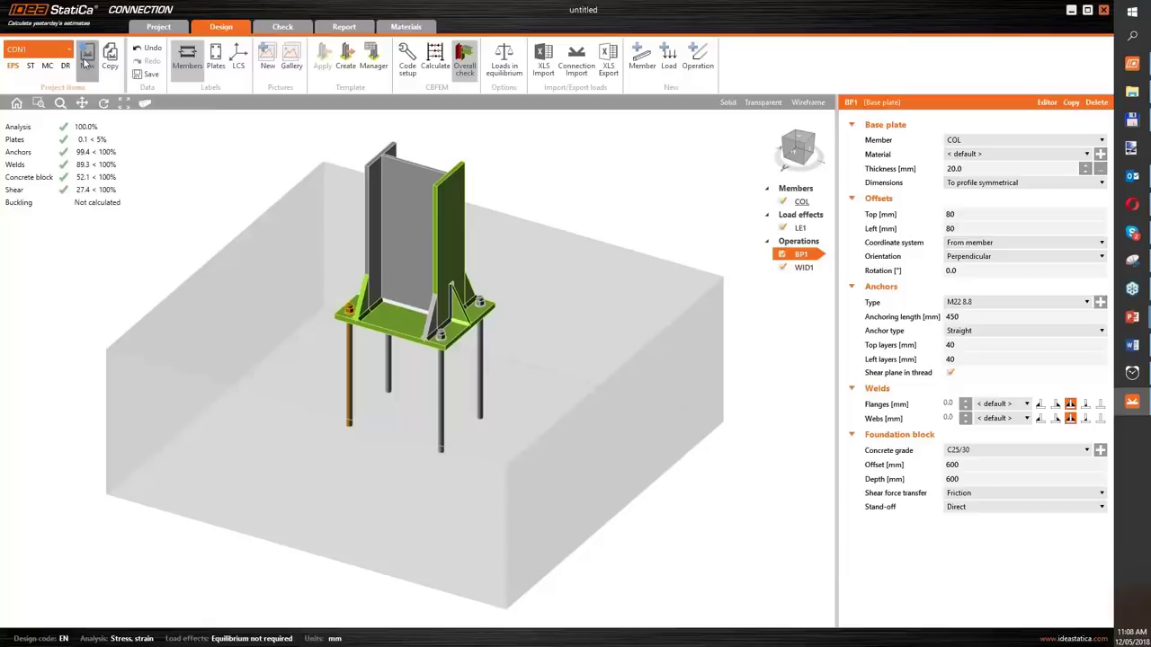
Add a new connection item with an I-section beam framing into a continuous column, using the design without any predefined joint parts
left_click(88, 55)
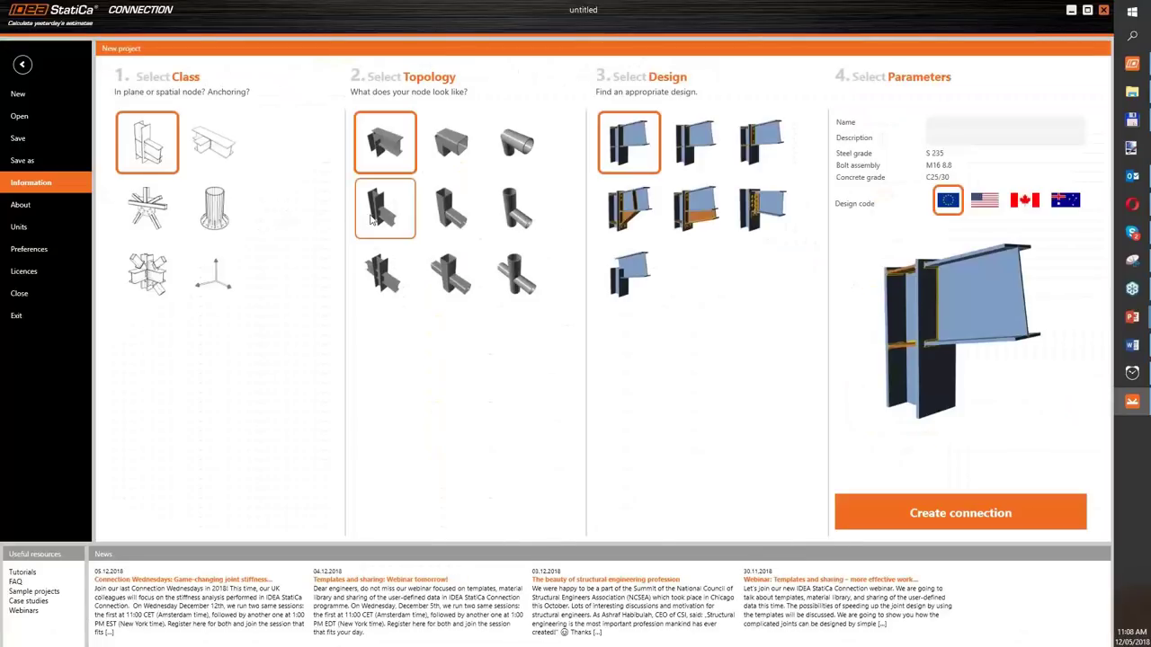
left_click(373, 220)
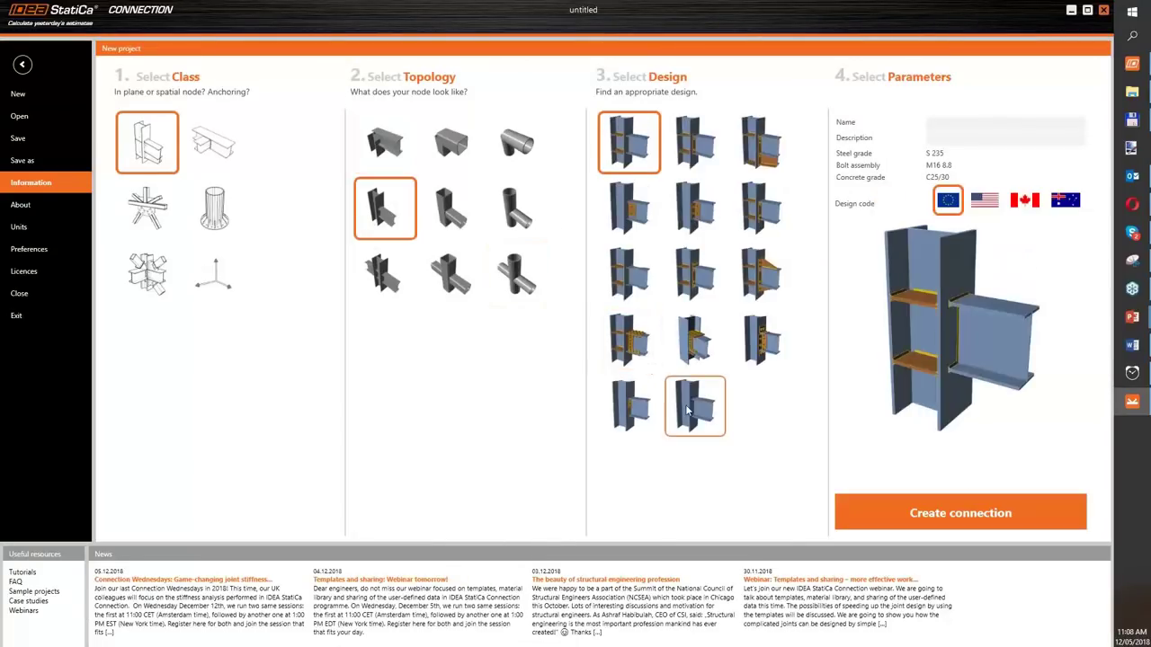
left_click(695, 407)
left_click(889, 522)
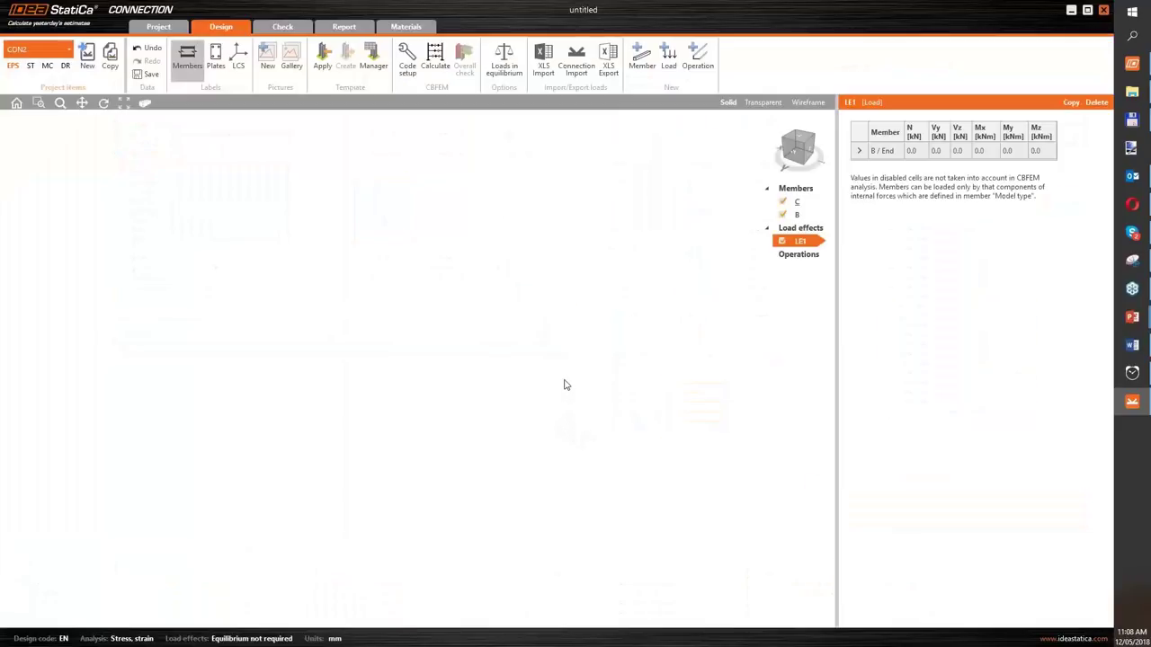
Change the cross-section of column C to the existing welded section Iw300x200
right_click(378, 235)
left_click(428, 234)
left_click(419, 259)
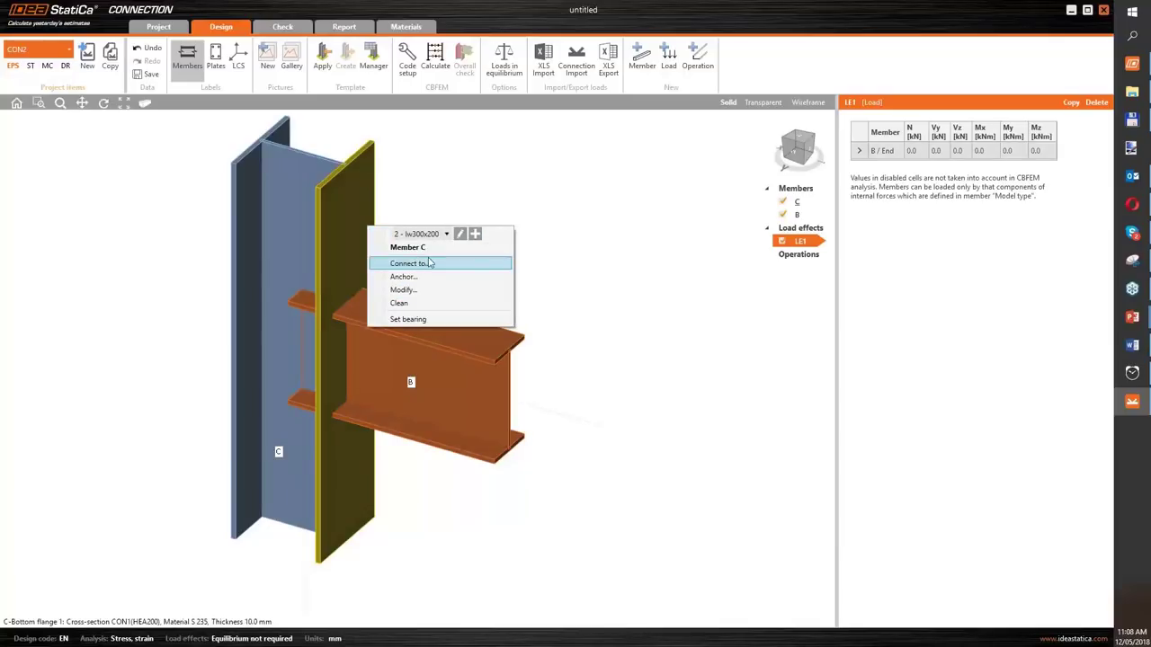
Connect beam B to column C with the bolted end plate design that has a haunch below the beam, choosing the default bolt
right_click(448, 384)
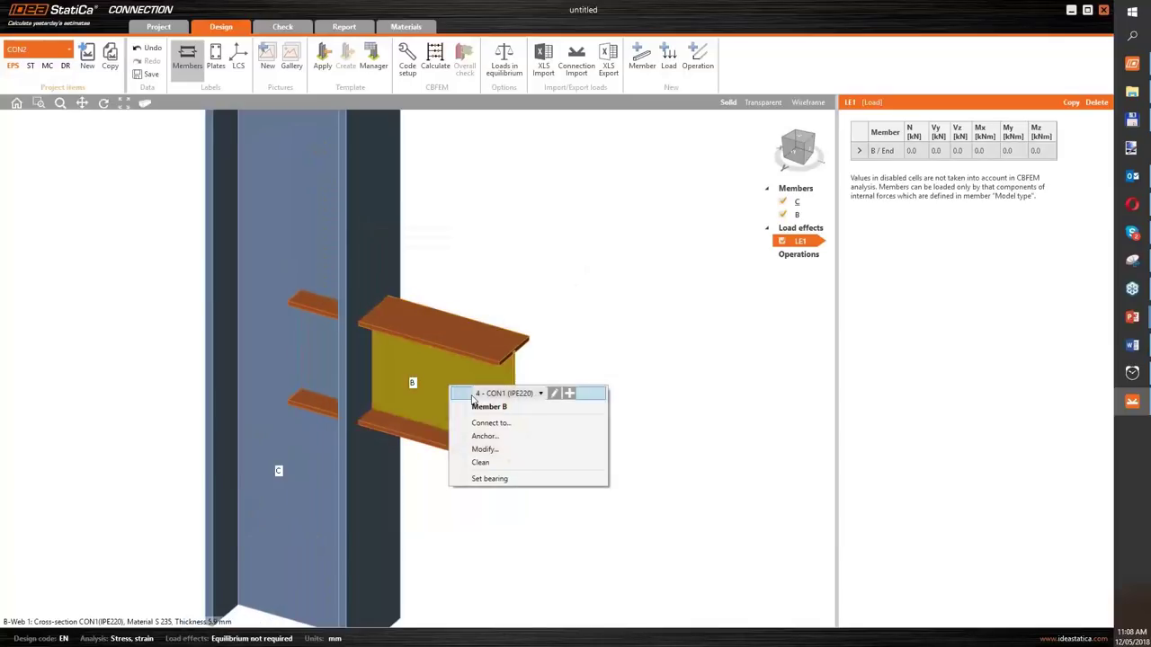
left_click(487, 424)
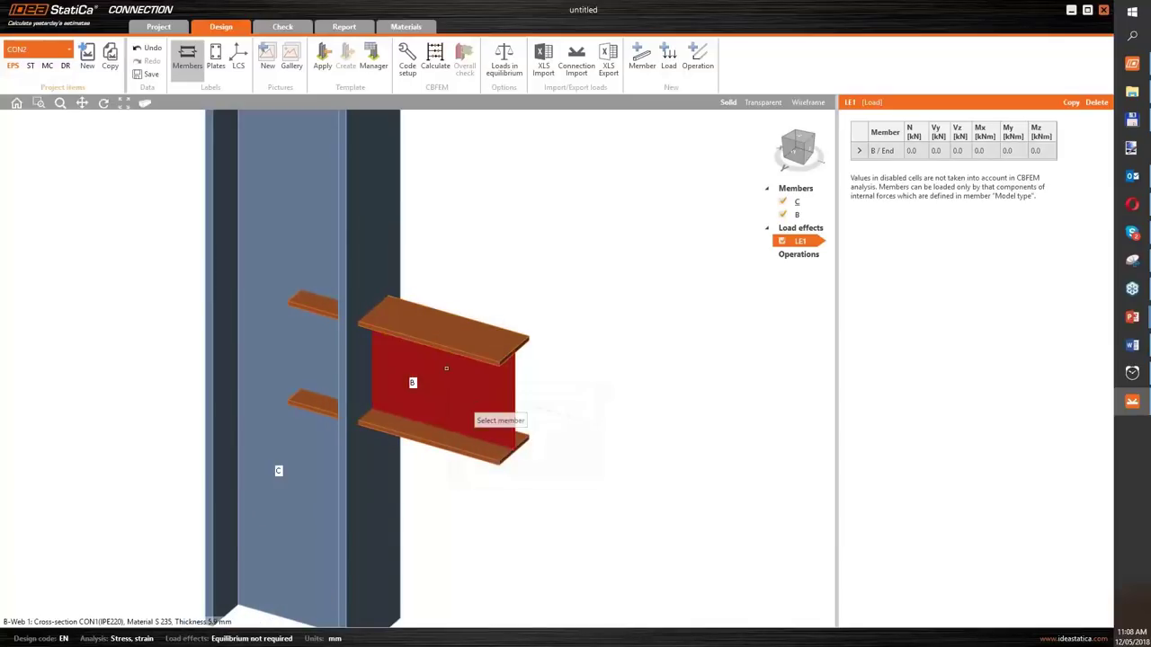
left_click(381, 268)
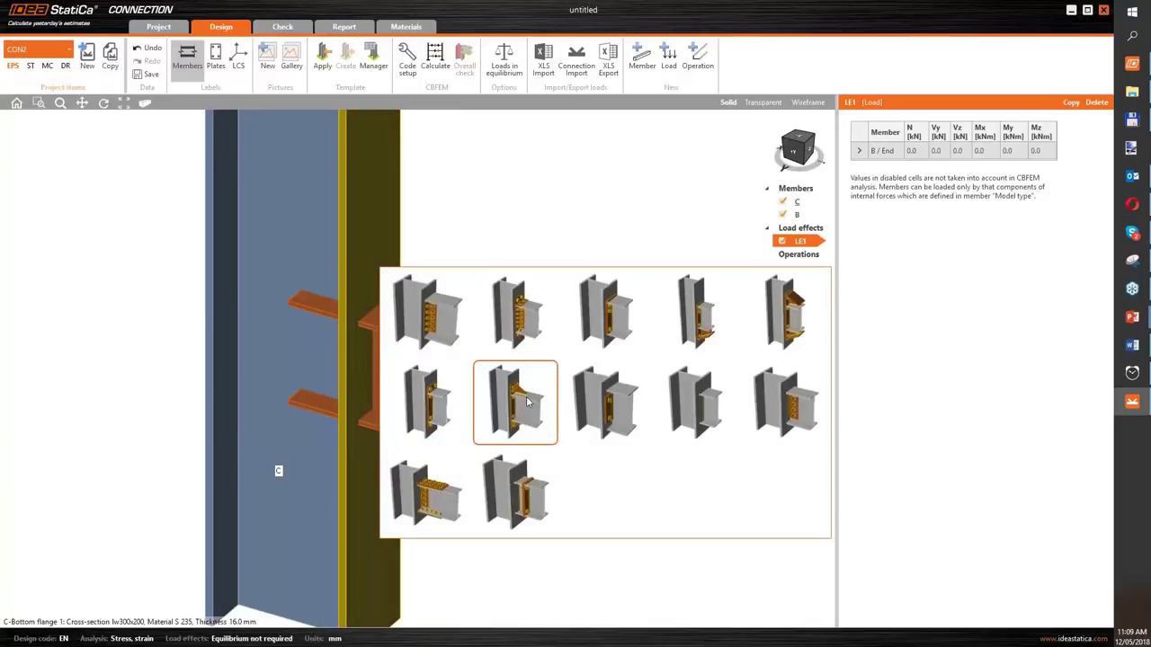
left_click(702, 335)
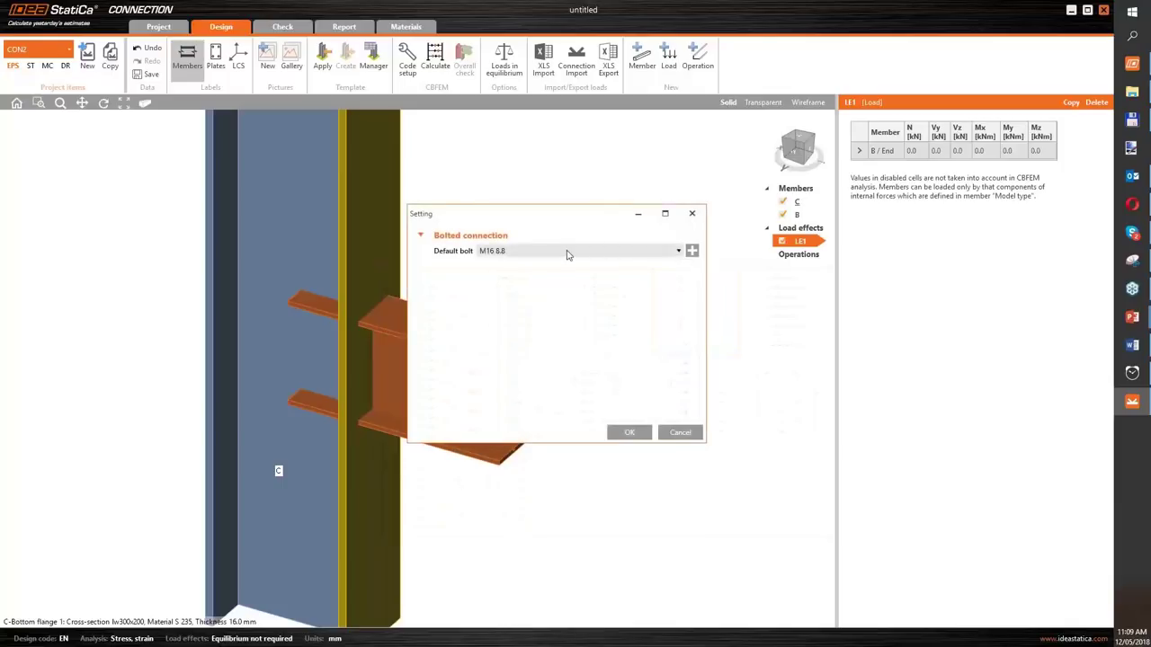
left_click(567, 254)
left_click(556, 278)
left_click(629, 433)
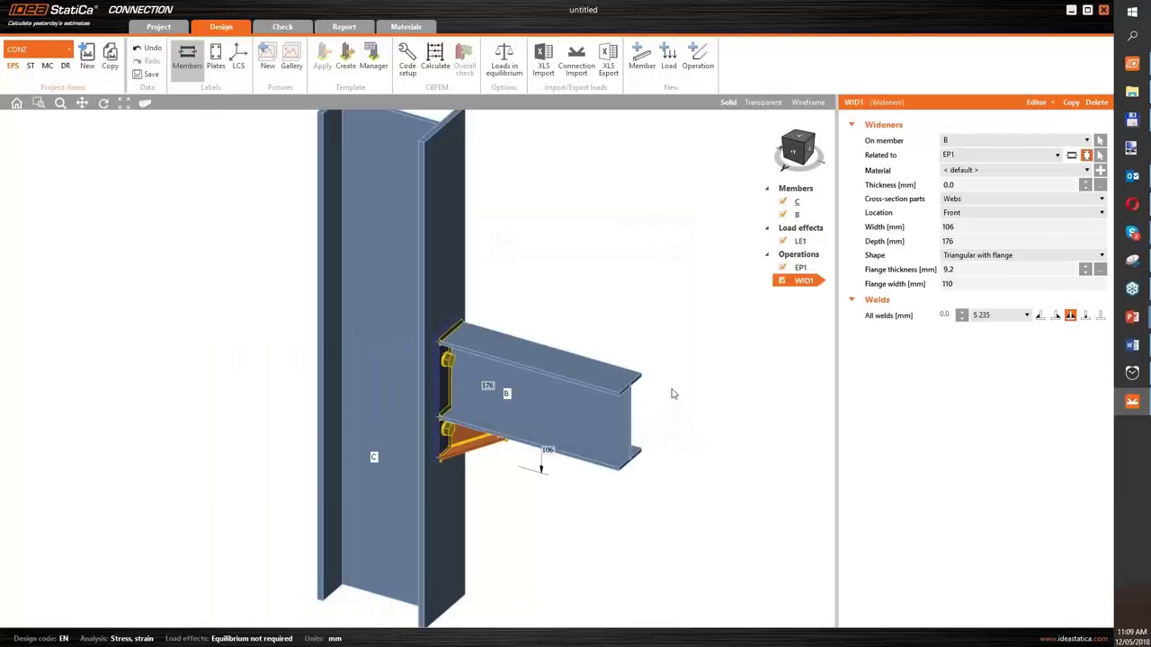
Load the end of beam B with Vz of -42 kN and My of 76 kNm in LE1, and try to calculate the connection
left_click(797, 243)
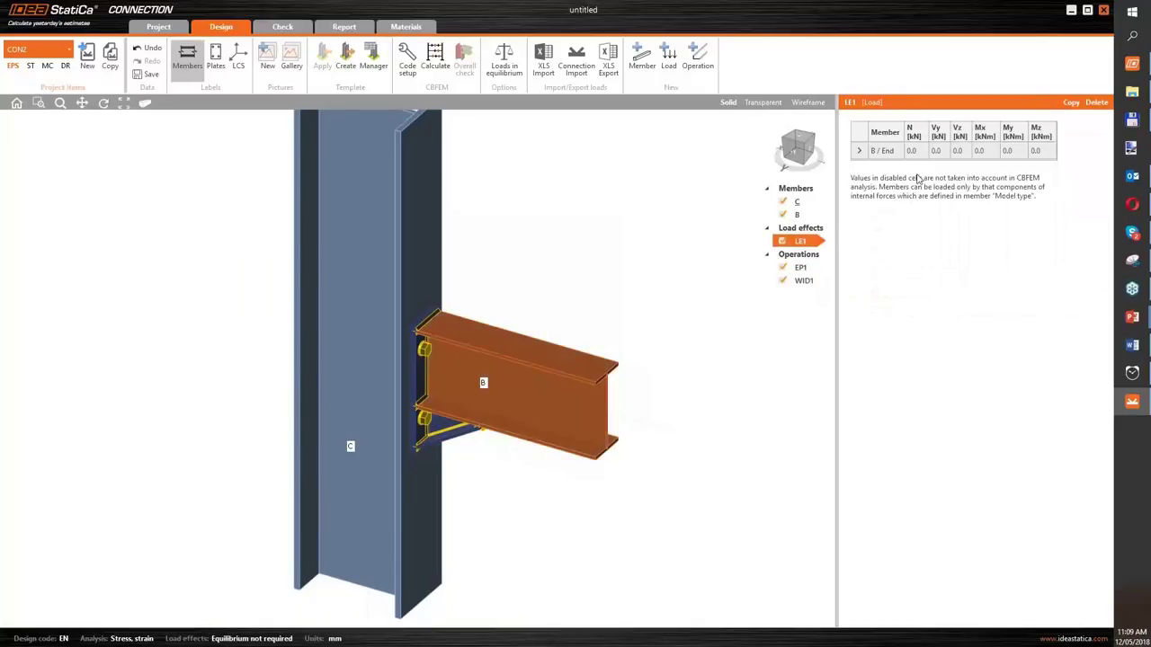
left_click(959, 151)
key("Tab")
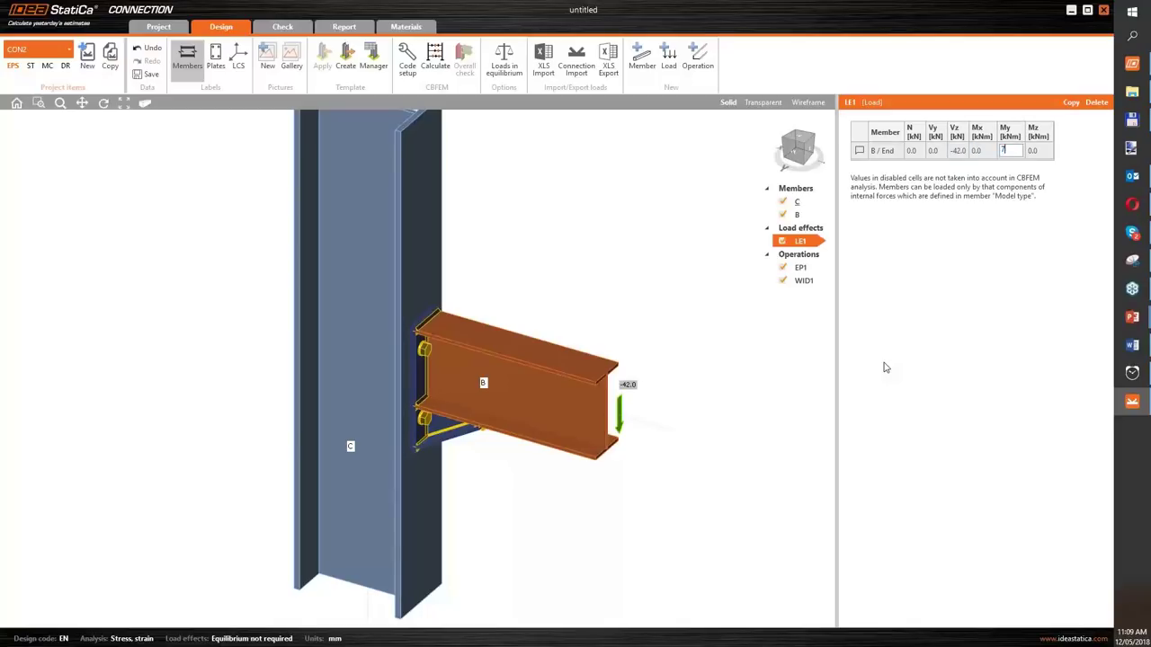
key("Tab")
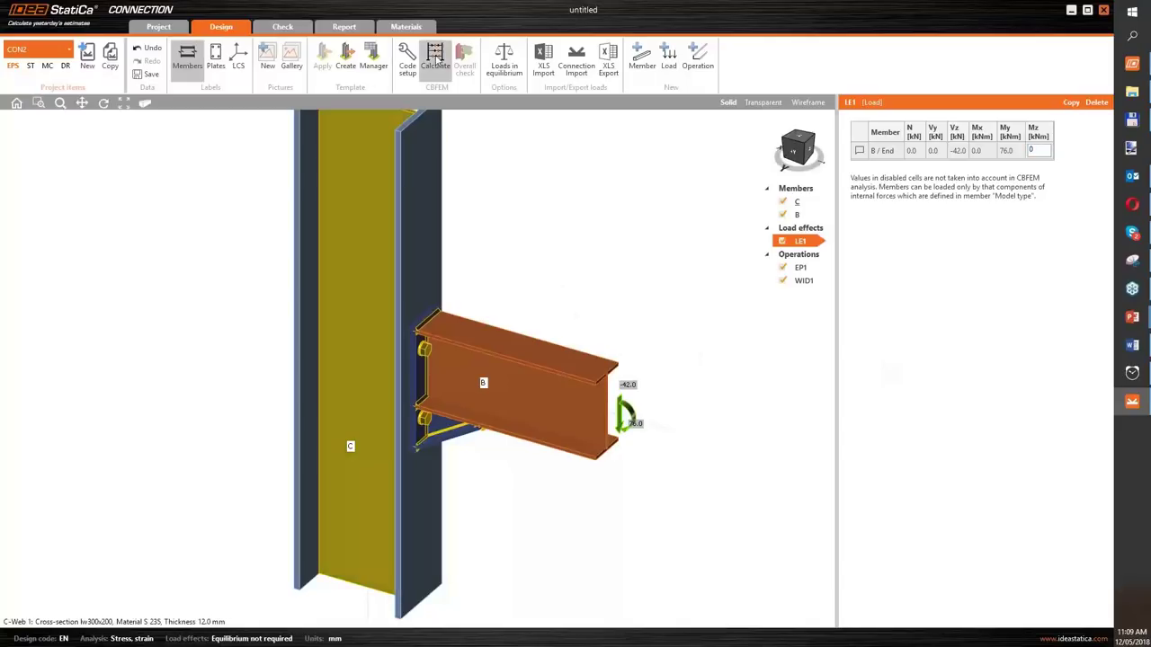
left_click(435, 62)
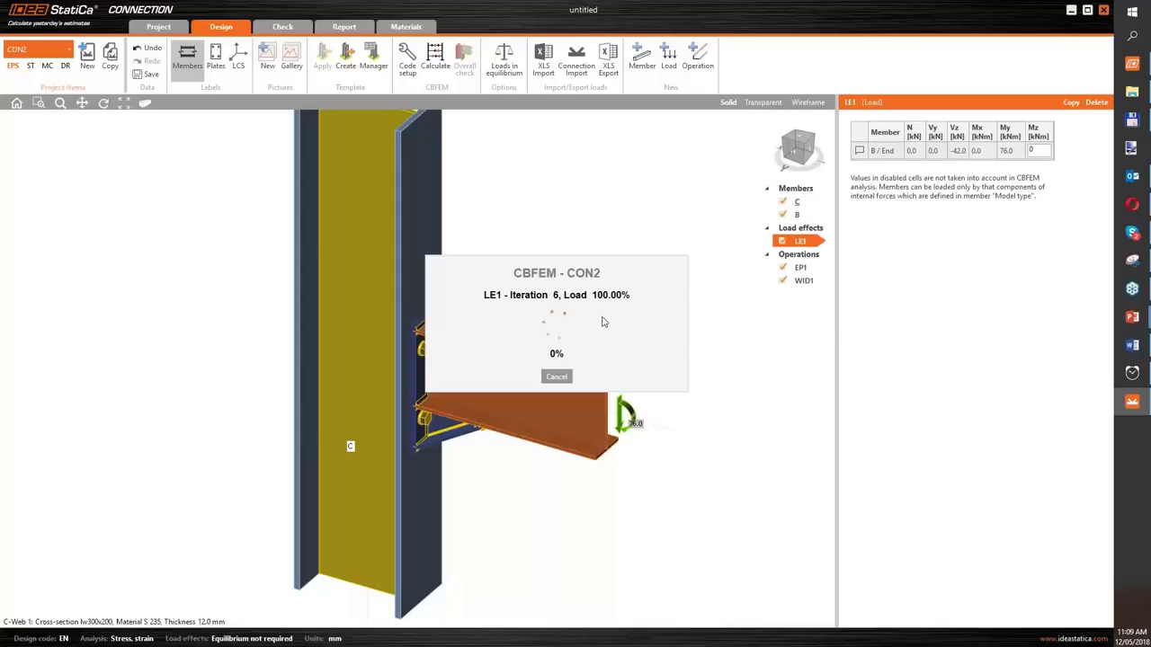
left_click(564, 377)
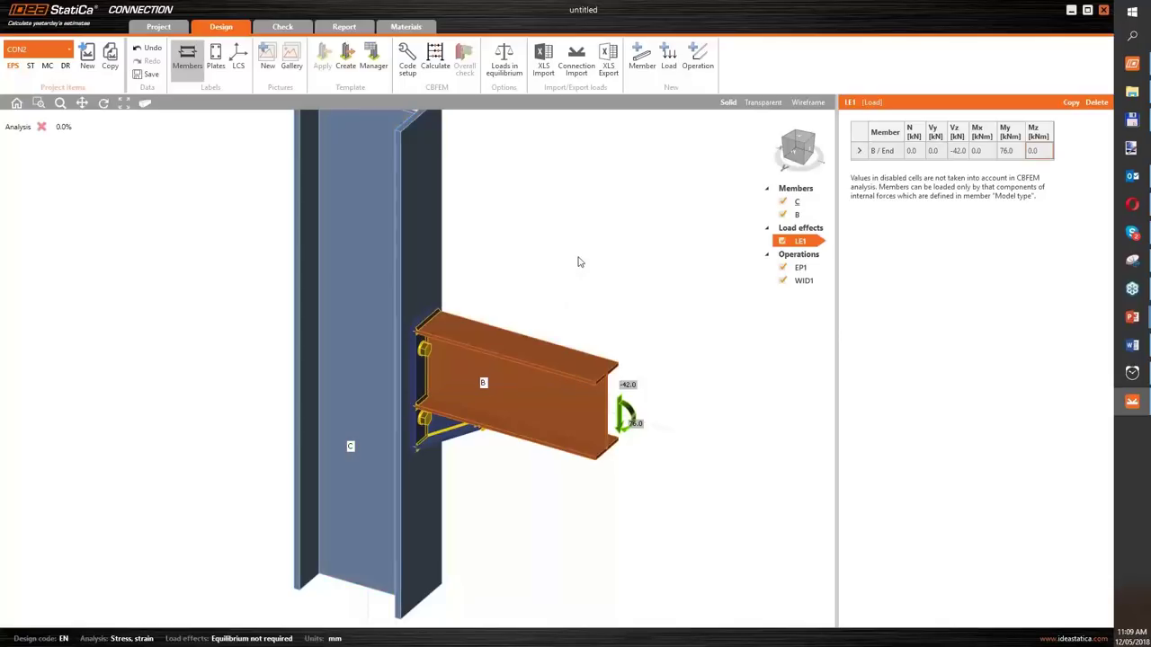
Set the top bolt layer of end plate EP1 to -40 mm
scroll(578, 262, "down", 3)
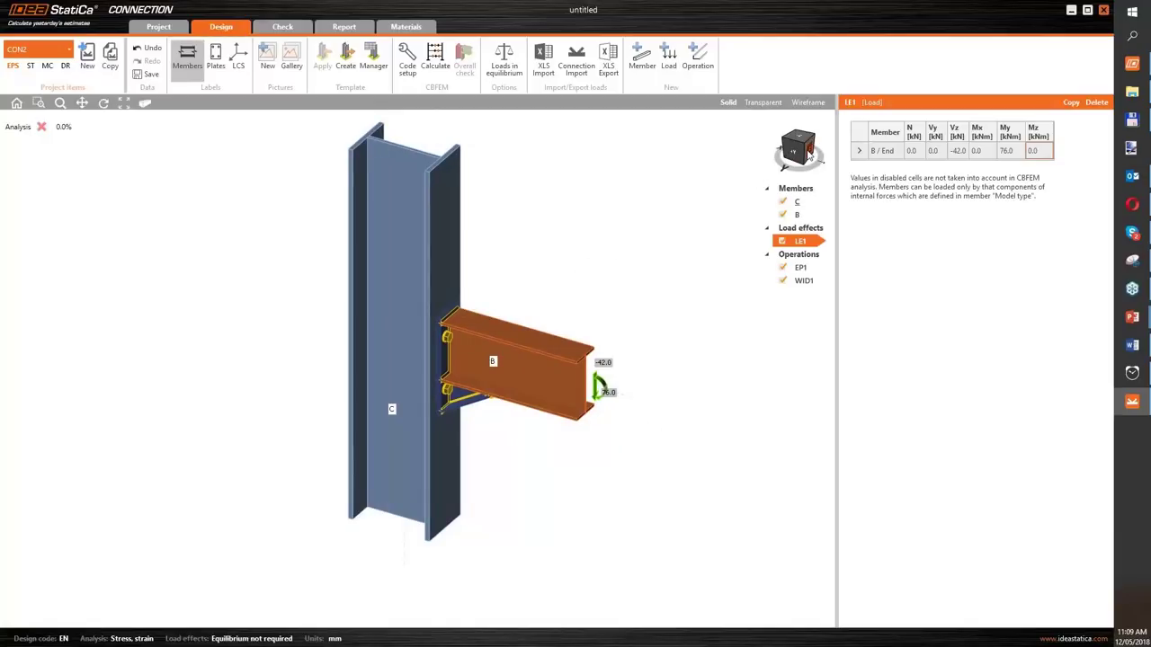
left_click(810, 155)
scroll(475, 311, "up", 3)
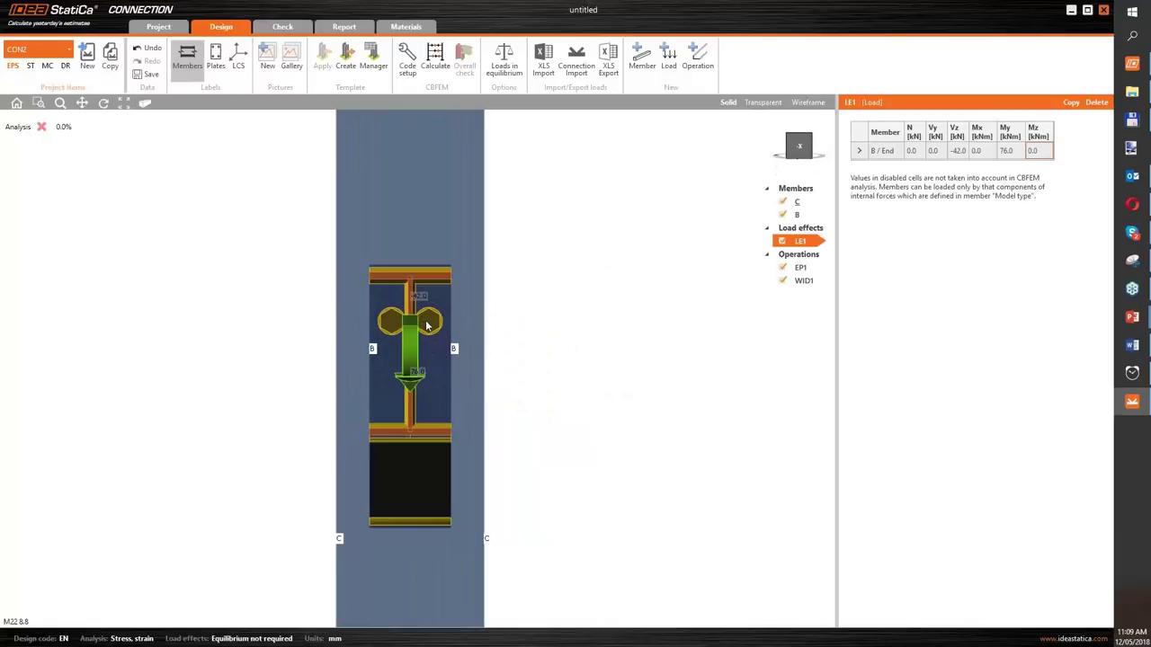
left_click(432, 320)
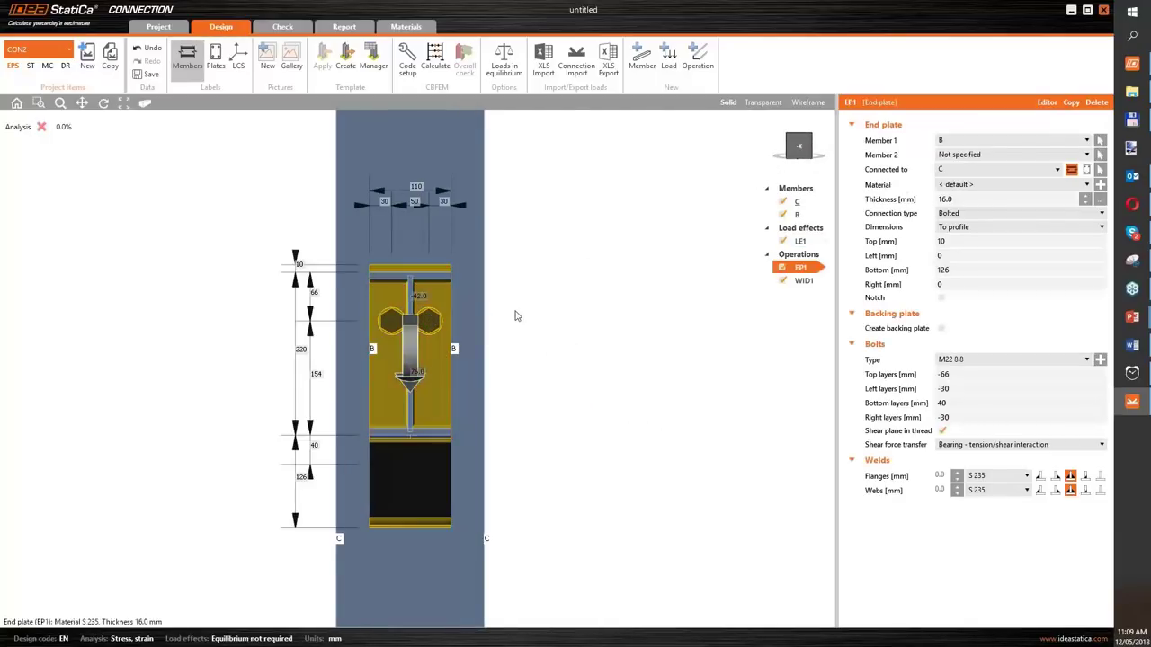
middle_click_drag(570, 309, 601, 297)
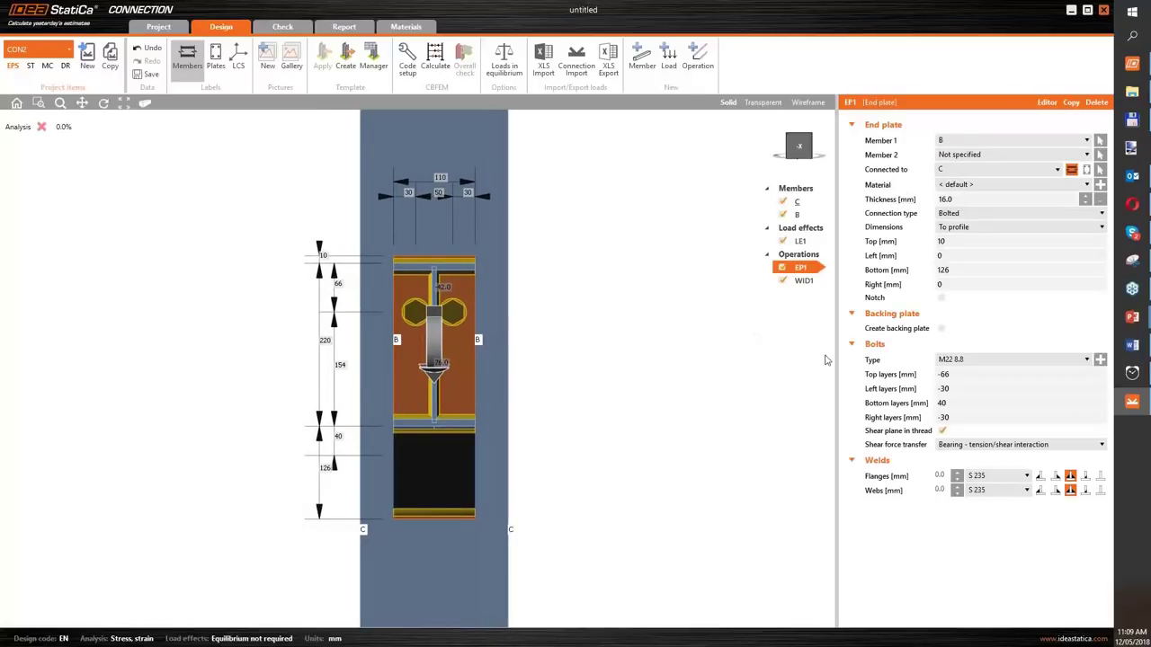
left_click(944, 374)
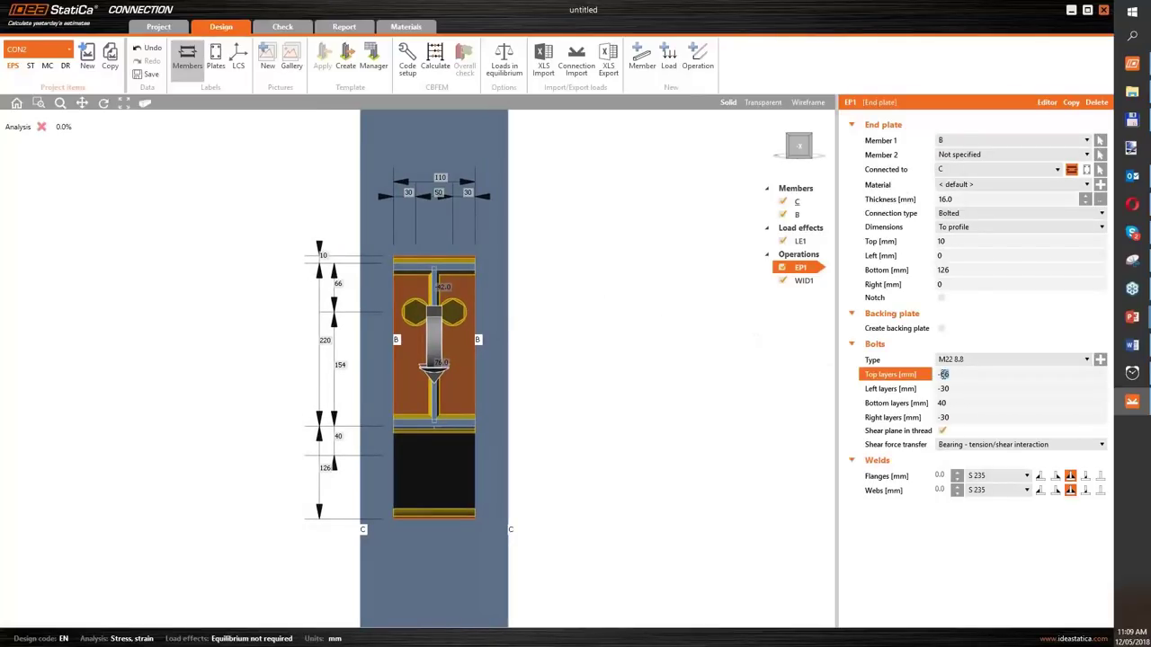
key("Tab")
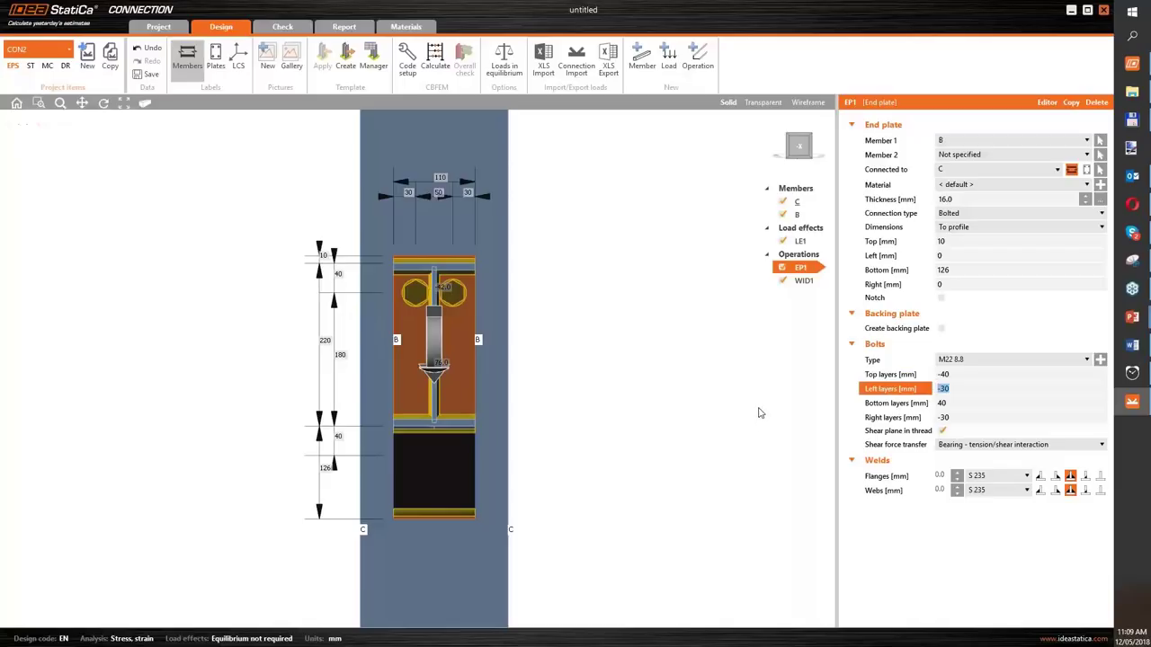
Set the thickness of end plate EP1 to 22 mm and calculate the connection
left_click(797, 150)
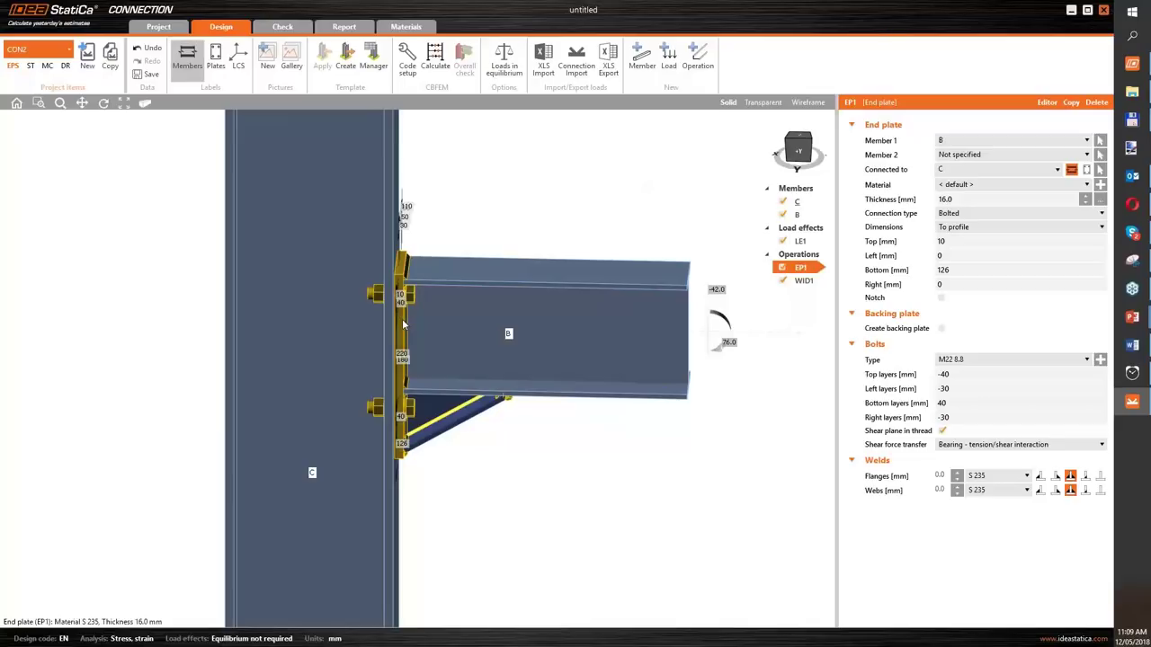
left_click(404, 324)
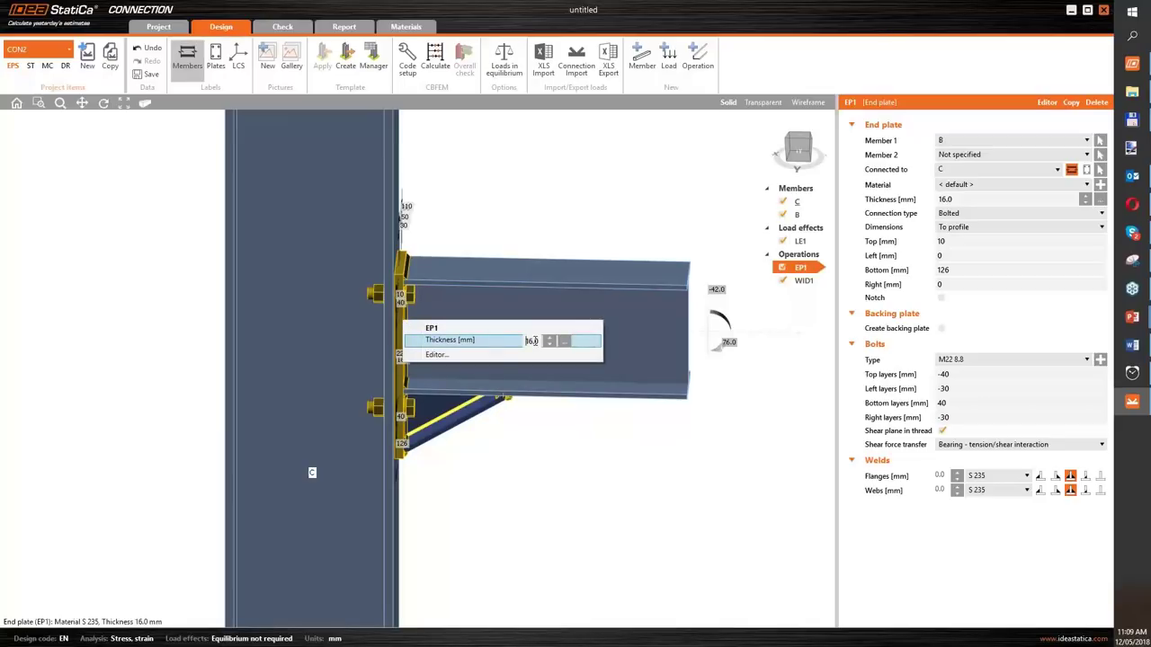
scroll(532, 340, "up", 5)
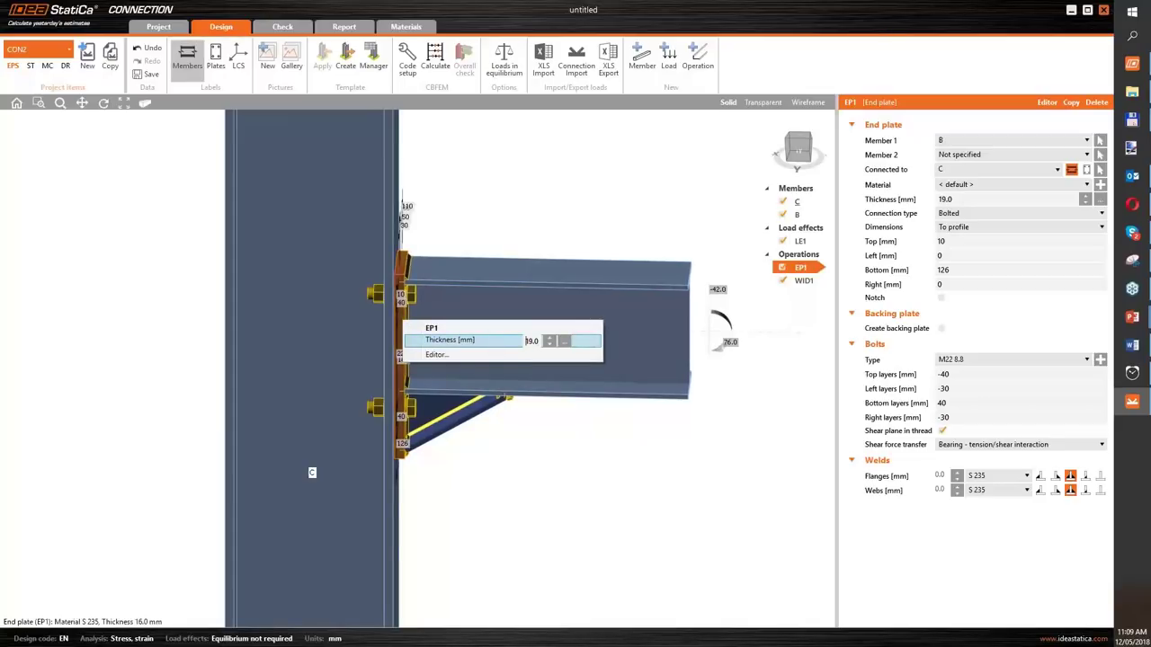
scroll(531, 340, "up", 1)
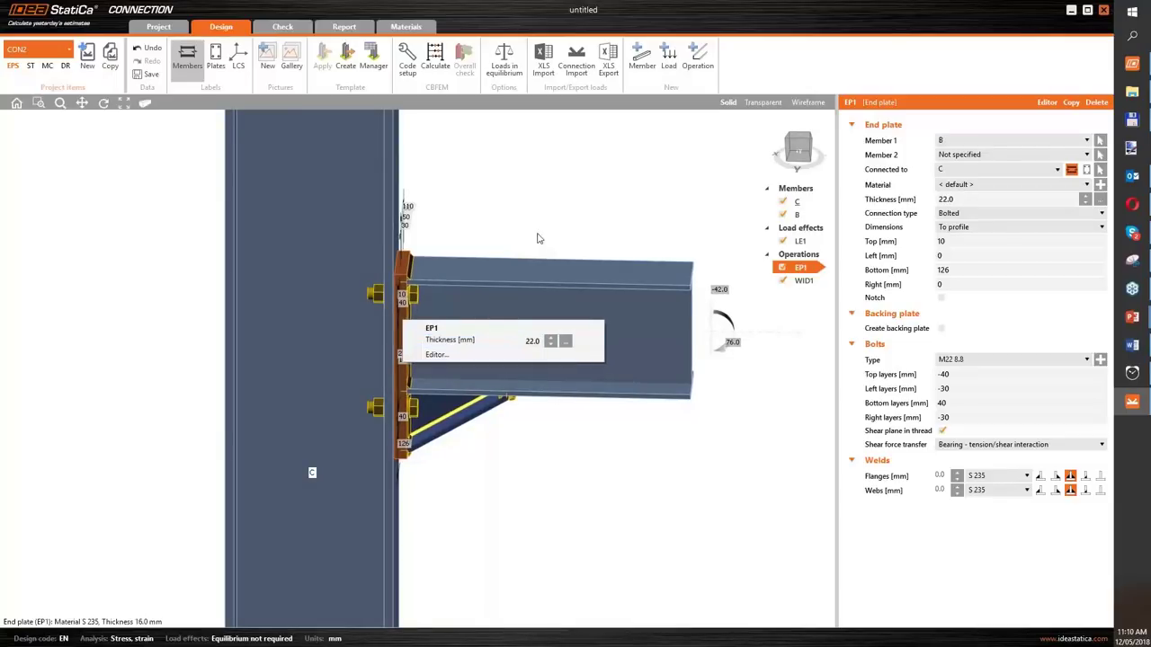
left_click(797, 154)
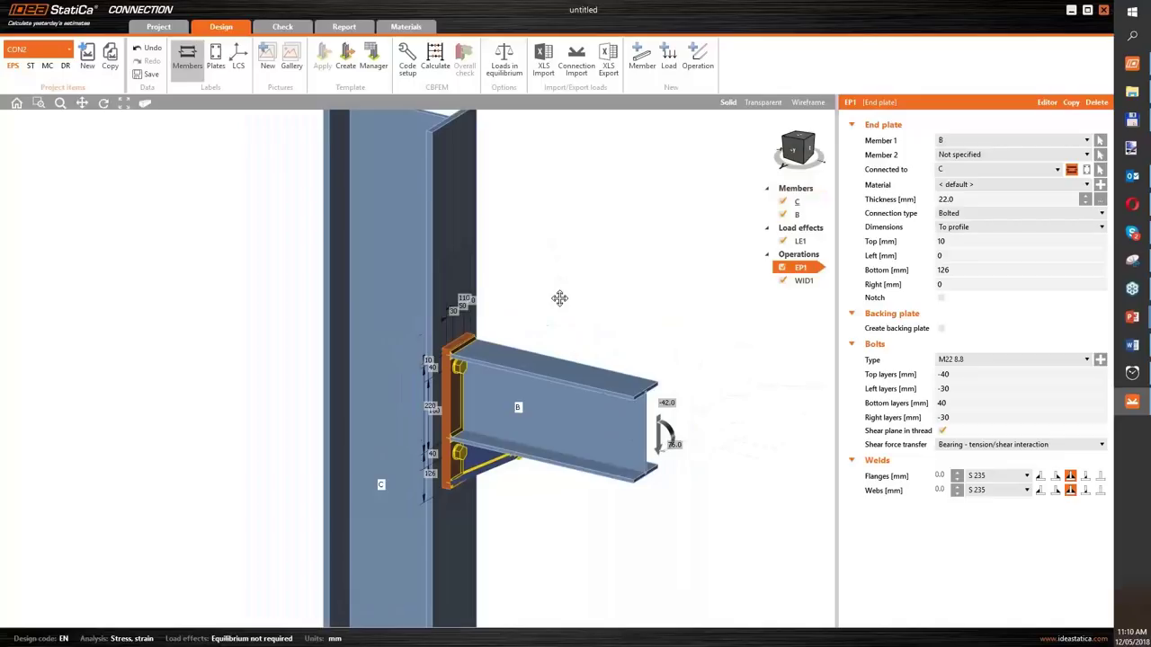
middle_click_drag(558, 296, 550, 284)
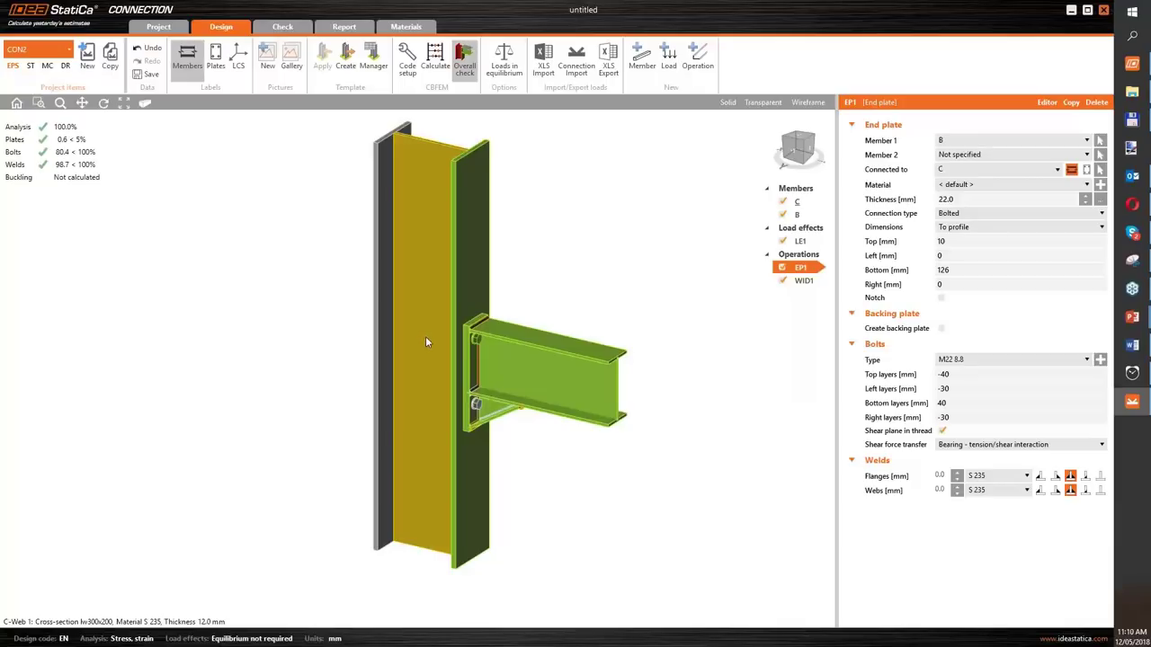
Add stiffeners to column C, relate them to beam B and recalculate the connection
right_click(440, 293)
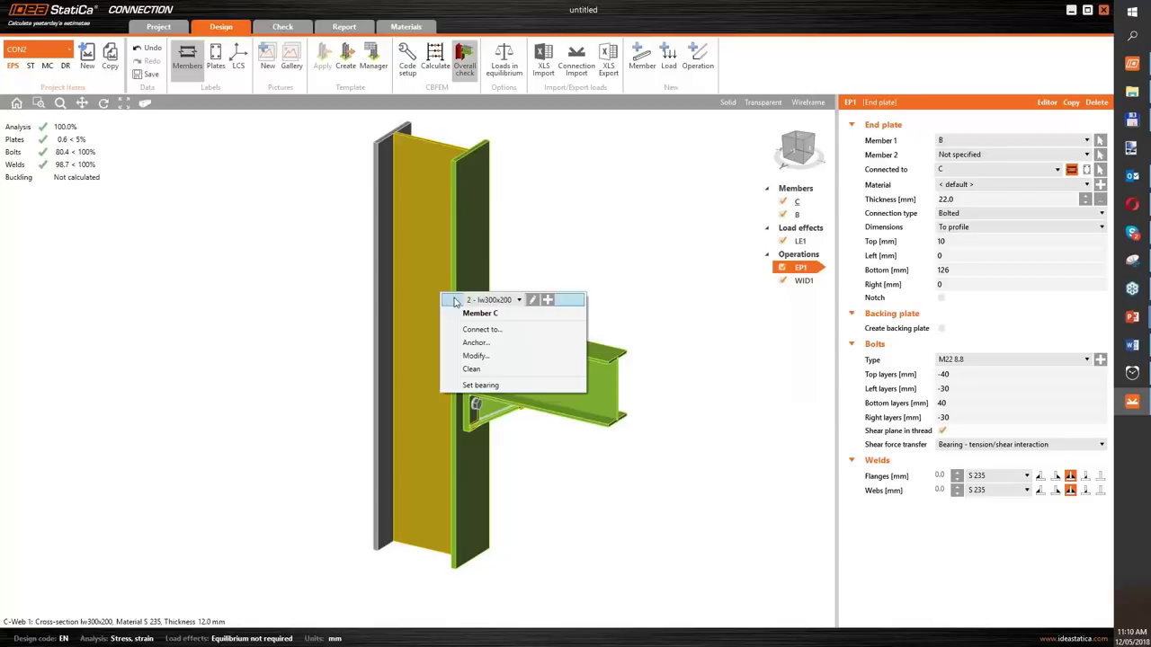
left_click(483, 359)
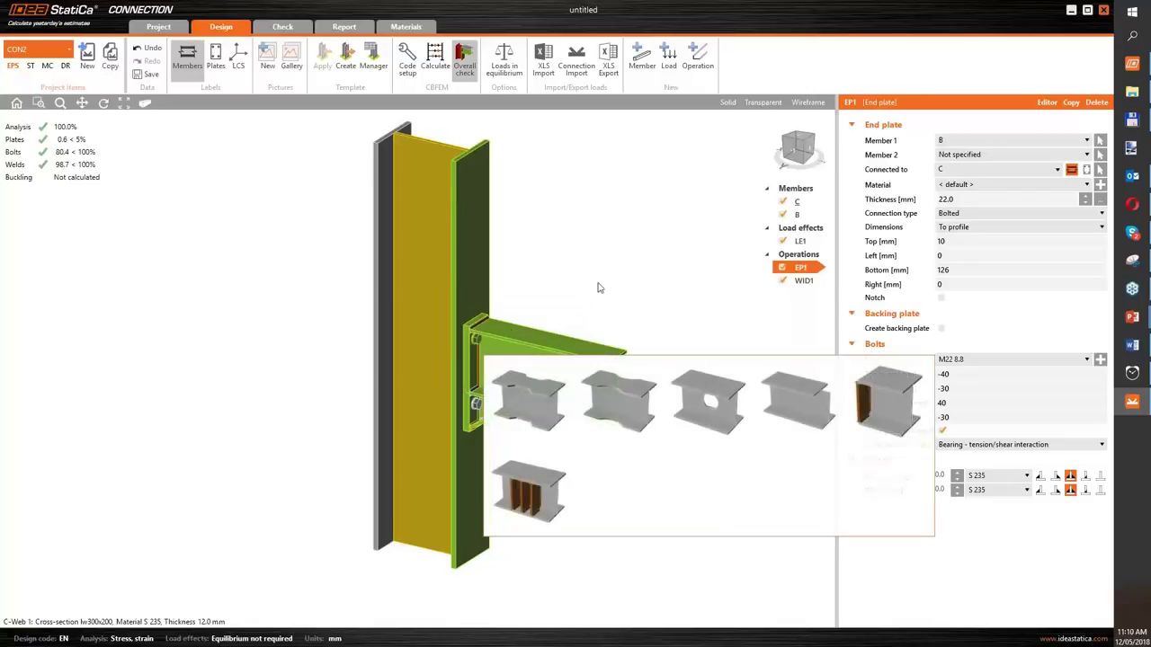
left_click(866, 403)
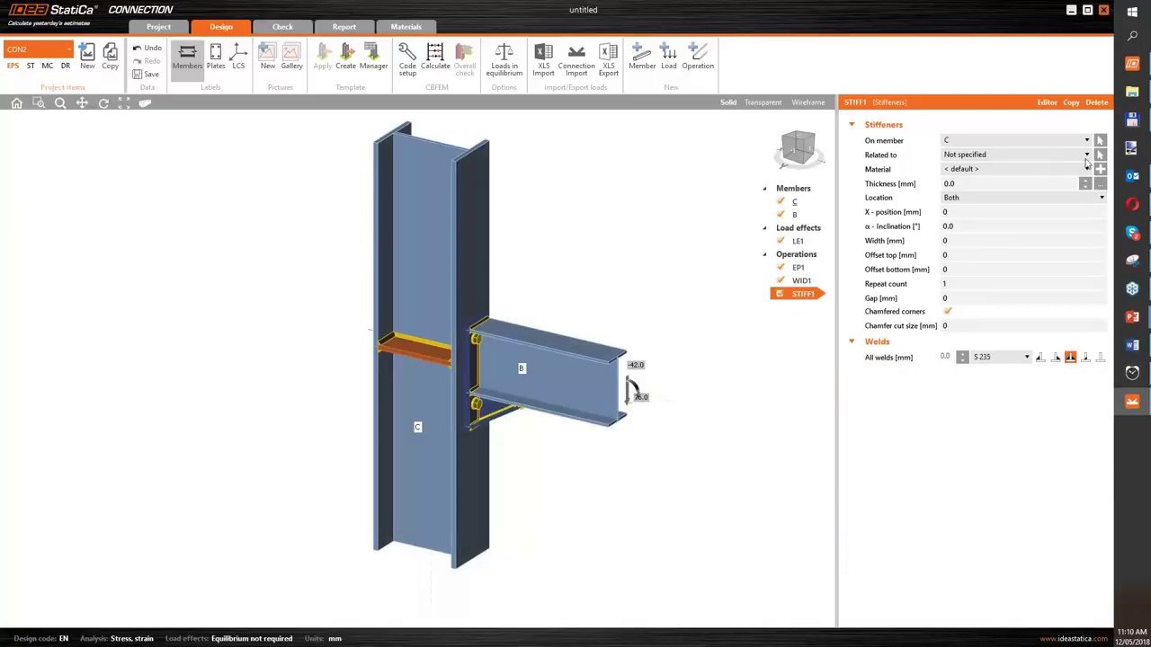
left_click(1099, 155)
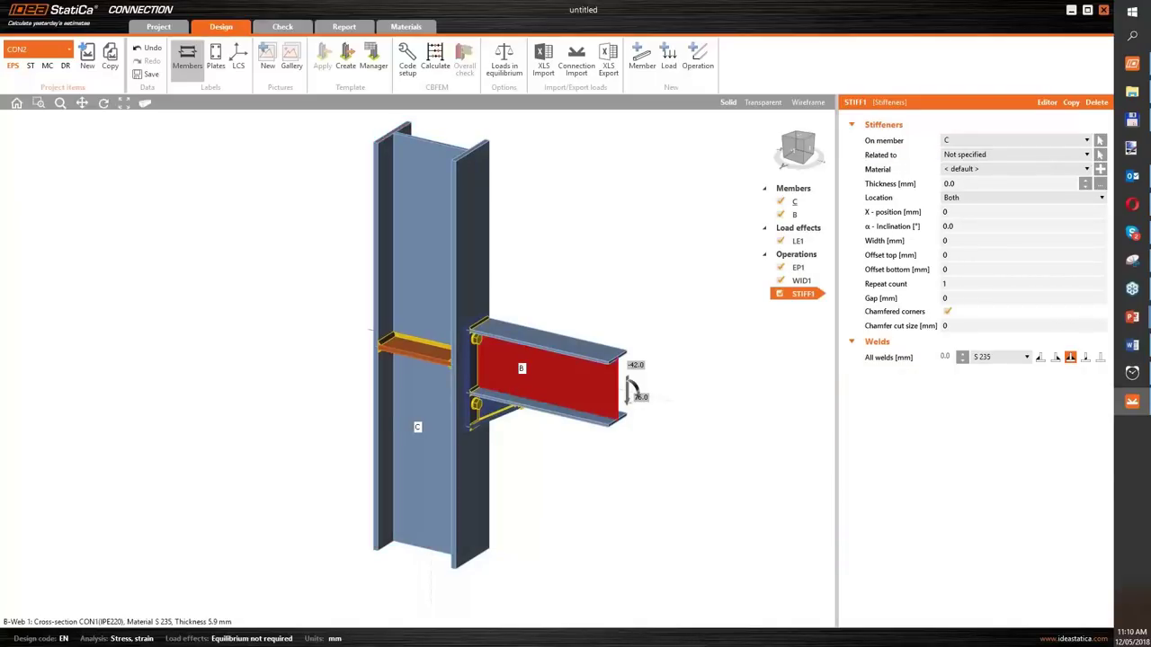
left_click(553, 339)
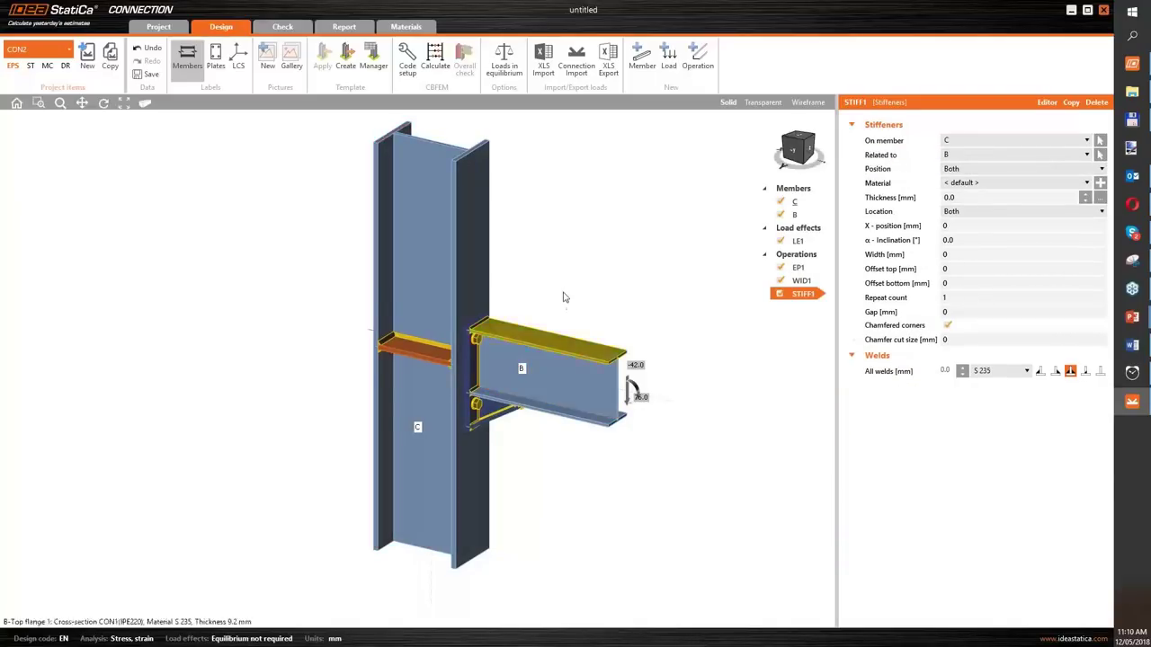
left_click(435, 61)
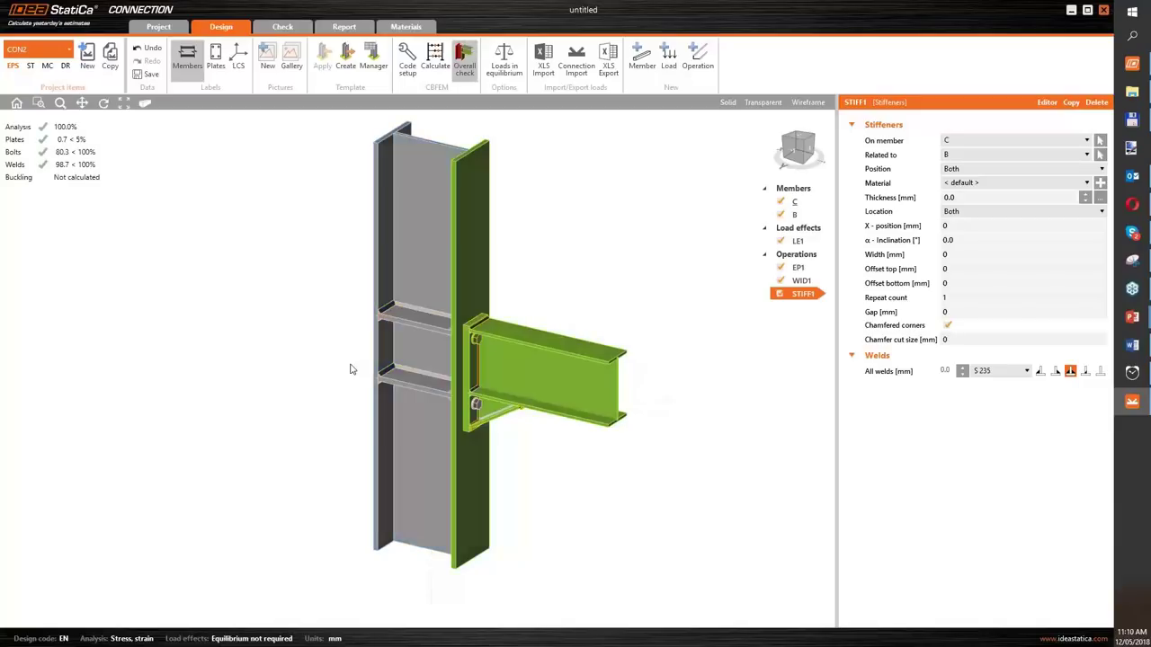
Set the thickness of the column stiffeners STIFF1 to 8 mm and recalculate the connection
left_click(416, 320)
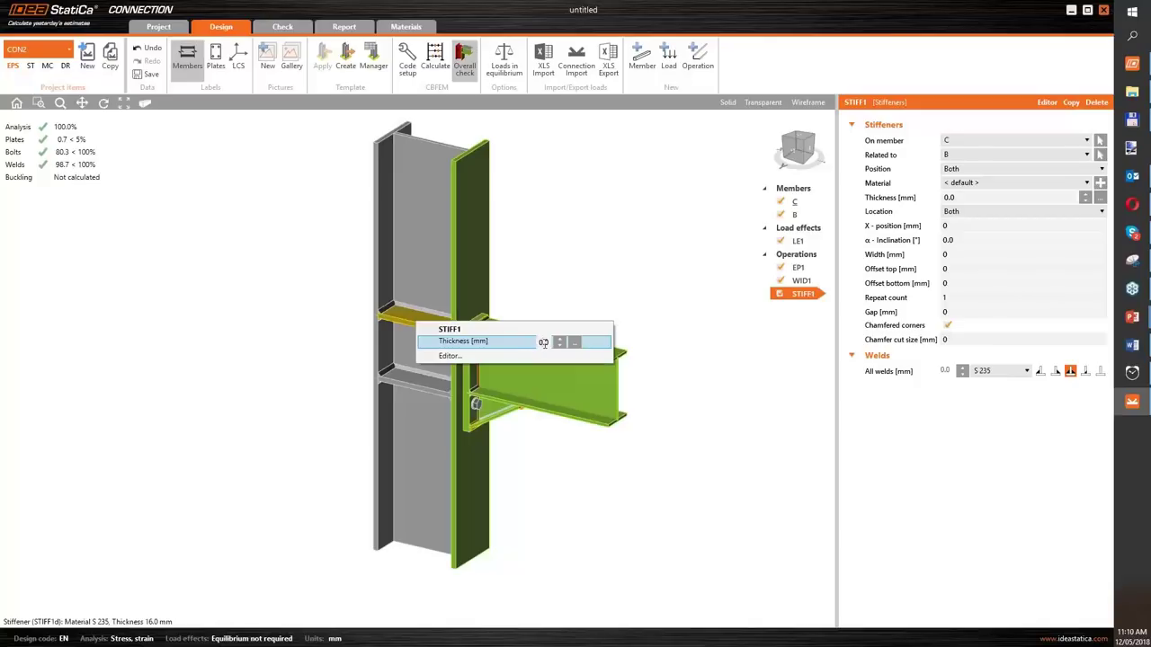
type("3.5")
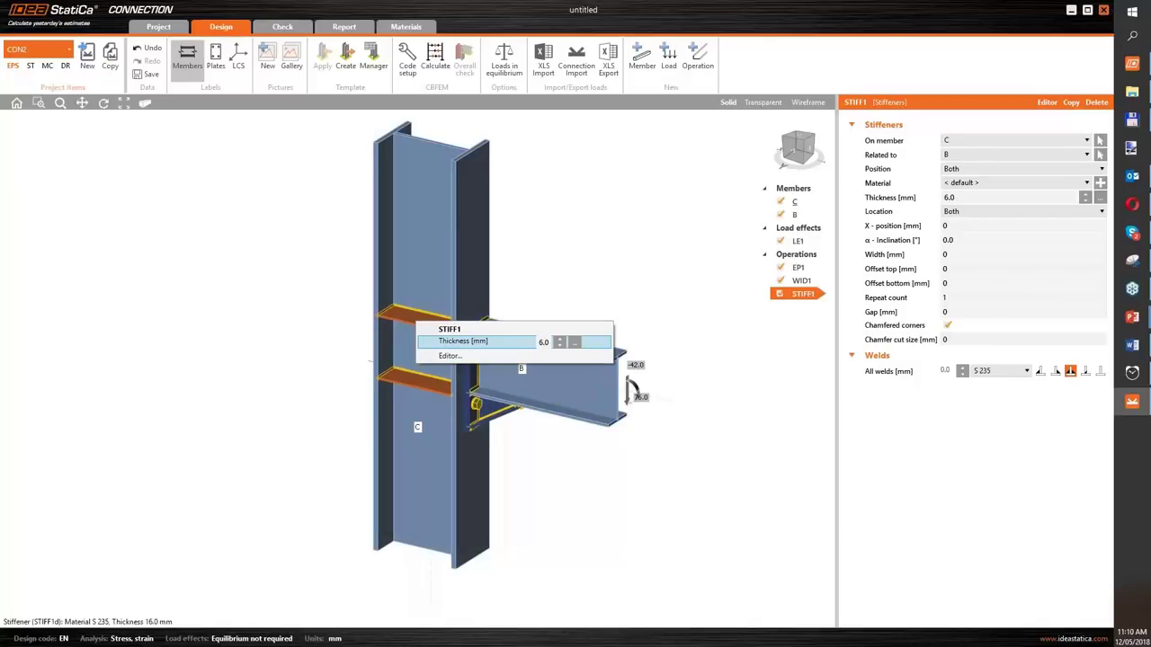
scroll(540, 342, "up", 1)
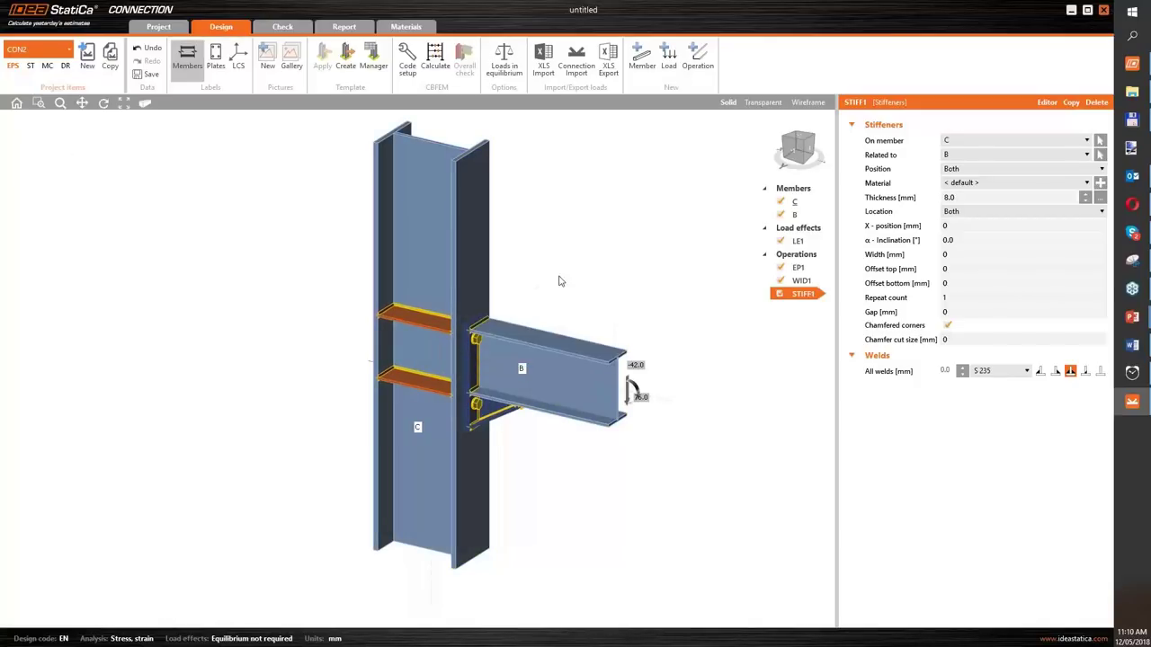
left_click(433, 60)
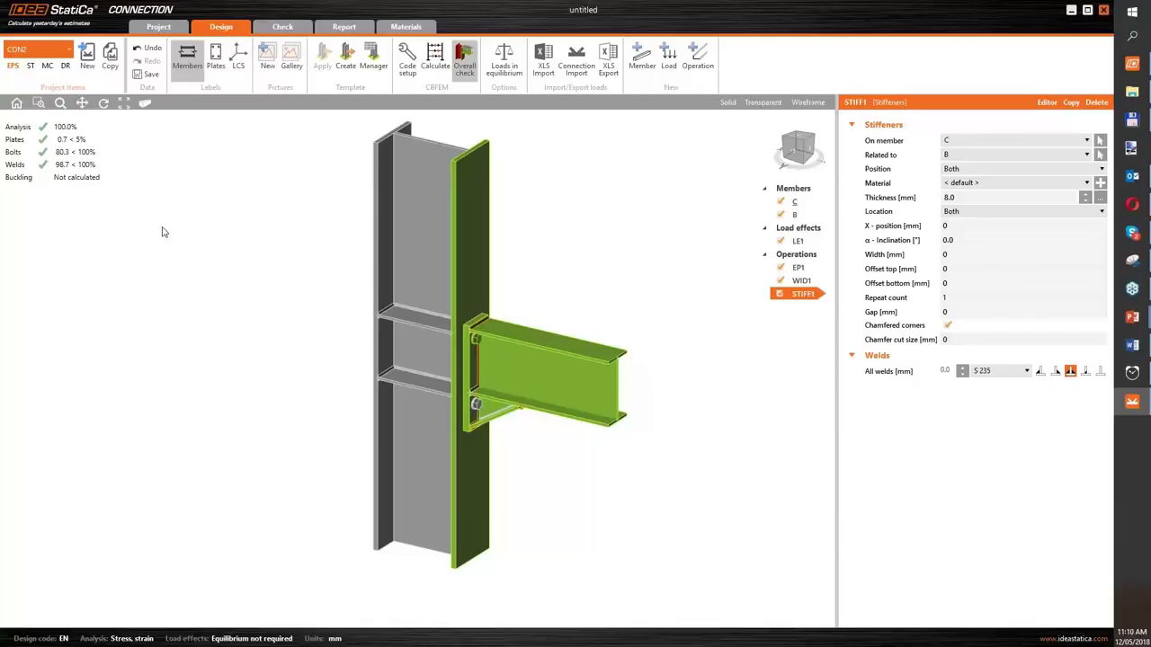
Add a new connection item with an I-section beam at the top end of a column, using the design without predefined joint parts
left_click(90, 56)
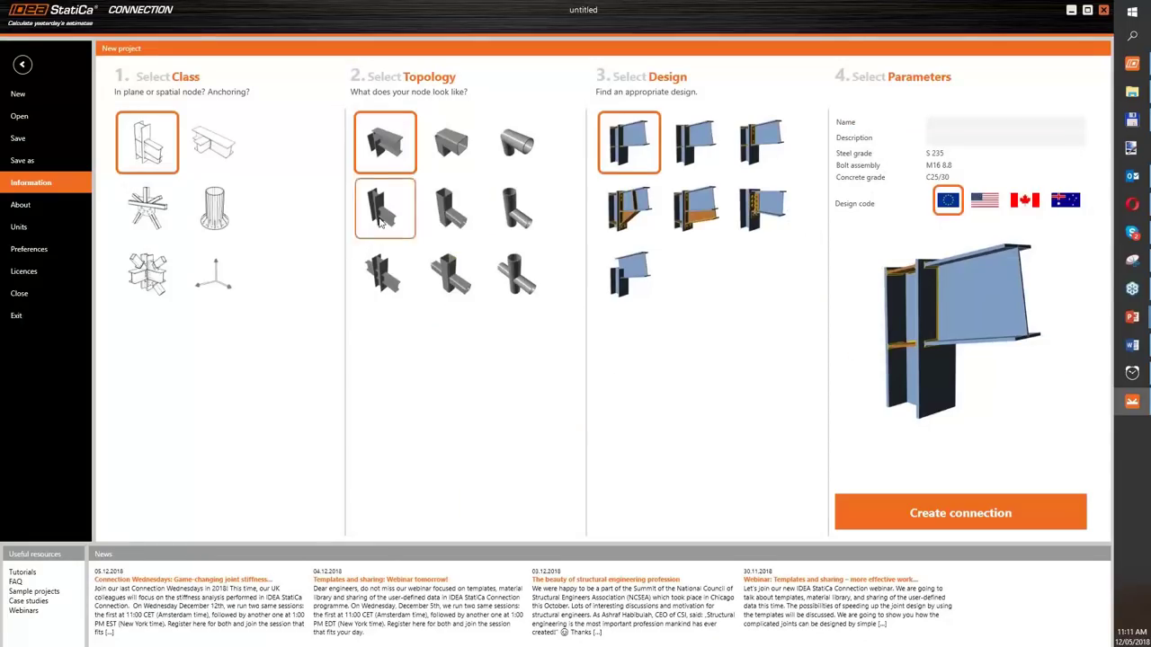
left_click(635, 280)
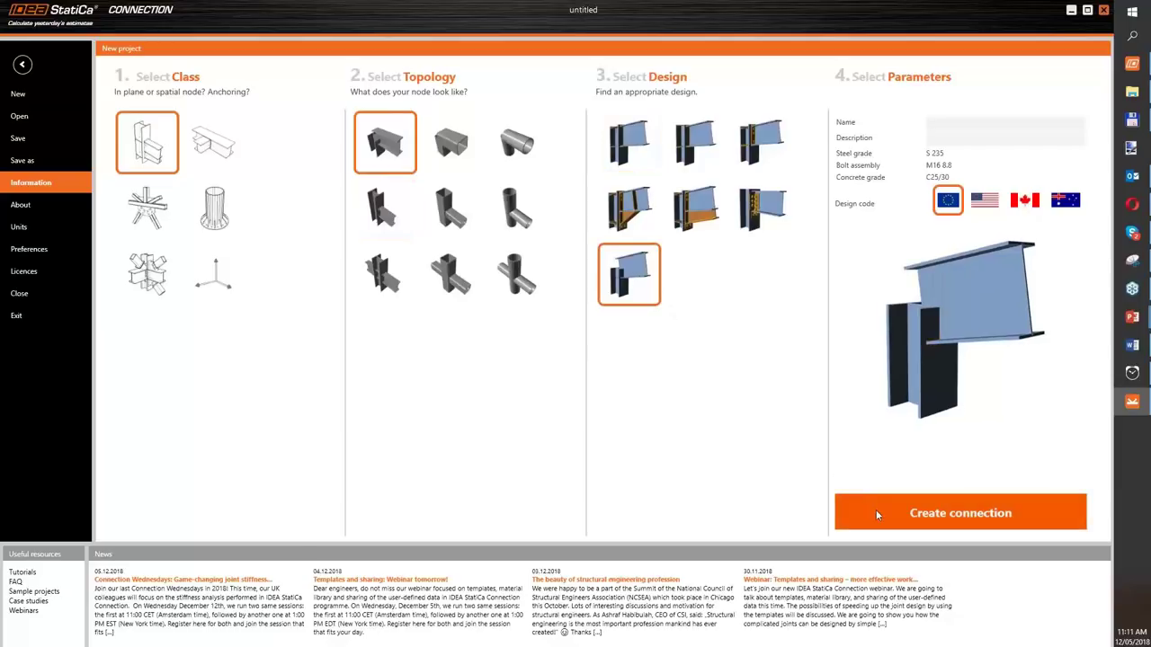
left_click(878, 514)
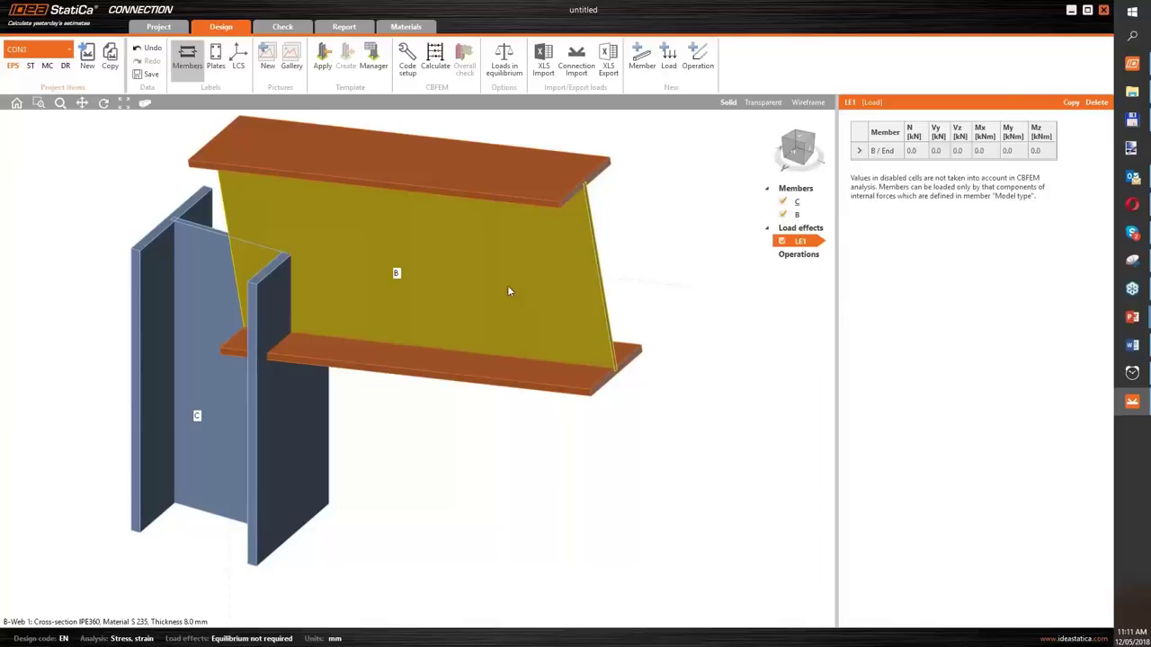
Set the pitch of beam B to 0°
left_click(508, 291)
left_click(885, 227)
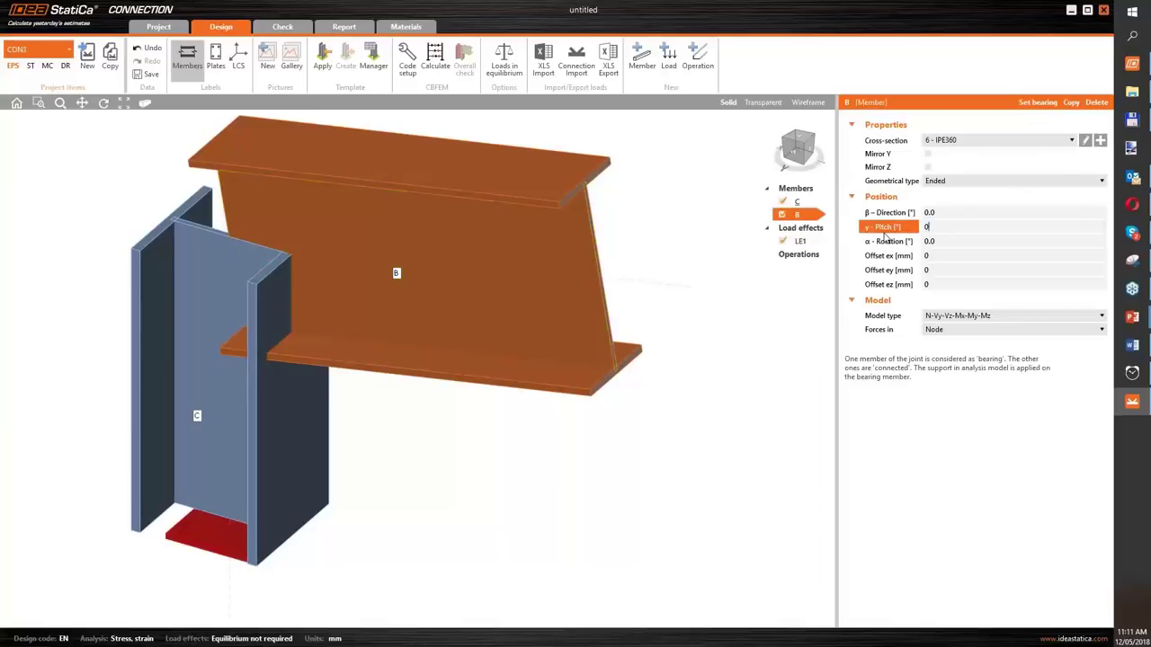
type("0")
key("Return")
Change the cross-section of column C to another section already in the project
right_click(467, 324)
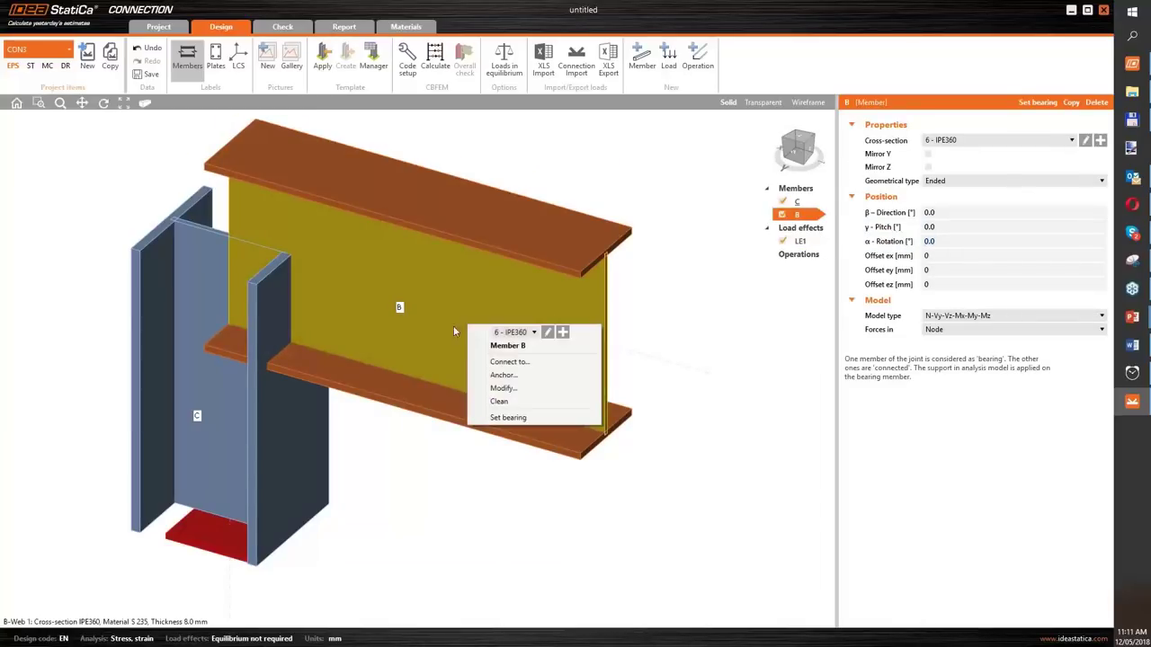
right_click(288, 415)
left_click(359, 419)
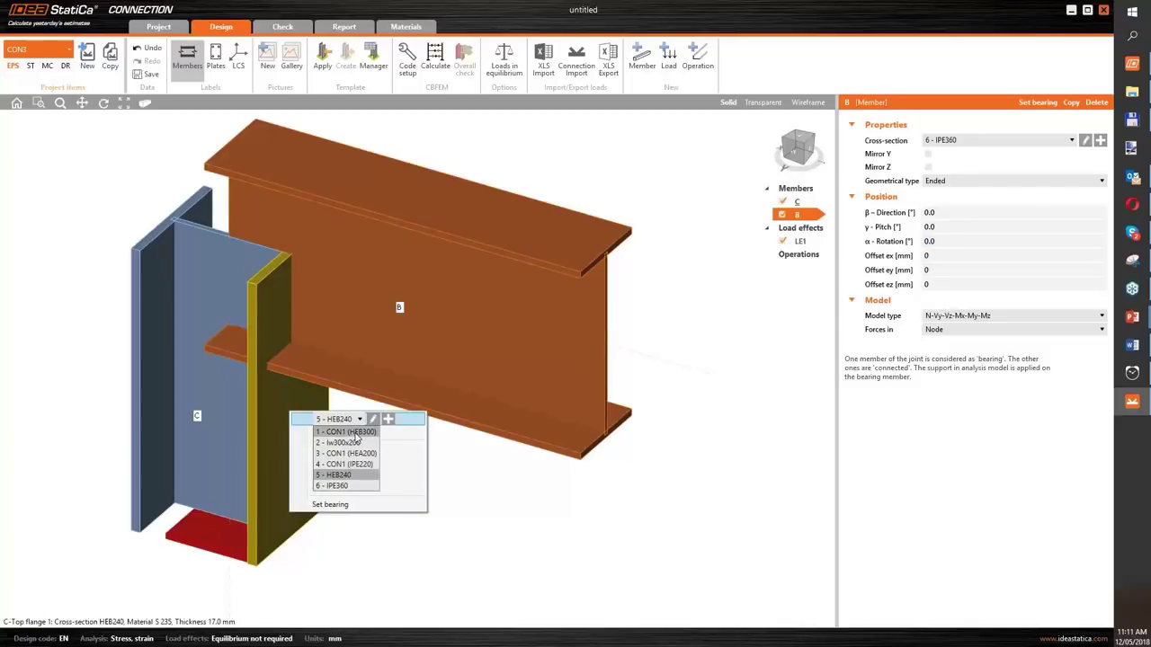
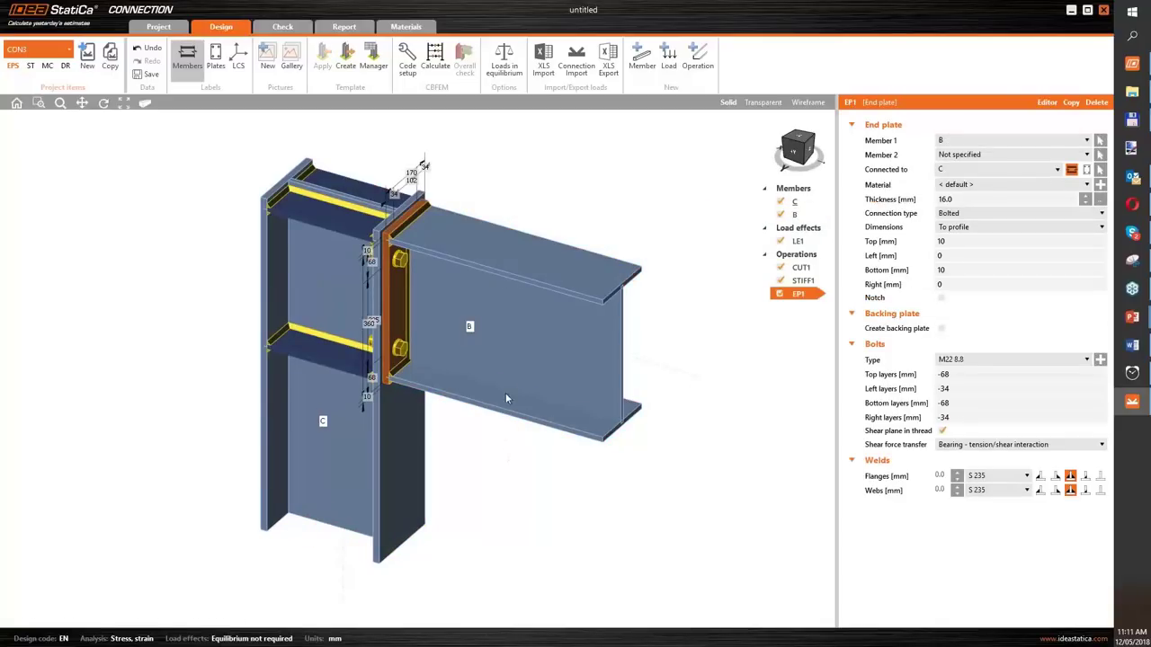
Set load effect LE1 on beam B to Vz -28 kN and My 36 kNm, and calculate the connection
left_click(797, 241)
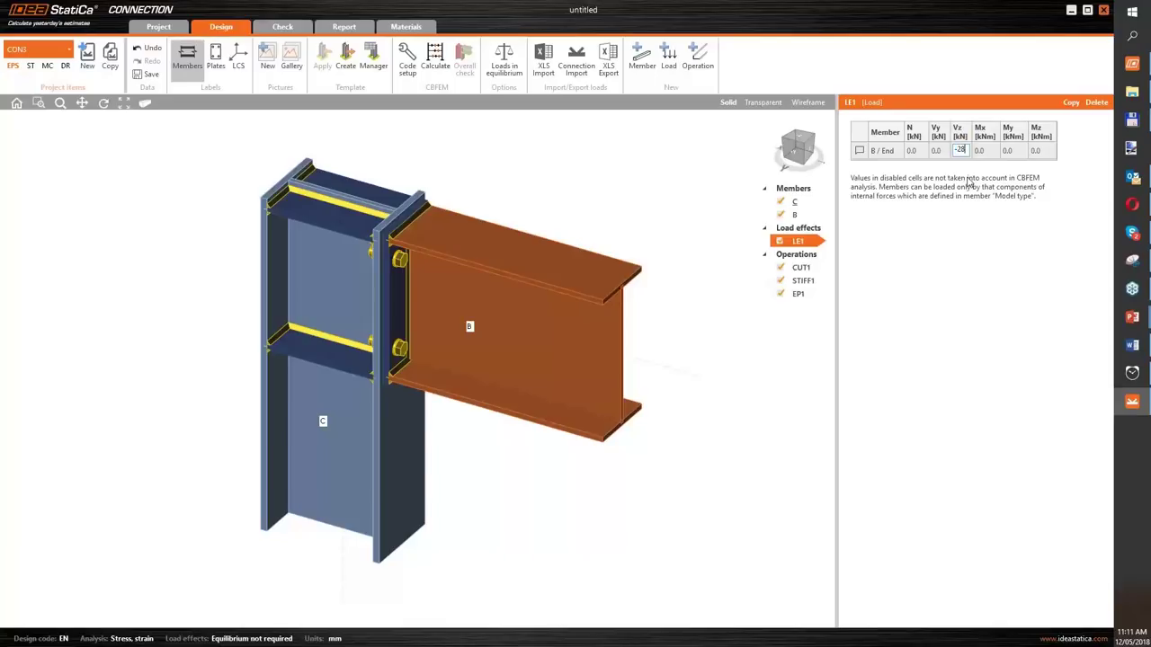
key("Tab")
key("Tab")
type("36")
key("Tab")
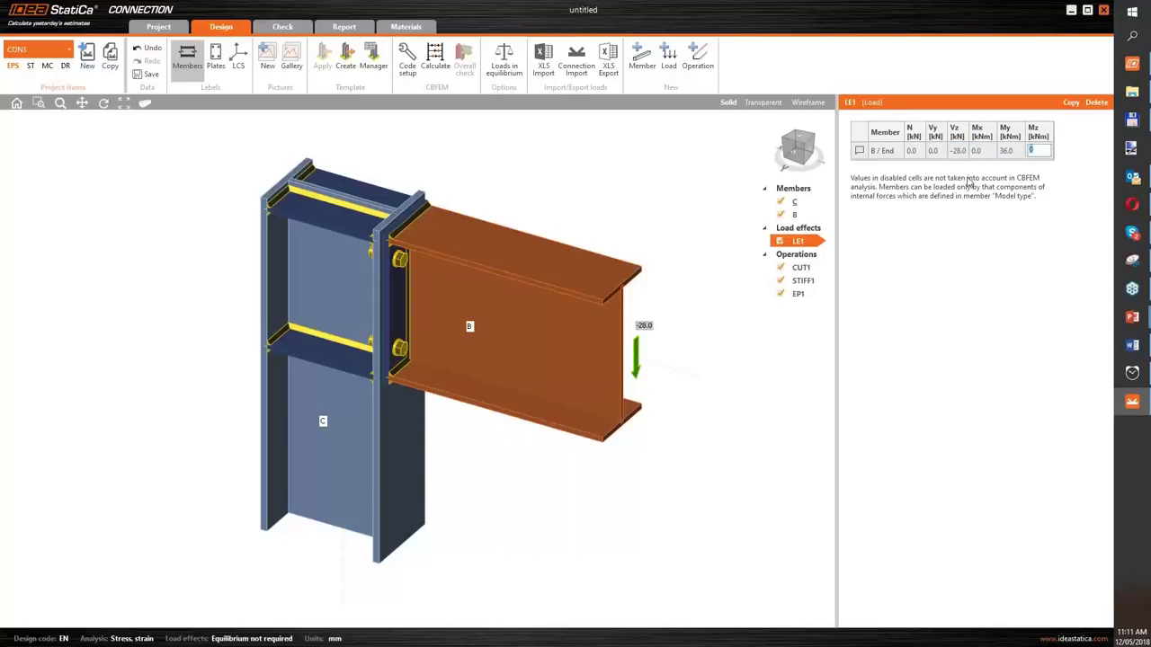
left_click(436, 58)
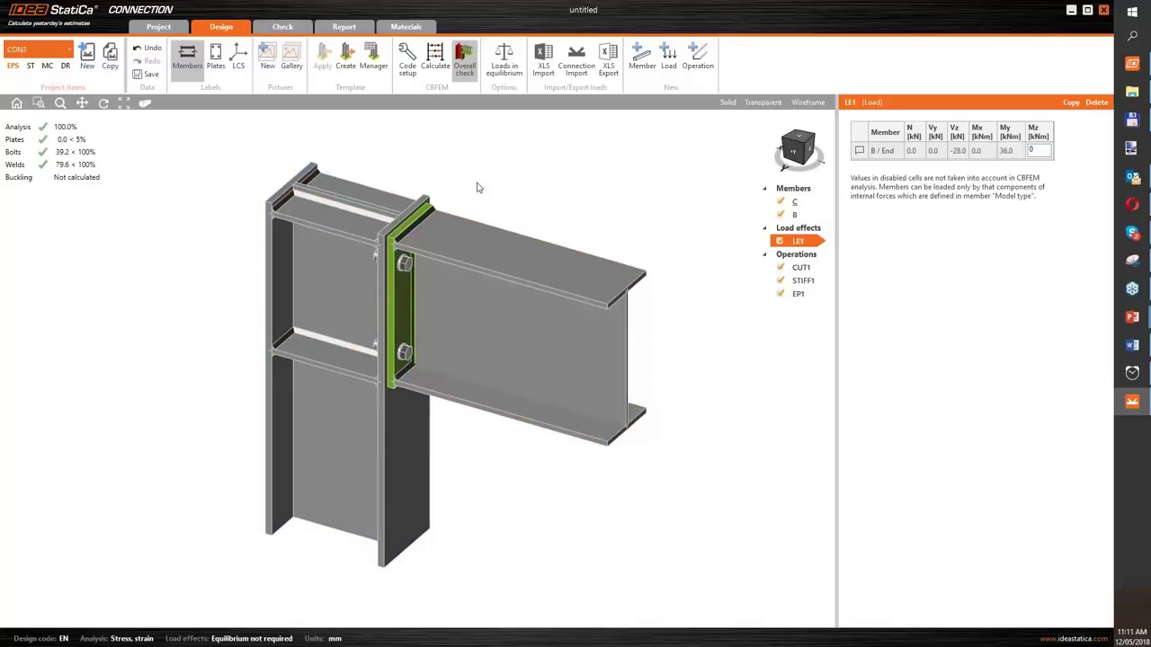
Set the thickness of the column stiffeners STIFF1 to 10 mm and recalculate the connection
left_click(337, 217)
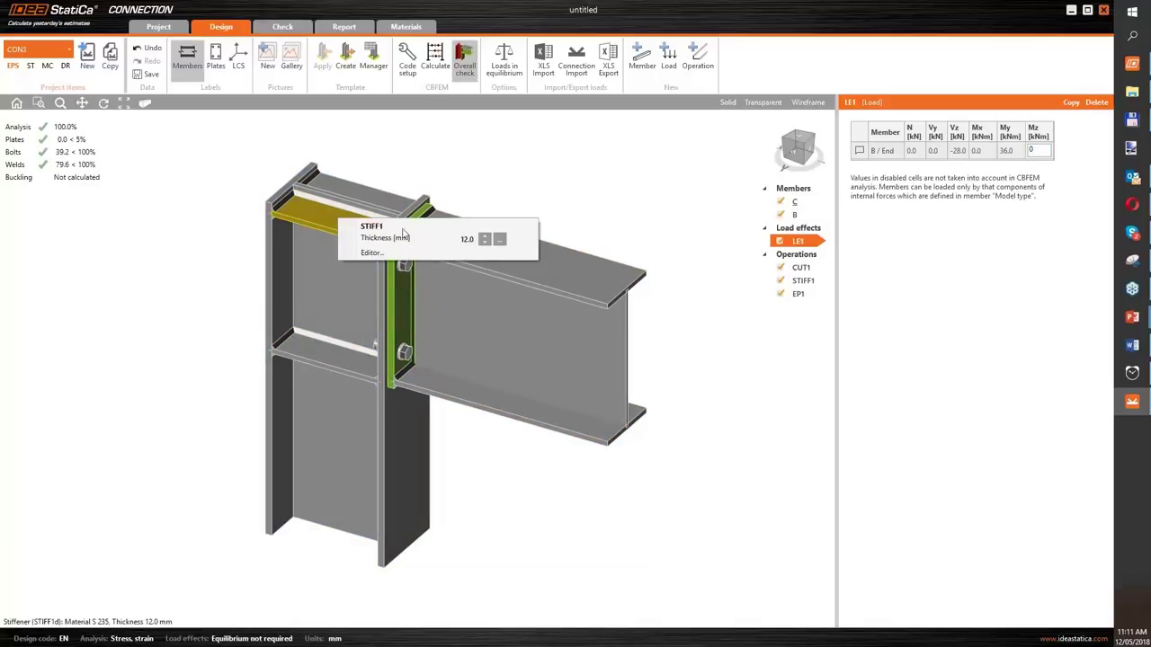
left_click(462, 238)
type("10")
key("Return")
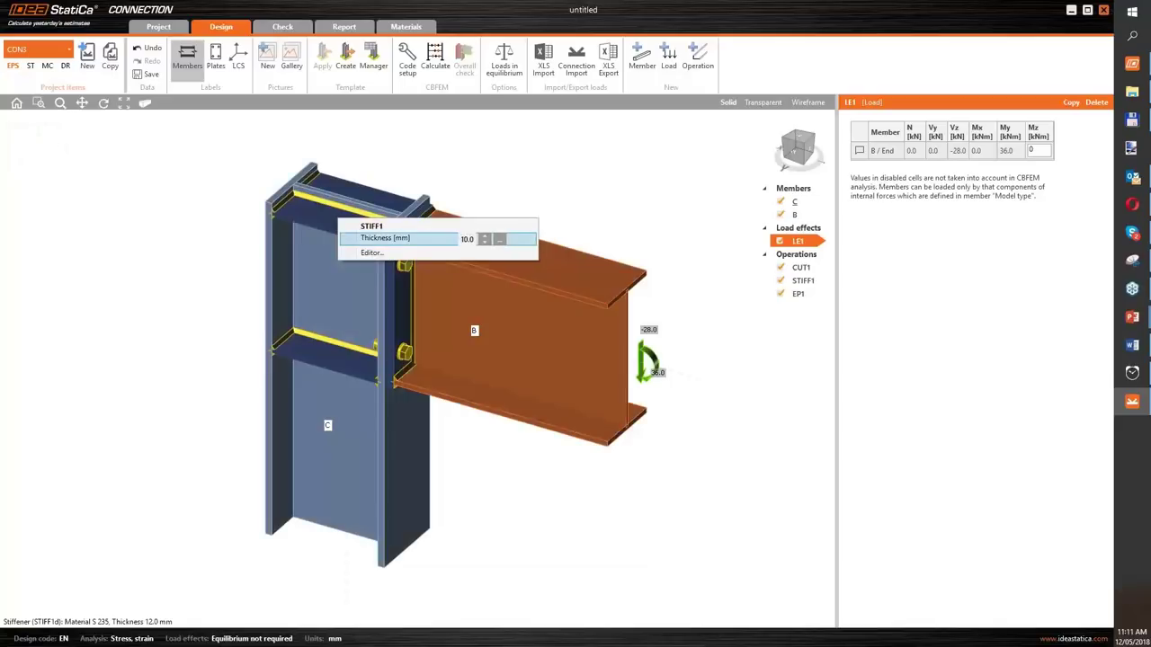
left_click(415, 151)
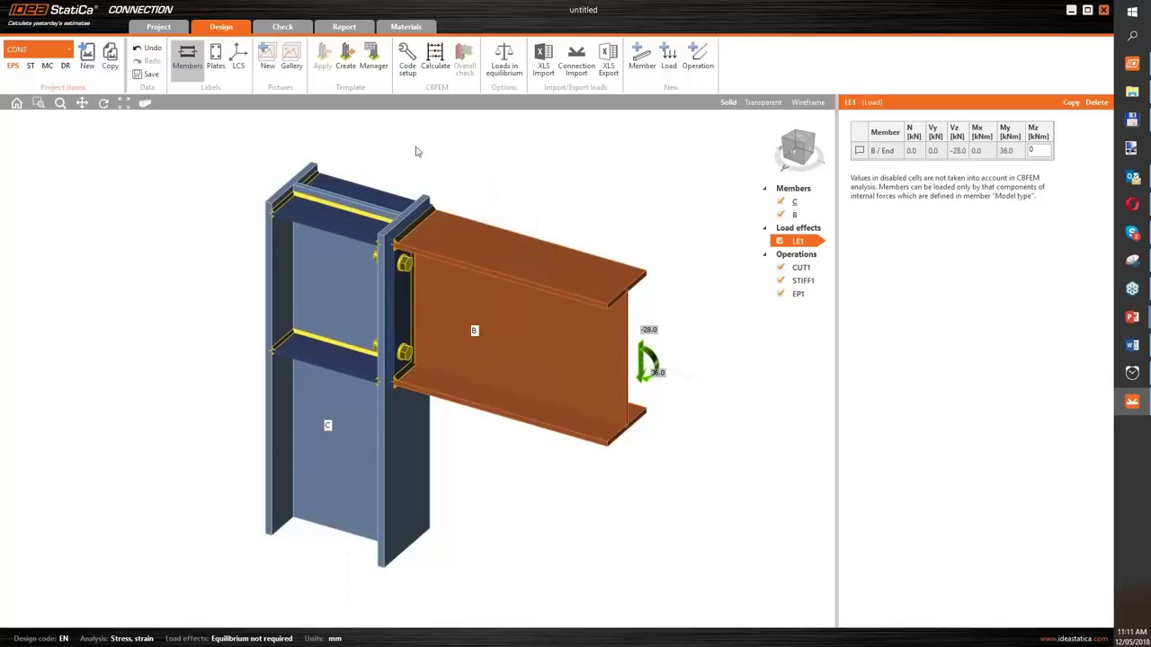
left_click(436, 58)
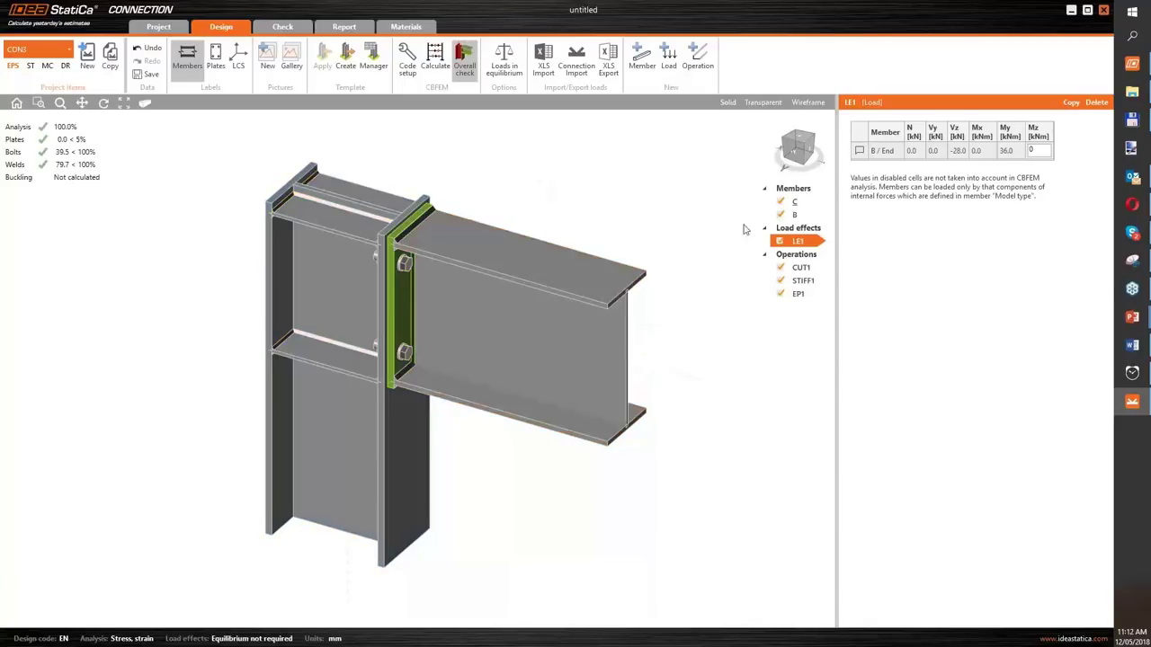
Switch to Alarms & Clock to stop and close the stopwatch, and return to the slide show, advancing one slide
left_click(1132, 373)
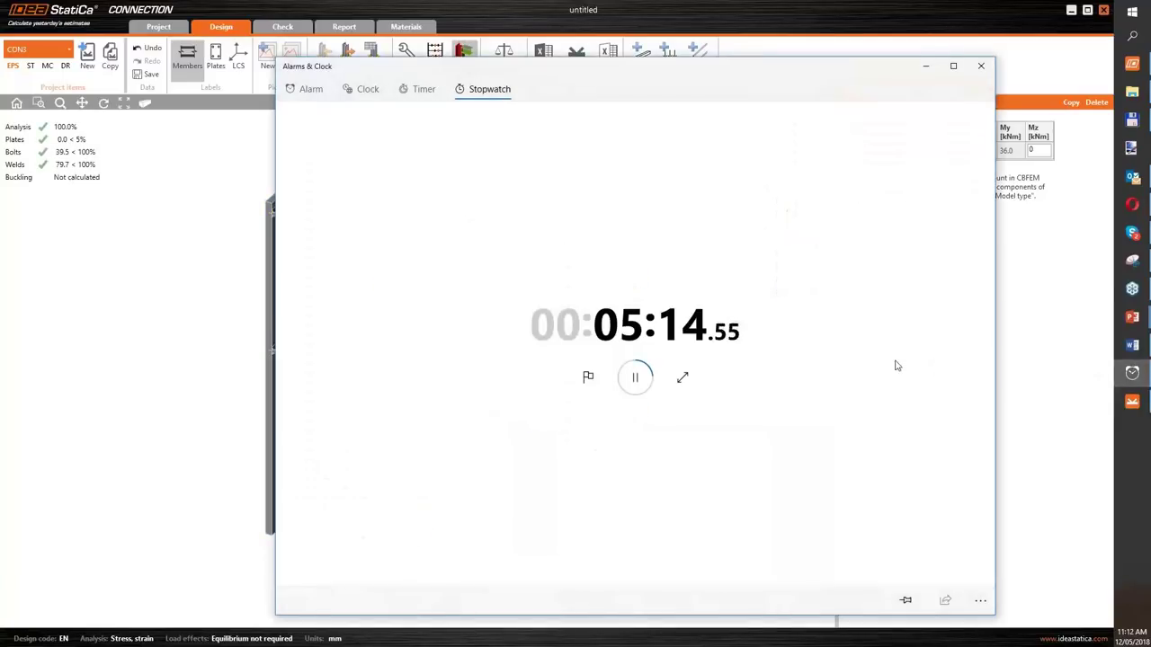
left_click(636, 382)
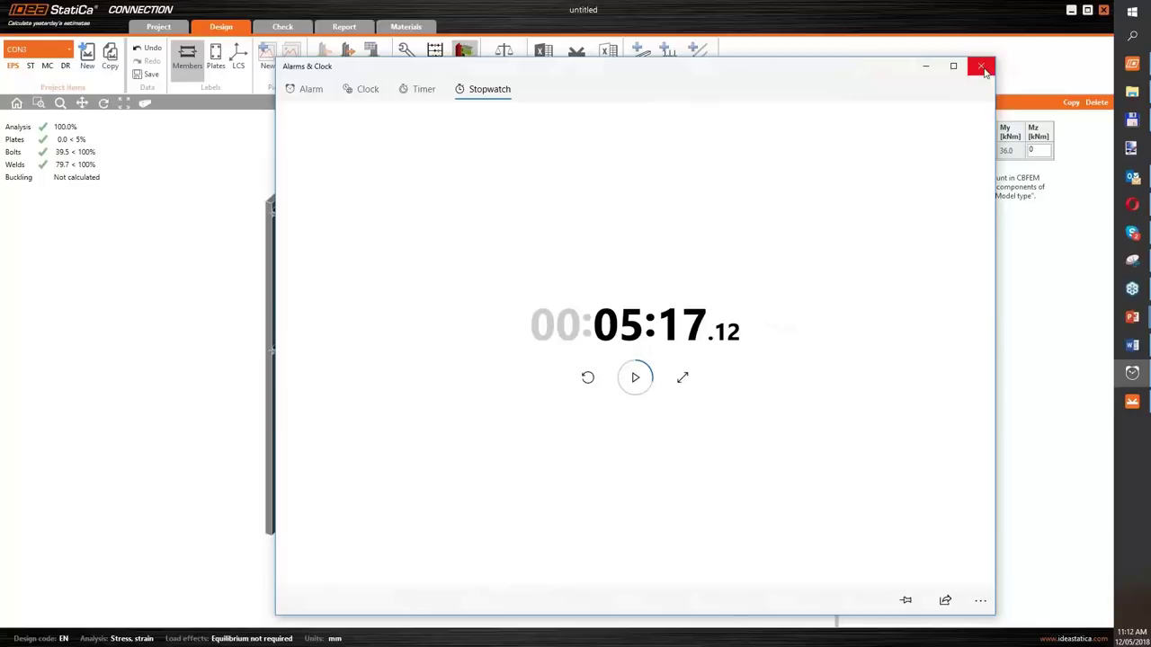
left_click(981, 67)
key("alt+Tab")
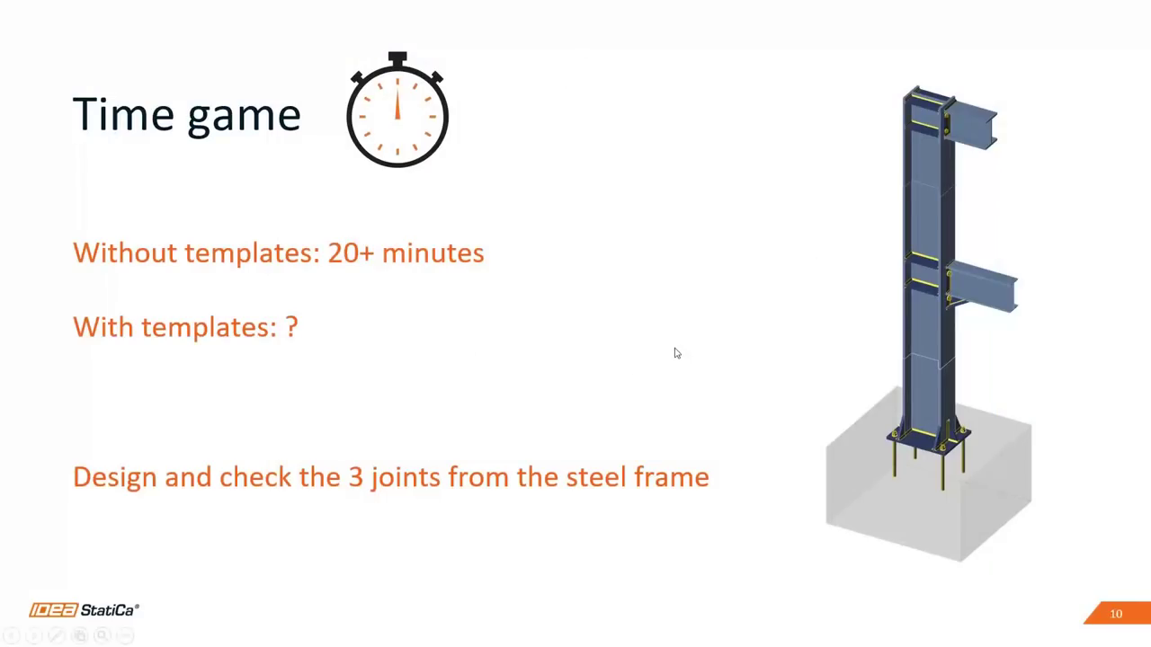
key("Right")
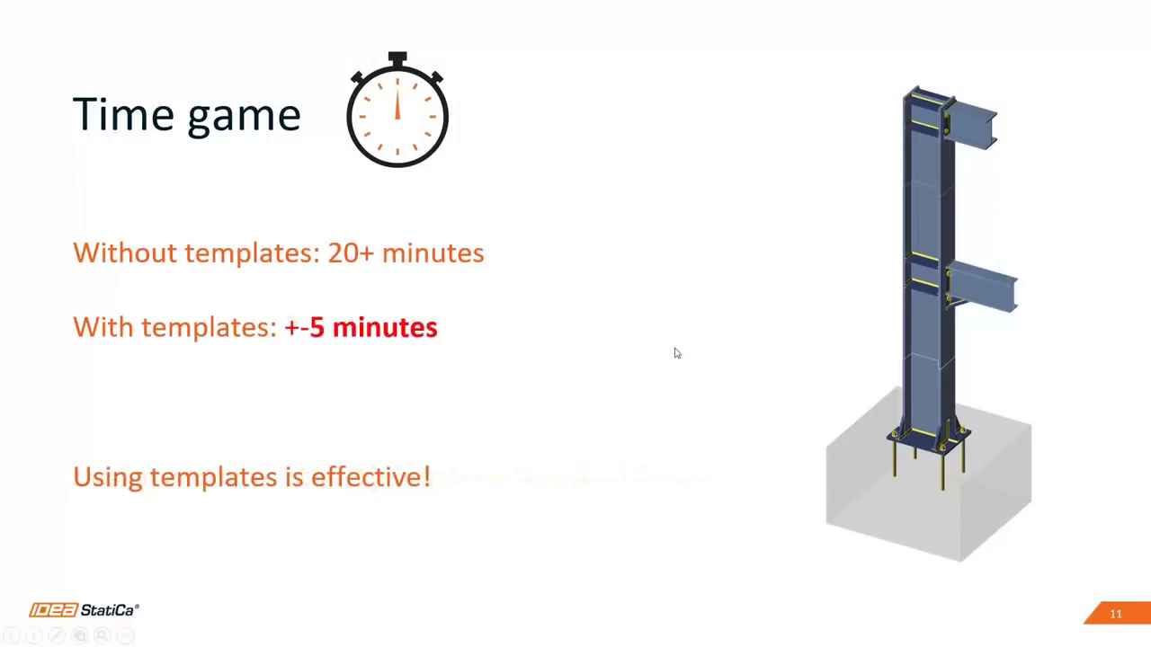
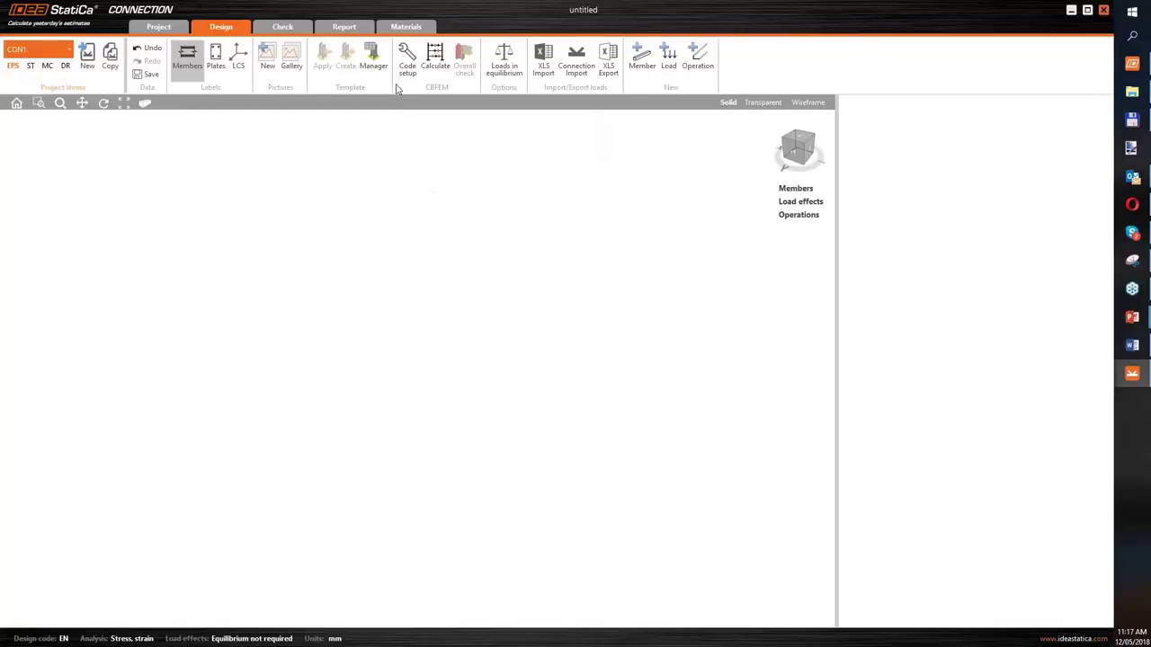
Add the steel grade S 355 from EN 1993 to the project's materials
left_click(400, 29)
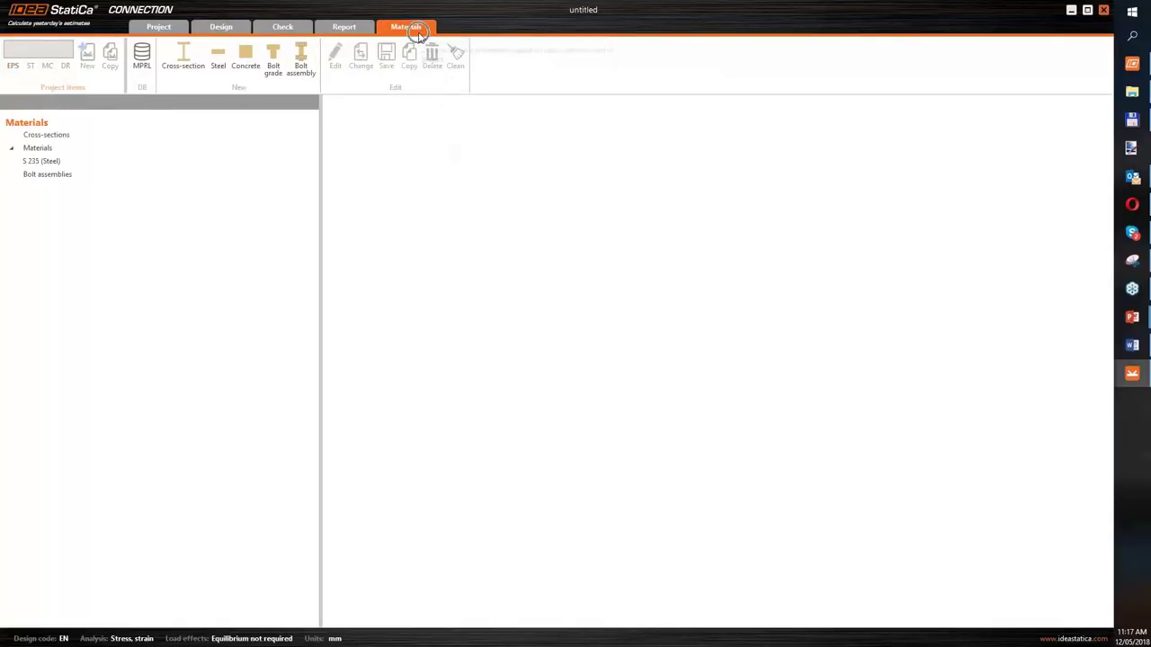
left_click(142, 81)
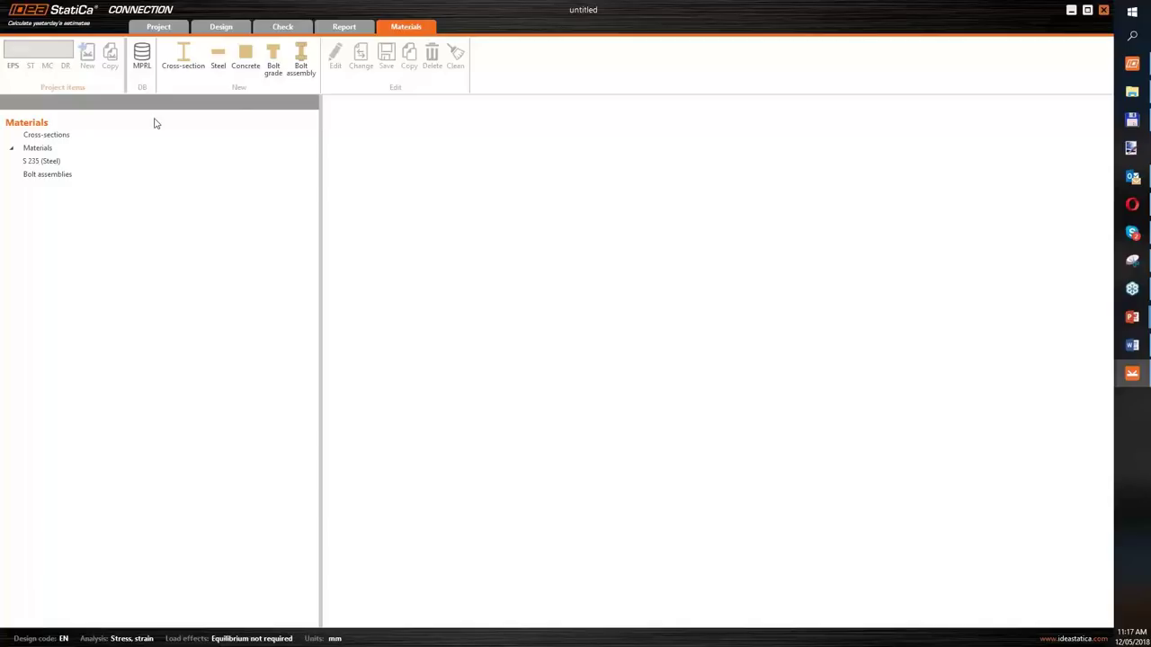
left_click(218, 63)
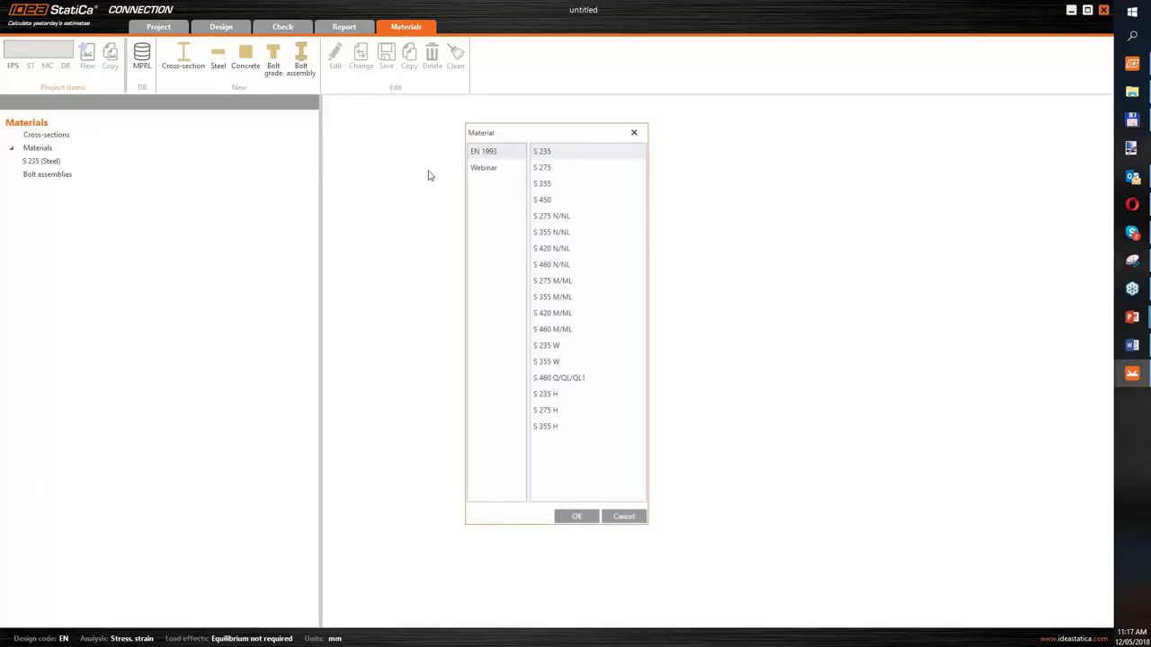
left_click(556, 184)
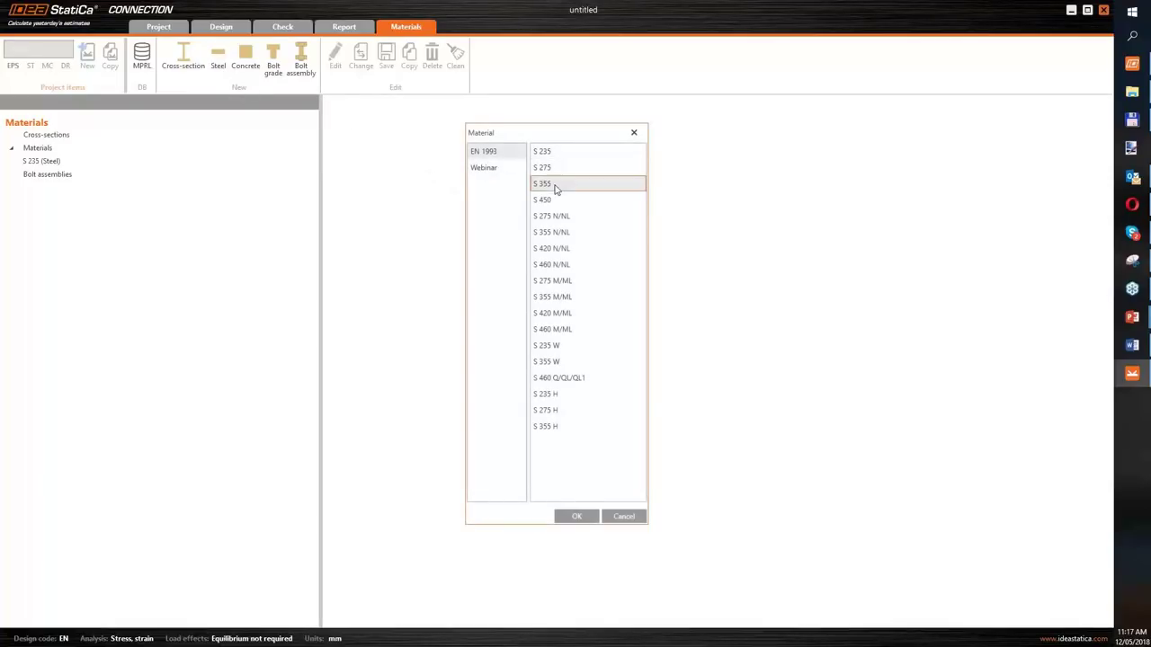
left_click(587, 519)
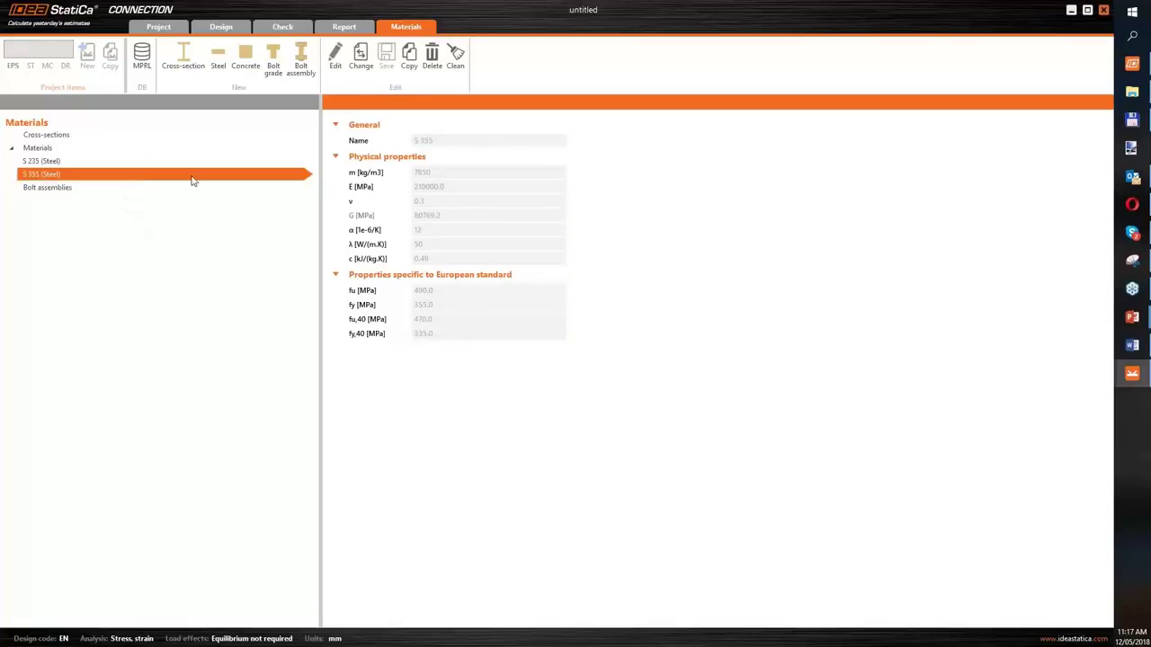
Edit the S 355 steel, setting its fu to 480 MPa and fy to 345 MPa
left_click(361, 58)
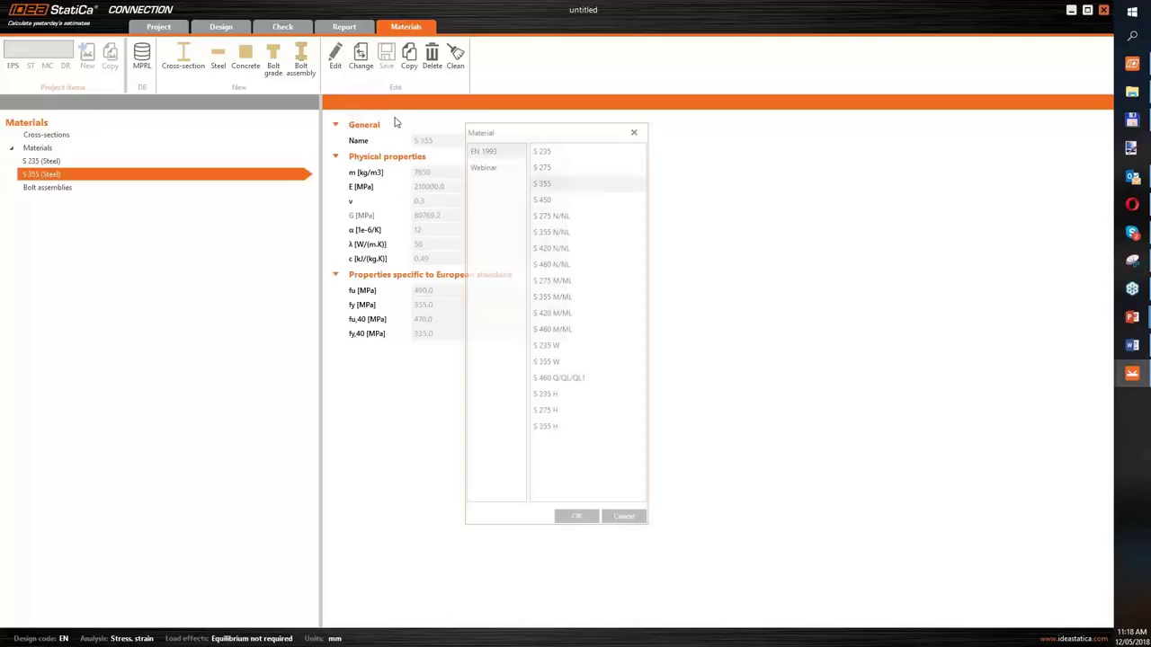
left_click(633, 130)
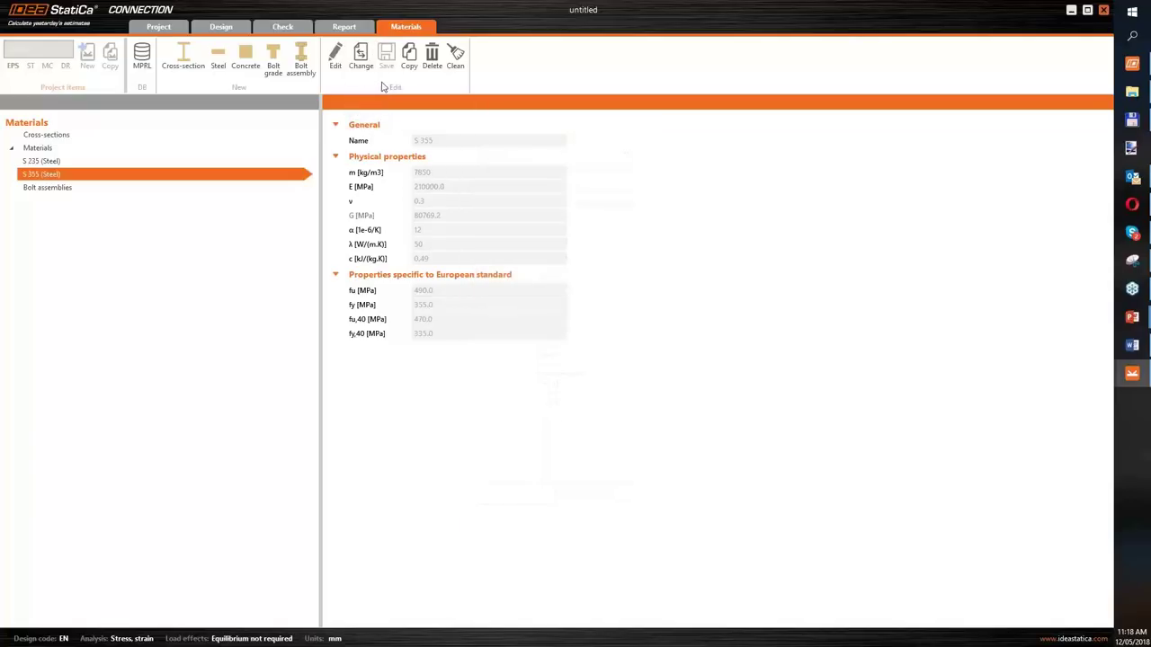
left_click(335, 72)
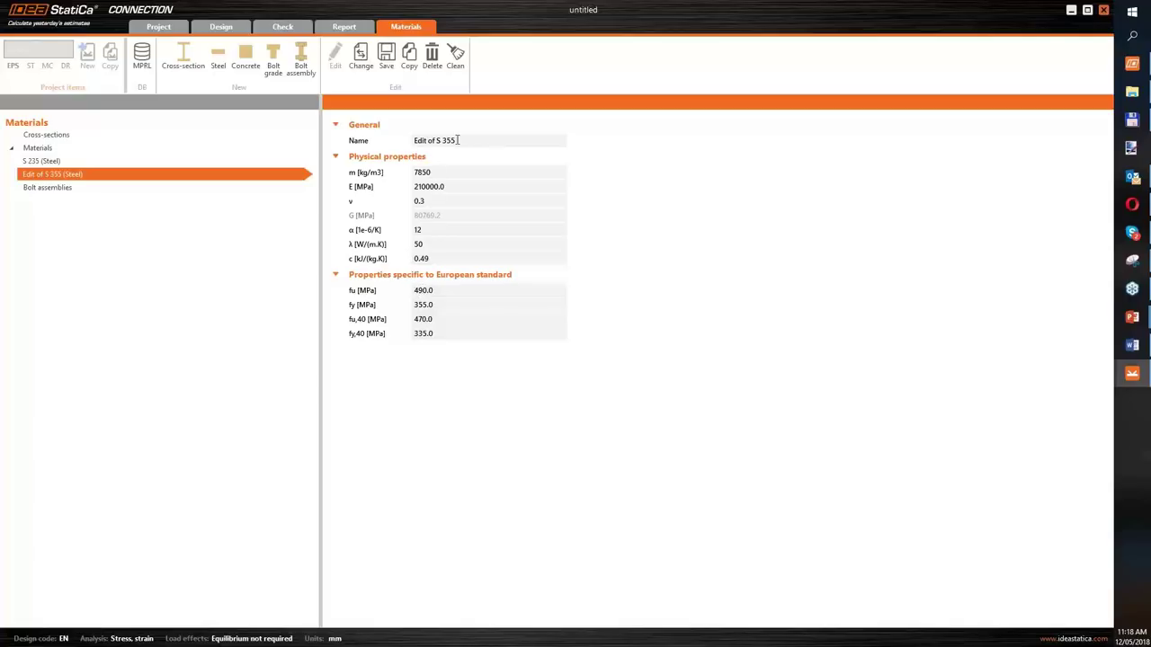
left_click(419, 289)
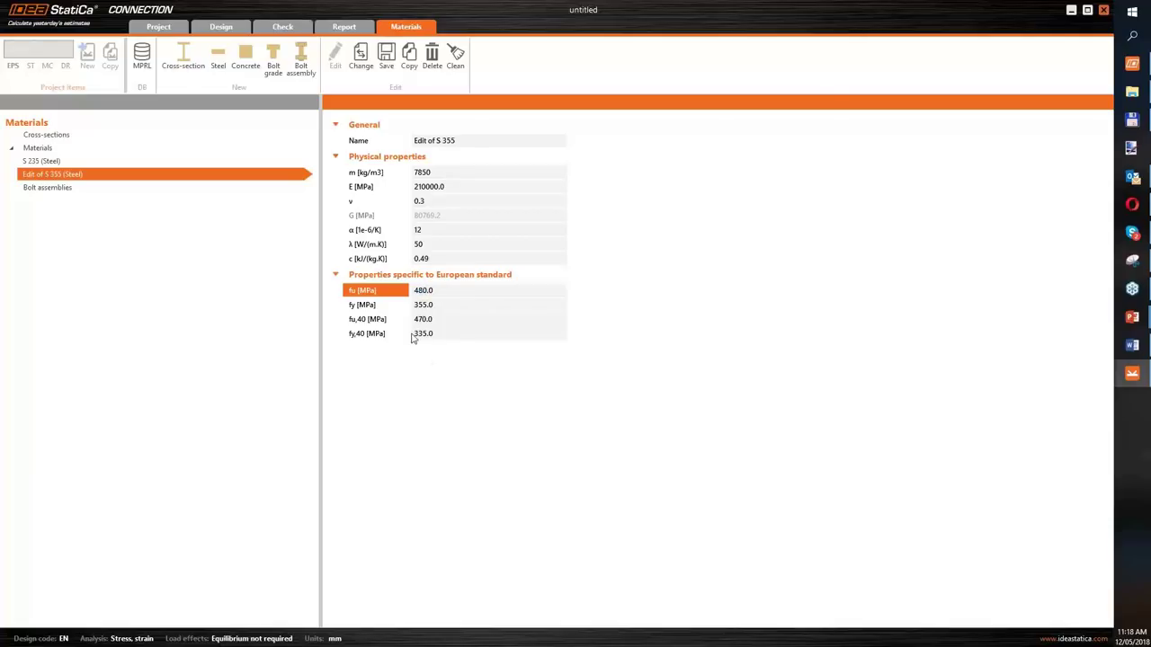
left_click(417, 304)
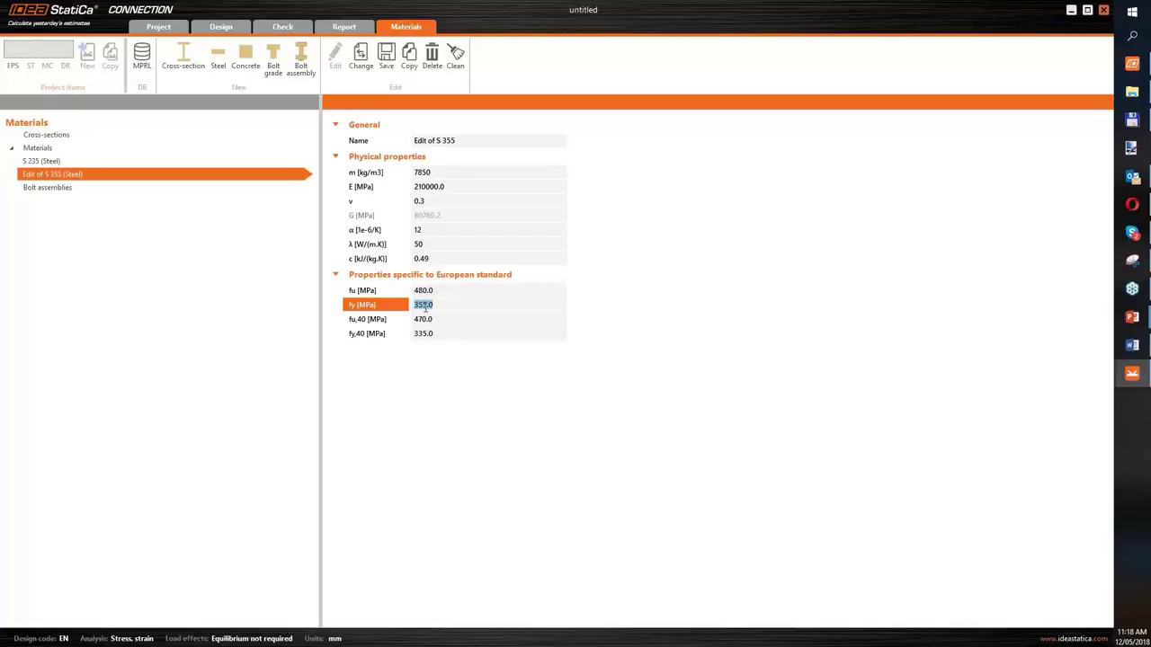
left_click(424, 305)
Save the edited steel to the Webinar table of MPRL, adding "for" and a person's first name to "Edit of S 355"
left_click(392, 79)
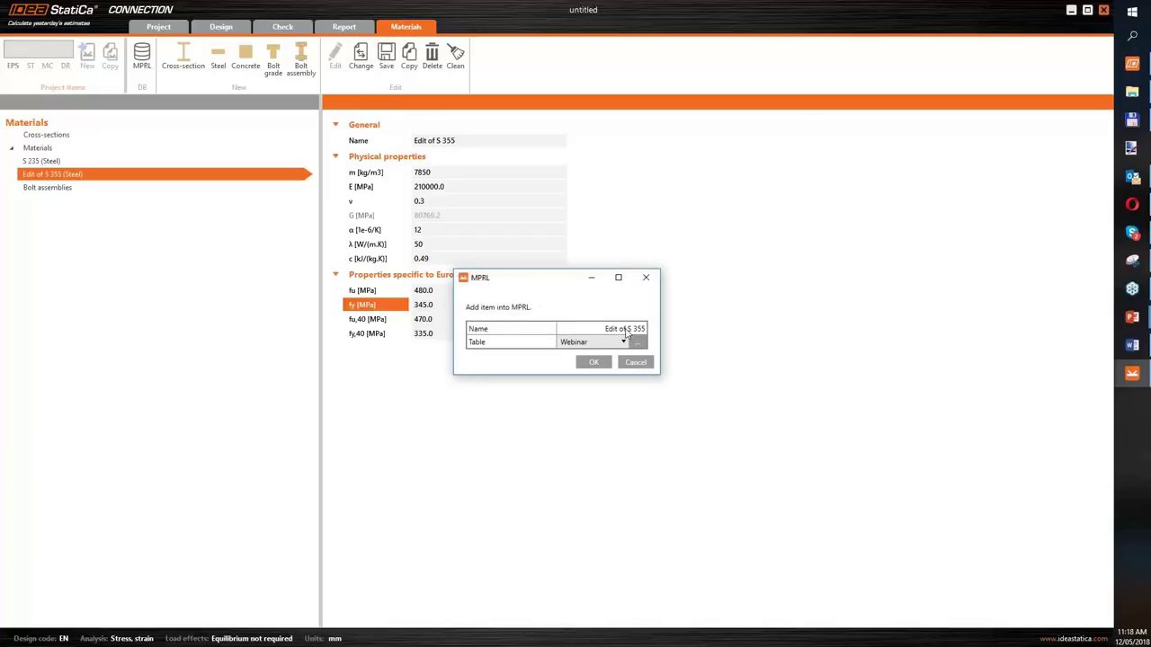
left_click(632, 329)
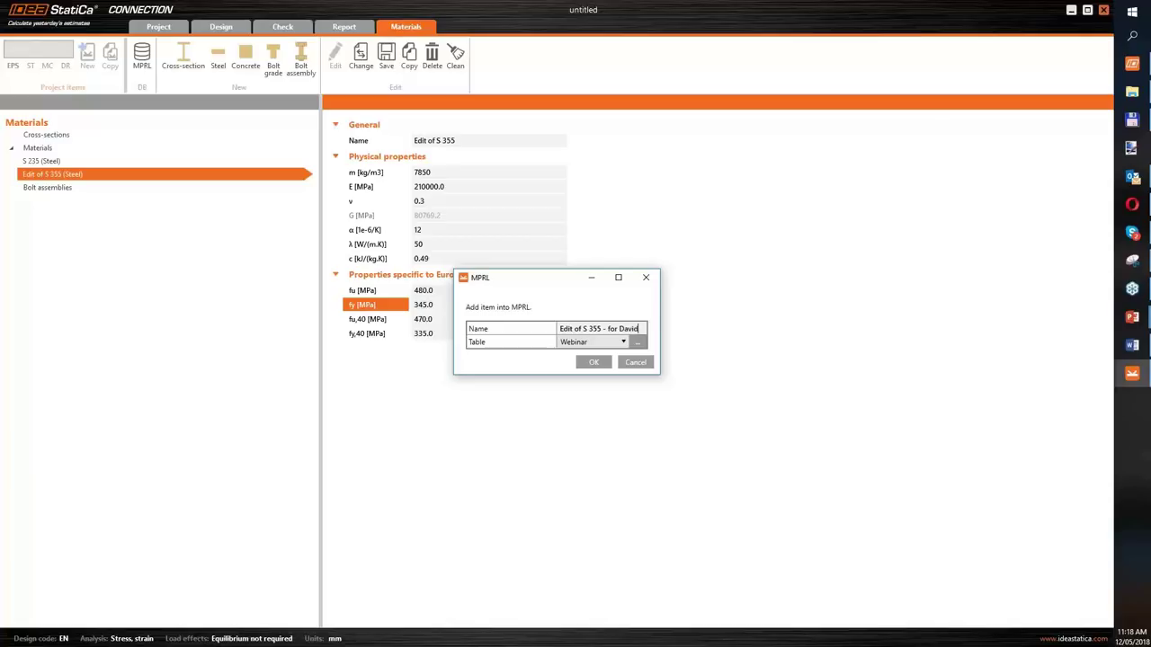
left_click(636, 346)
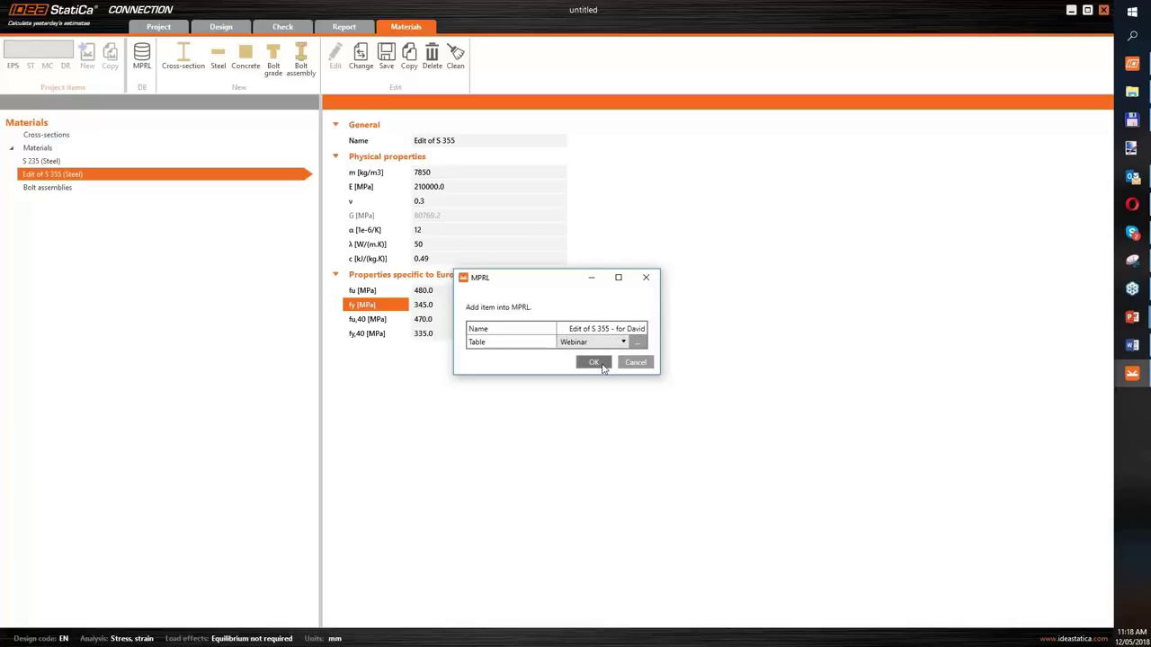
left_click(600, 364)
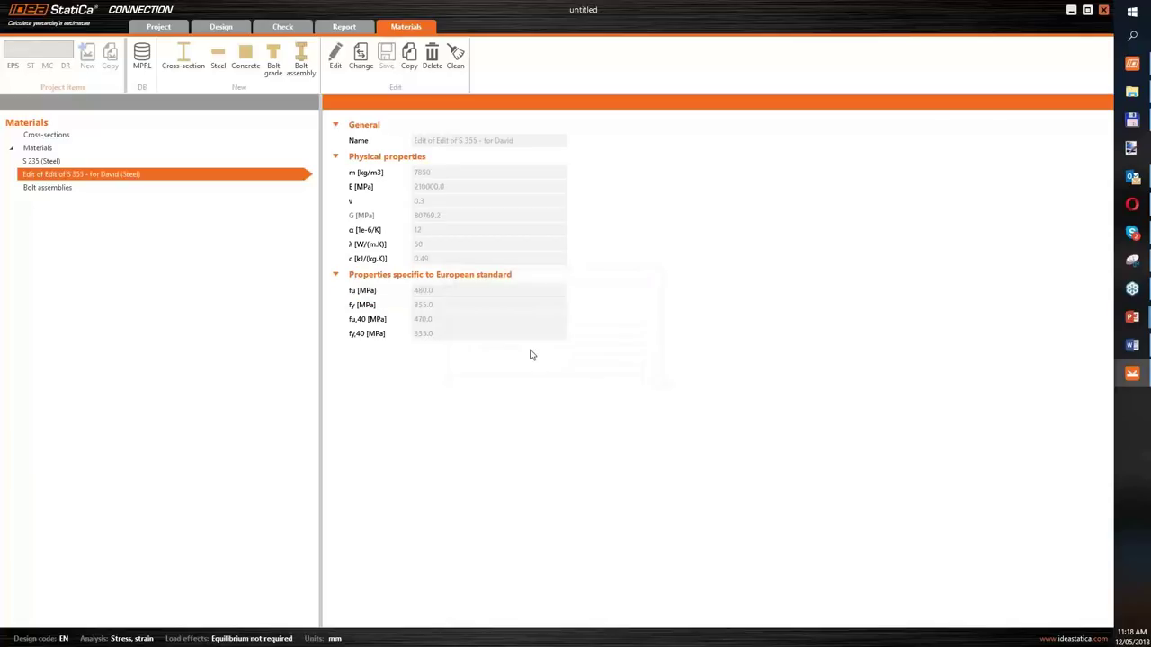
Add the bolt grade 5.6 from EN 1993 to the project's materials
left_click(303, 66)
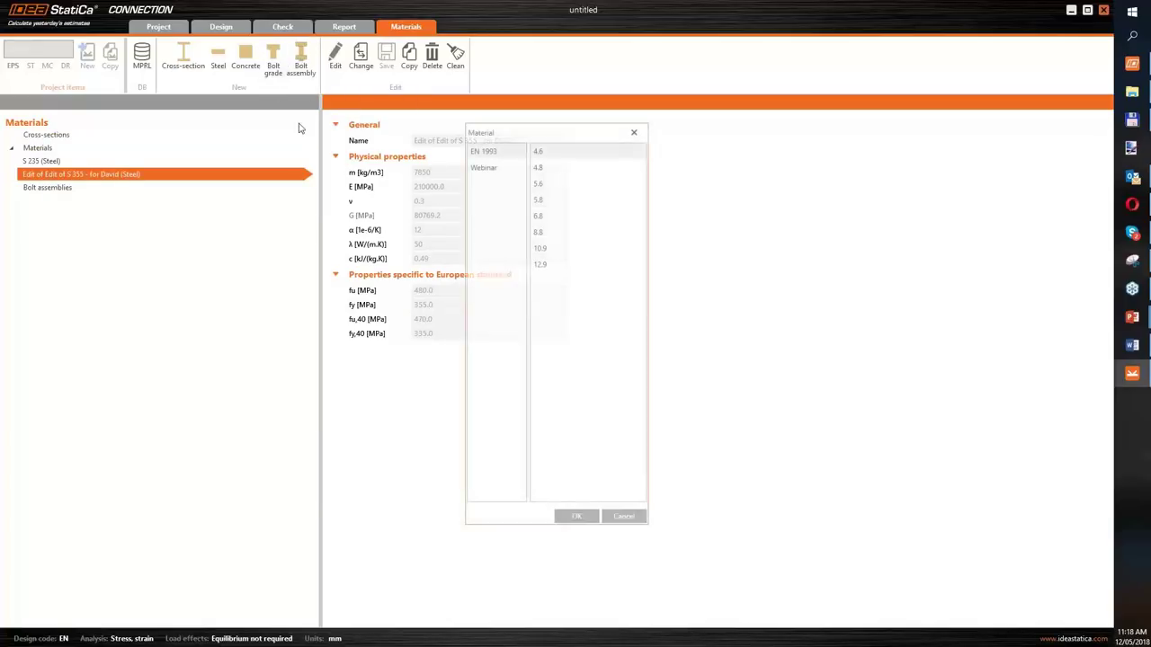
left_click(536, 184)
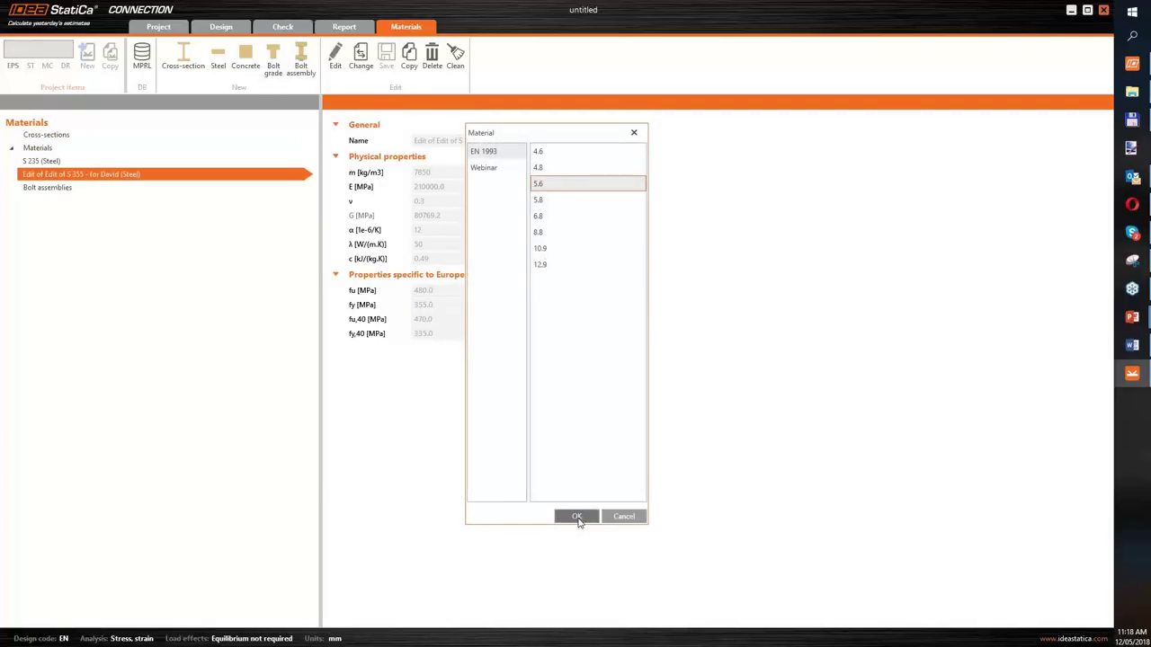
left_click(576, 517)
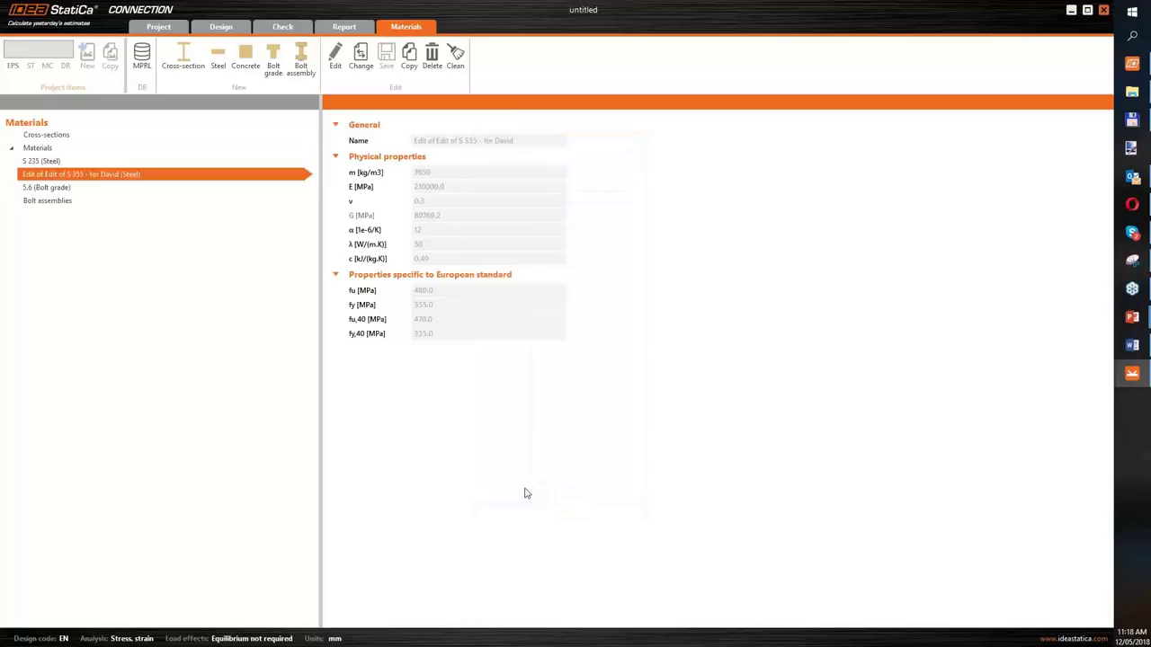
Edit the 5.6 bolt grade, naming it 5D and setting fyb to 280 MPa
left_click(336, 57)
left_click(377, 146)
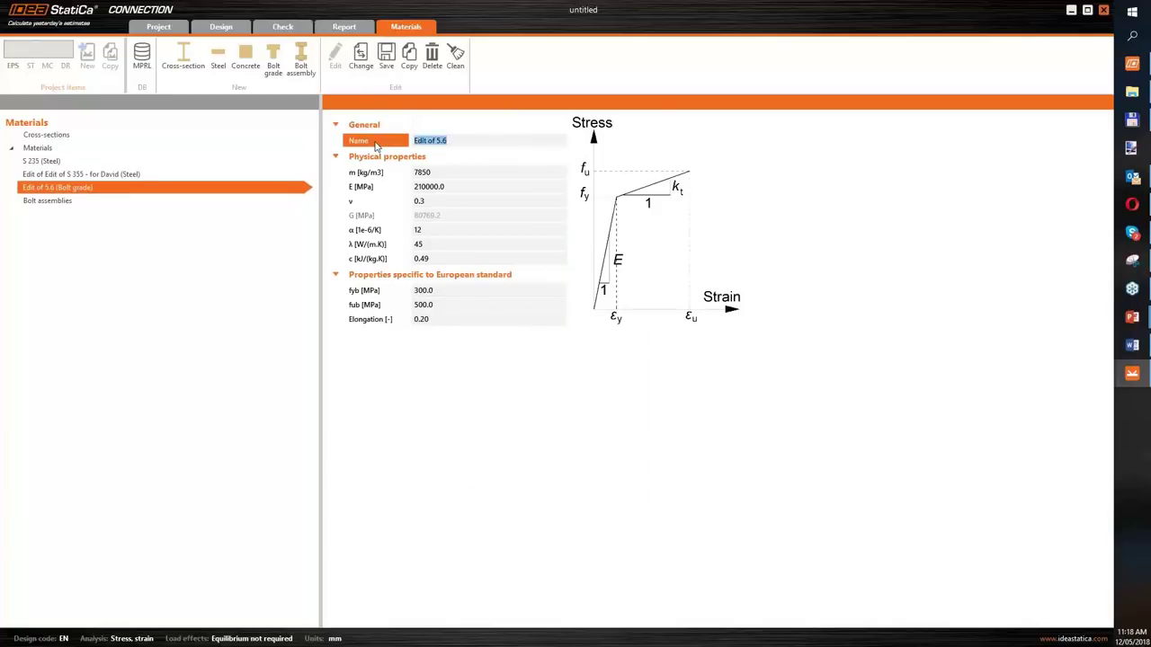
type("5D")
left_click(426, 290)
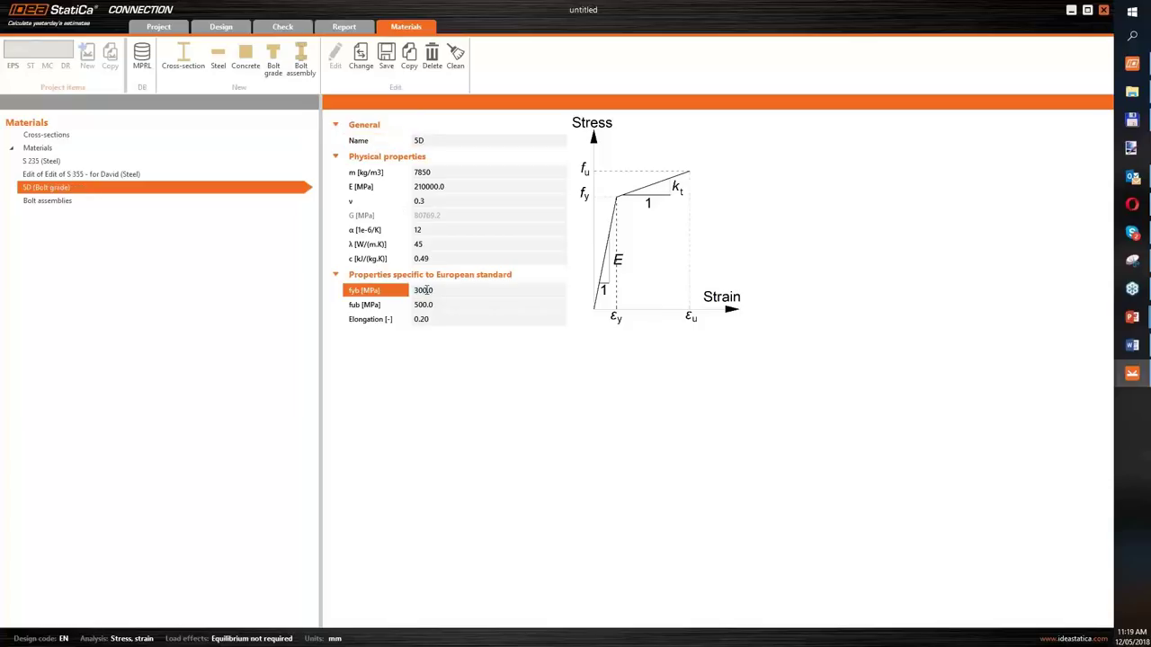
left_click(395, 293)
type("240")
key("Tab")
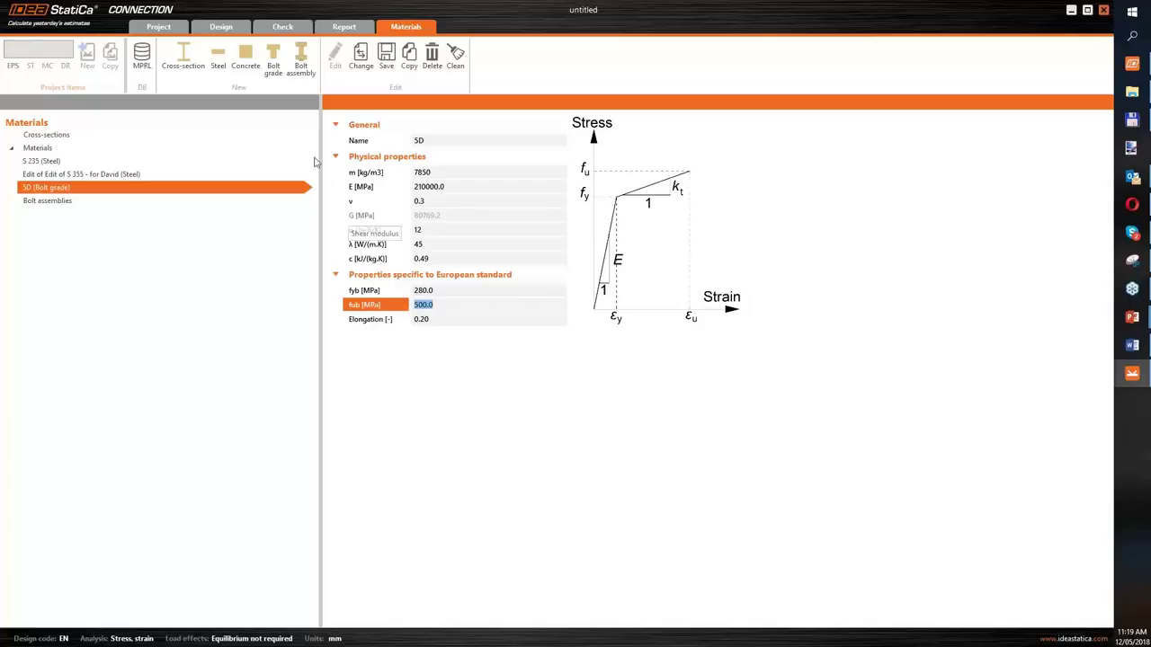
Try to save the edited bolt grade to the Webinar table of MPRL under the name 5D
left_click(385, 59)
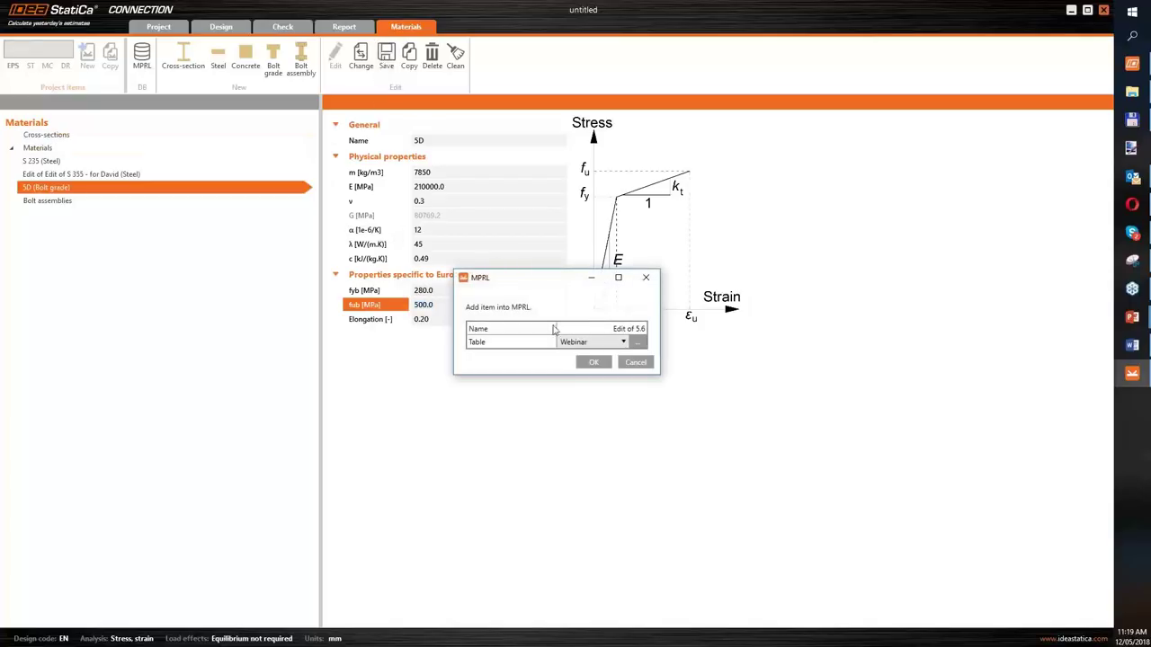
triple_click(629, 328)
type("5D")
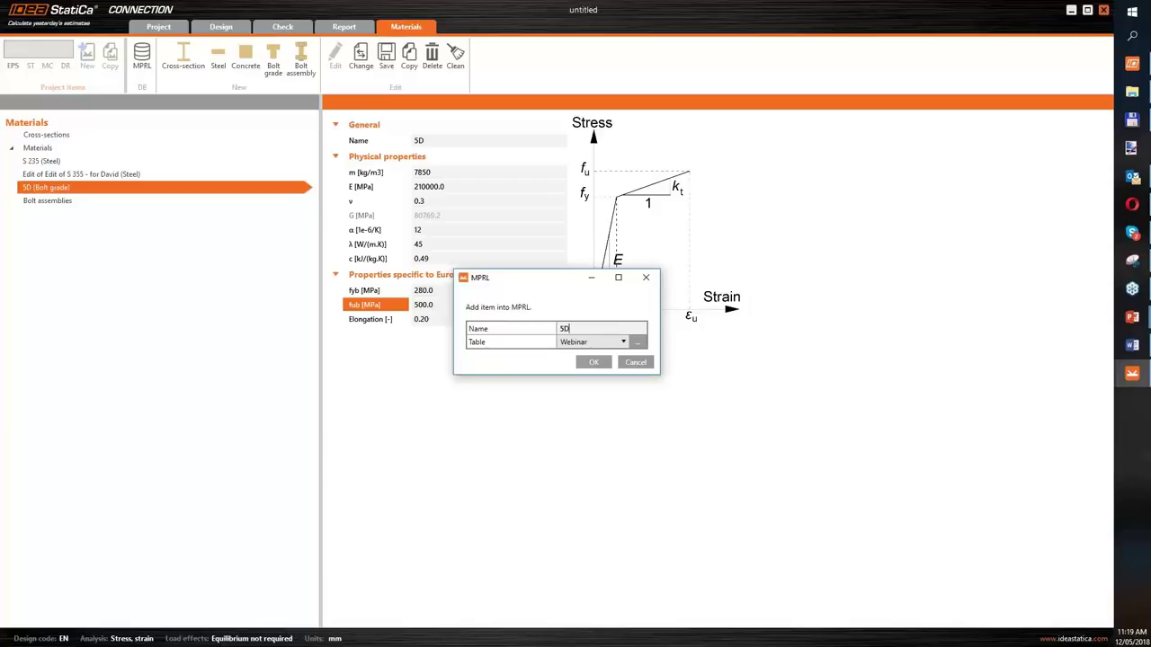
left_click(593, 363)
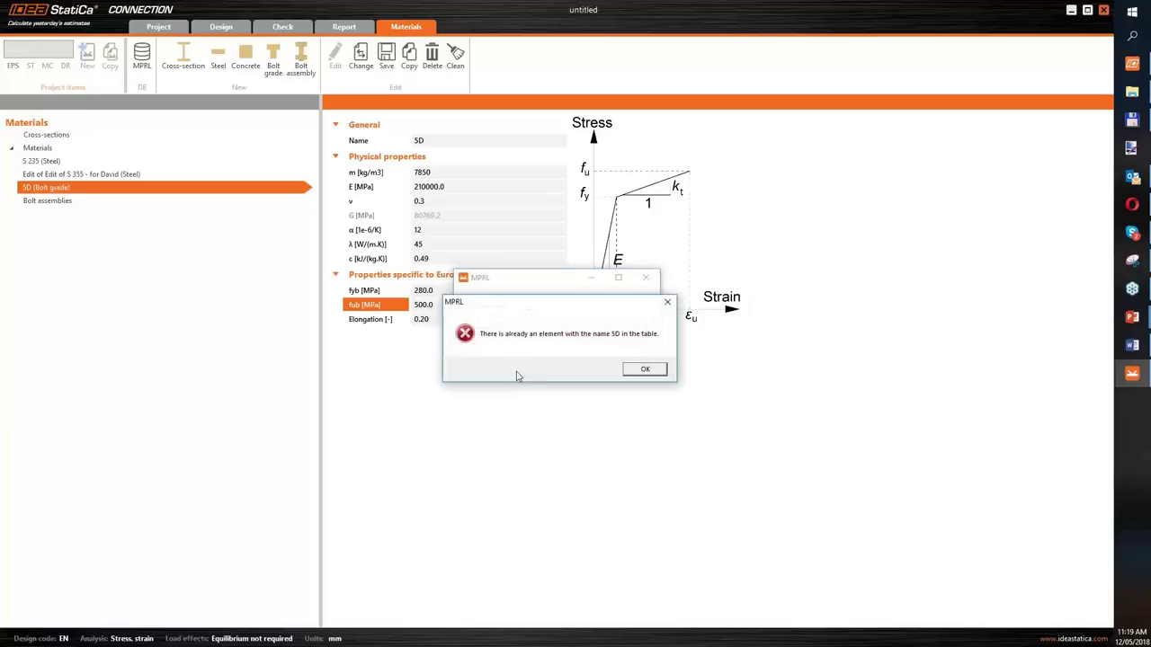
left_click(636, 372)
left_click(632, 363)
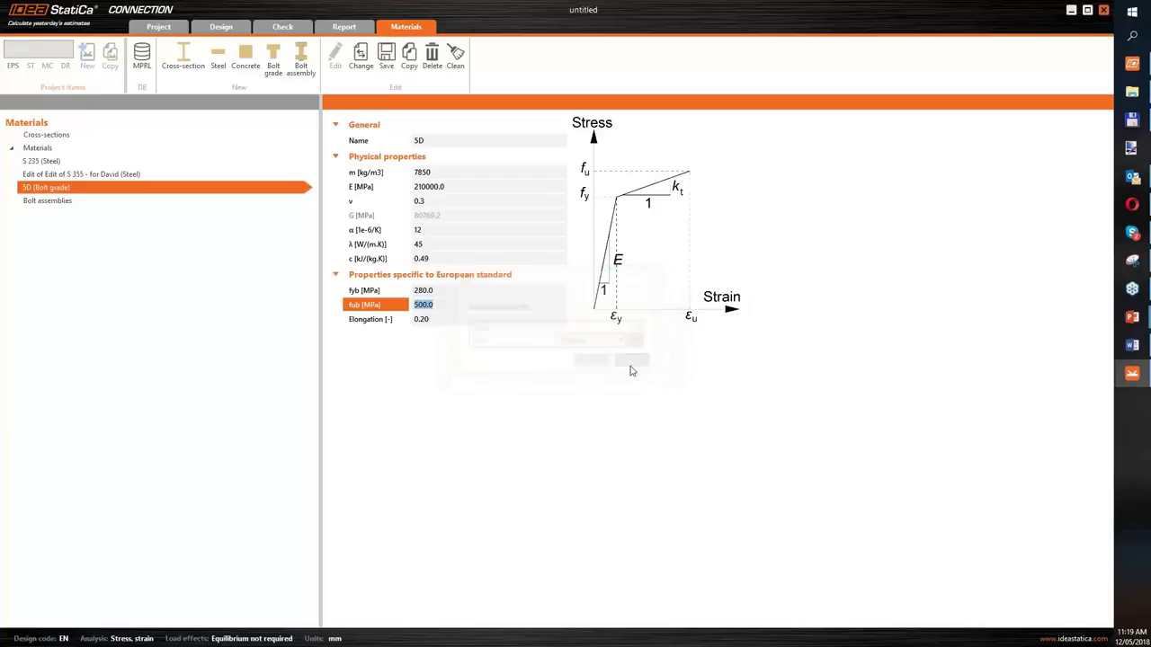
Open the MPRL Editor, enlarge it, and display the properties of the second steel in the Webinar steel table
left_click(142, 74)
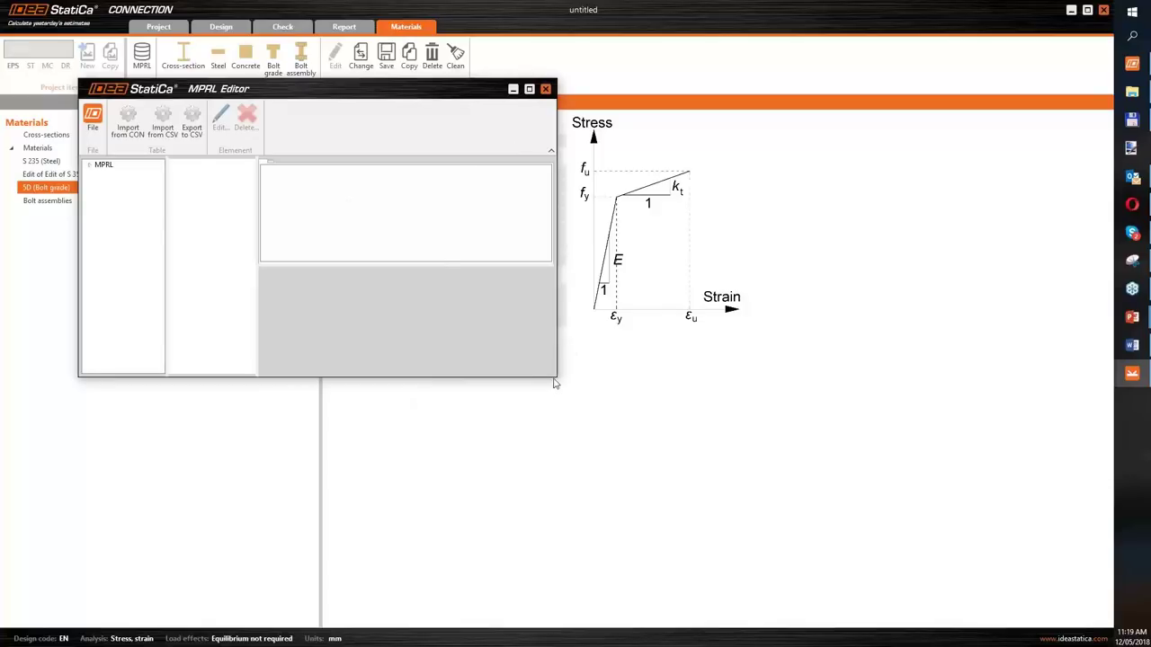
left_click_drag(558, 377, 810, 534)
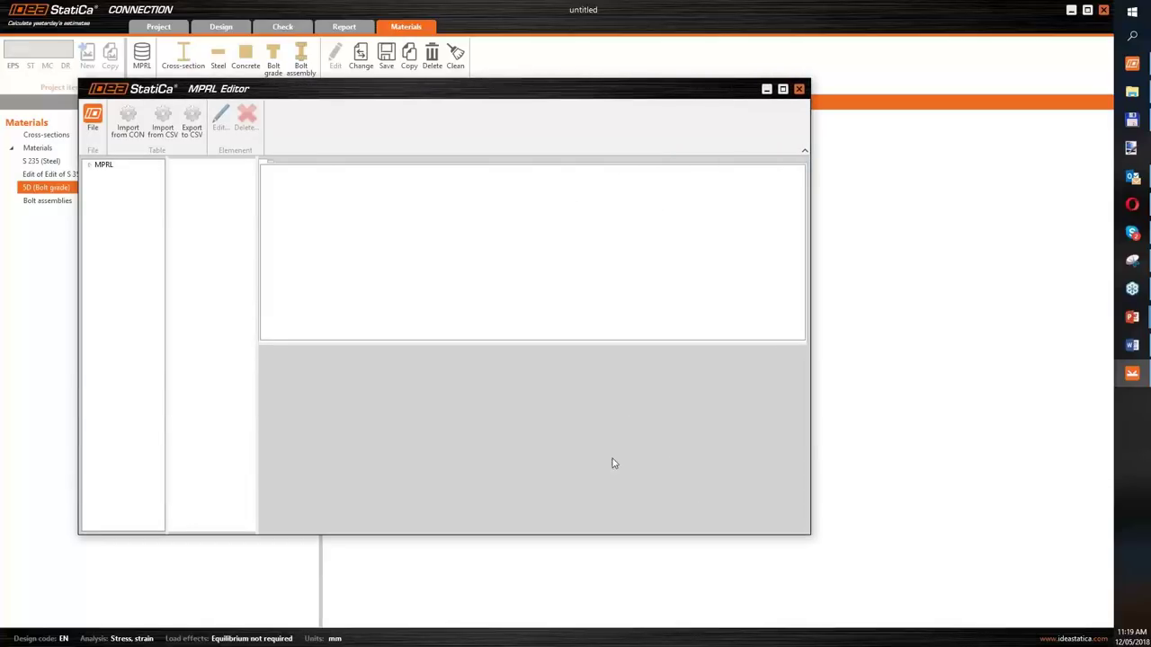
left_click(89, 165)
left_click(100, 175)
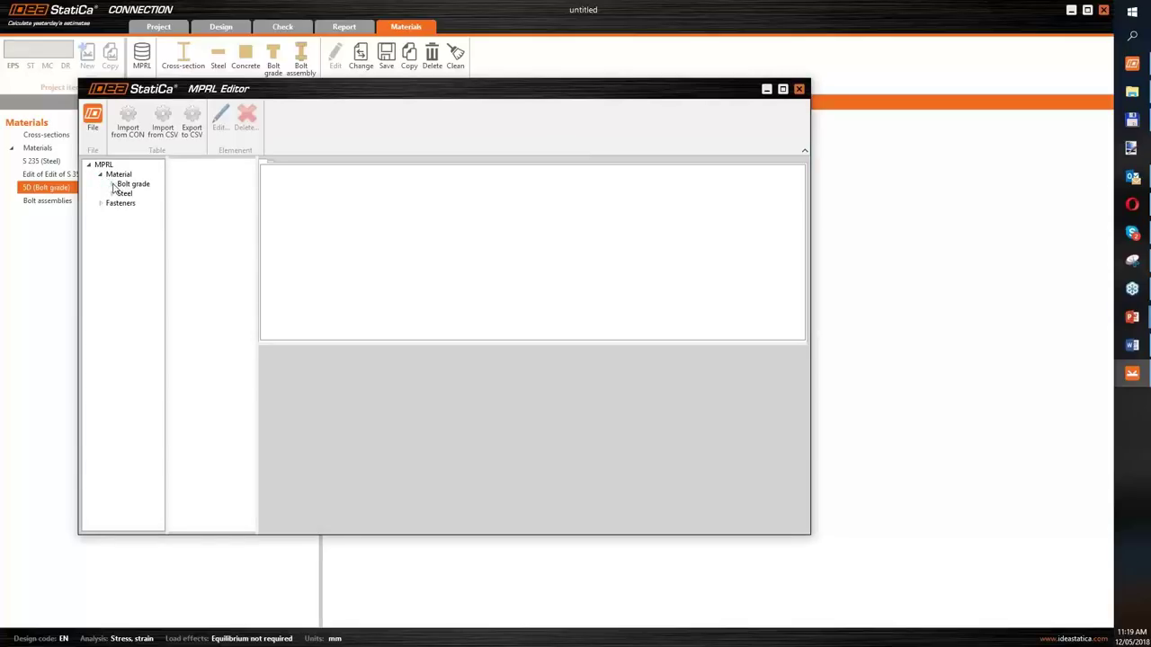
left_click(112, 193)
left_click(139, 204)
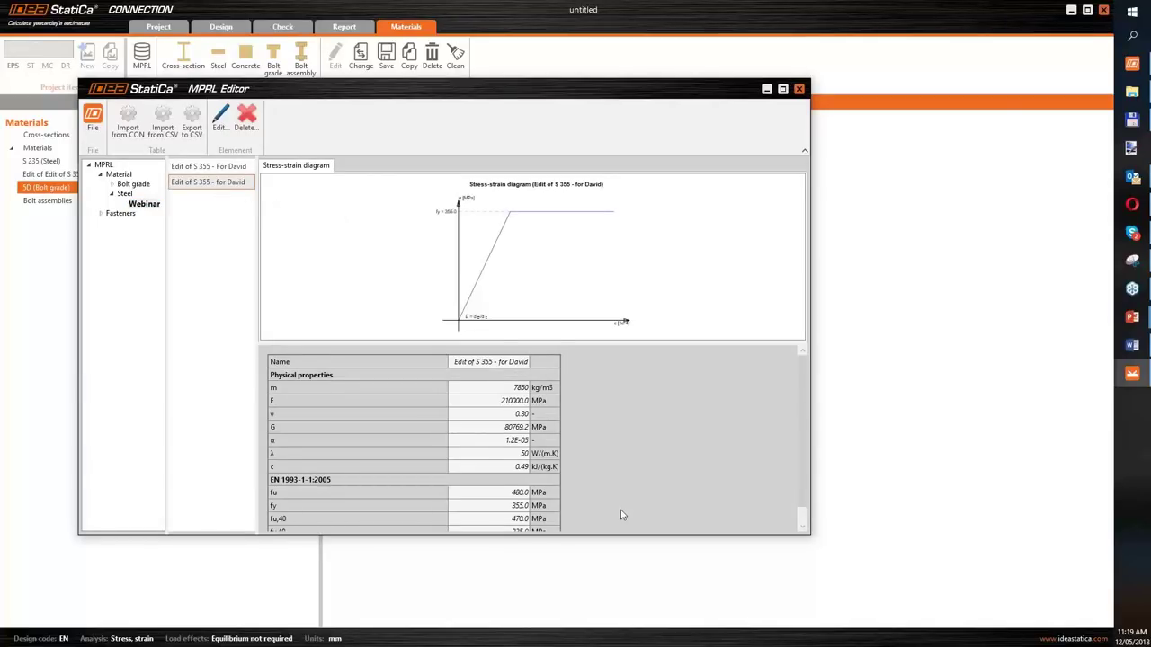
scroll(621, 514, "down", 1)
scroll(621, 515, "up", 1)
left_click_drag(619, 533, 619, 593)
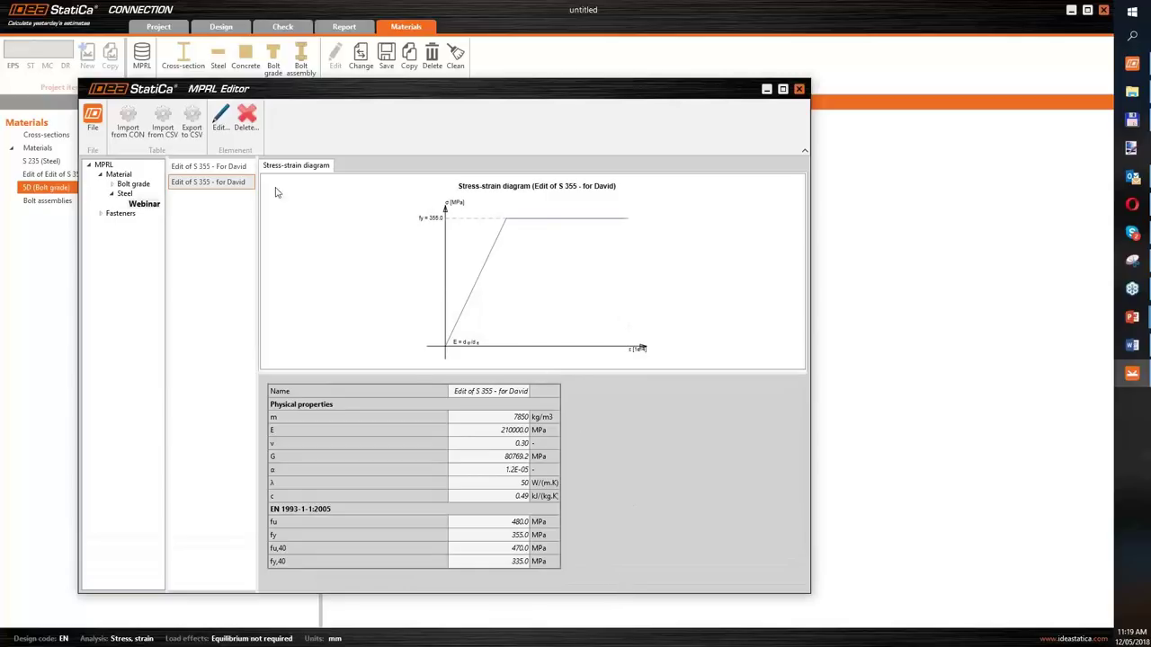
Rename the selected library steel, replacing "for" and the person's first name after "Edit of S 355 -" with that name plus "s material"
left_click(217, 121)
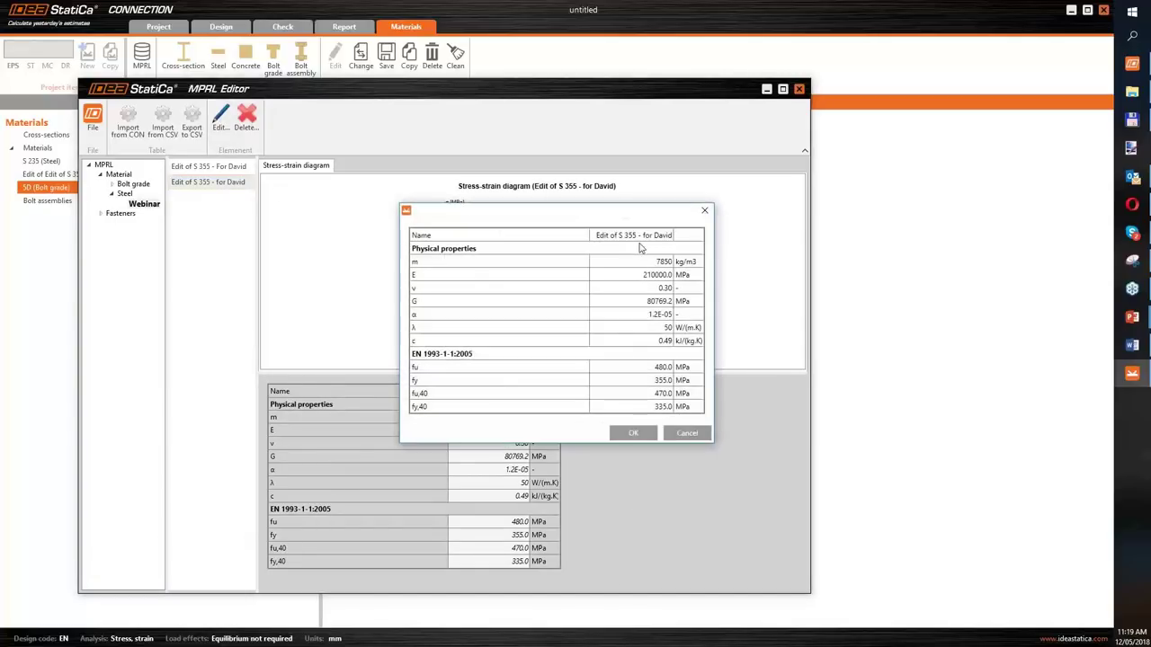
left_click(644, 235)
left_click(644, 234)
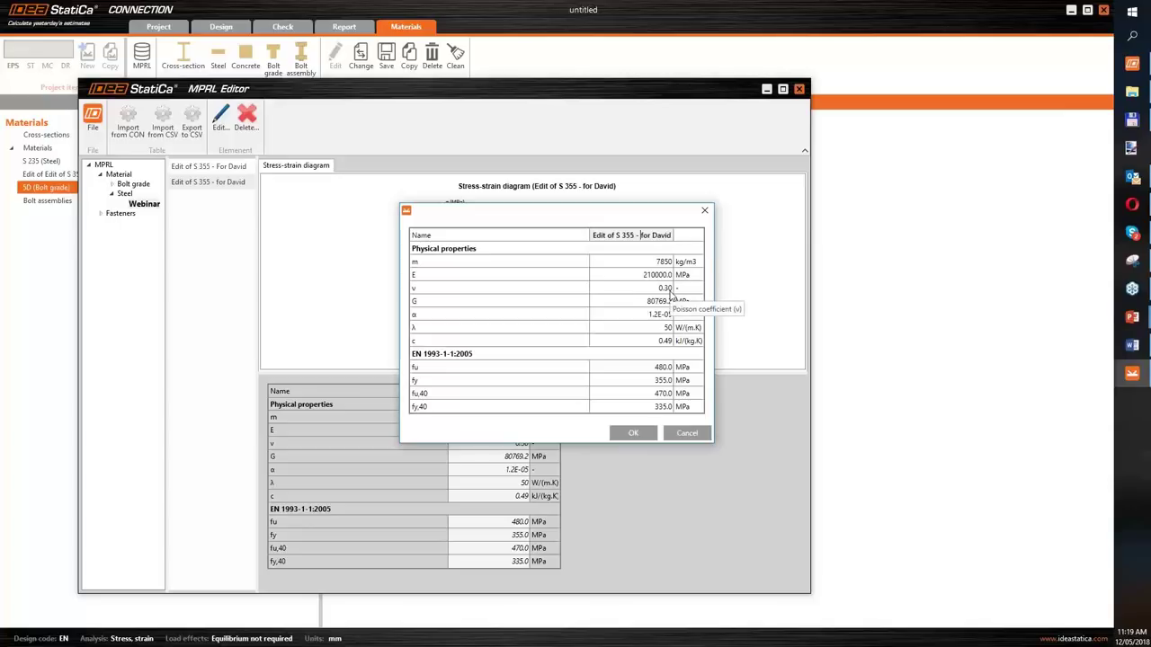
key("Delete")
key("Delete")
key("Delete")
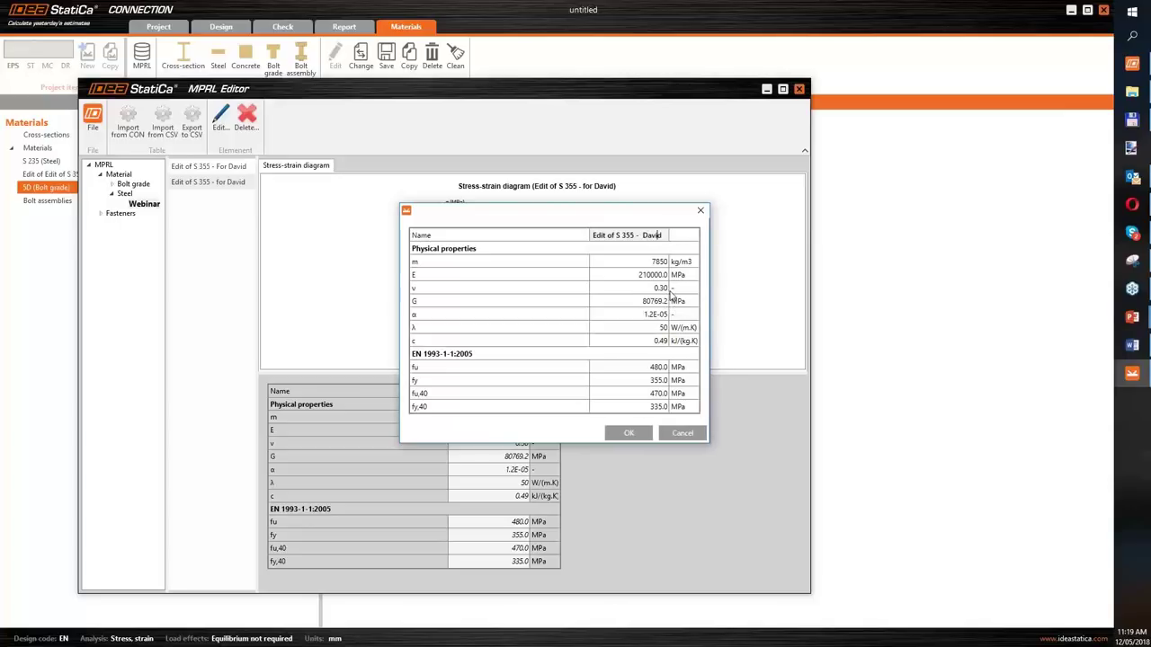
type("s materila")
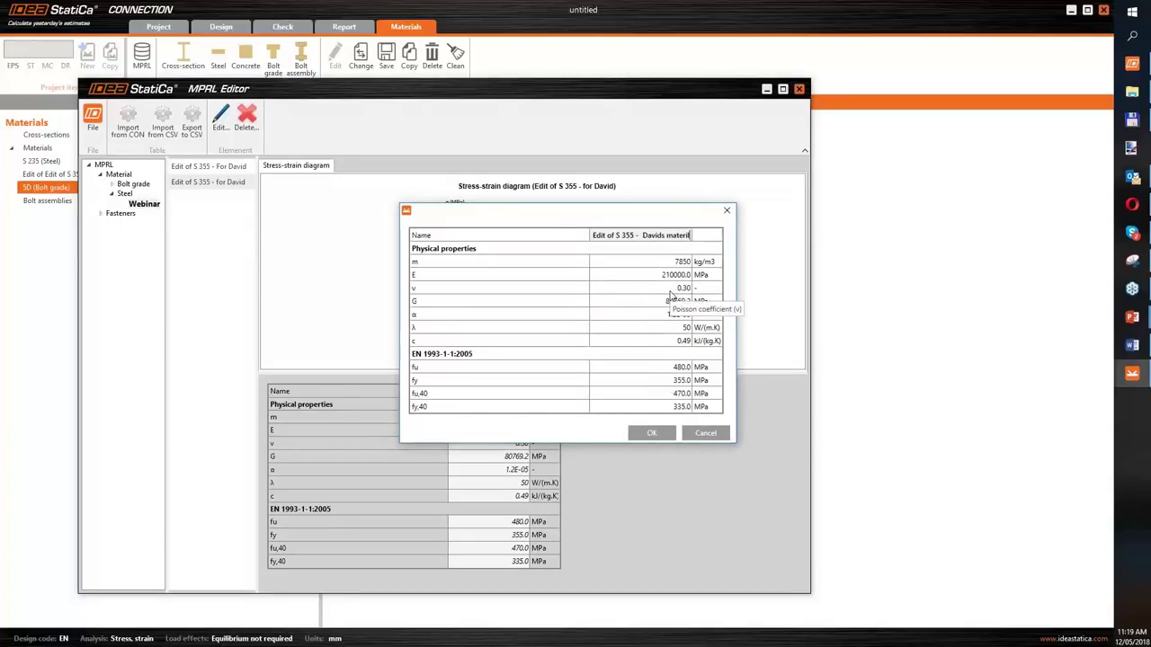
key("BackSpace")
key("BackSpace")
type("al")
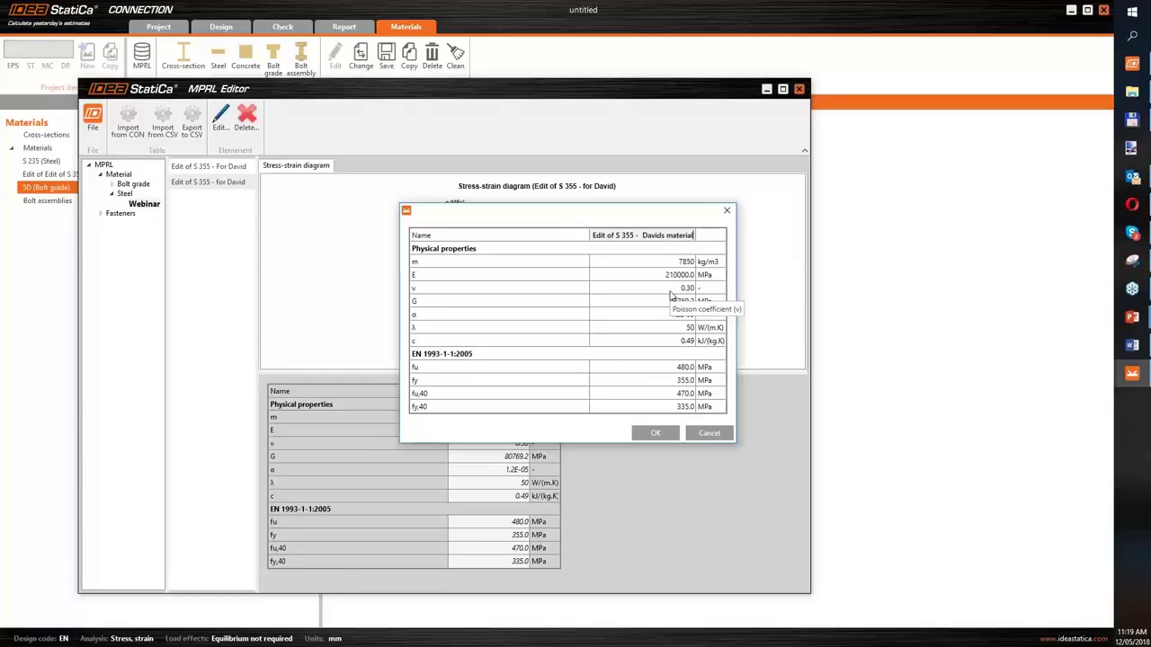
left_click(657, 366)
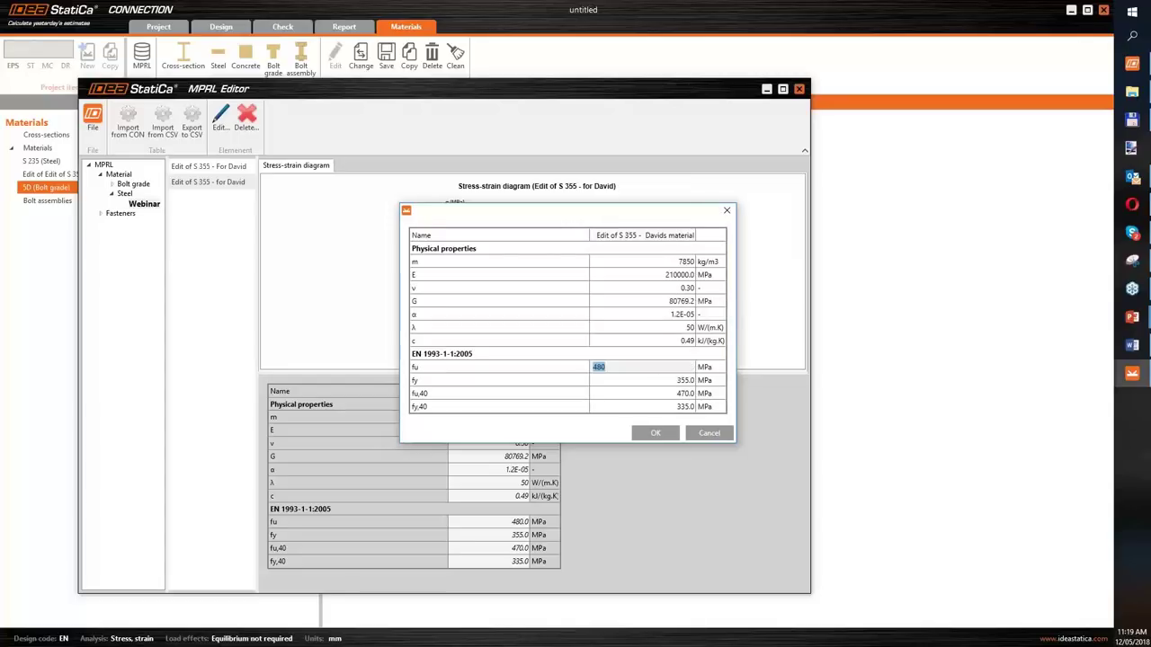
left_click(676, 437)
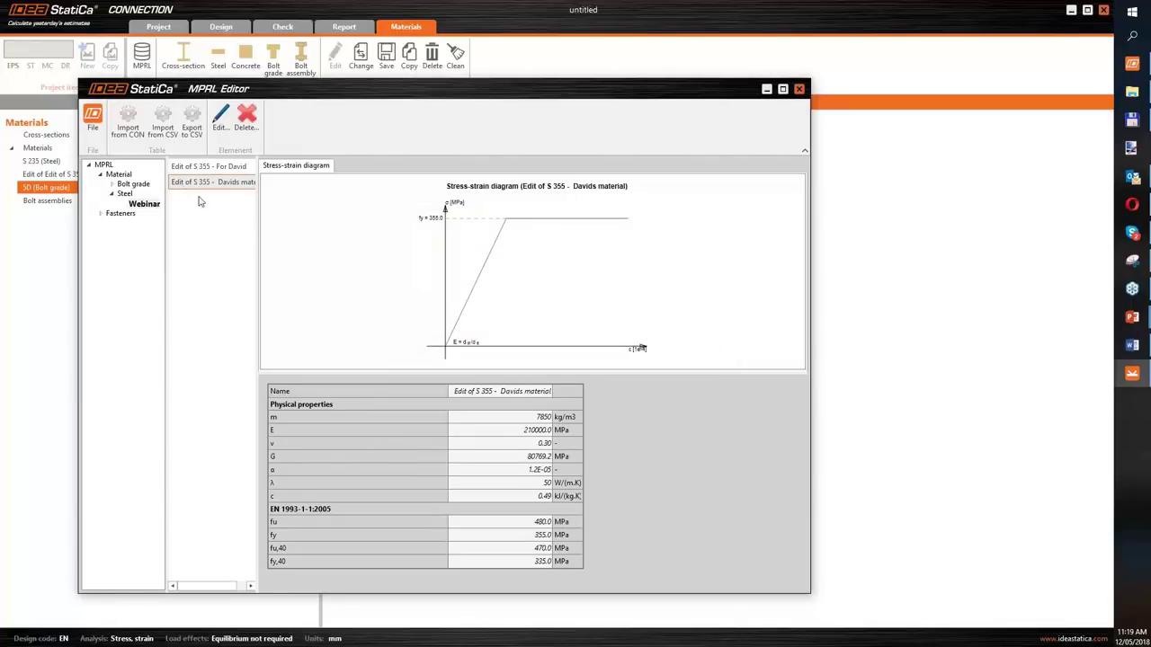
Export the Webinar steel table to CSV, replacing the Steel_Webinar special file on the Desktop
left_click(191, 134)
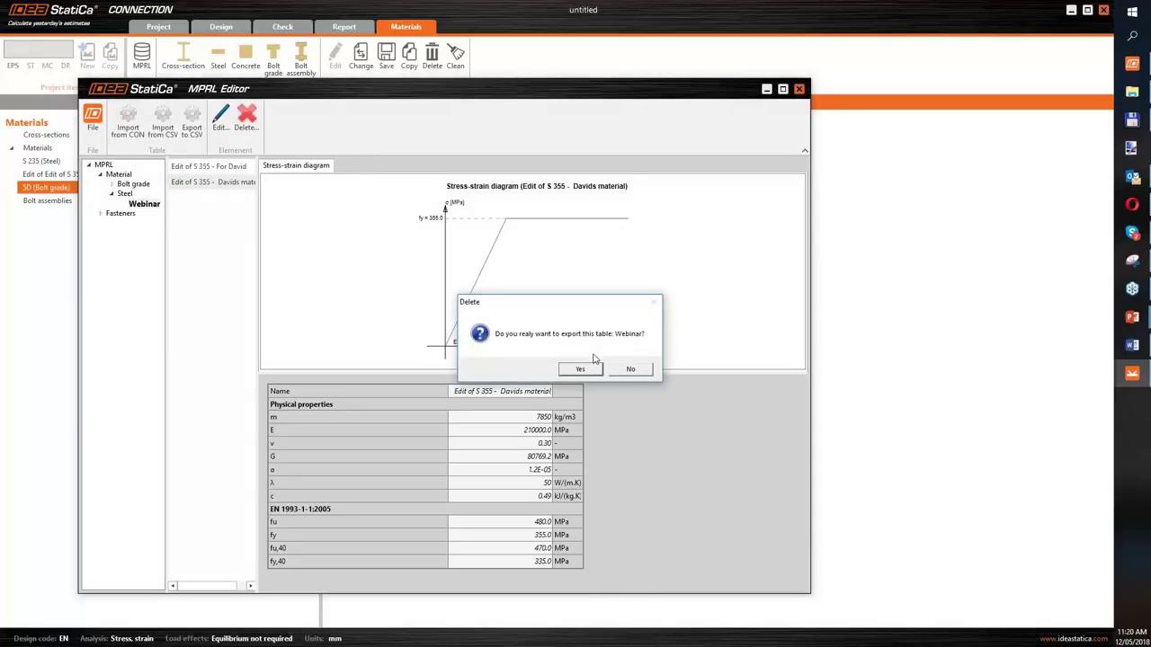
left_click(589, 372)
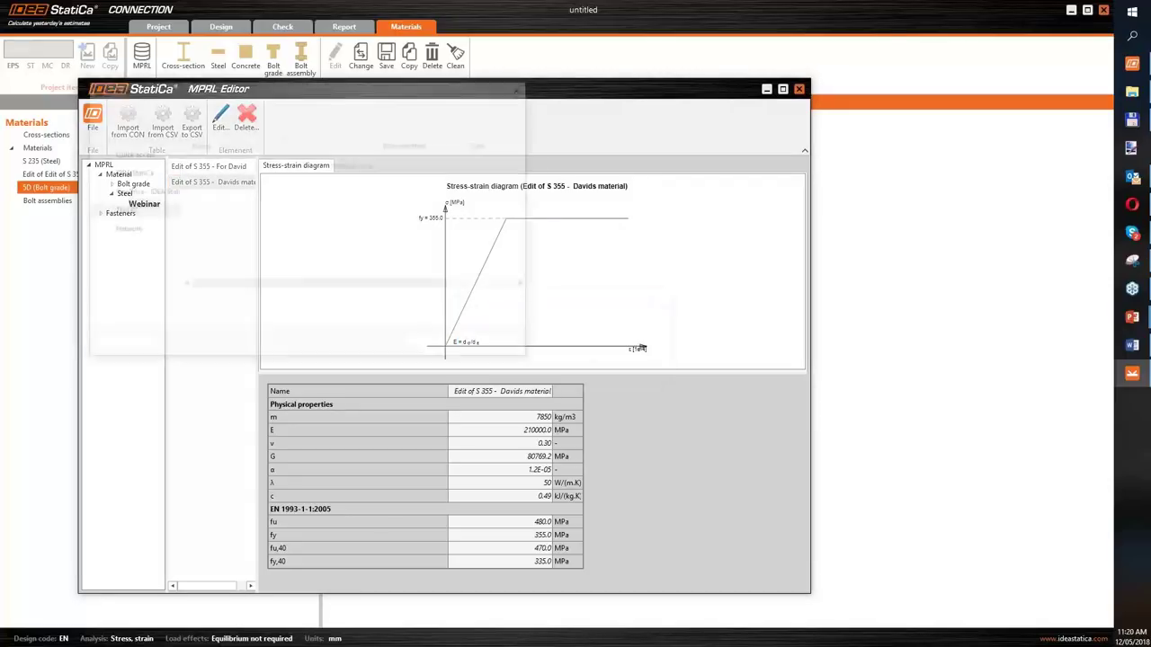
scroll(215, 241, "down", 3)
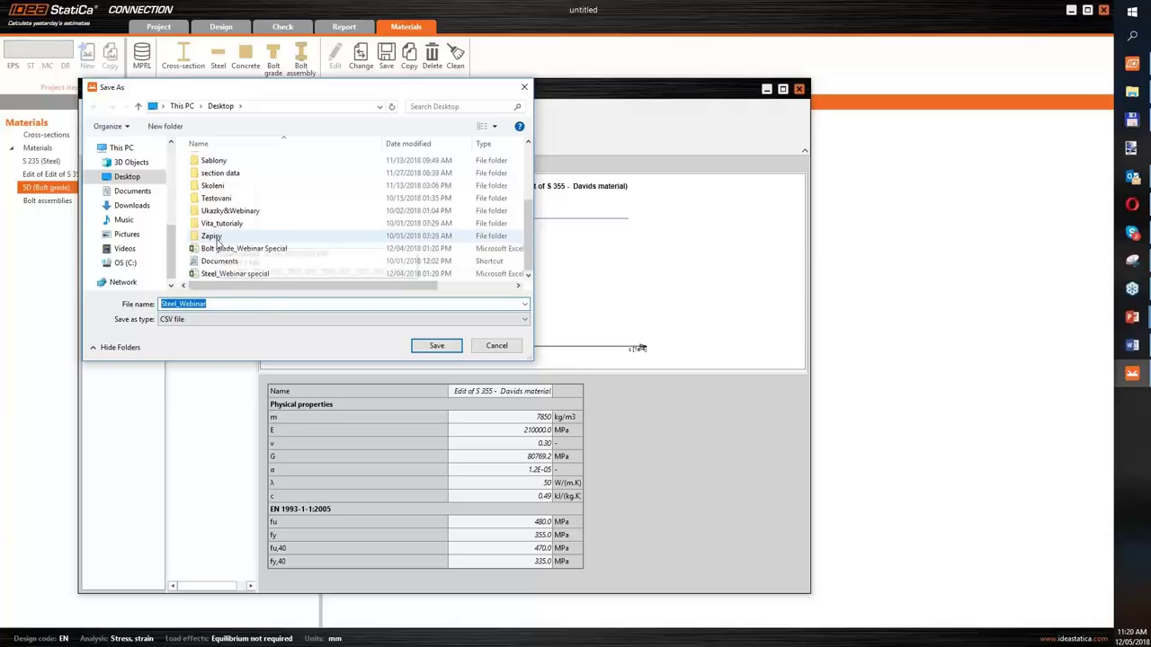
left_click(216, 275)
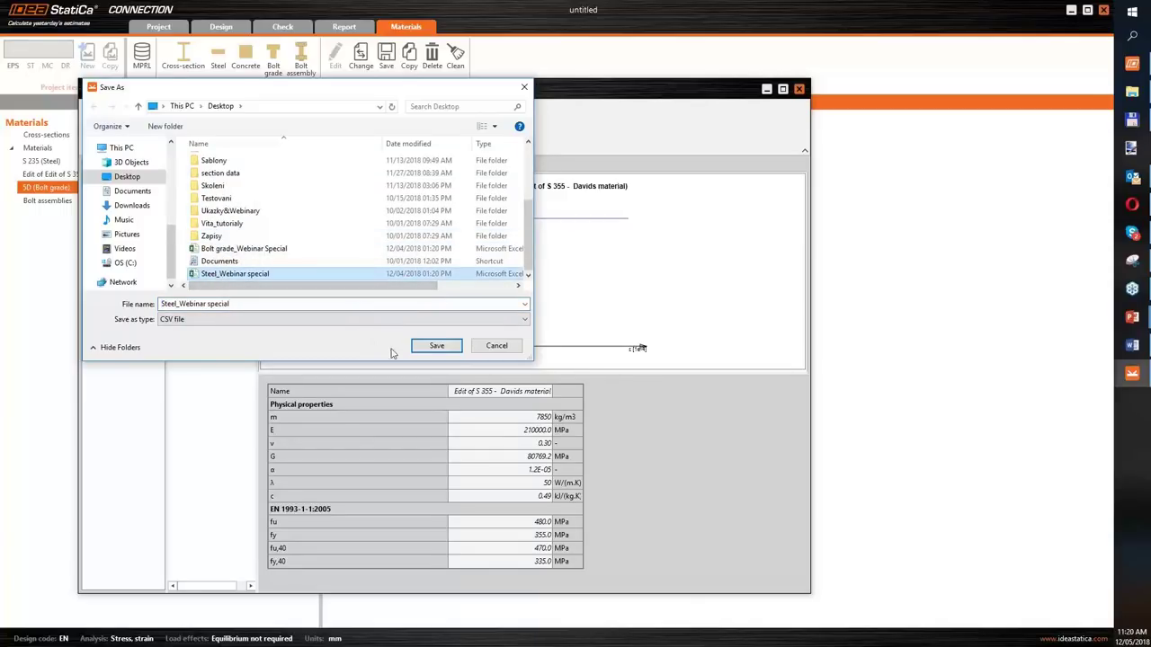
left_click(436, 346)
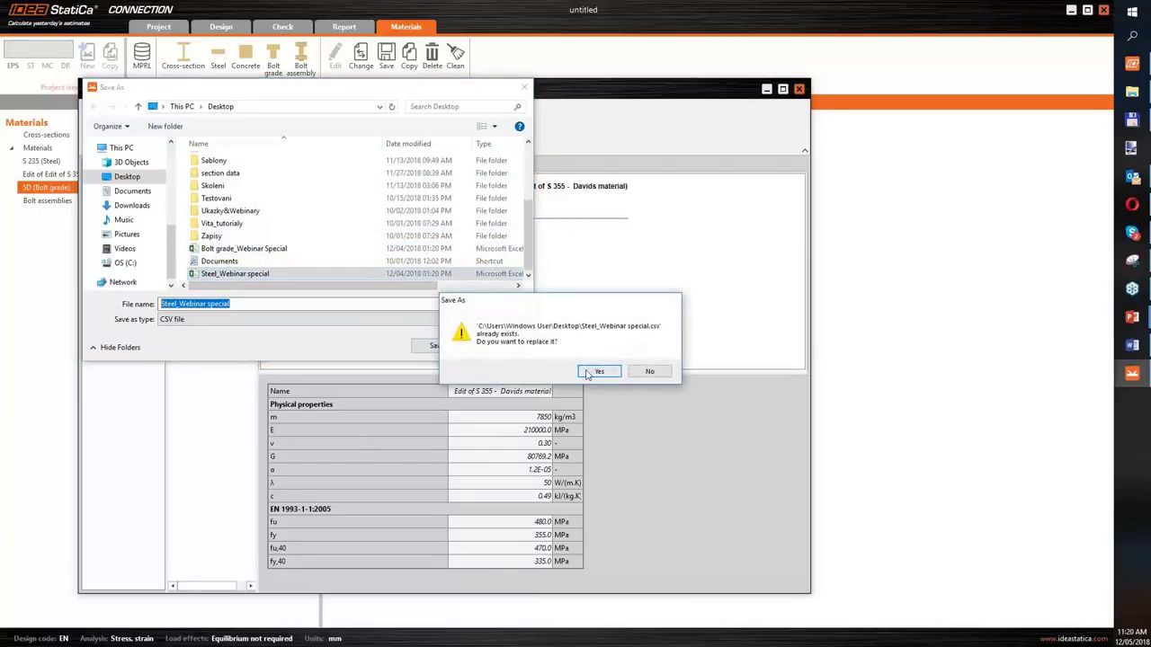
left_click(595, 371)
Export the Webinar bolt grade table to CSV, replacing Bolt grade_Webinar Special on the Desktop, and close the MPRL Editor with its changes saved
left_click(111, 184)
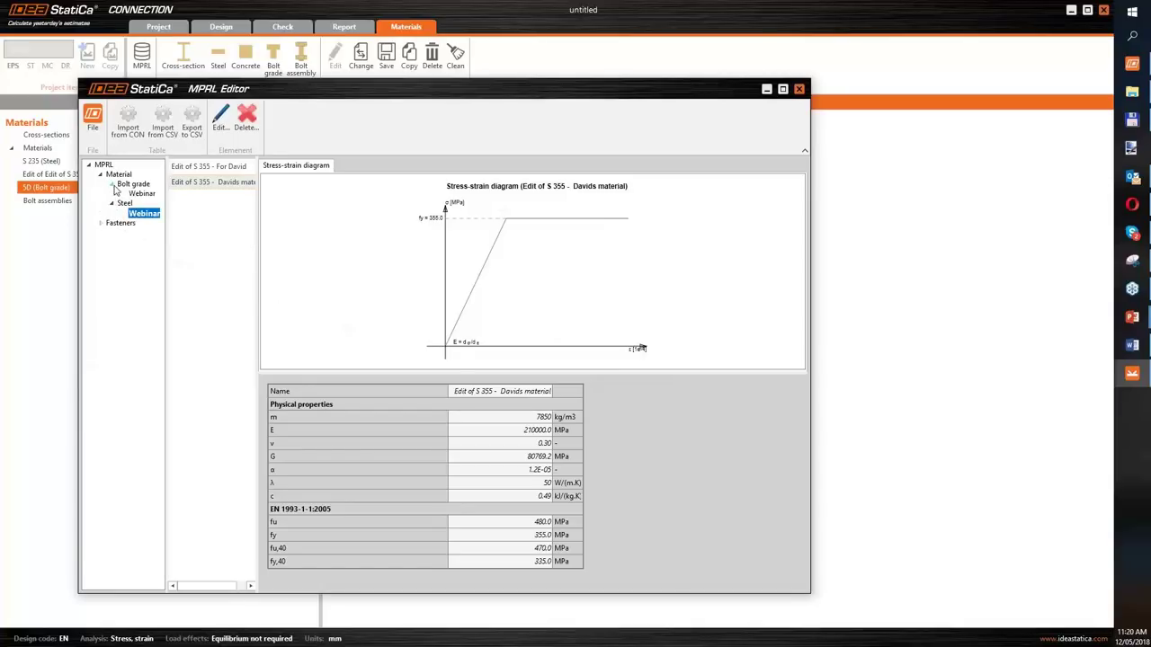
left_click(143, 194)
left_click(177, 169)
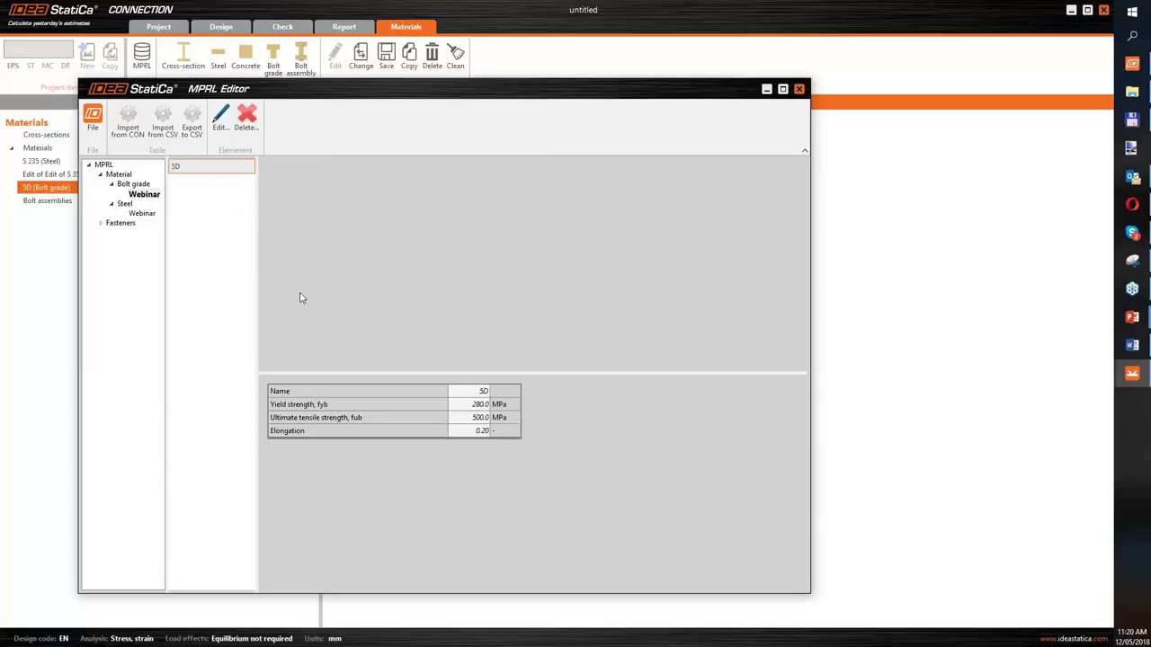
left_click(190, 135)
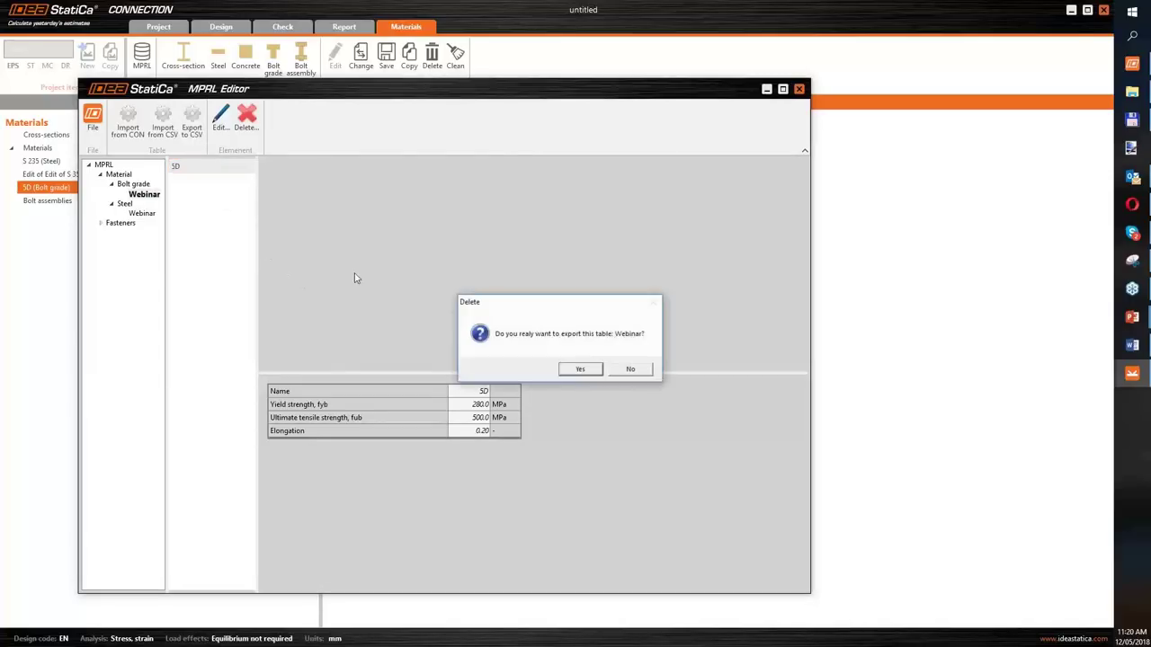
left_click(575, 369)
scroll(237, 233, "down", 3)
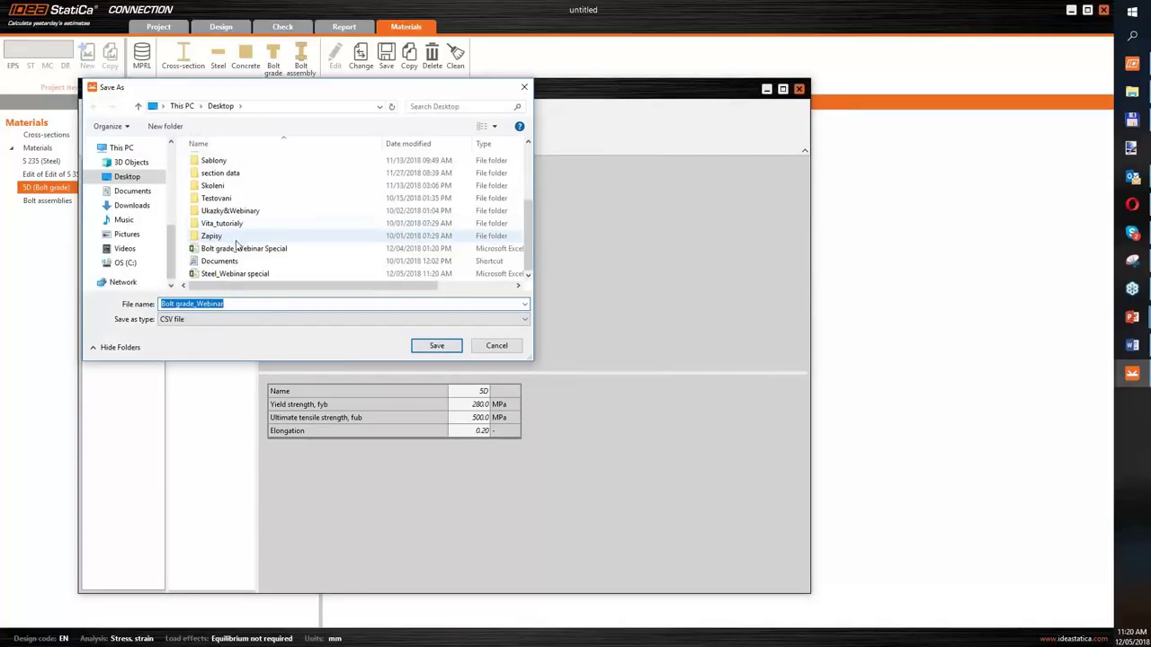
left_click(243, 249)
left_click(436, 347)
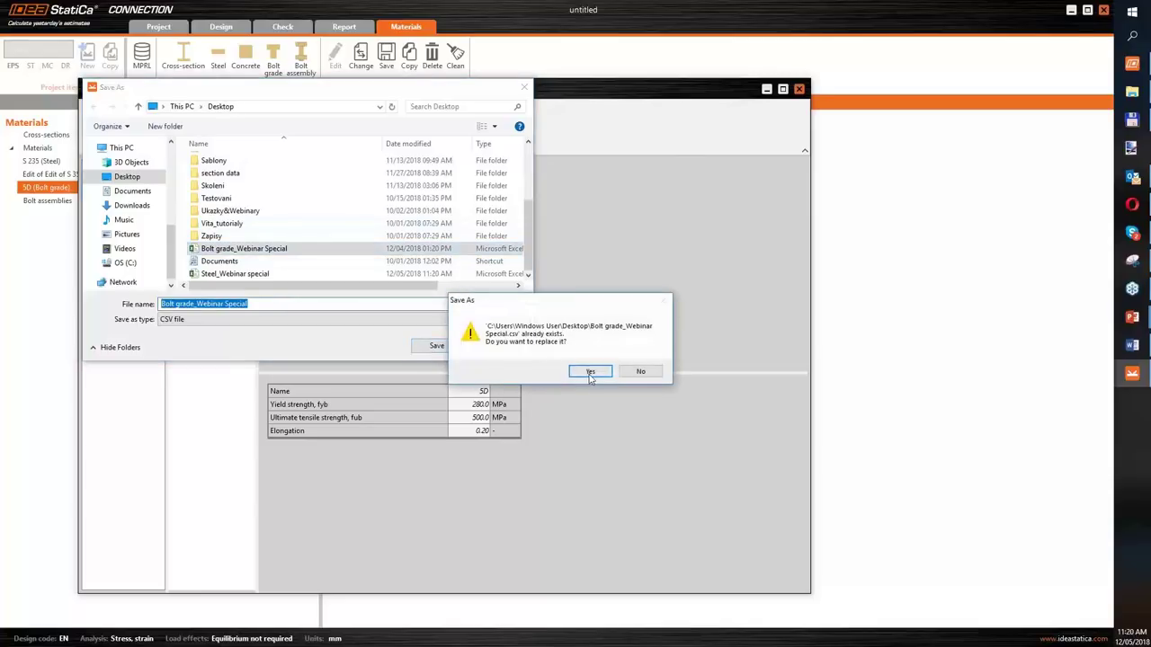
left_click(589, 371)
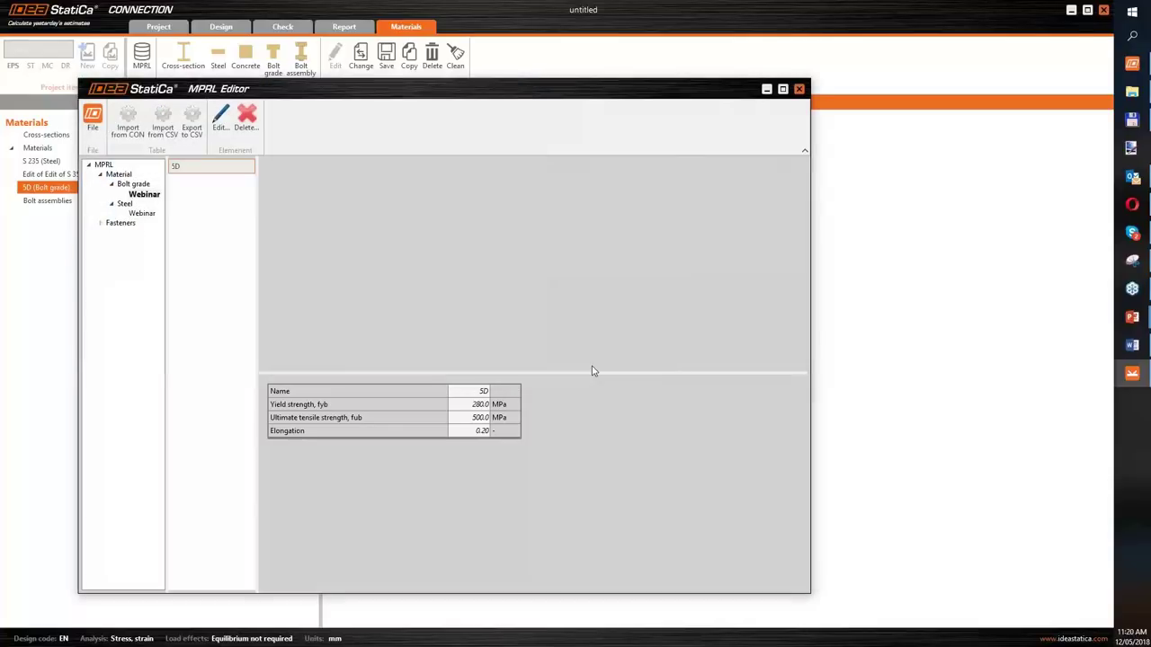
left_click(799, 90)
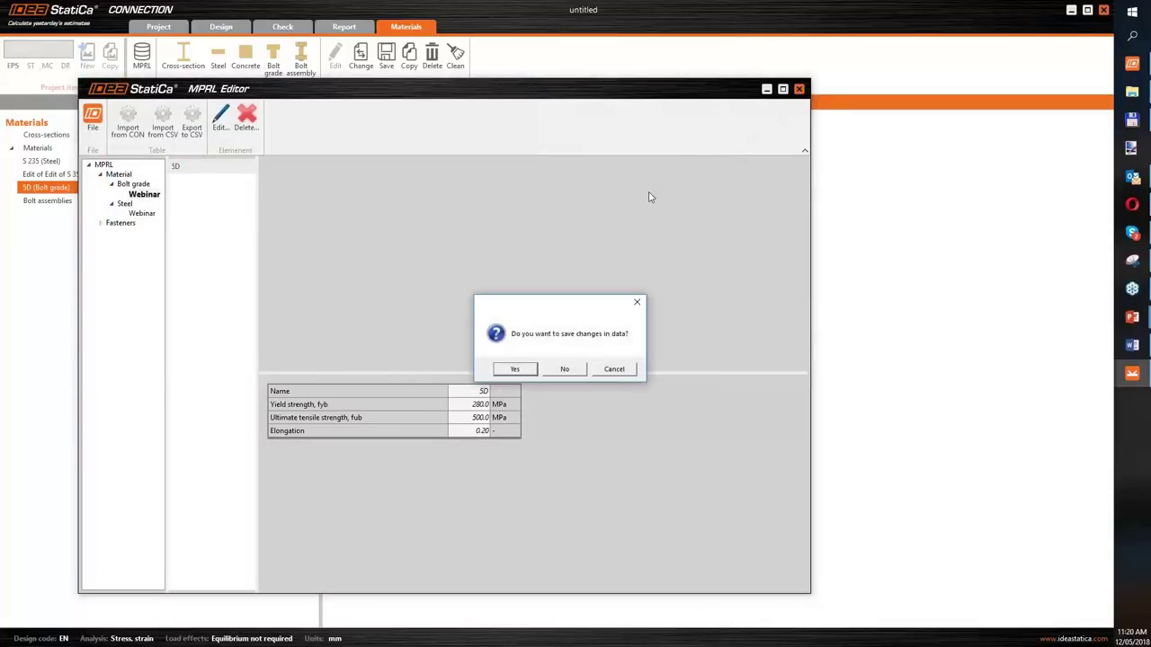
left_click(529, 371)
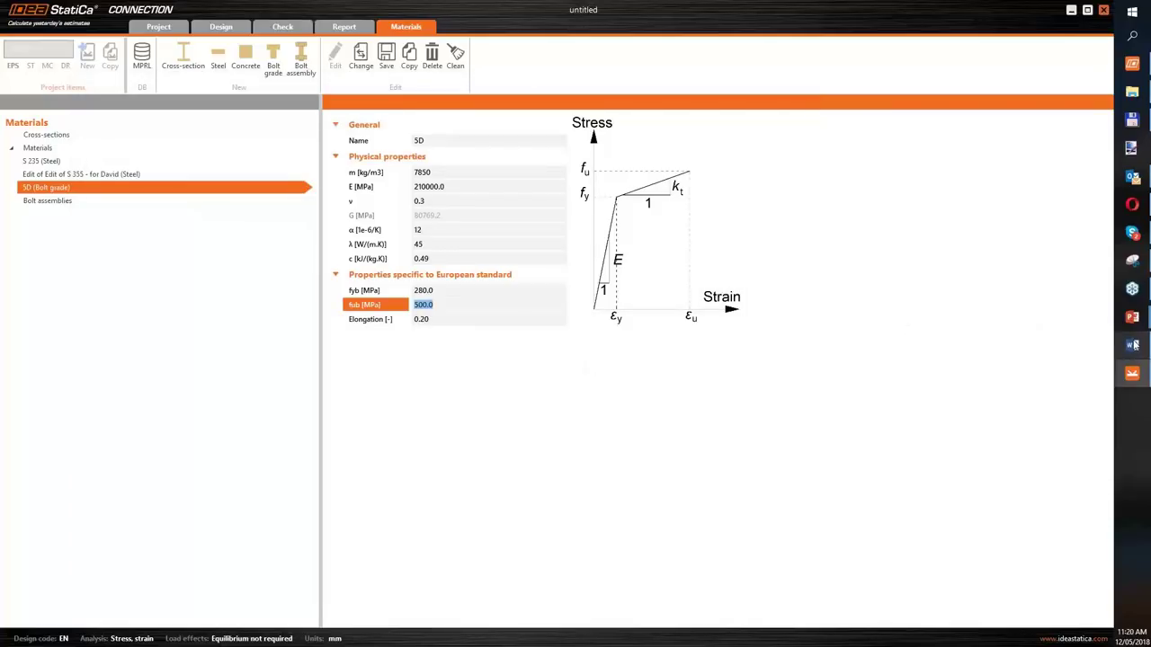
Switch to Outlook, start a new email, and minimise the inbox window behind it
mouse_move(1134, 346)
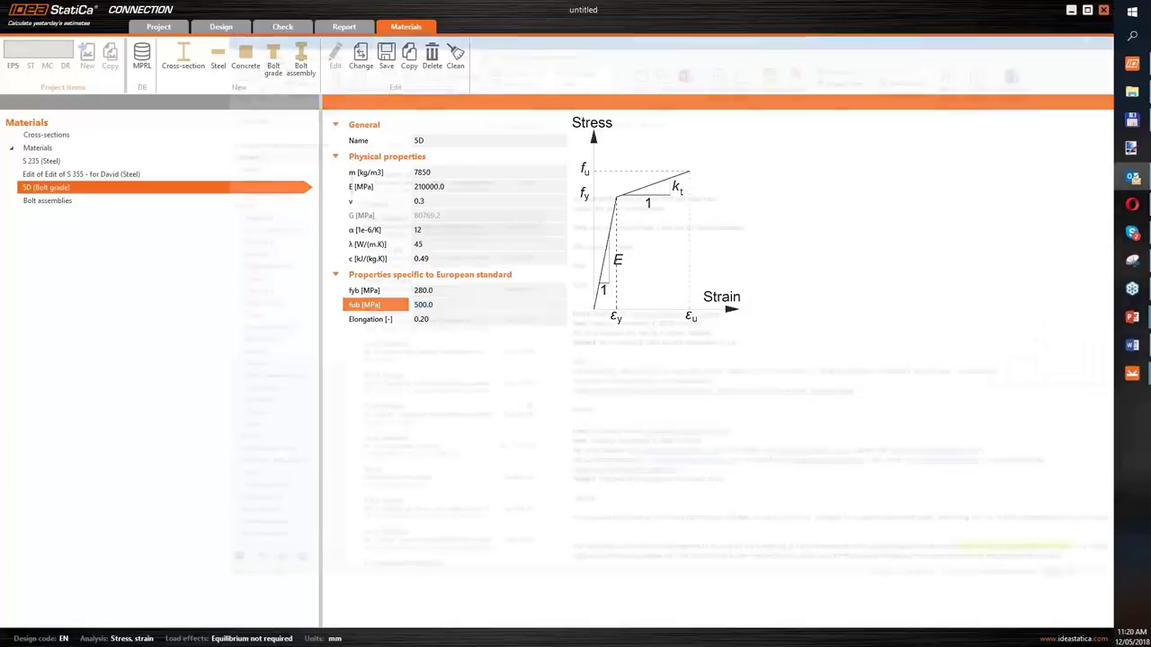
left_click(1133, 177)
left_click(16, 63)
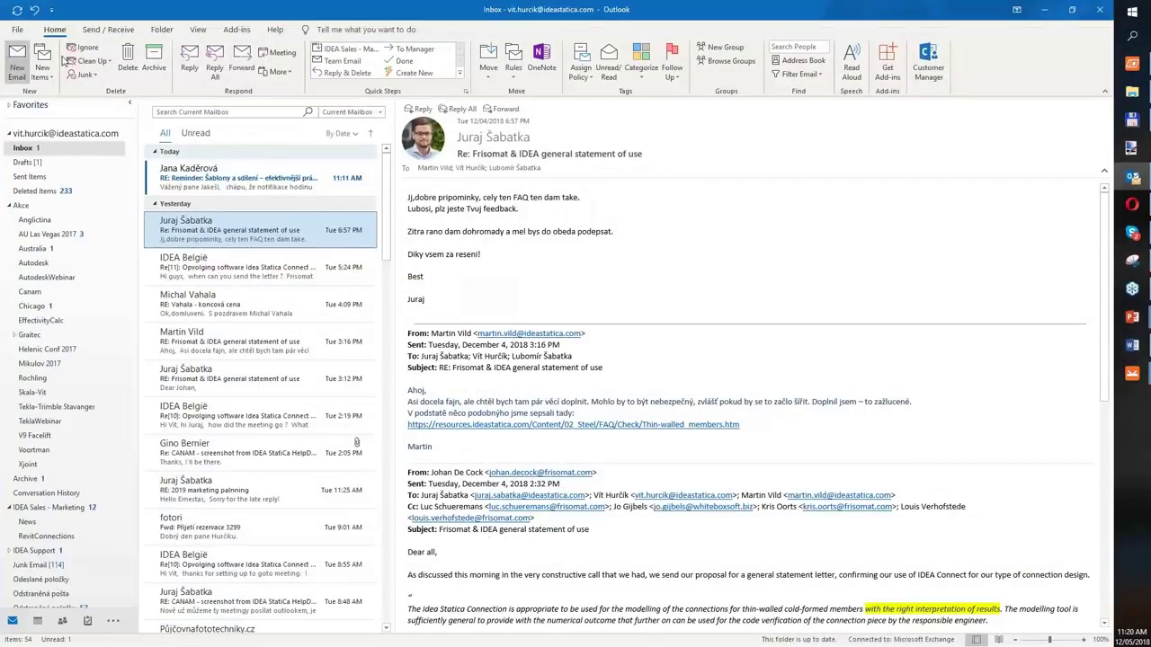
left_click(1043, 9)
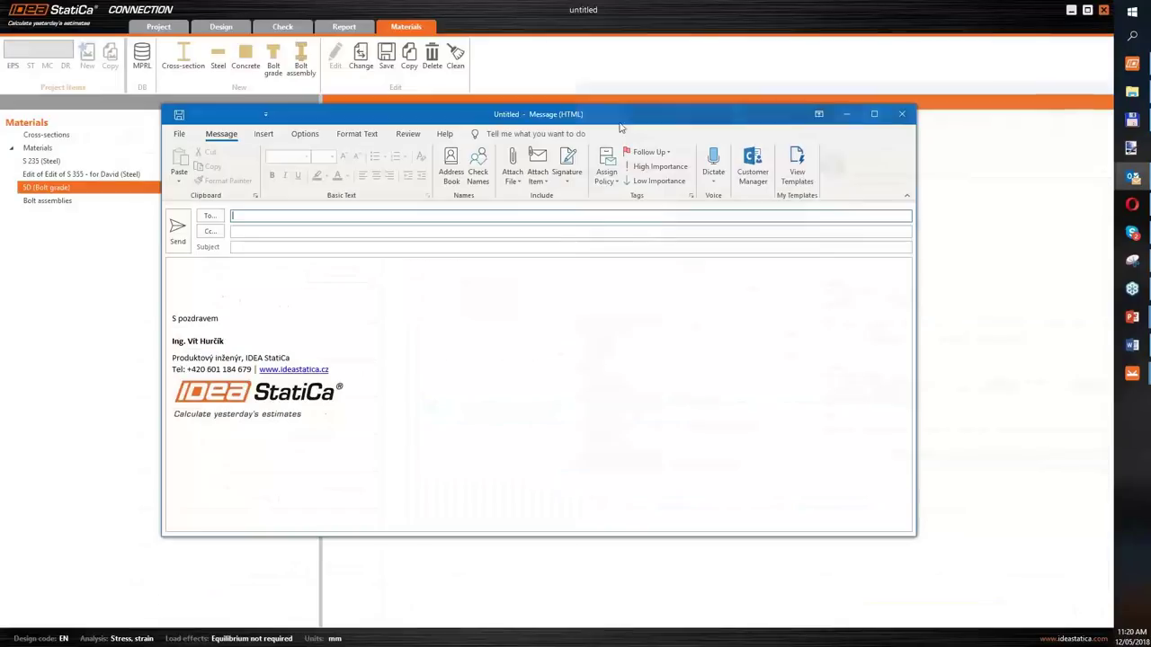
Address the email to the first suggested colleague with the matching first name and set the subject to "Webinar materials"
type("davi")
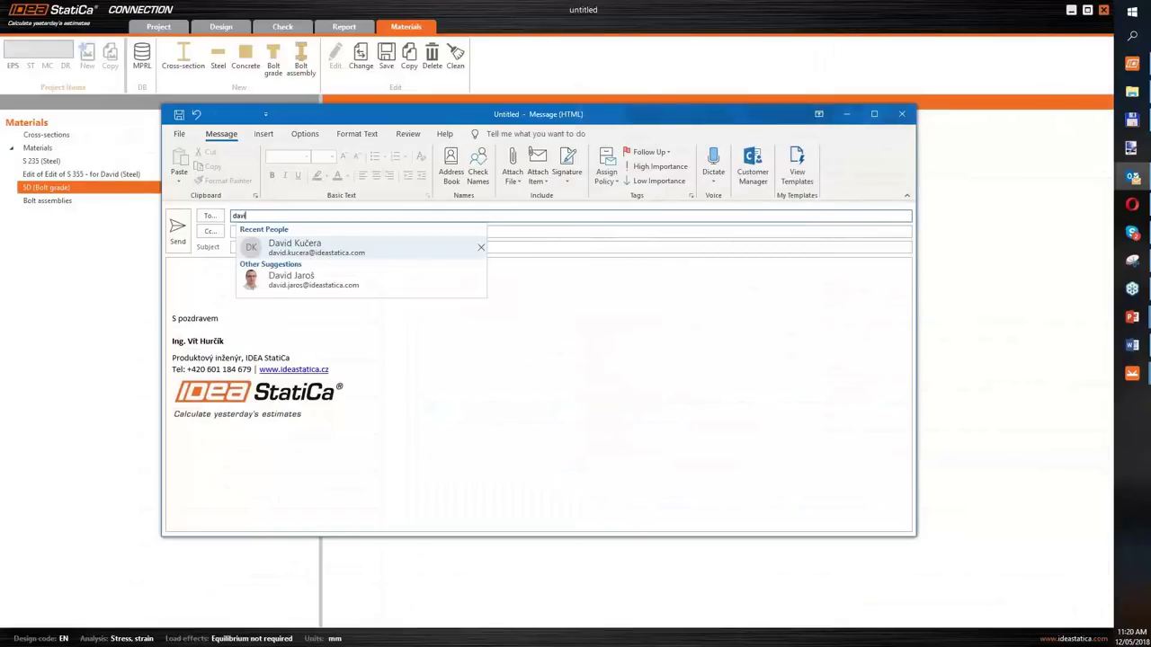
key("Return")
key("Tab")
key("Tab")
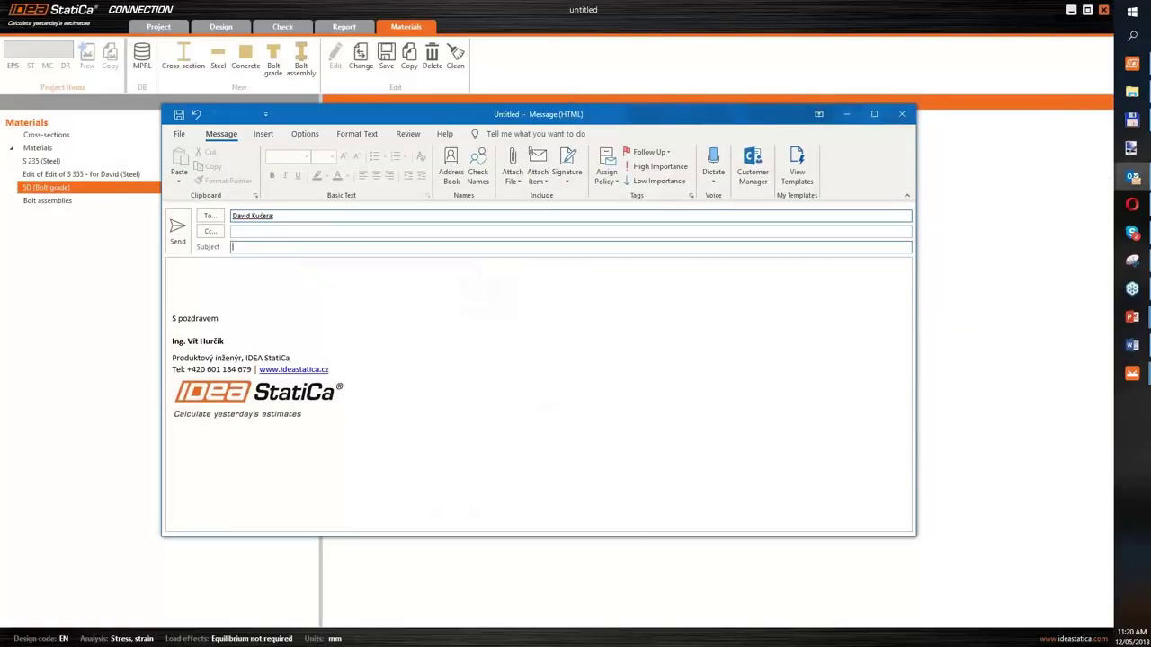
type("Webinar materi")
type("als")
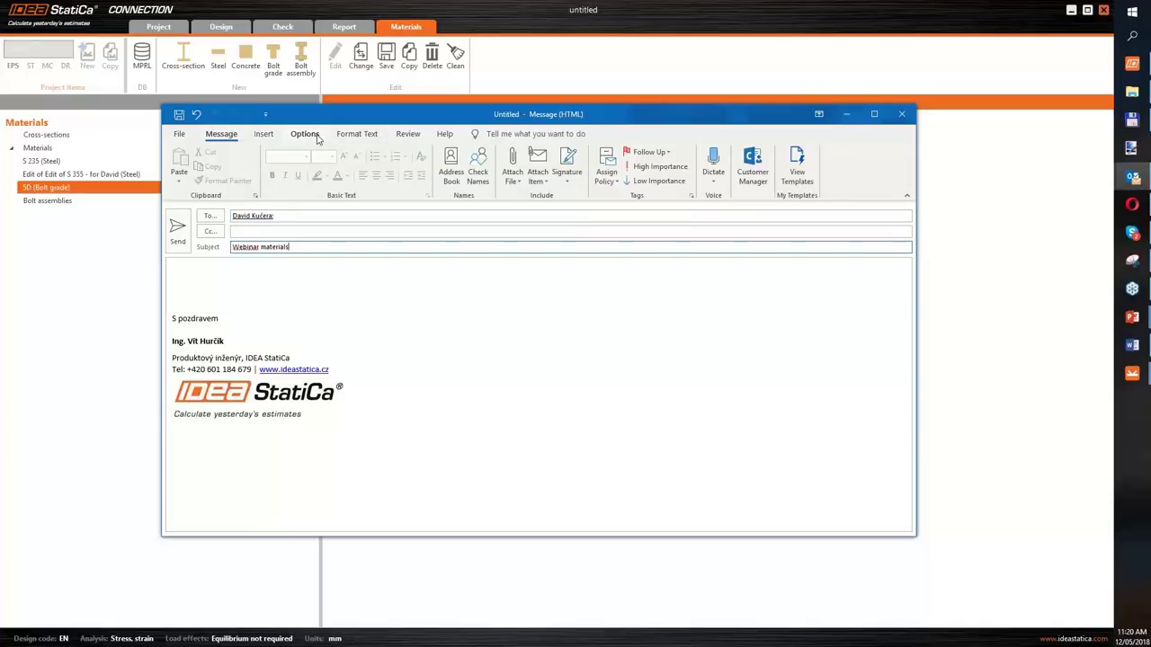
Attach the Bolt grade_Webinar Special.csv and Steel_Webinar special.csv files to the Webinar materials email and send it
left_click(513, 175)
left_click(575, 215)
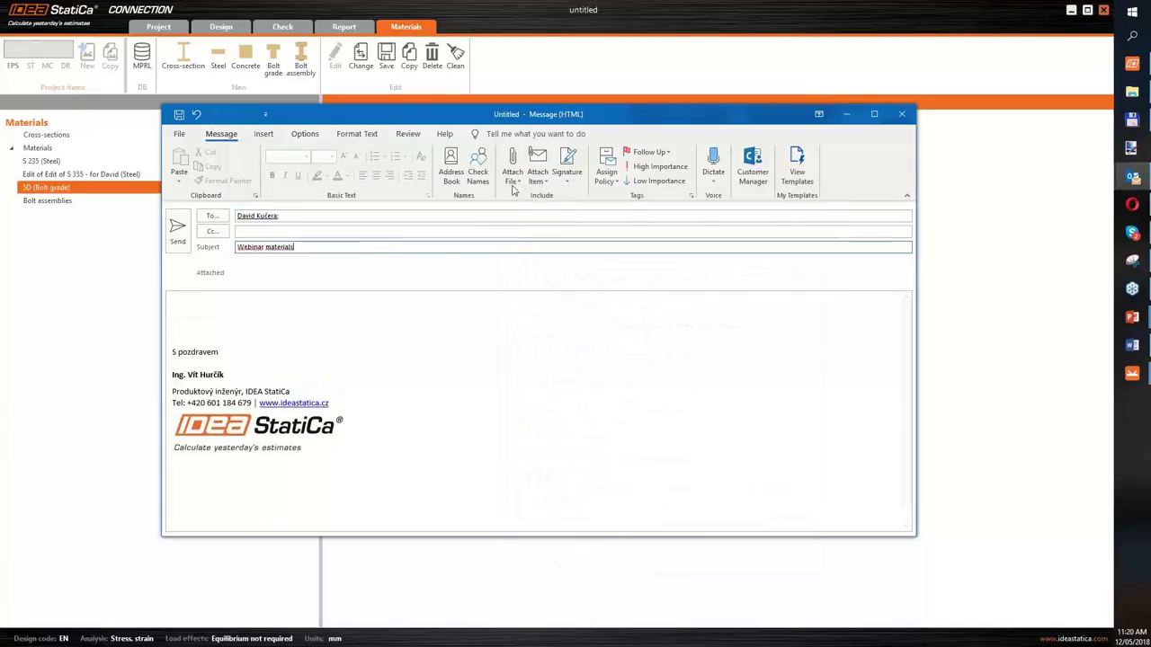
left_click(513, 175)
left_click(542, 243)
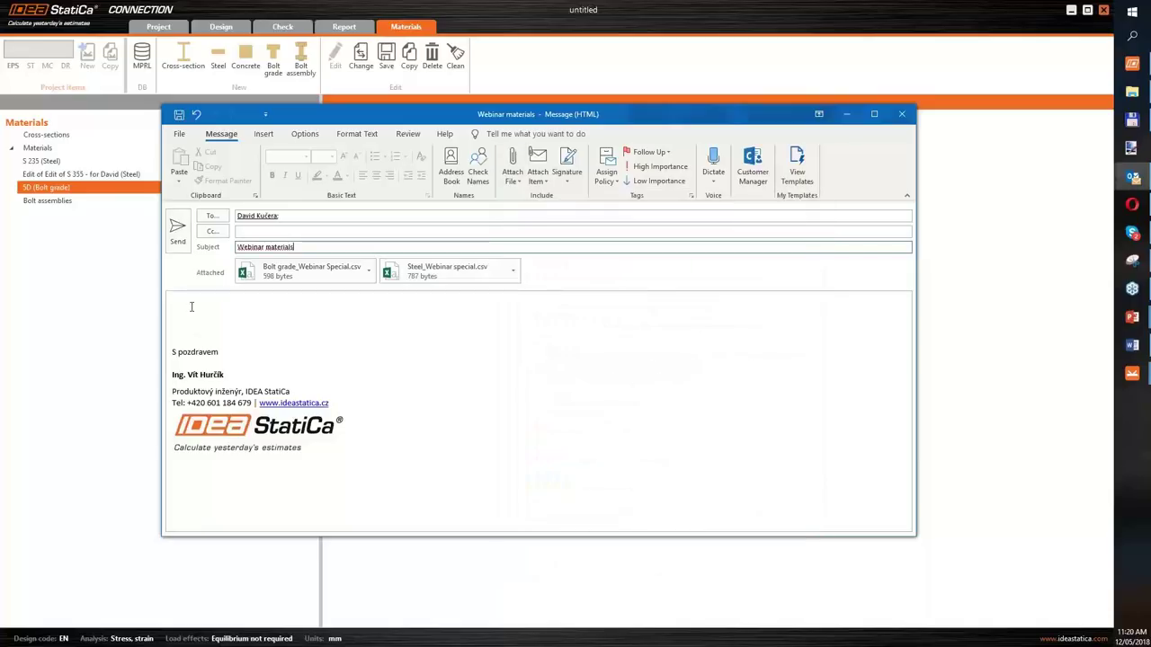
left_click(177, 236)
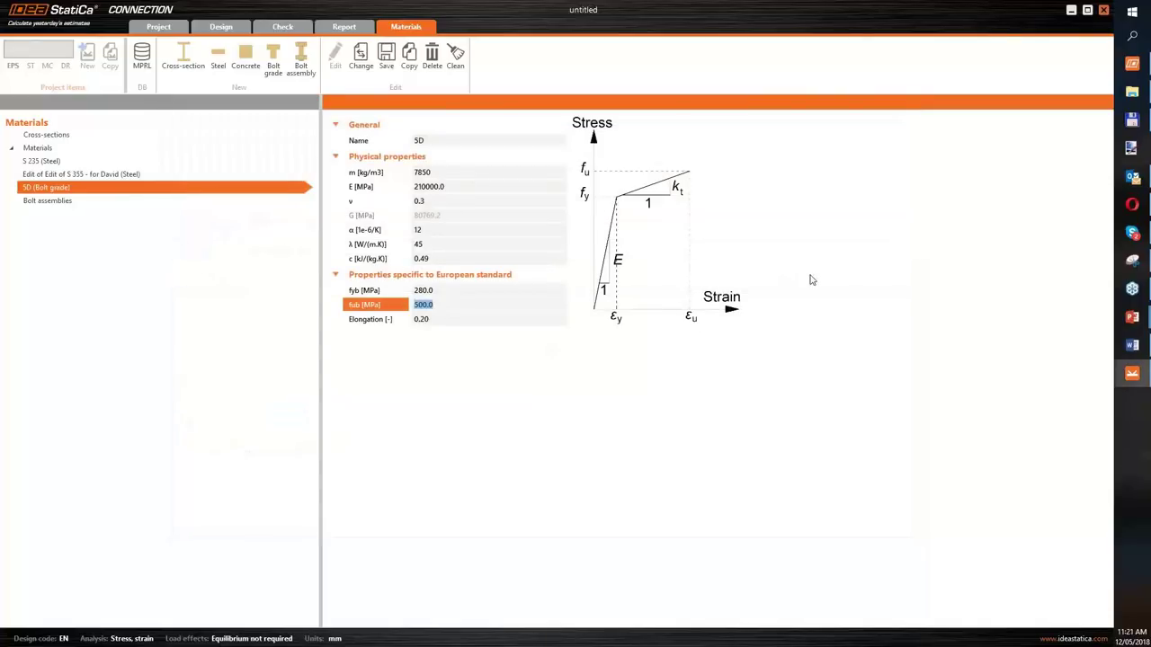
Switch to the running PowerPoint slide show and advance to slide 23 on complicated joint design
left_click(1132, 316)
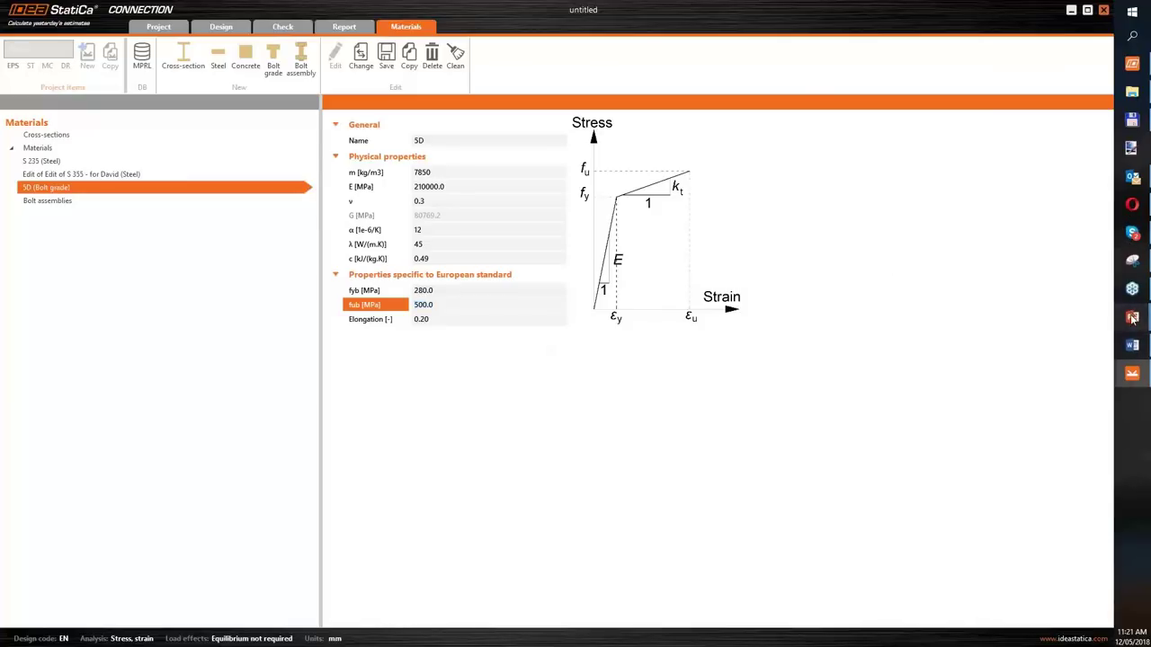
left_click(1048, 331)
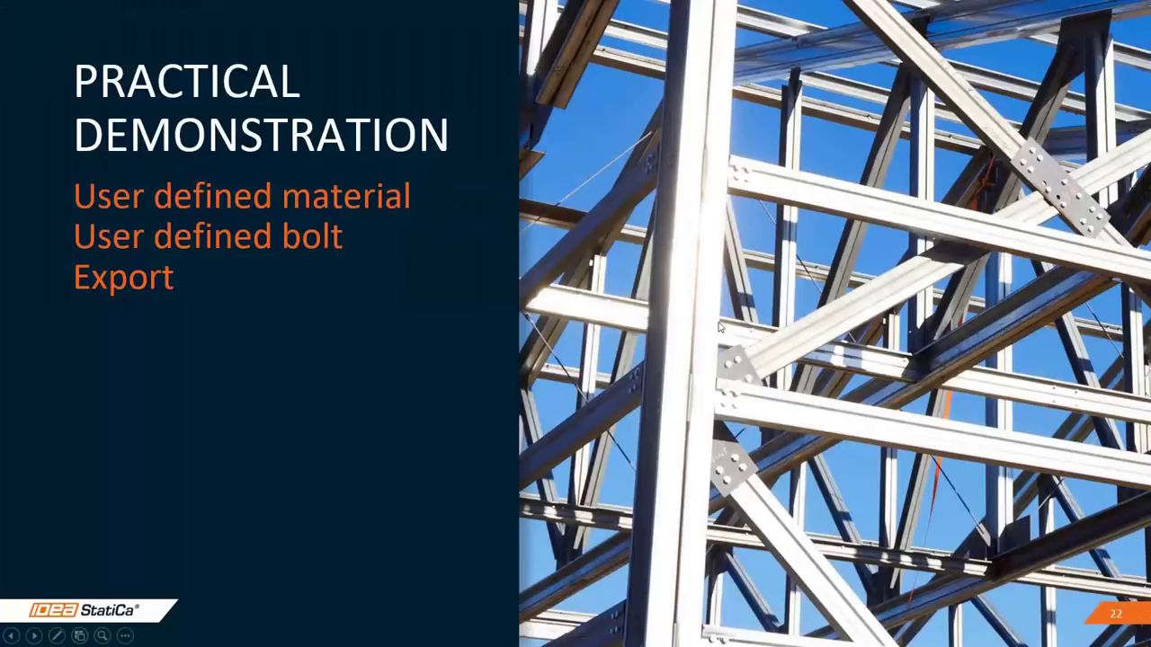
left_click(719, 328)
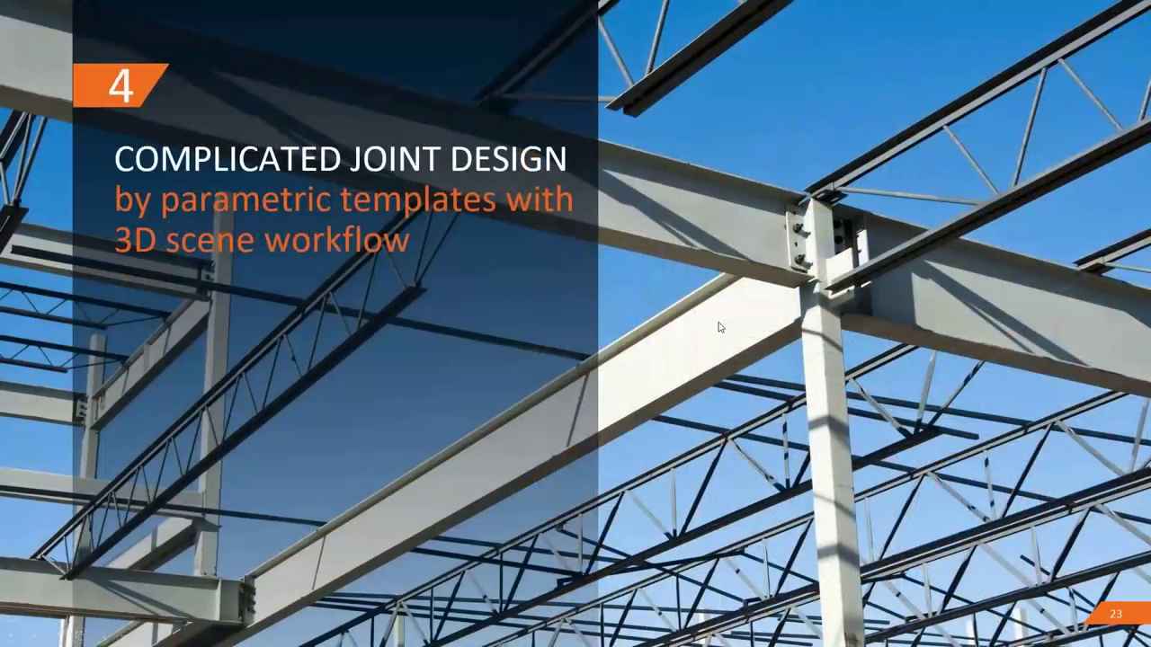
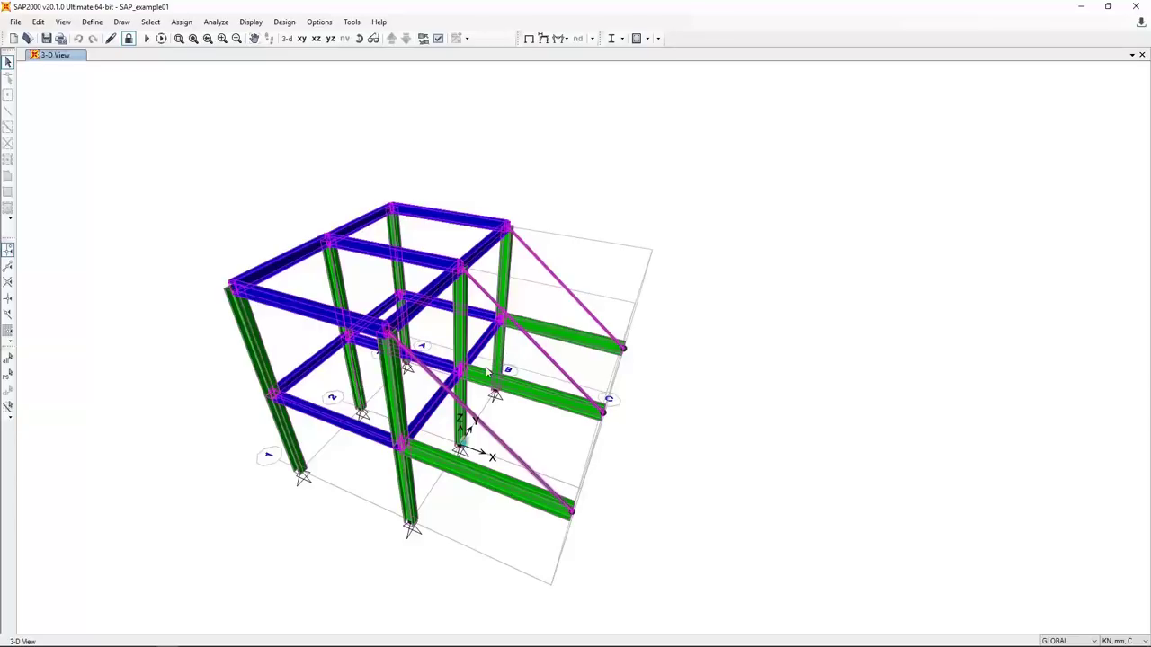
Launch the IDEA StatiCa Code-check manager from SAP2000 and move its window clear of the frame model
left_click(350, 23)
left_click(384, 73)
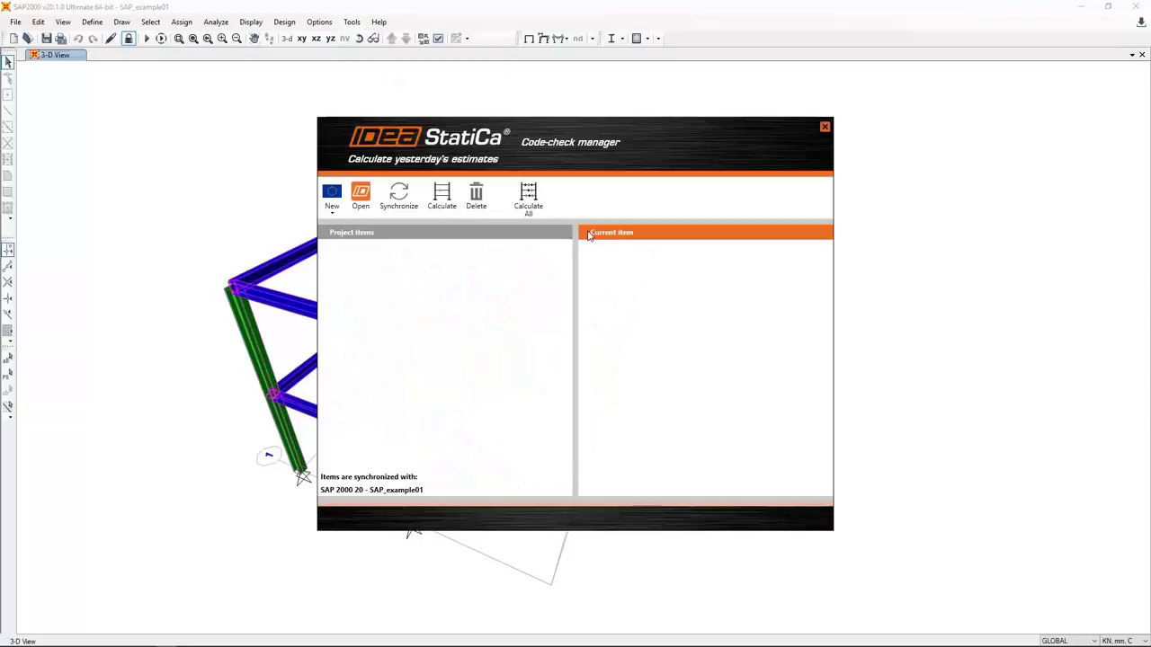
left_click_drag(519, 146, 780, 160)
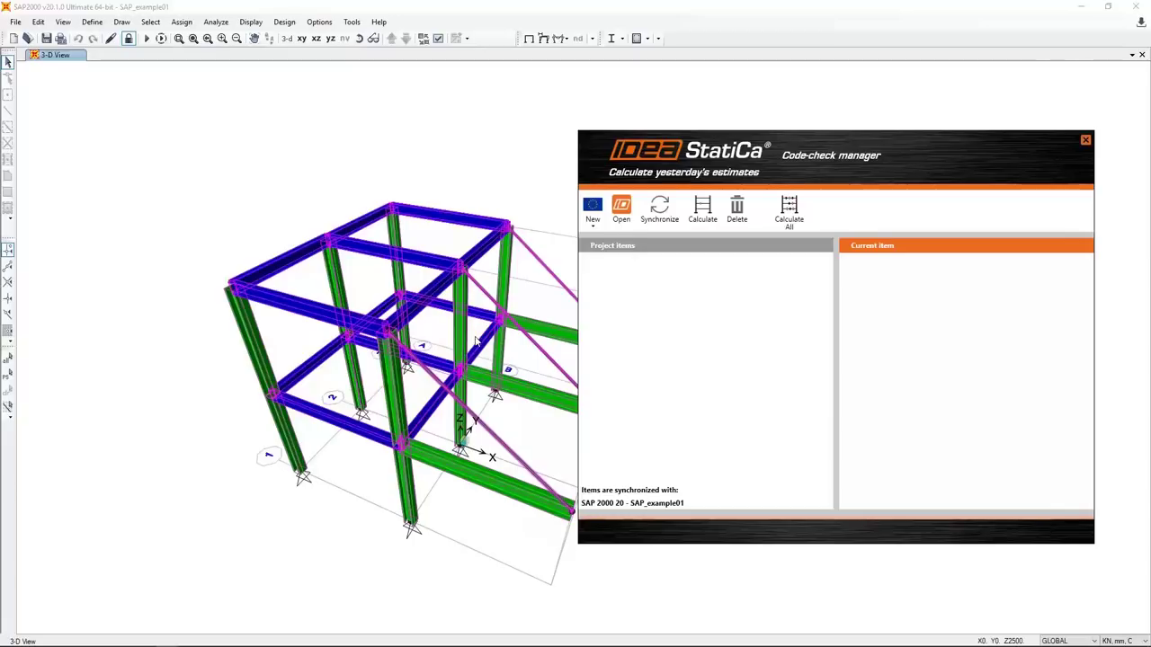
Select the first-floor joint at X0 Y0 Z2500 together with its six connected frames, and restore the full model view
left_click(465, 376)
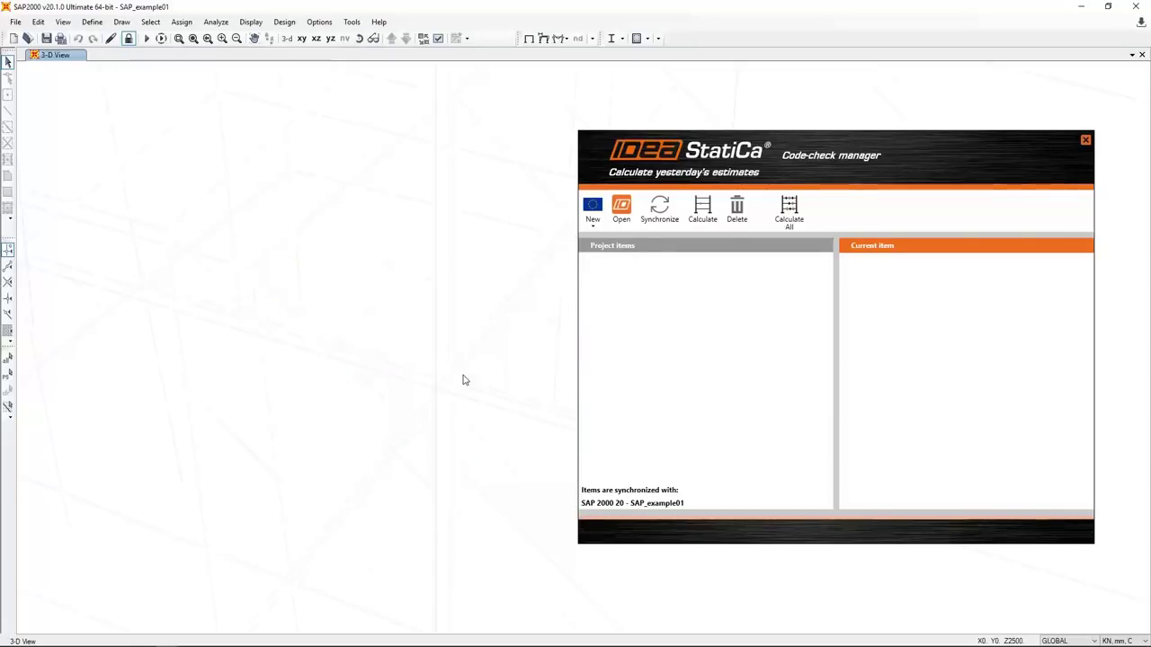
left_click_drag(518, 176, 354, 490)
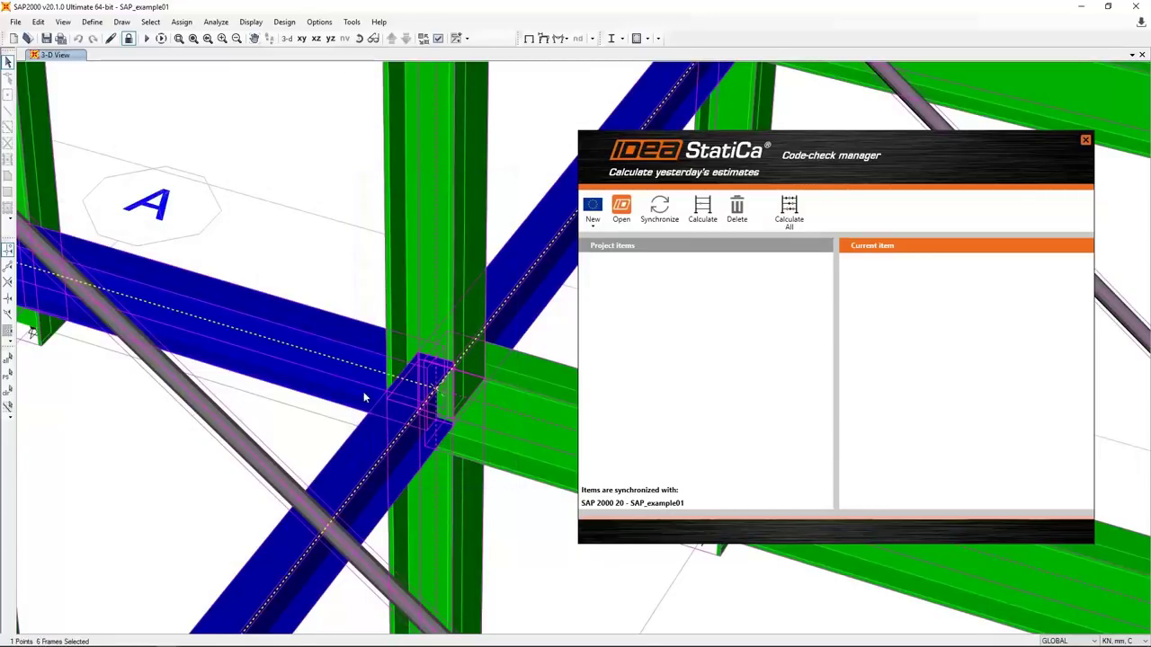
key("F3")
left_click(350, 311)
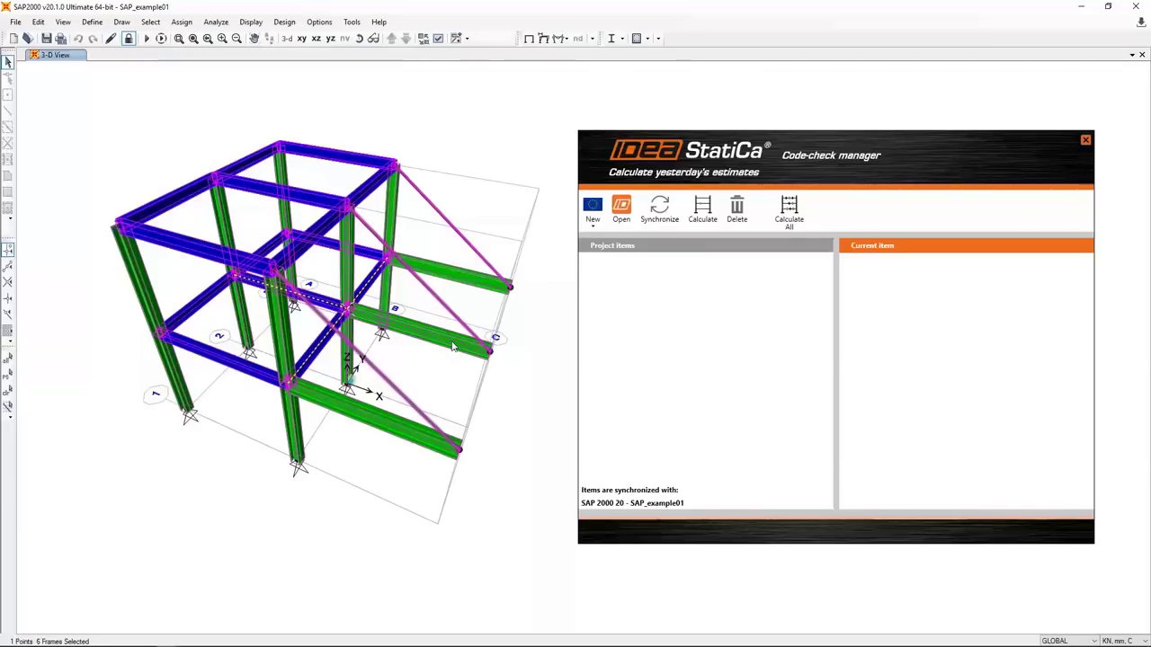
Create a new ECEN connection from the selected joint and merge column member 9 HE220B with 10 HE220B
left_click(593, 223)
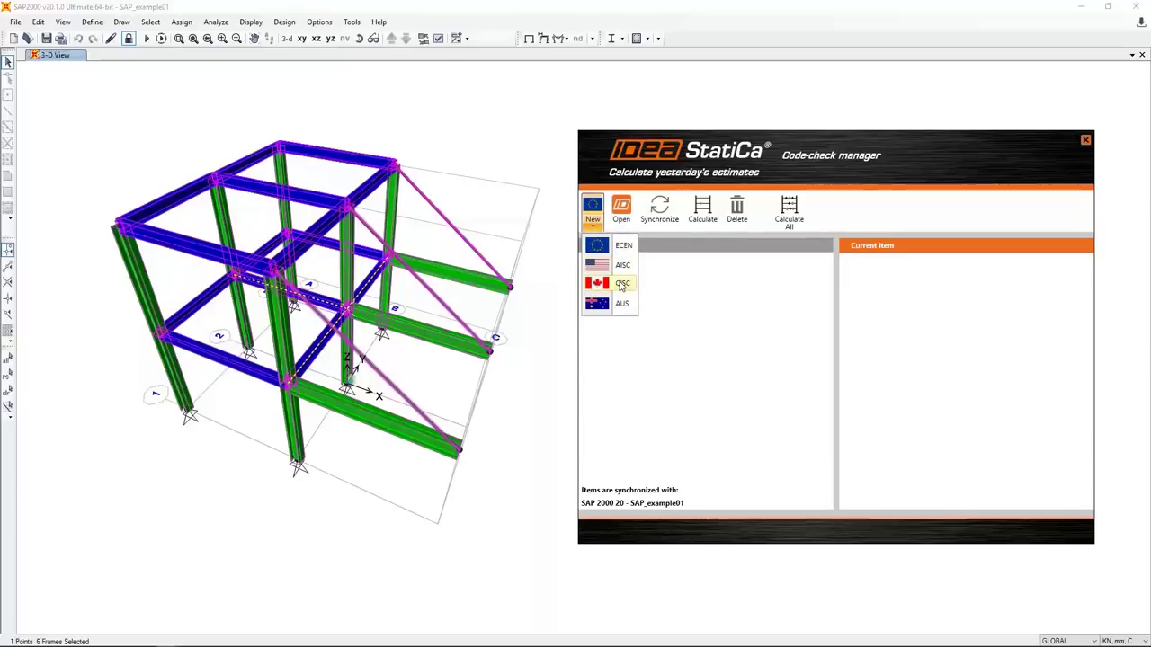
left_click(622, 304)
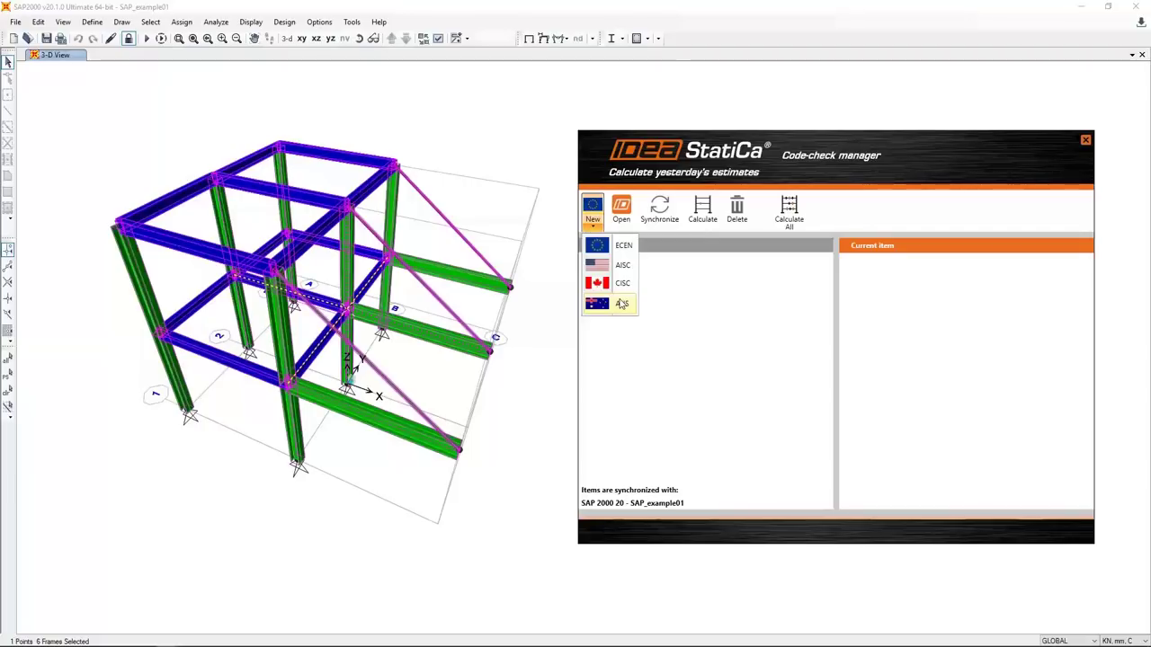
left_click(605, 248)
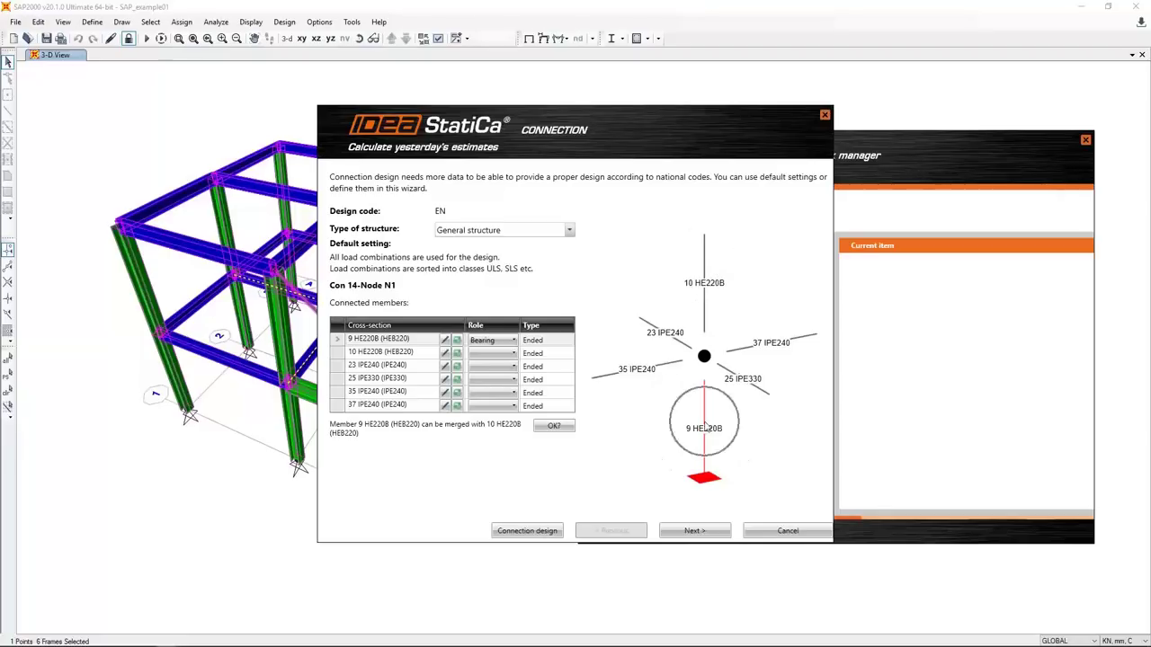
left_click(554, 426)
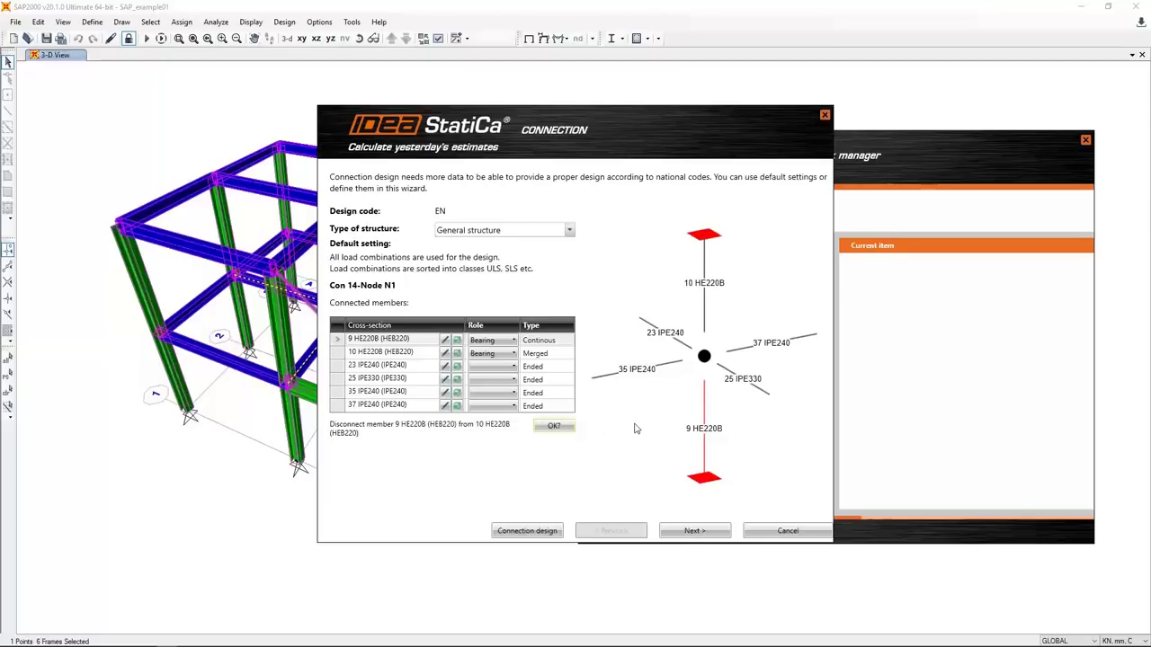
Accept the imported load groups, combinations and result classes, and finish the wizard to open the joint in IDEA StatiCa Connection
left_click(694, 530)
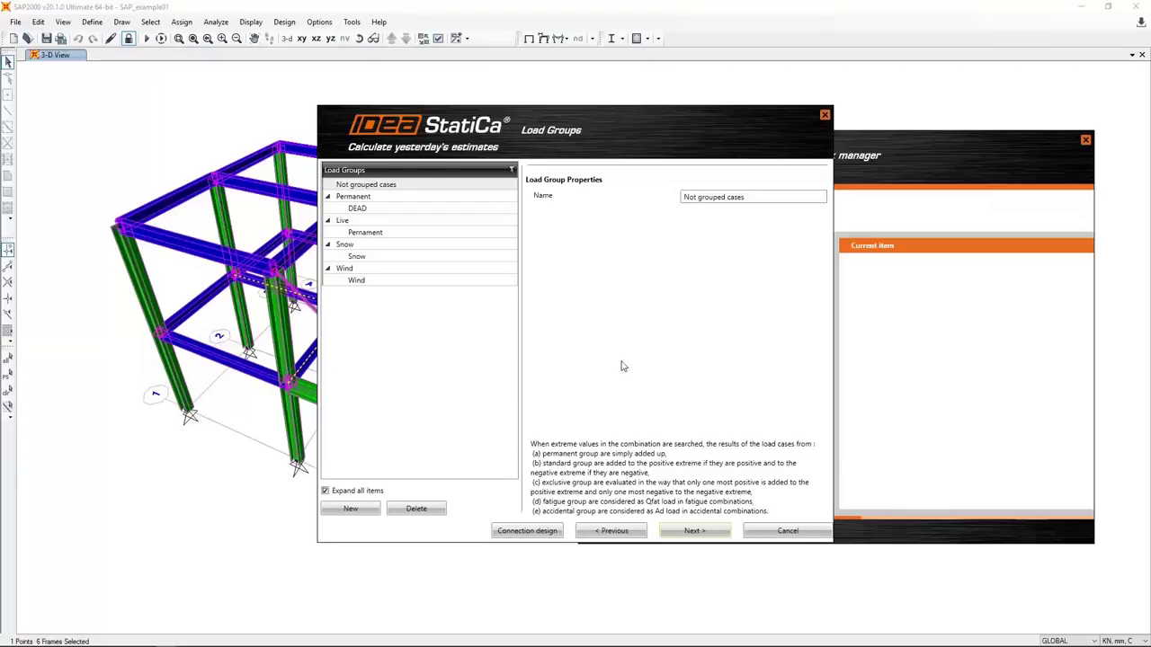
left_click(697, 531)
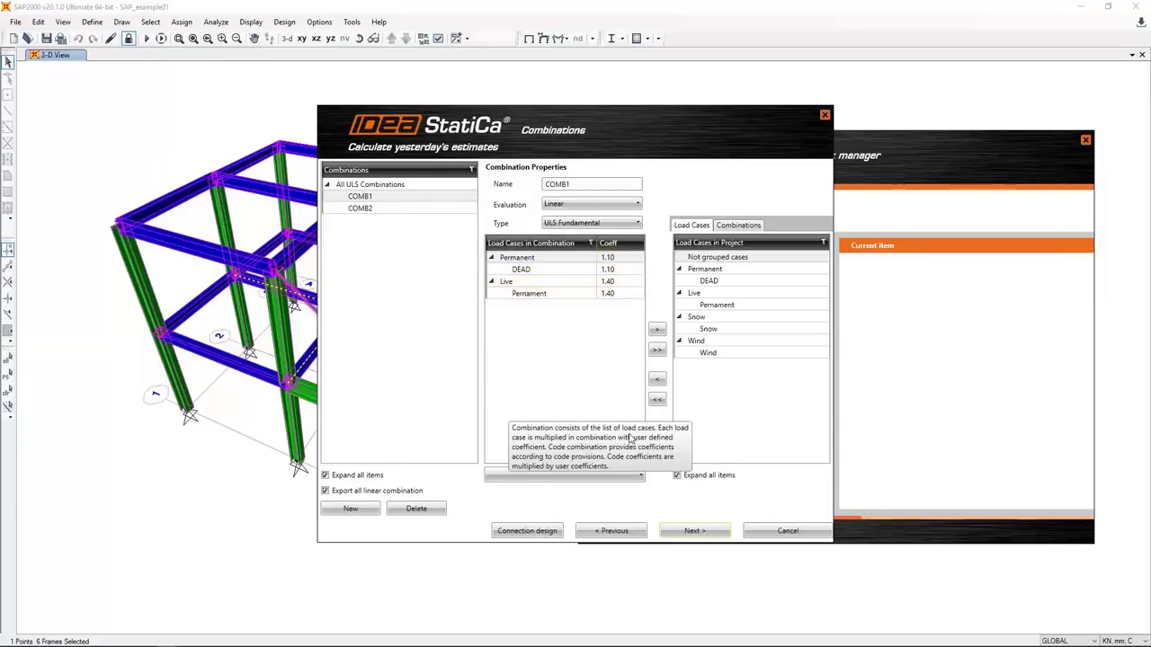
left_click(688, 531)
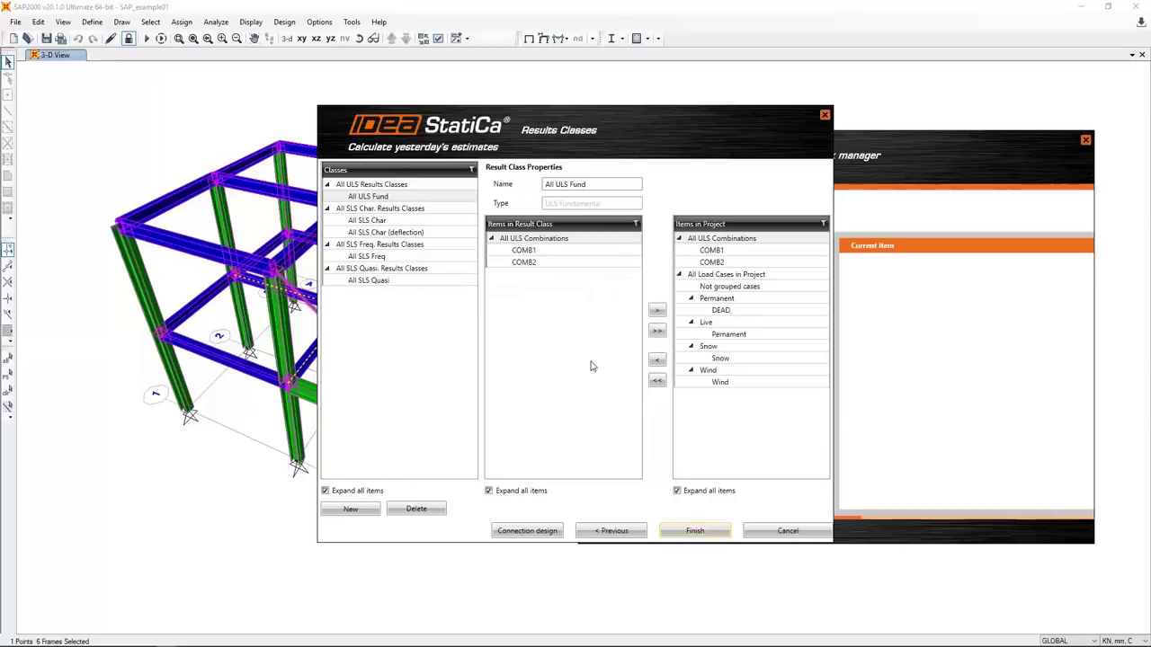
left_click(697, 531)
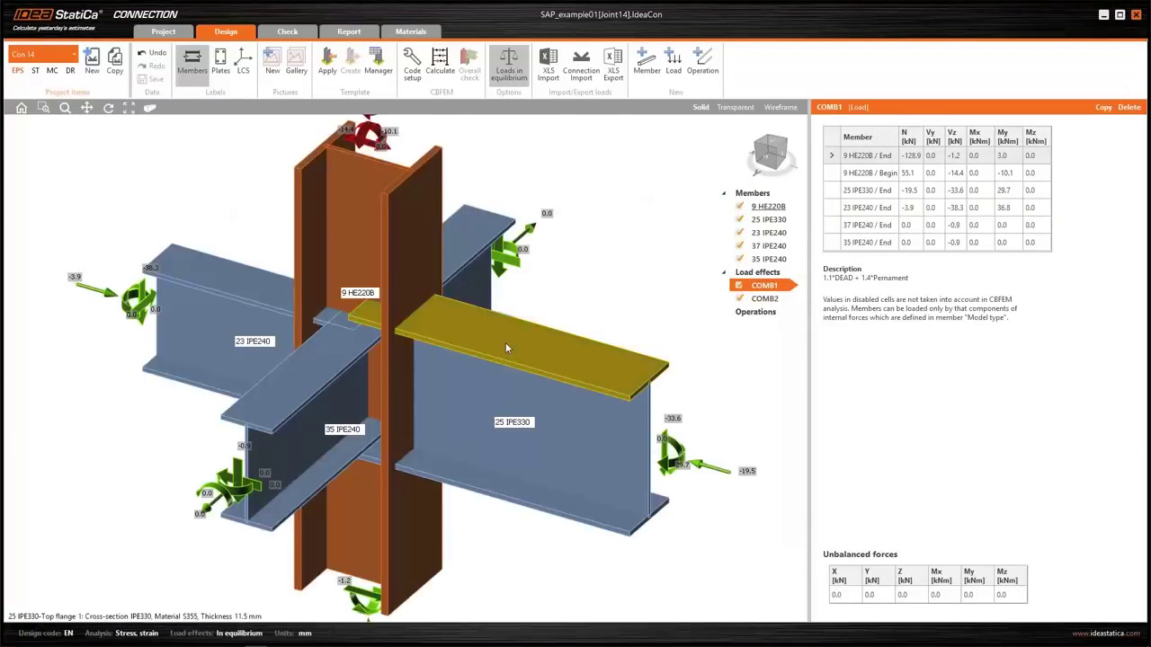
scroll(499, 346, "down", 3)
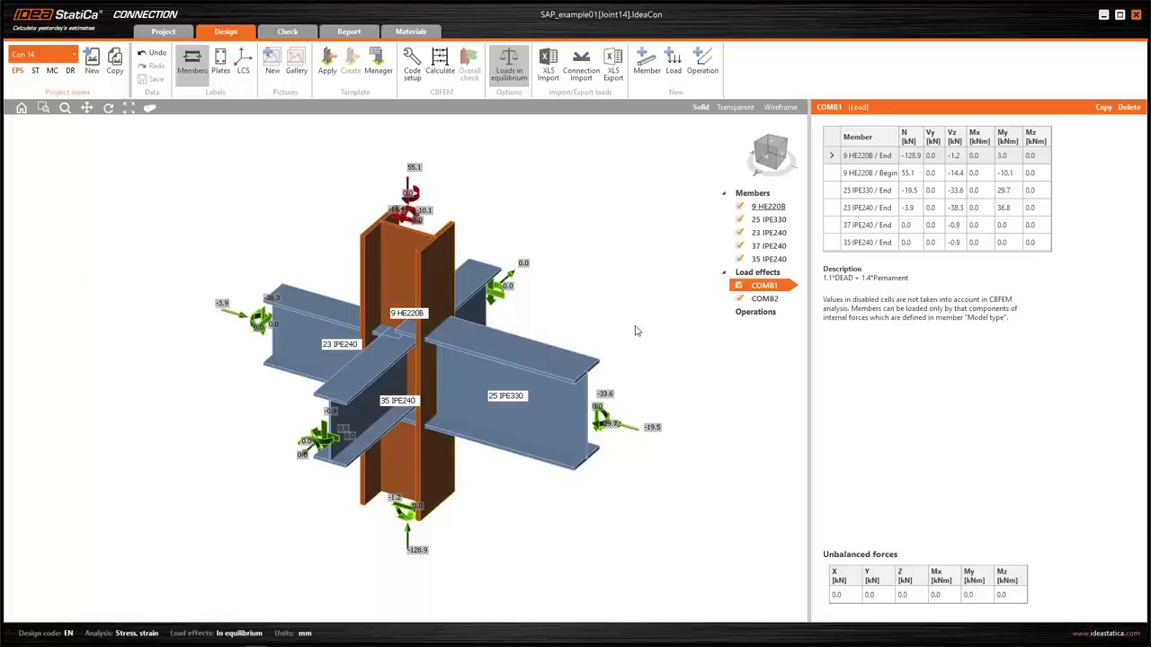
Switch to PowerPoint, start the slide show from slide 24 and swap the presenter view with the slide show
mouse_move(302, 640)
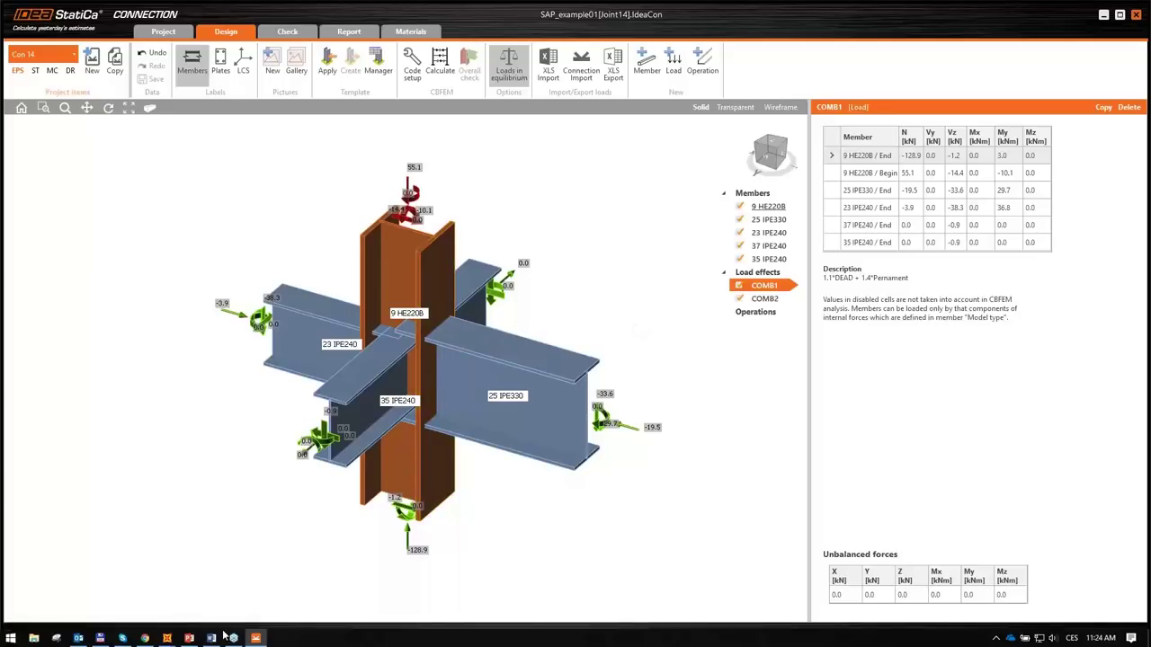
left_click(190, 638)
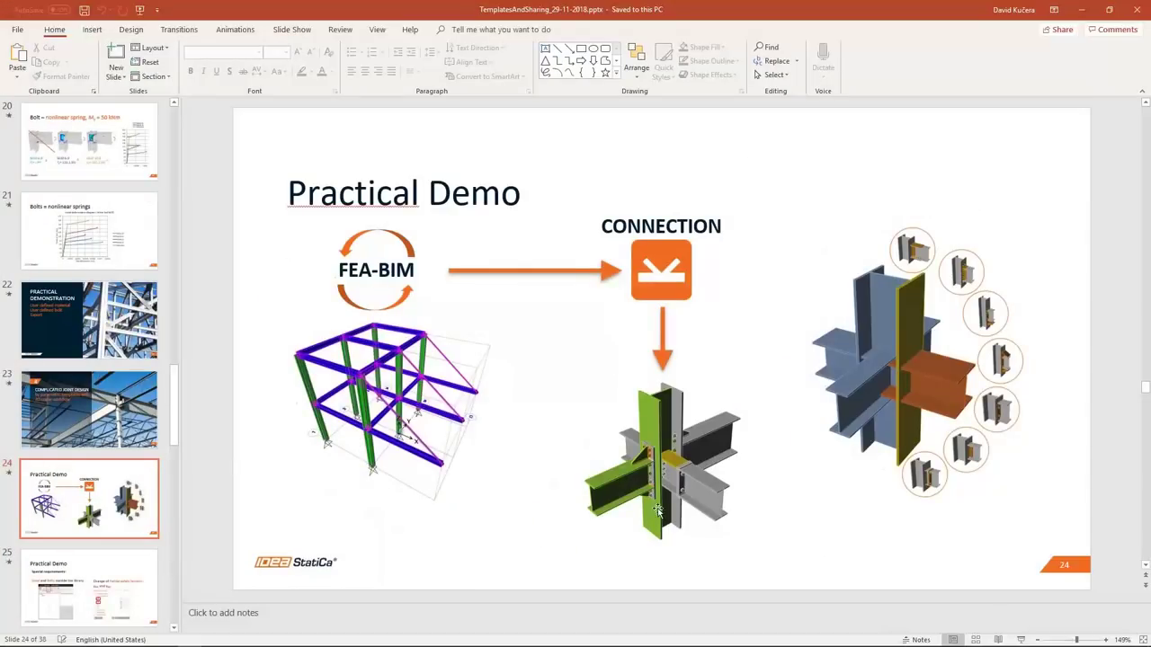
left_click(1021, 639)
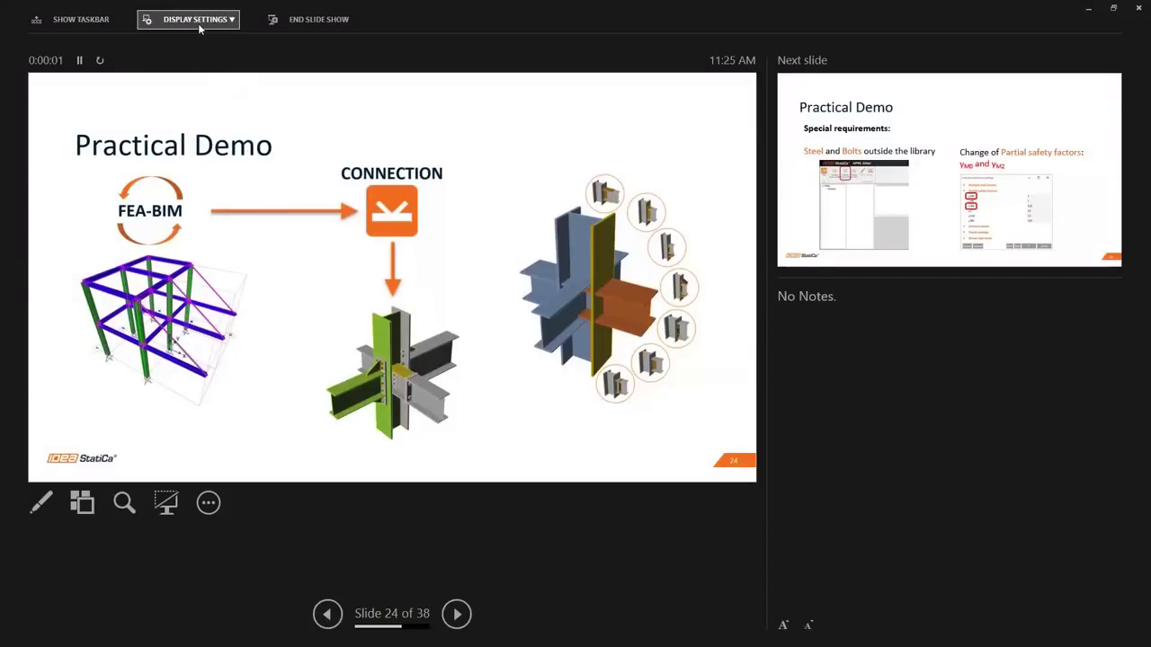
left_click(195, 19)
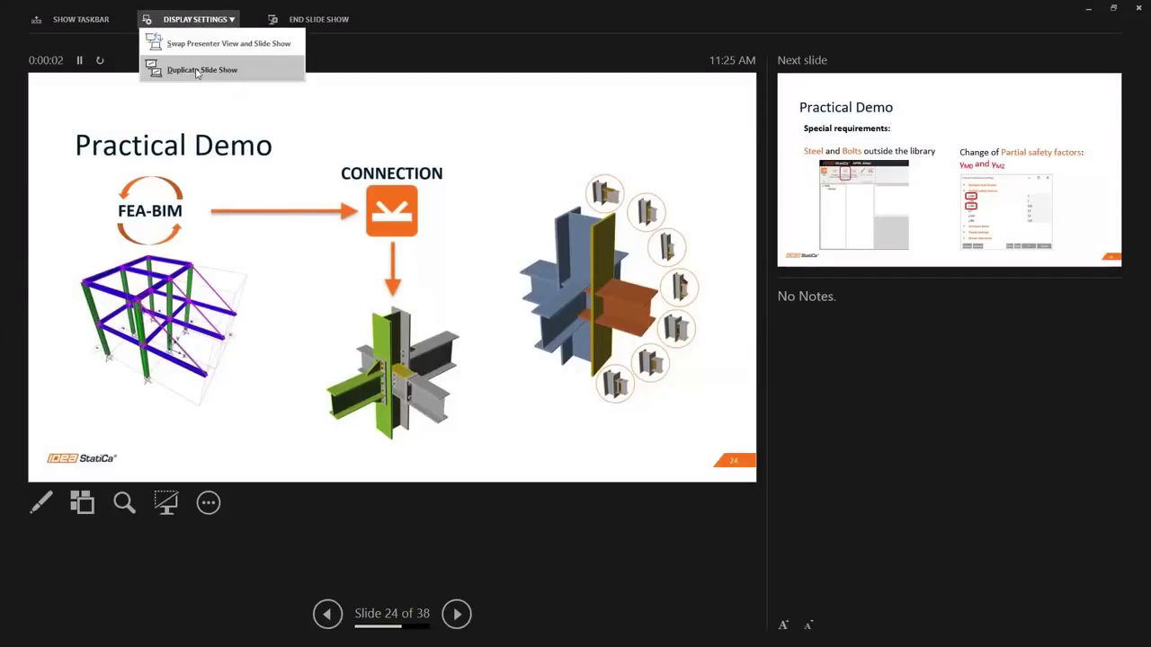
left_click(190, 47)
Show slide 25 with the special requirements, end the slide show and return to IDEA StatiCa Connection
left_click(566, 332)
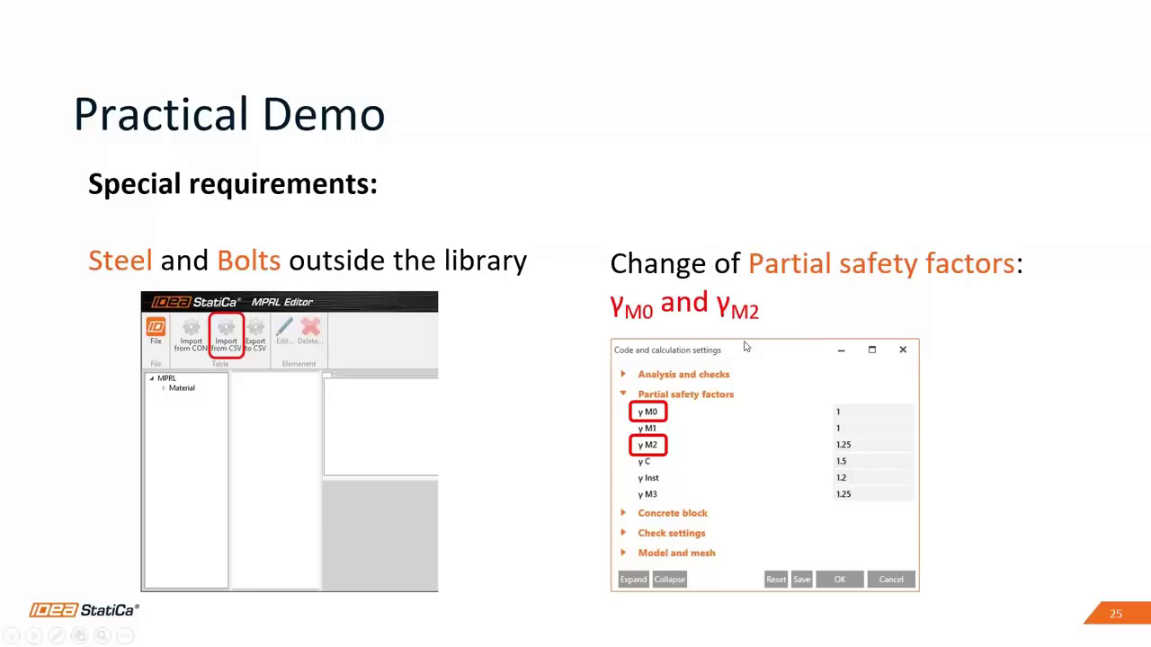
key("Escape")
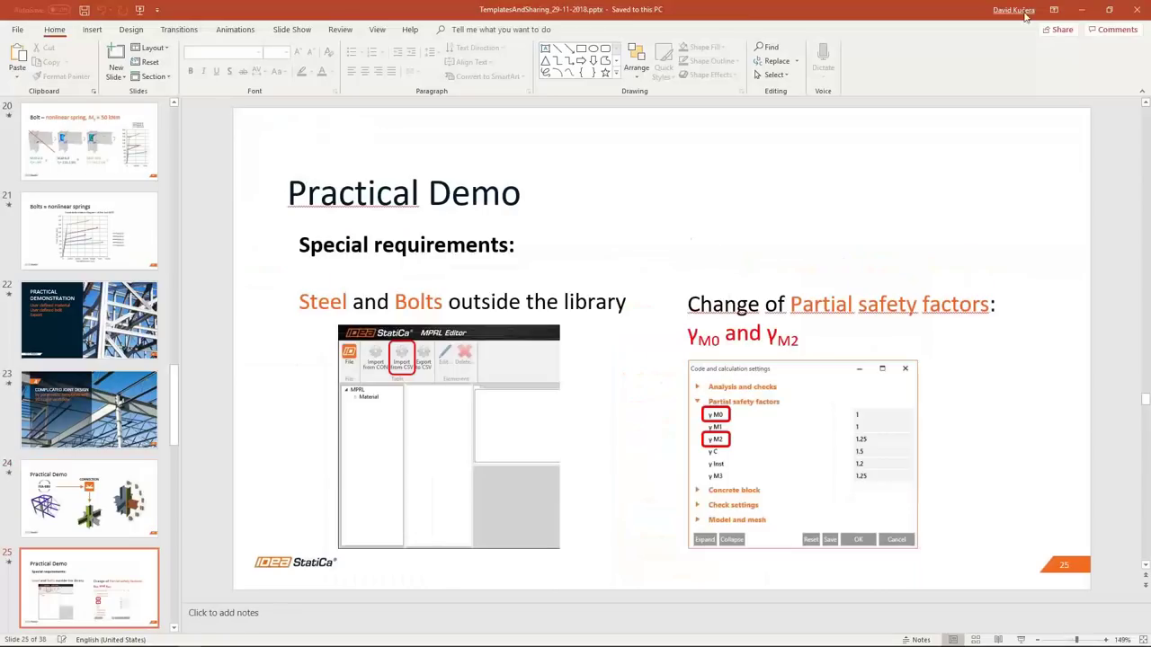
left_click(1081, 12)
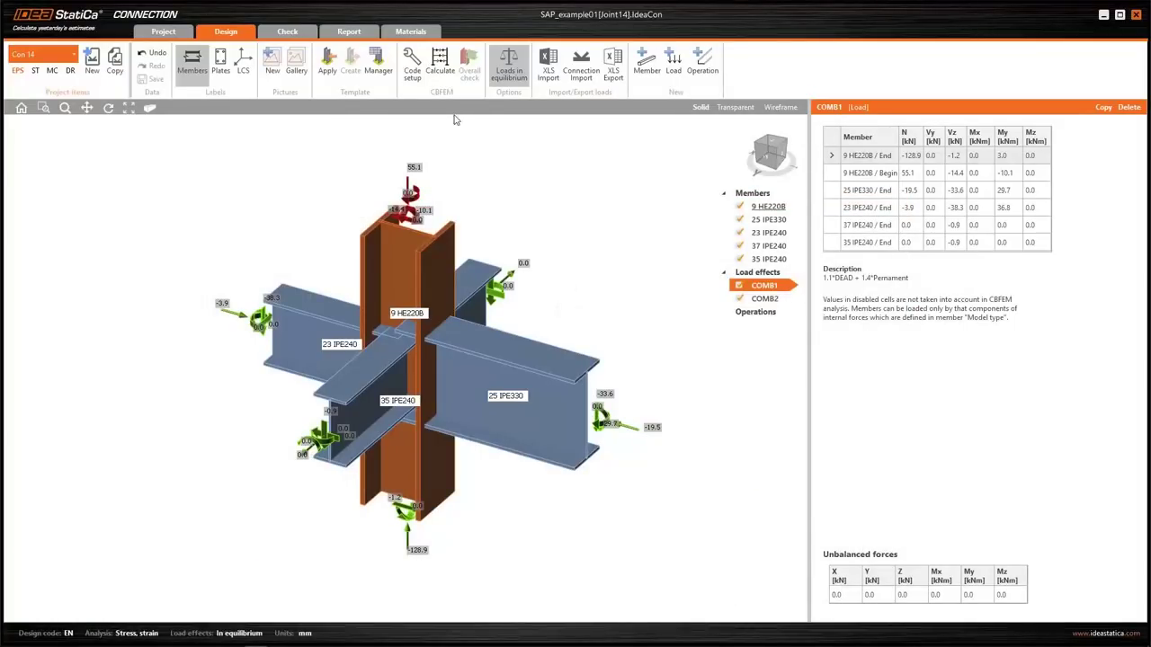
Set the partial safety factors γM0 to 1.1 and γM2 to 1.3 in the code setup and apply the settings
left_click(415, 77)
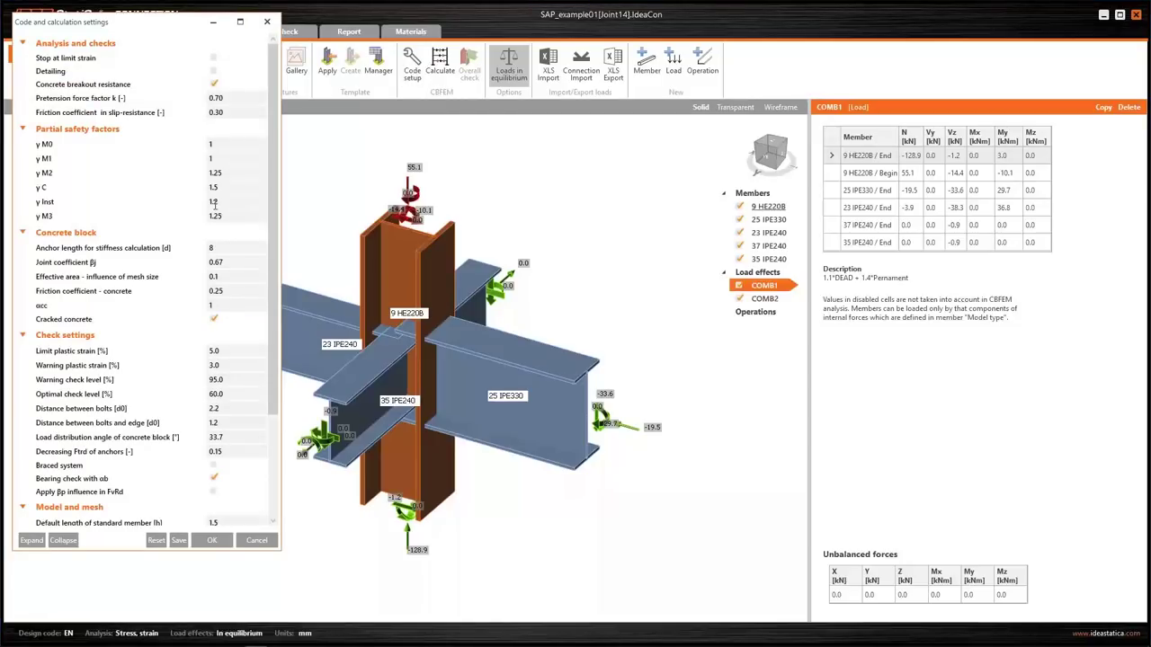
left_click(212, 144)
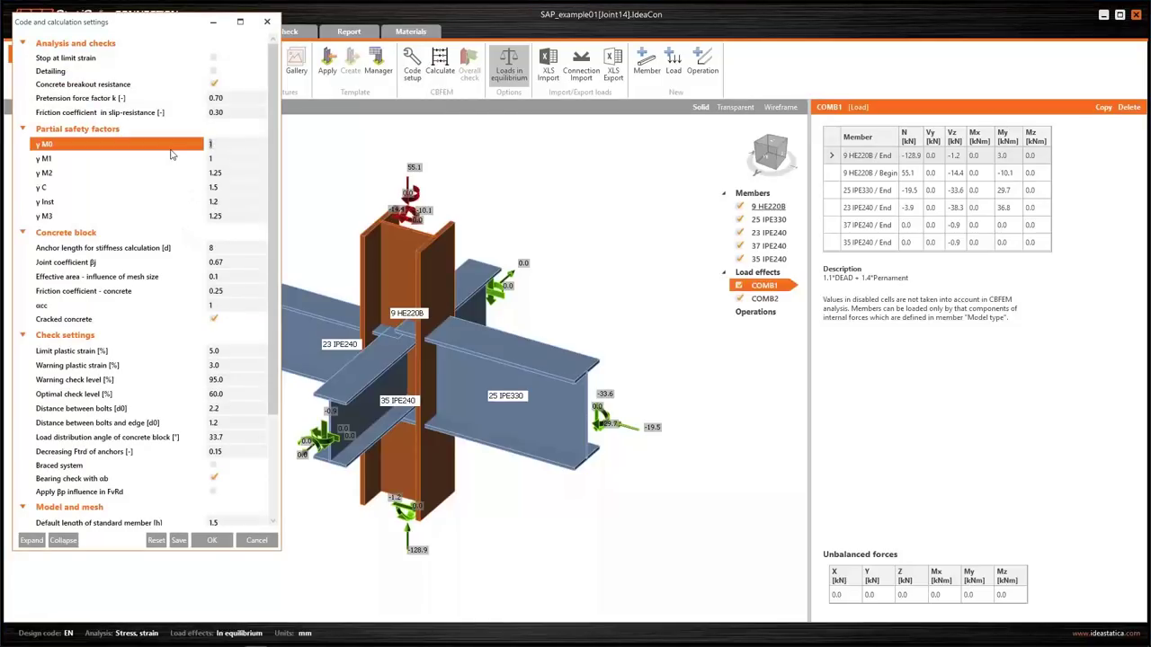
left_click(172, 156)
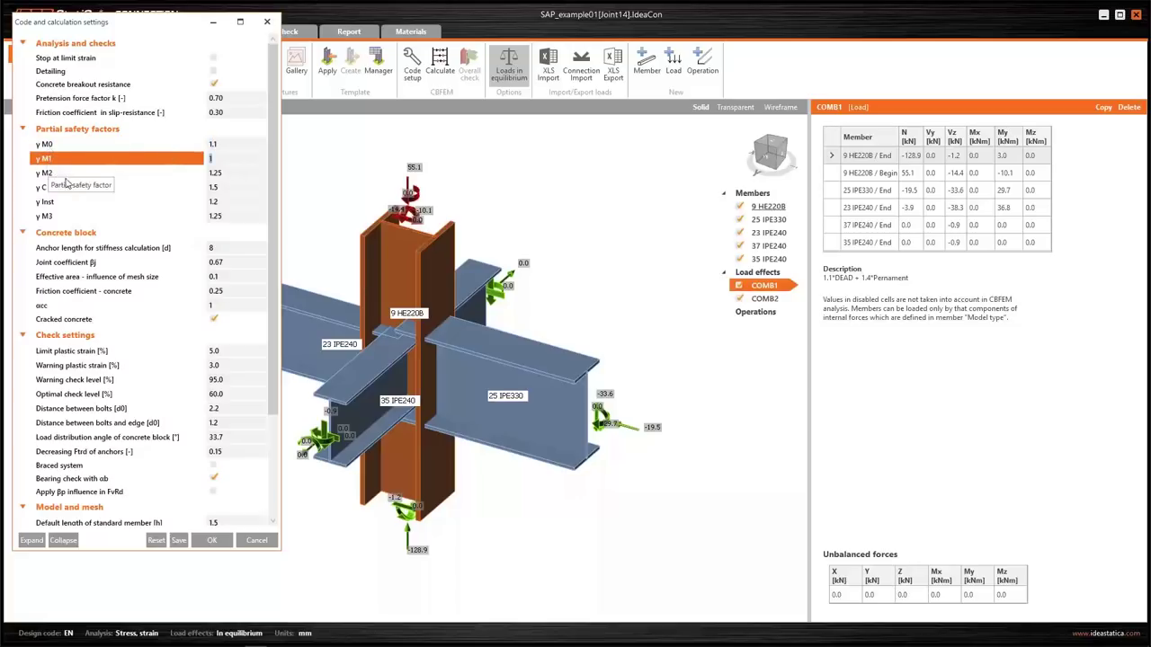
left_click(190, 174)
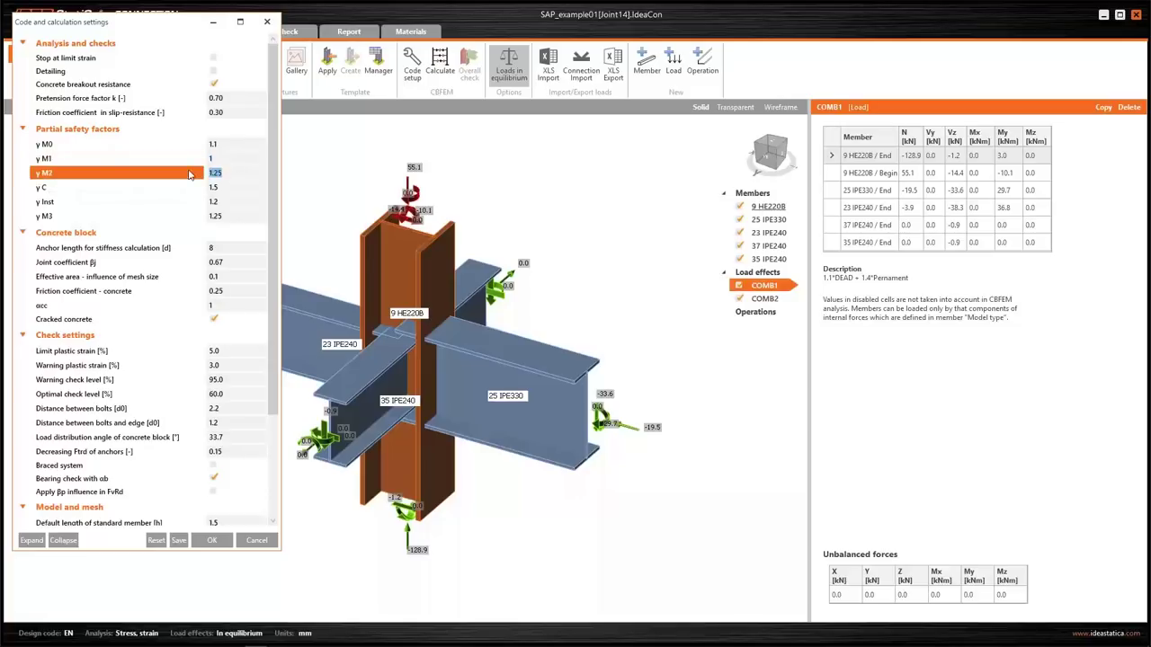
type("1")
left_click(178, 542)
left_click(157, 541)
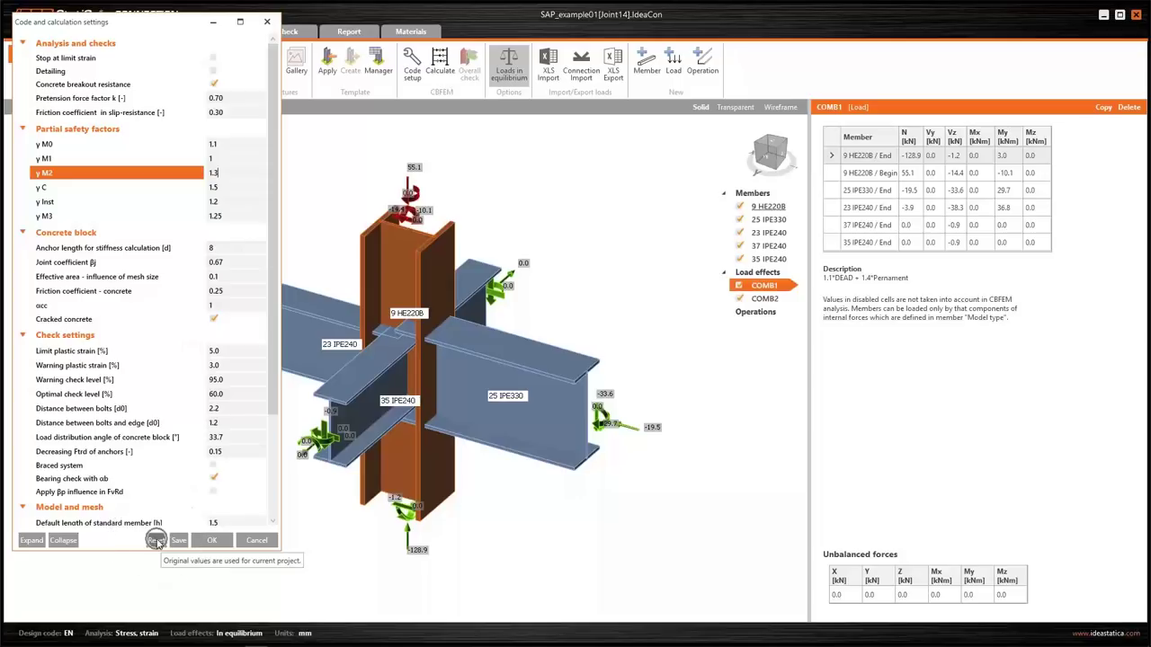
left_click(213, 541)
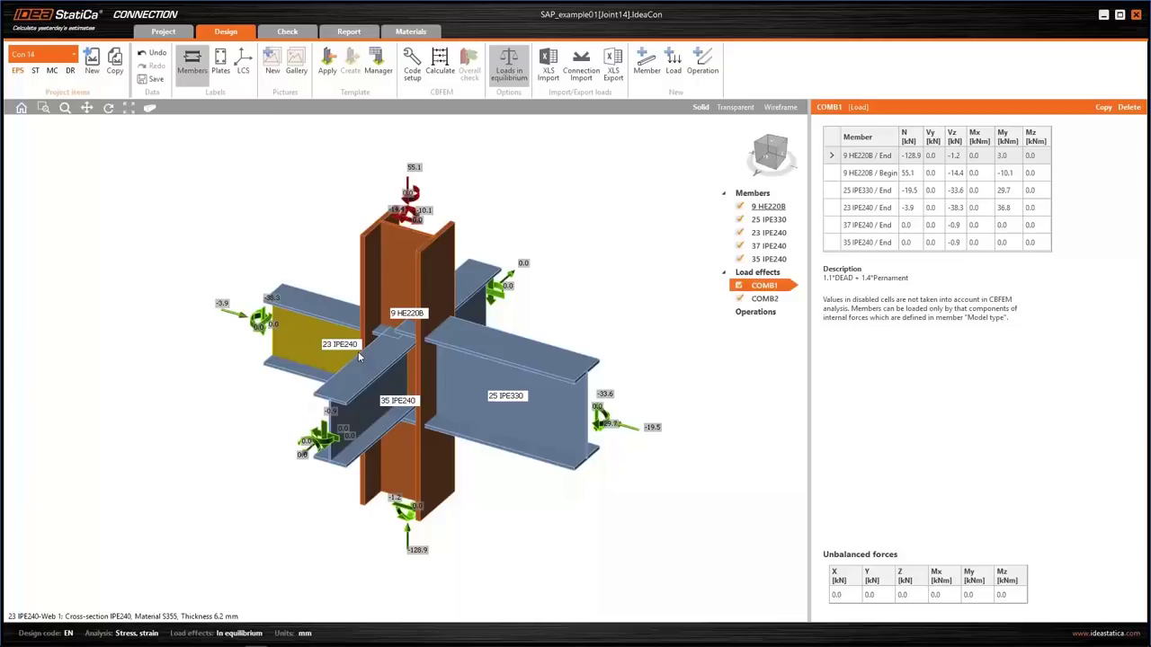
Check the partial safety factors γM0 and γM2 in the code setup and accept the settings
left_click(414, 71)
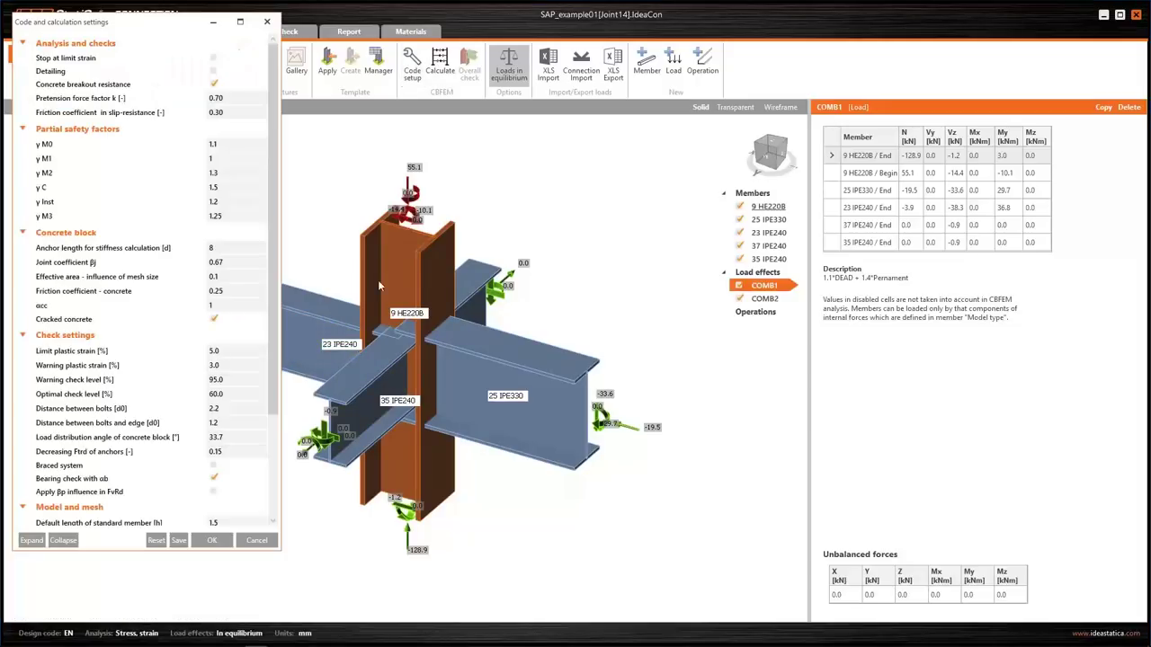
left_click(217, 144)
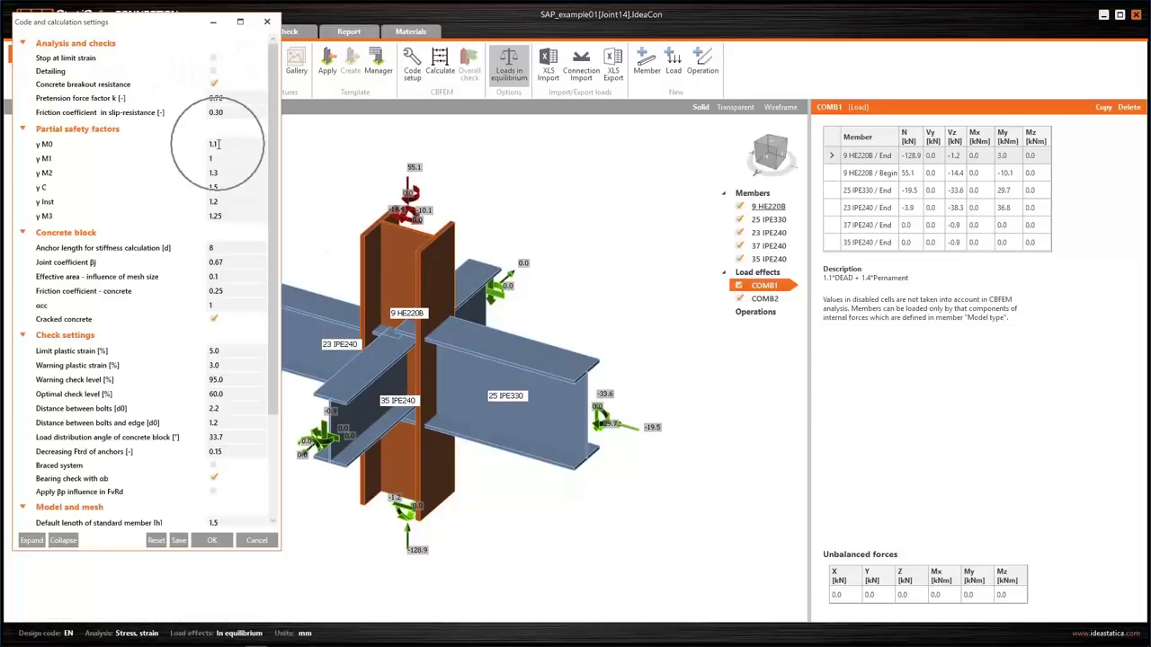
left_click(216, 174)
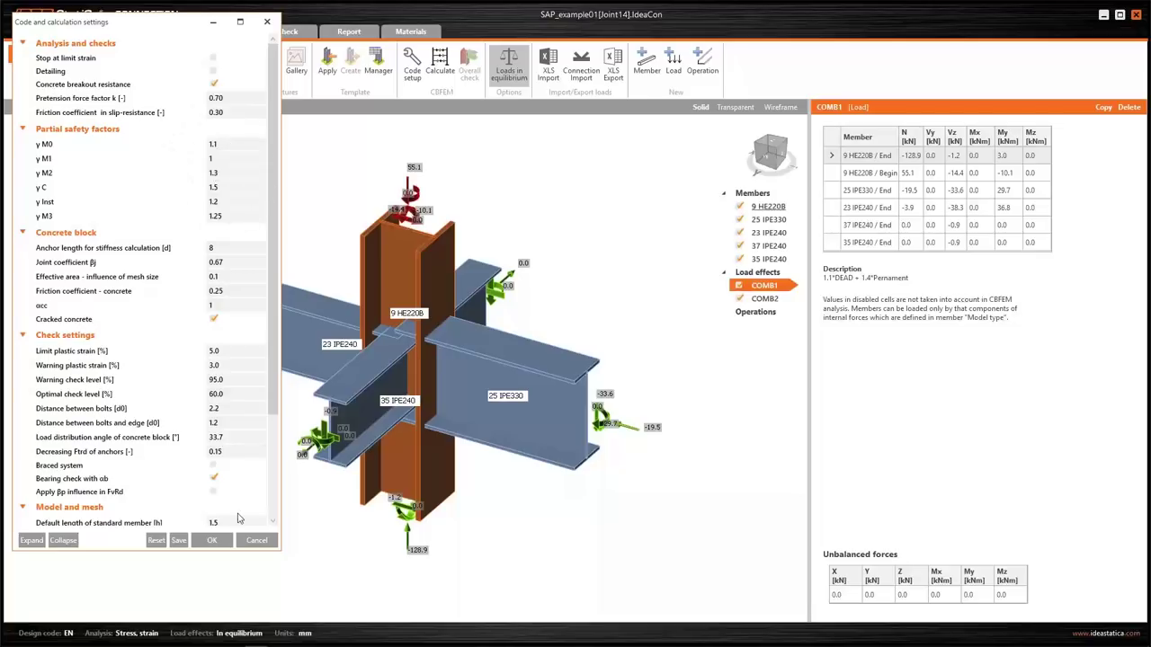
left_click(212, 540)
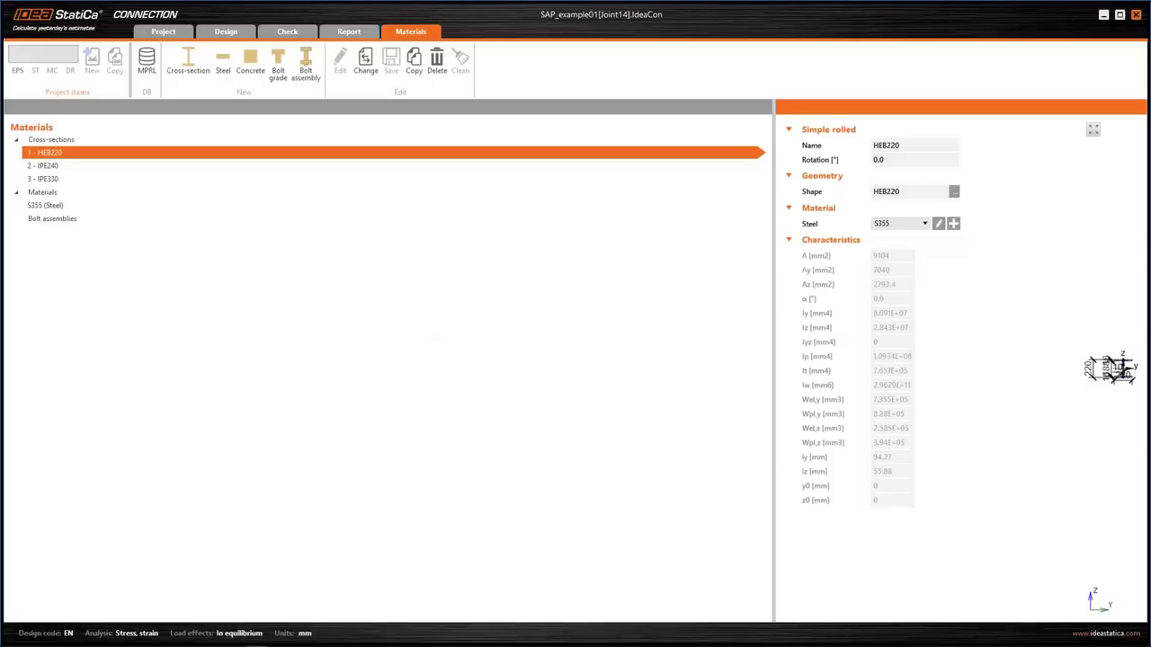
Switch to Outlook, examine the bolt grade and steel CSV attachments of the Webinar materials email, and return to IDEA StatiCa Connection
left_click(79, 638)
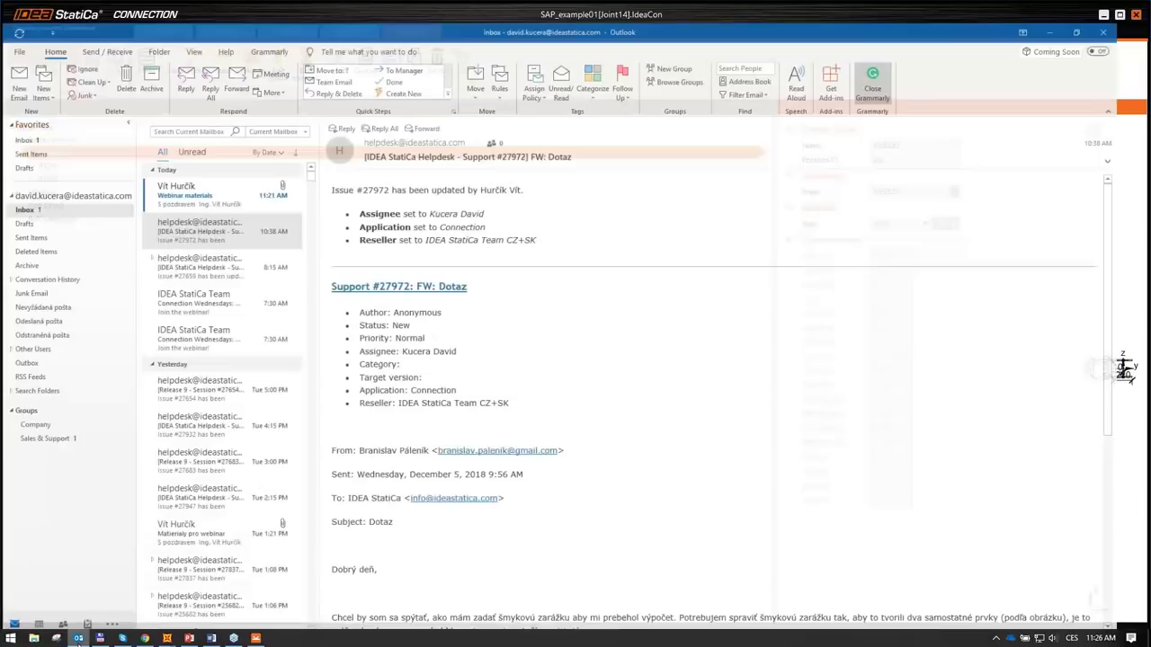
left_click(192, 180)
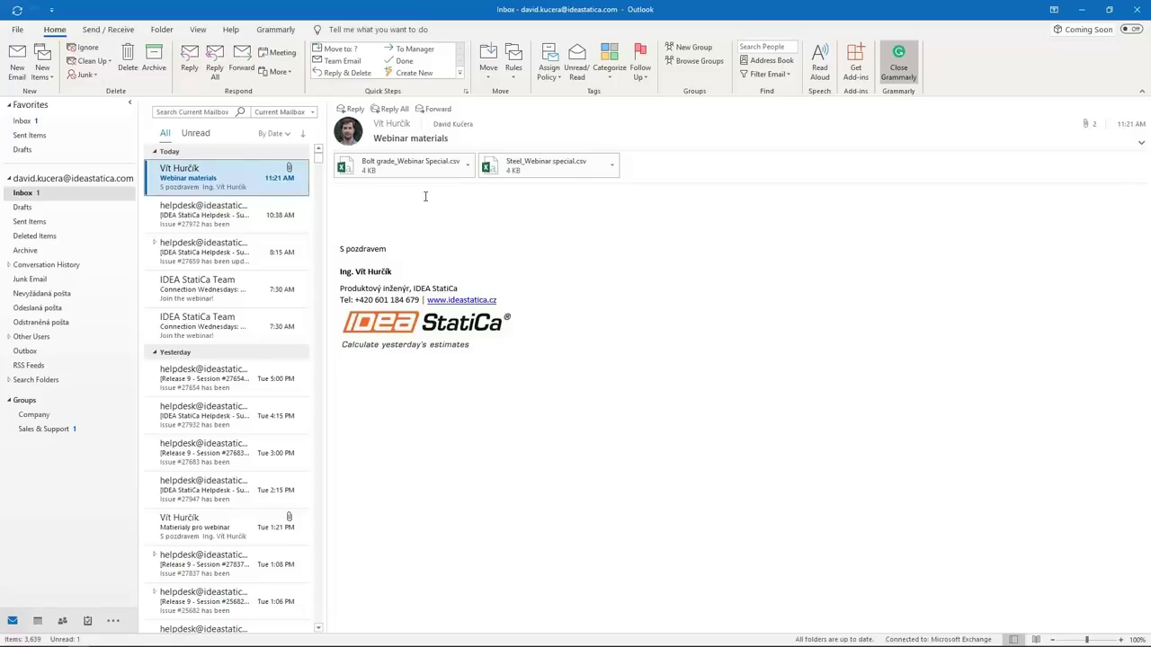
left_click(411, 167)
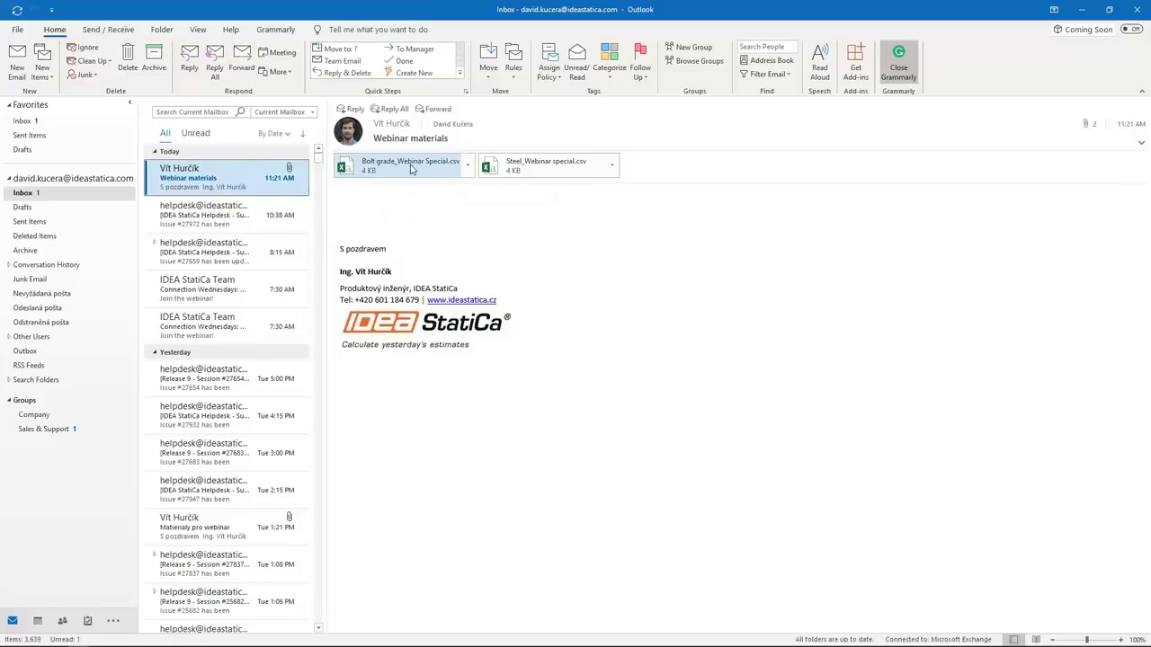
left_click(544, 166)
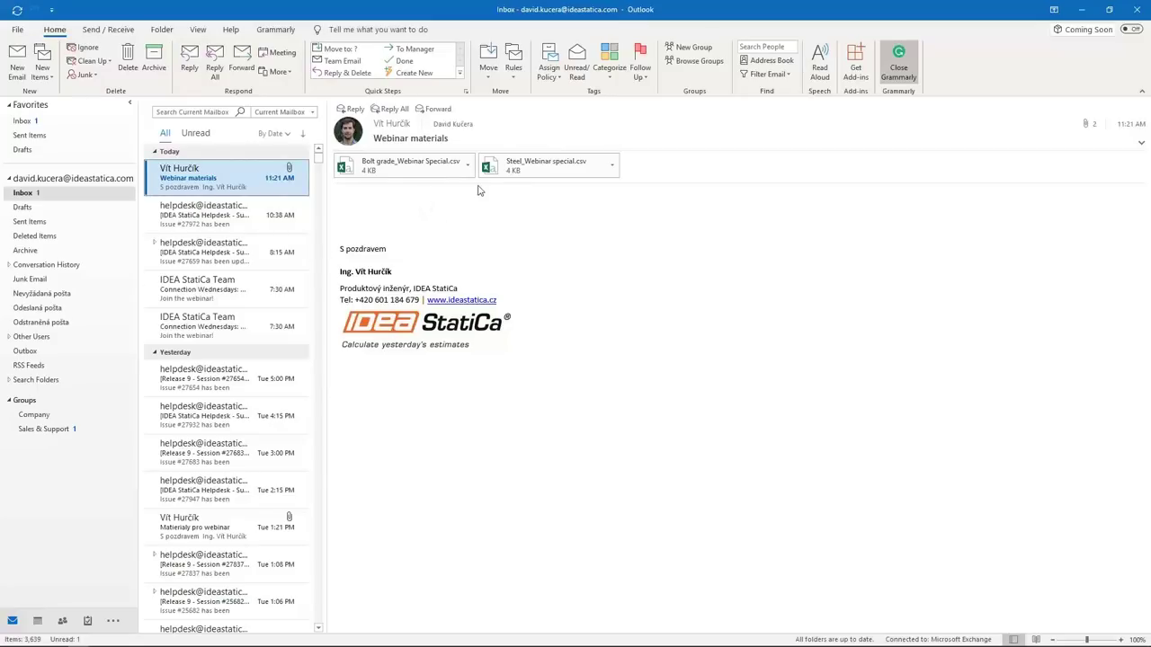
left_click(1082, 9)
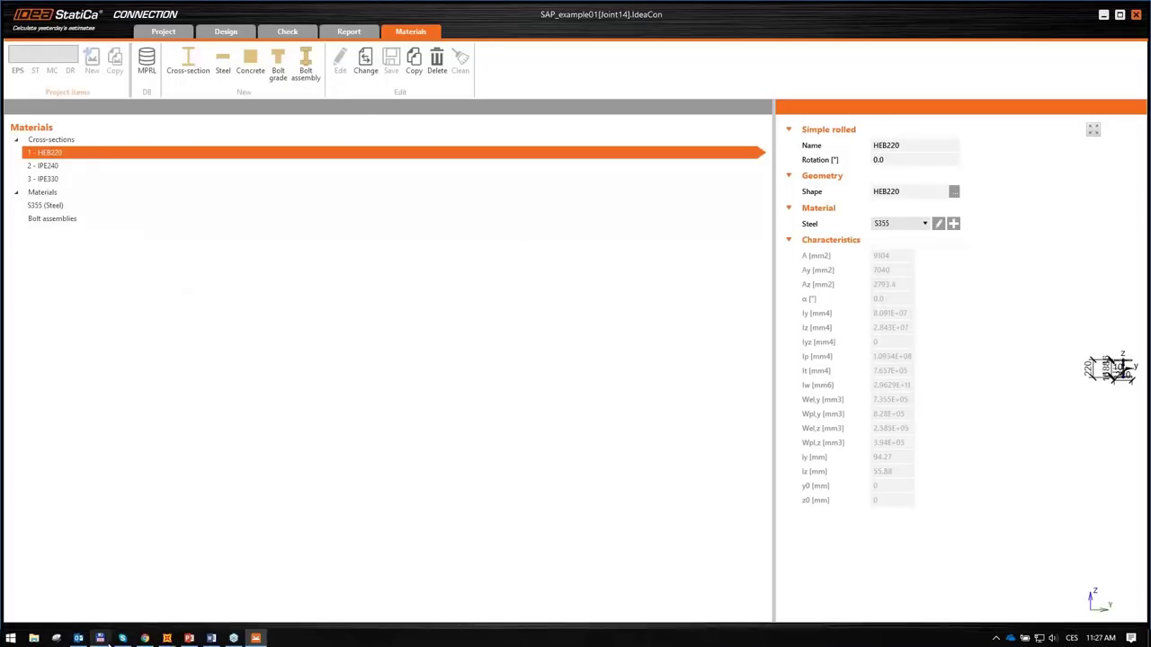
Switch to Total Commander, look for the steel and bolt grade CSV files in the MPRL folder, and return to IDEA StatiCa Connection
left_click(100, 637)
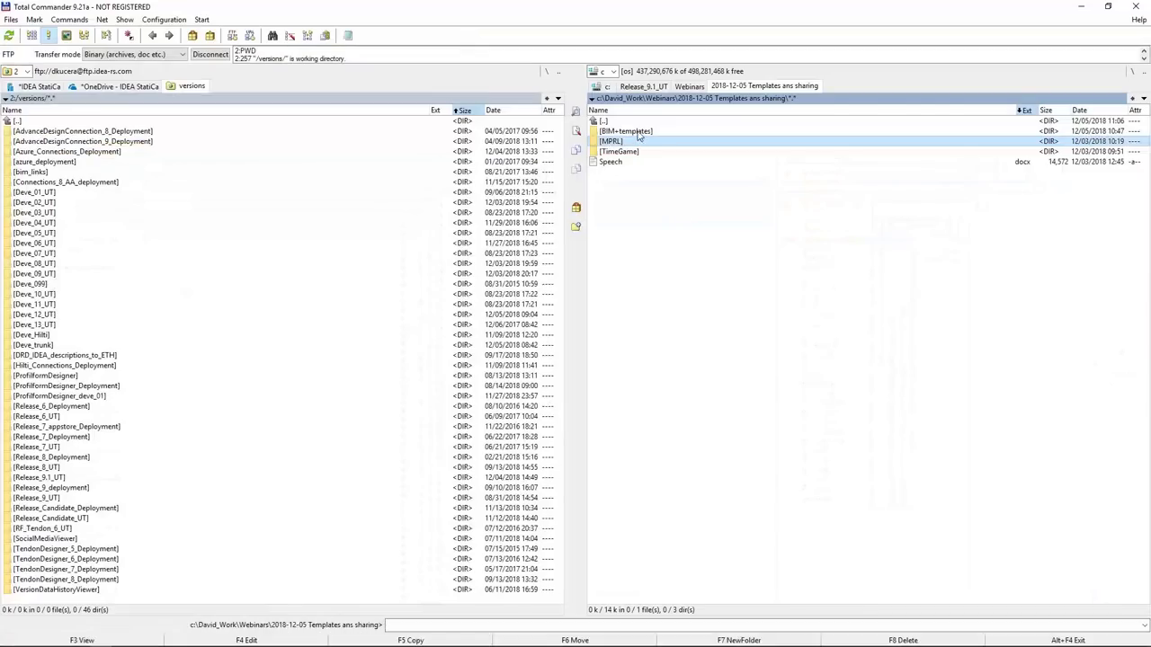
double_click(628, 140)
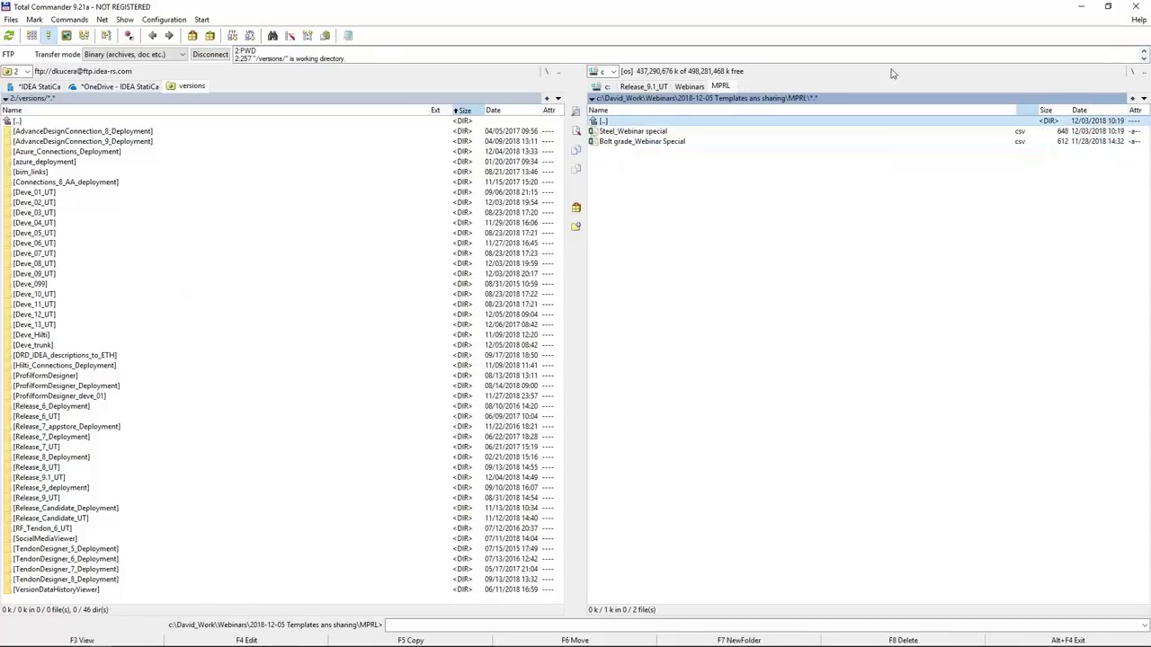
left_click(644, 141)
left_click(1081, 8)
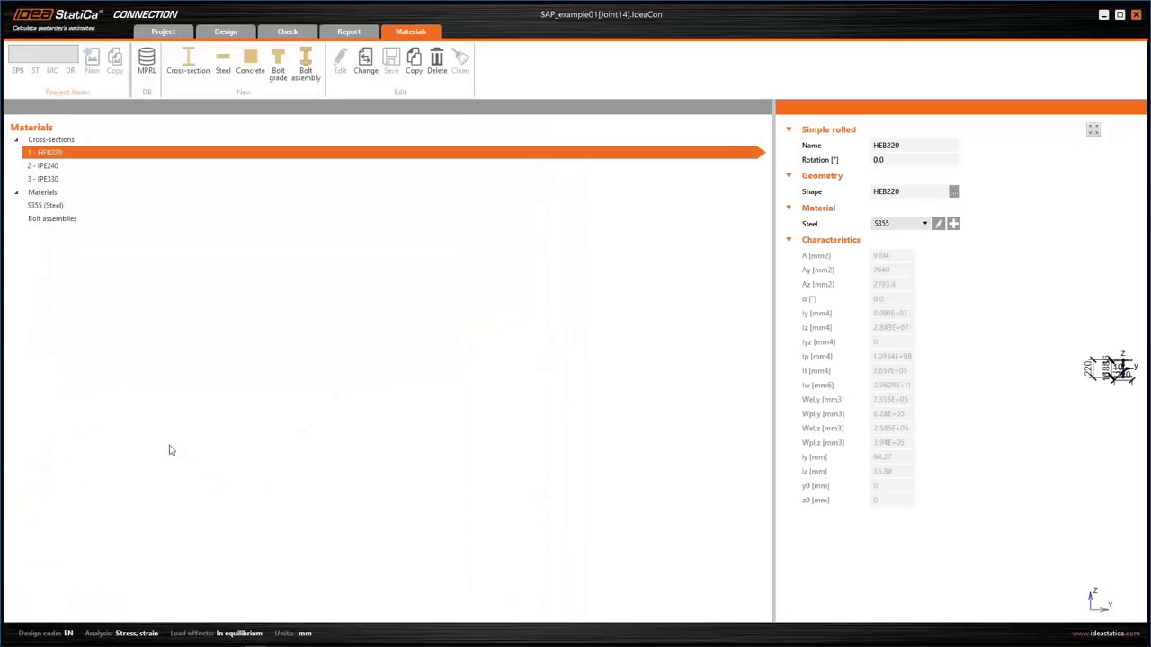
Select the S355 steel and import Steel_Webinar special.csv into the MPRL material library
left_click(52, 206)
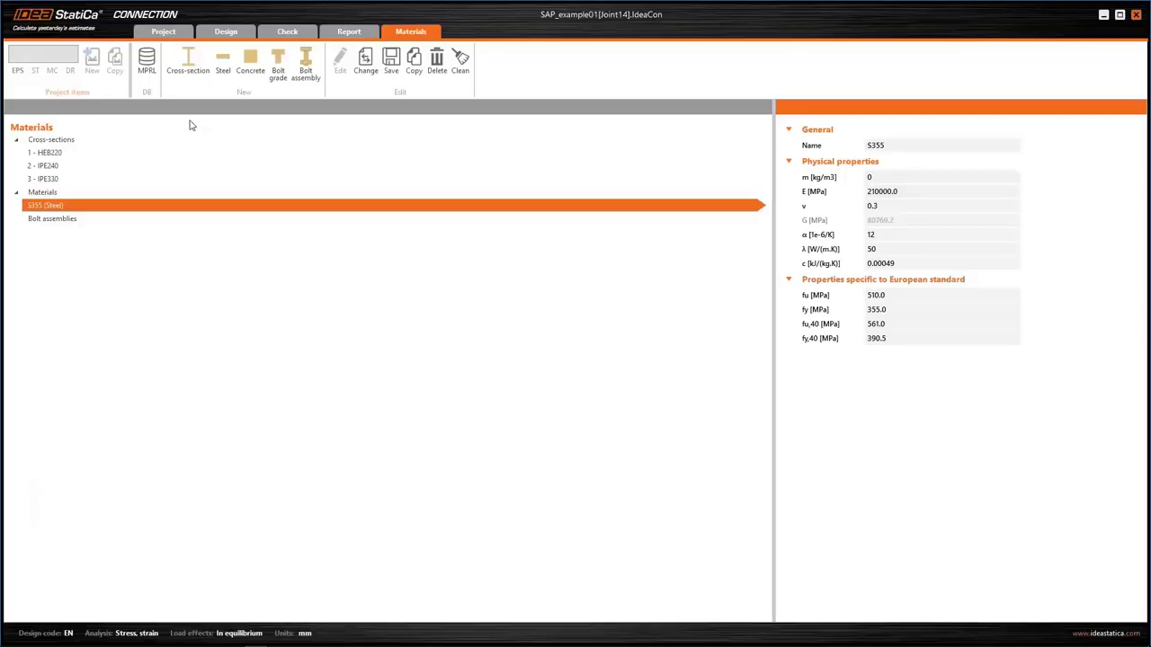
left_click(148, 70)
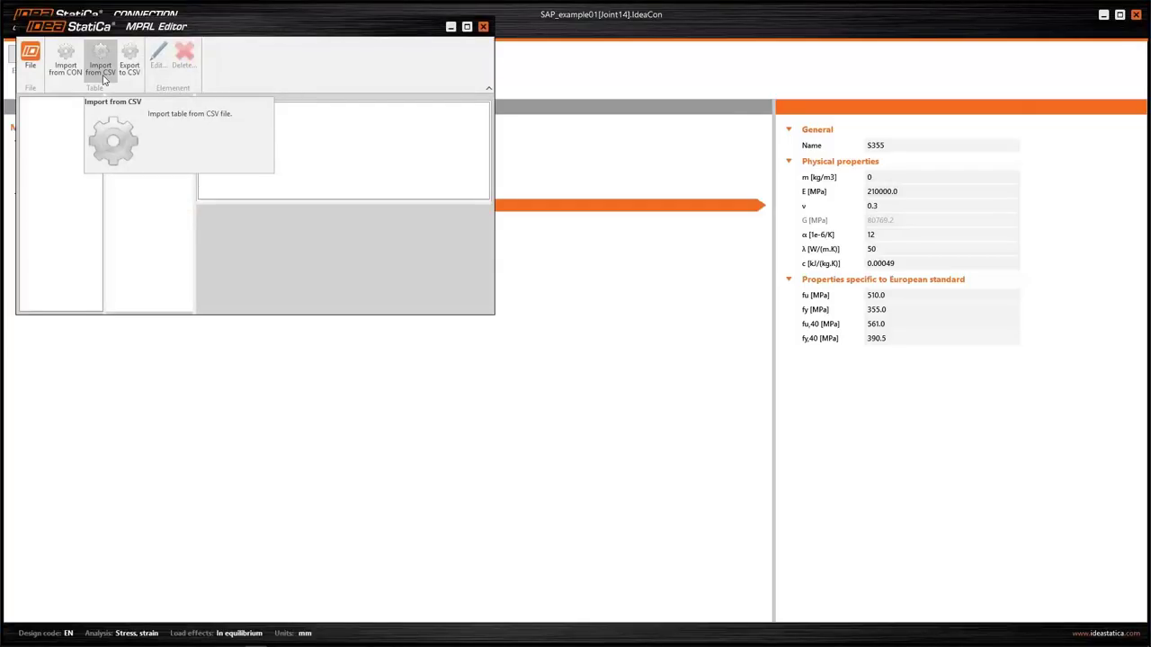
left_click(102, 79)
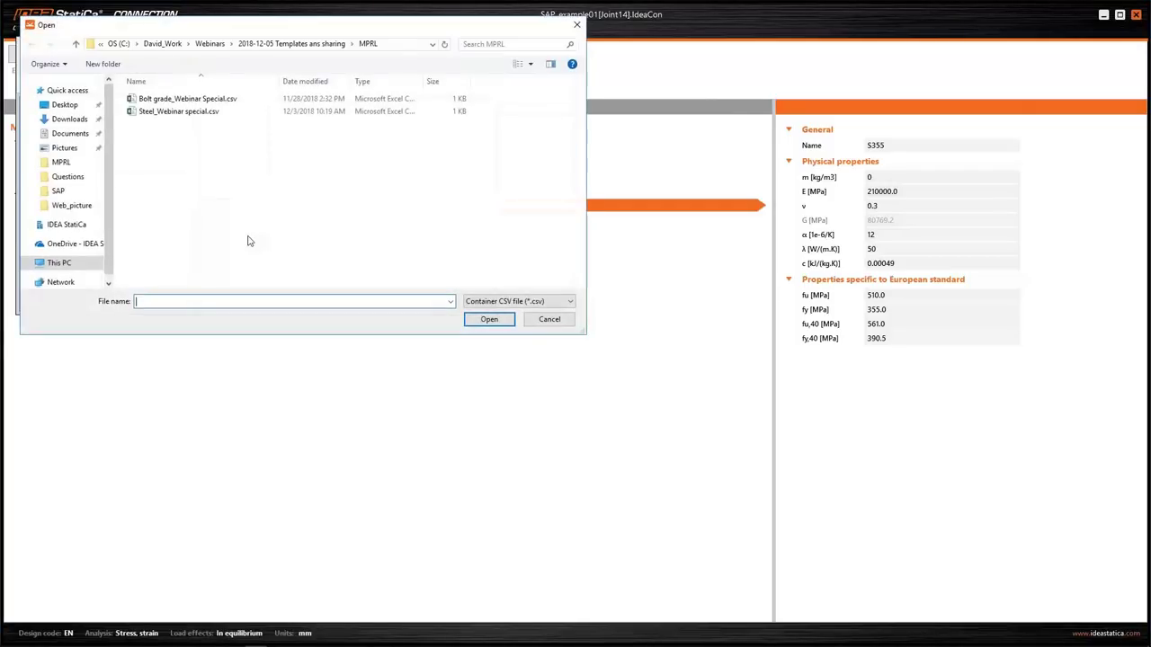
left_click(159, 111)
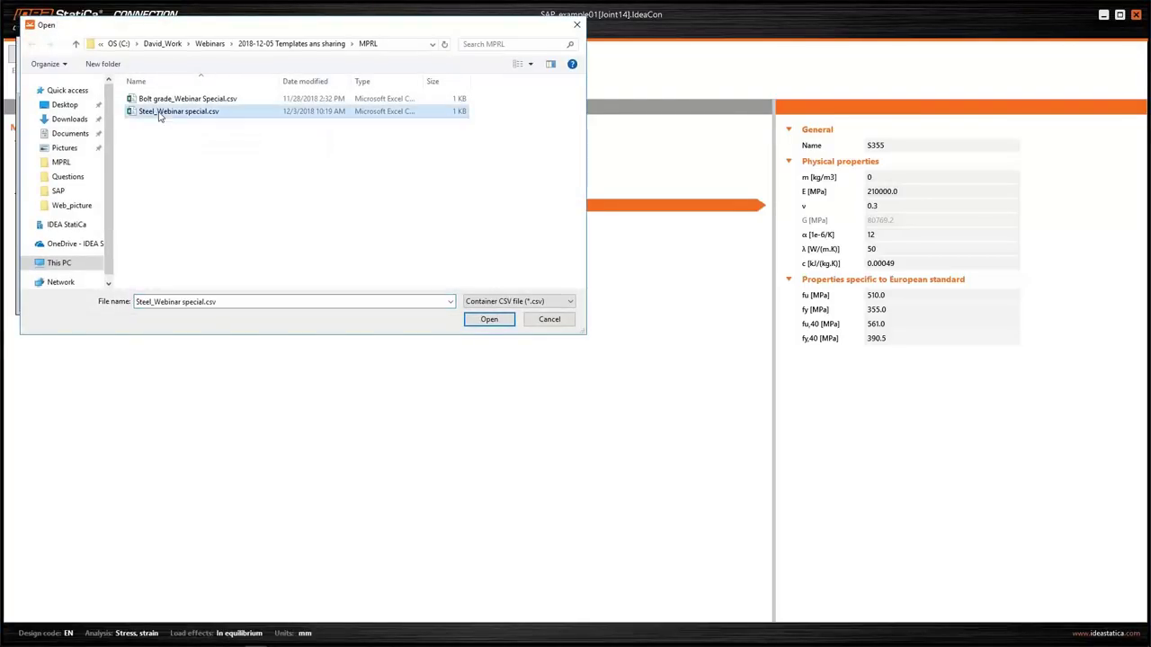
left_click(477, 321)
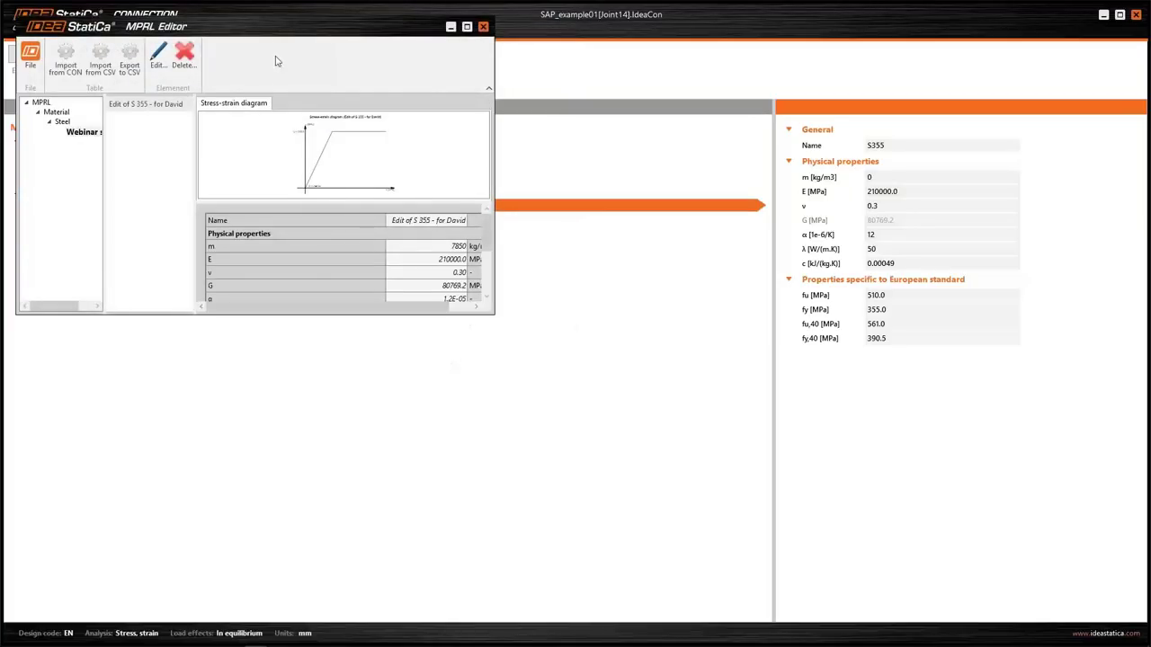
Enlarge the MPRL Editor to review the Webinar special steel table, then close the editor and save the changes
left_click_drag(259, 30, 310, 91)
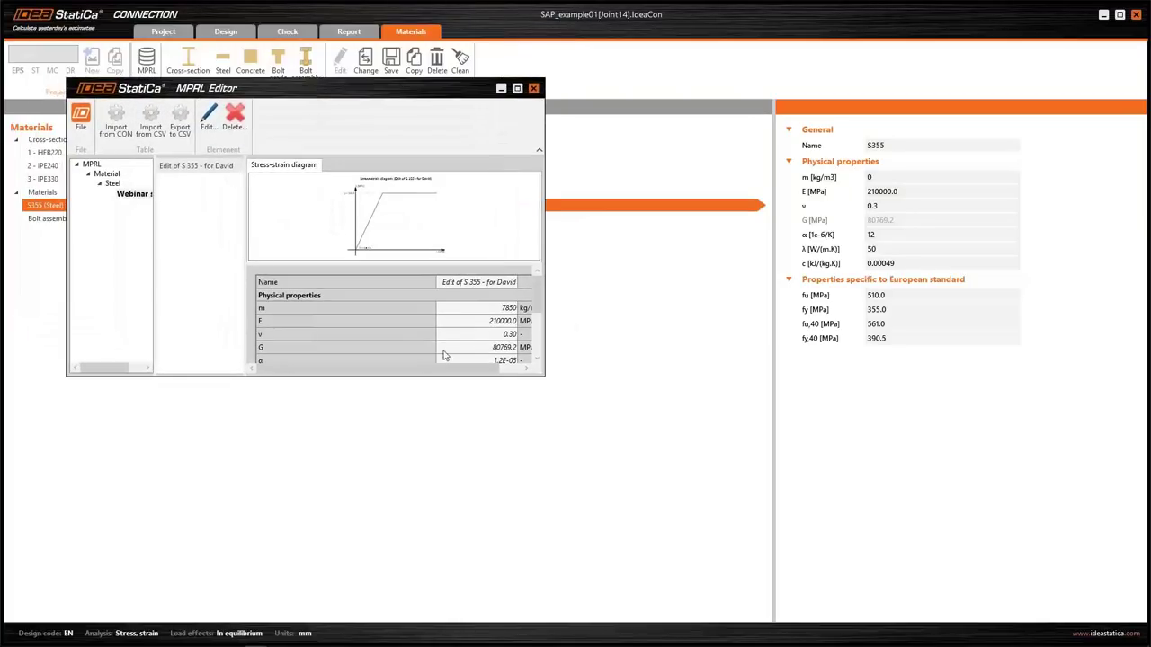
left_click_drag(543, 374, 627, 475)
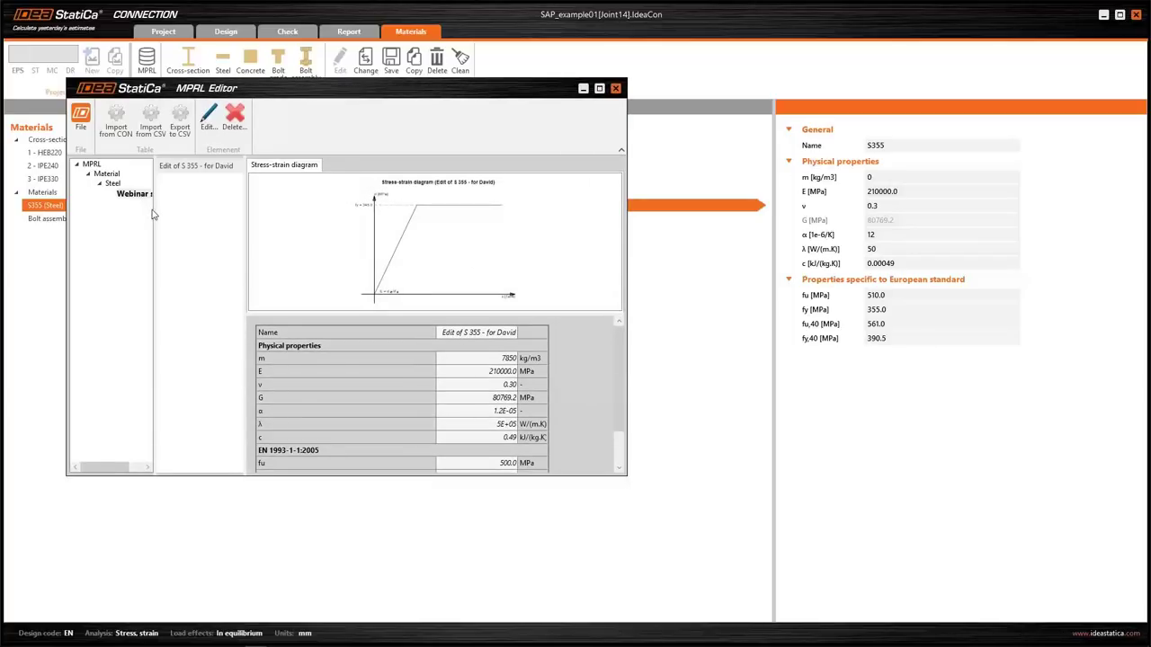
left_click_drag(155, 209, 235, 209)
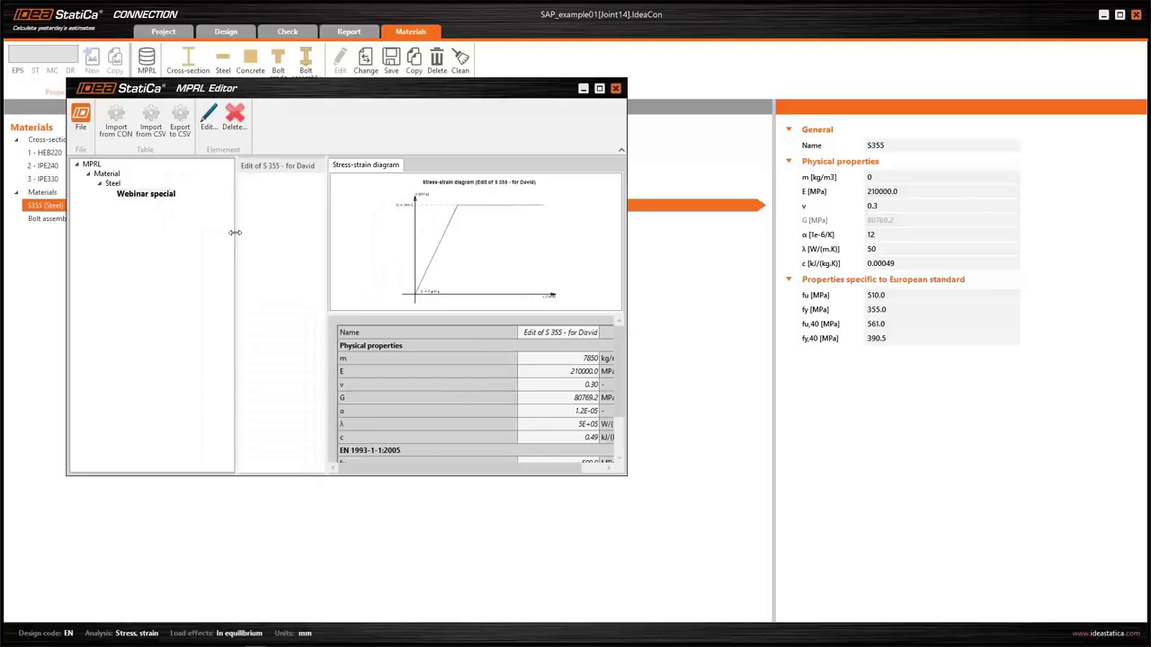
left_click(143, 196)
left_click(616, 89)
left_click(536, 372)
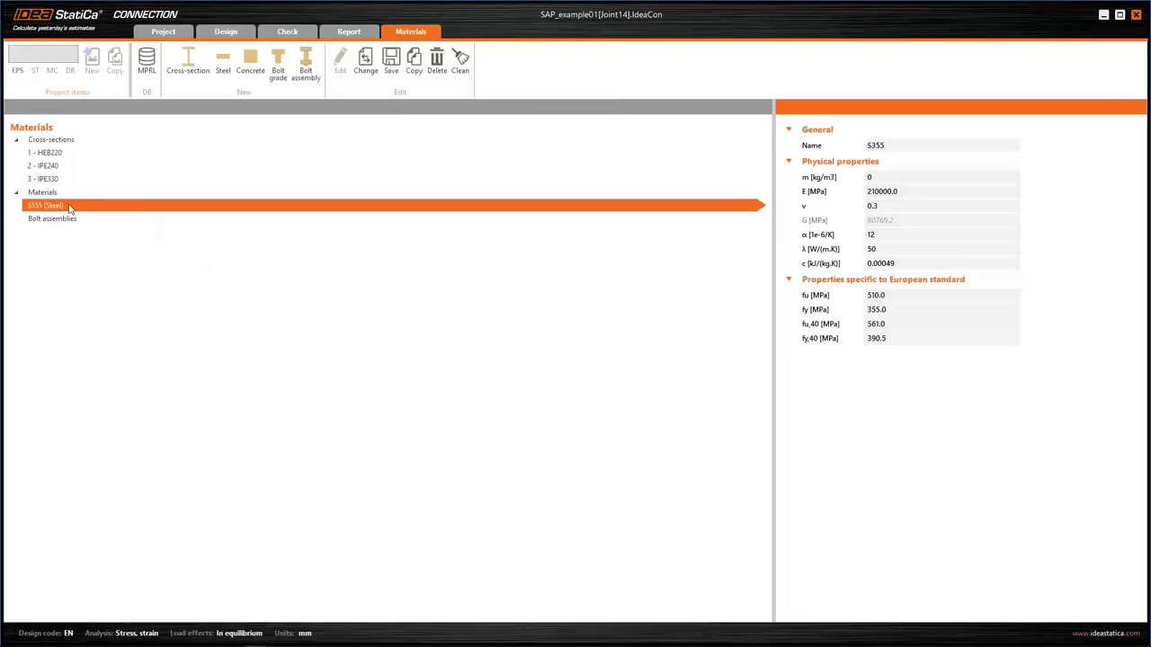
Replace the project's S355 steel with the edited S 355 material from the Webinar special table
left_click(365, 63)
left_click(514, 168)
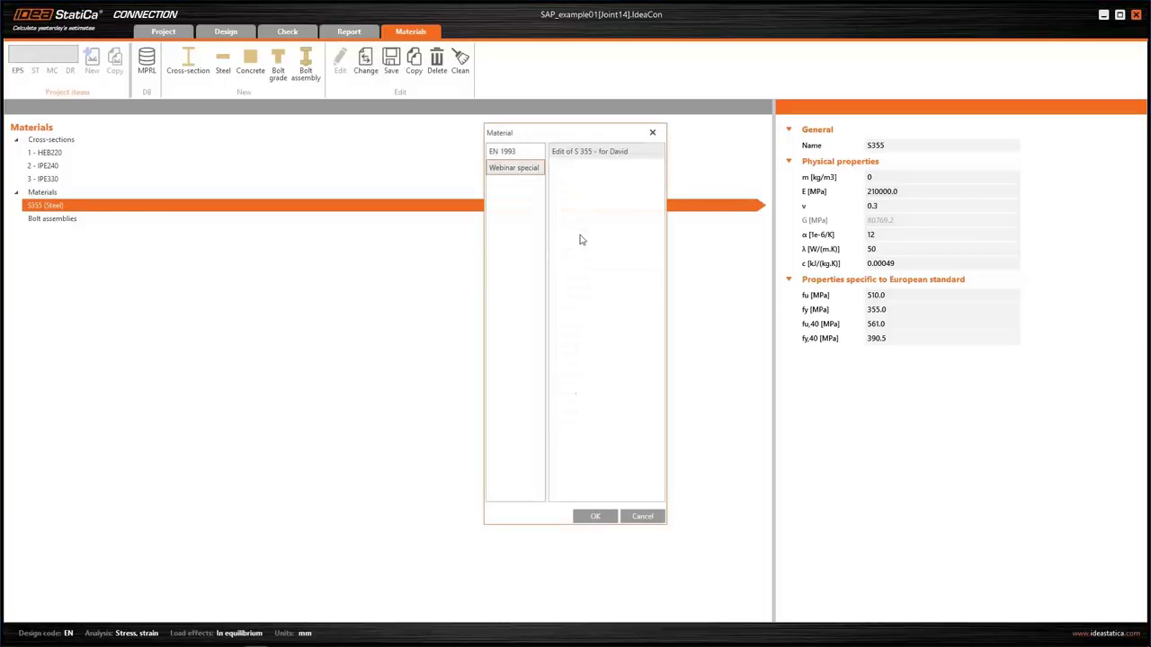
left_click(576, 153)
left_click(596, 516)
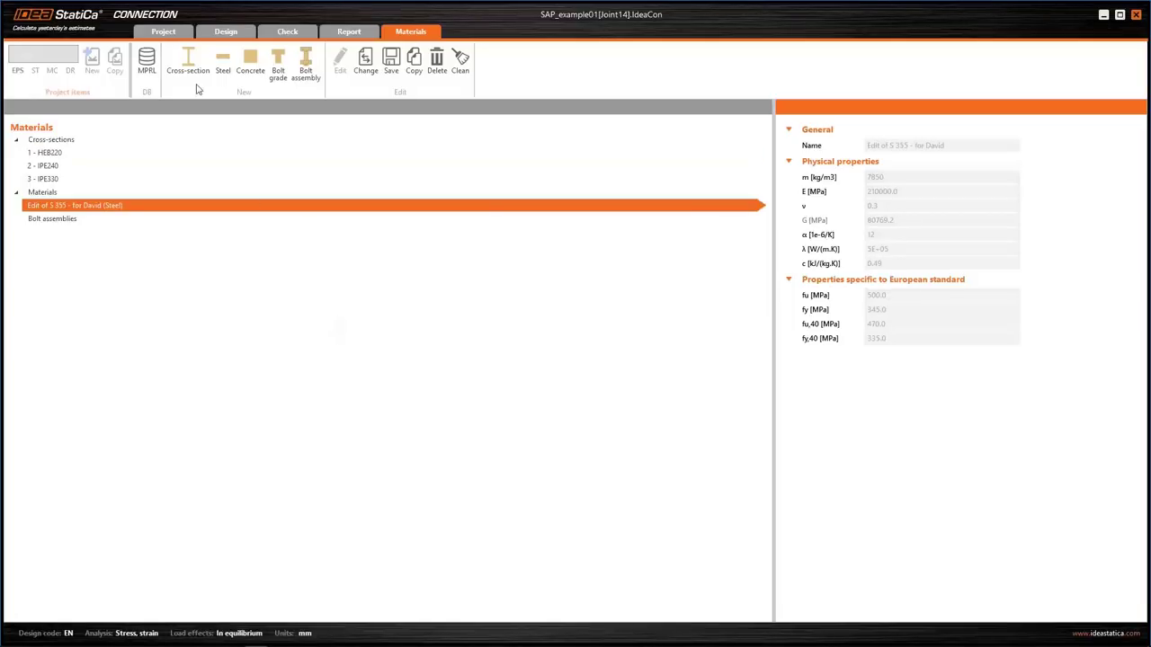
Reopen the MPRL Editor and import the bolt grade table from Bolt grade_Webinar Special.csv
left_click(146, 71)
left_click(148, 108)
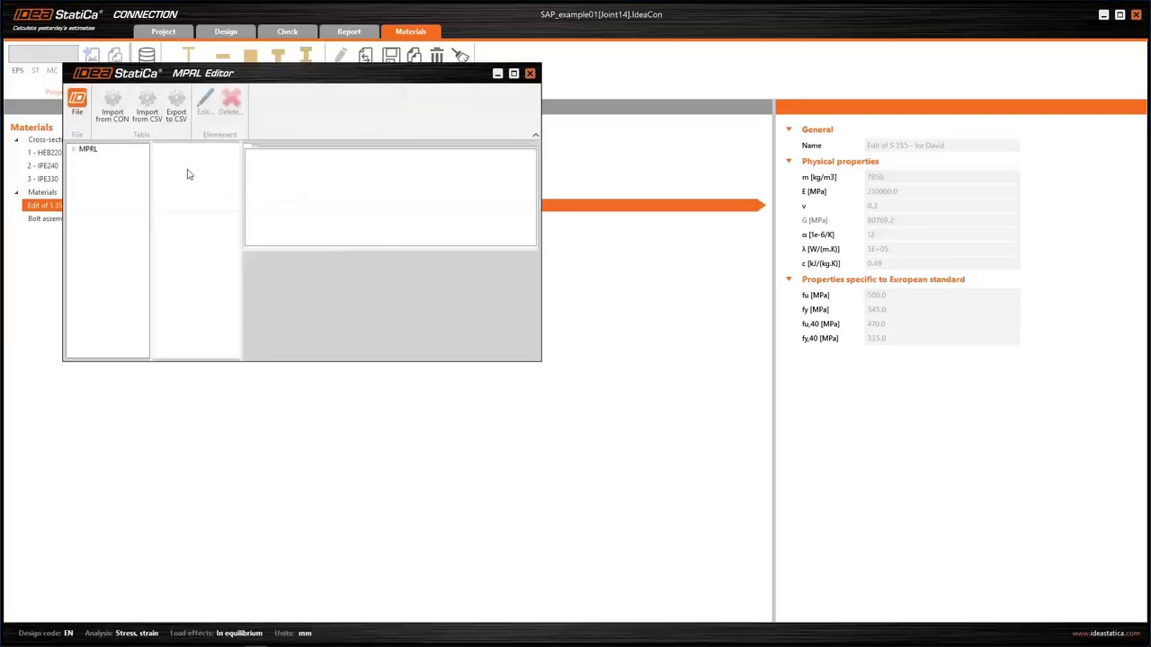
left_click(144, 117)
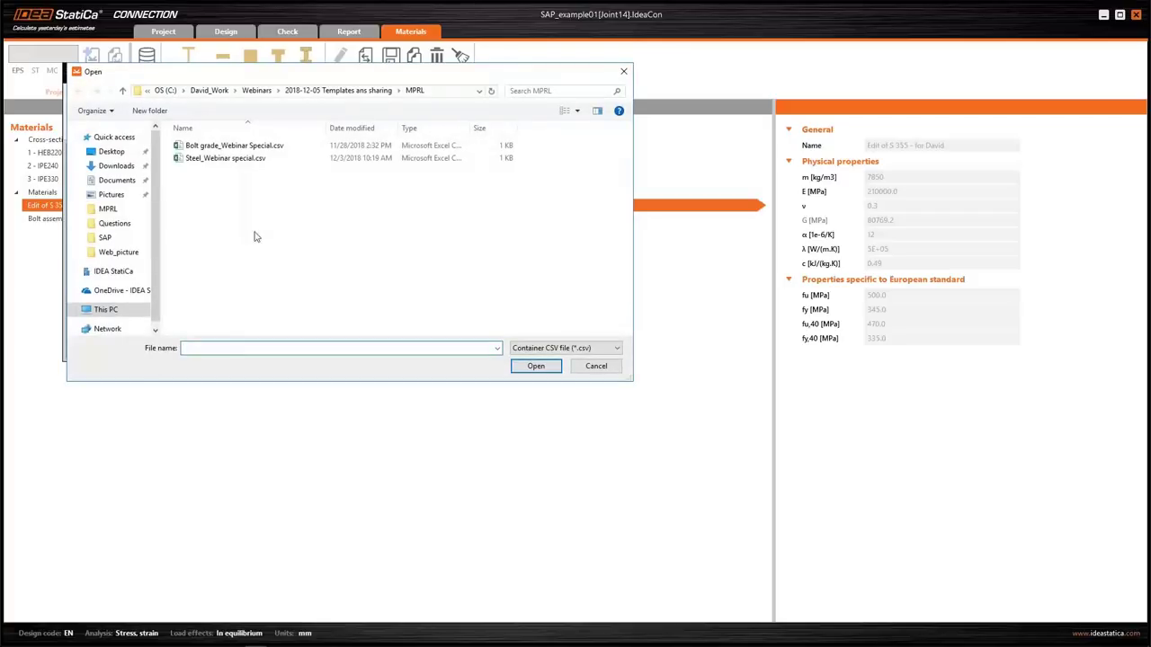
left_click(216, 147)
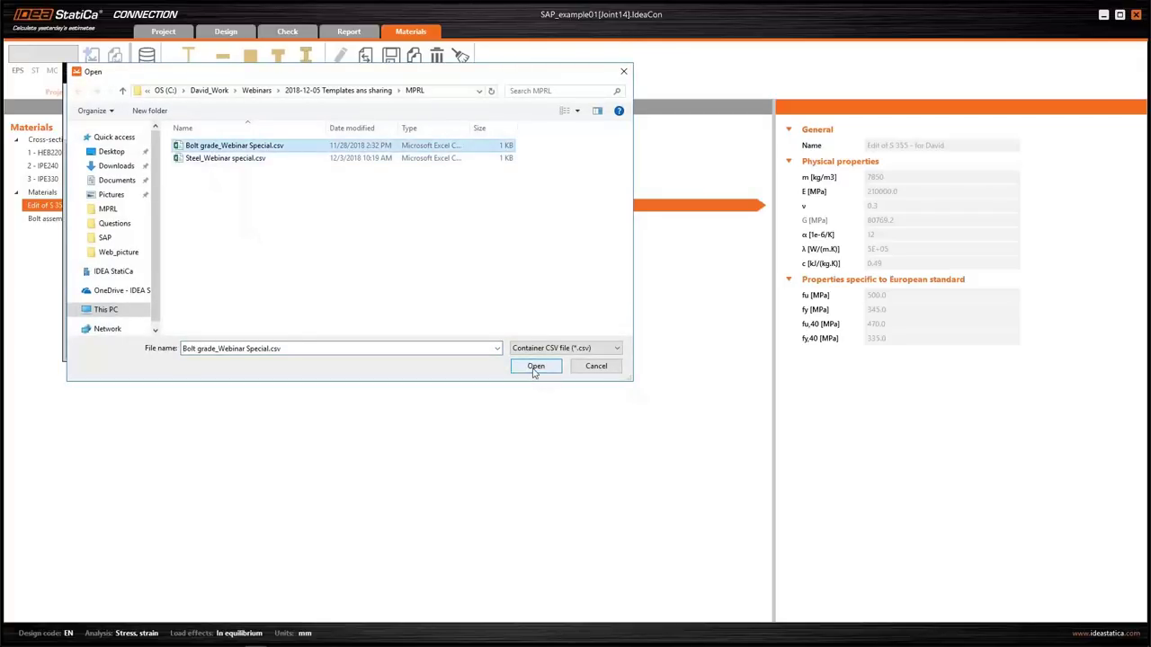
left_click(535, 367)
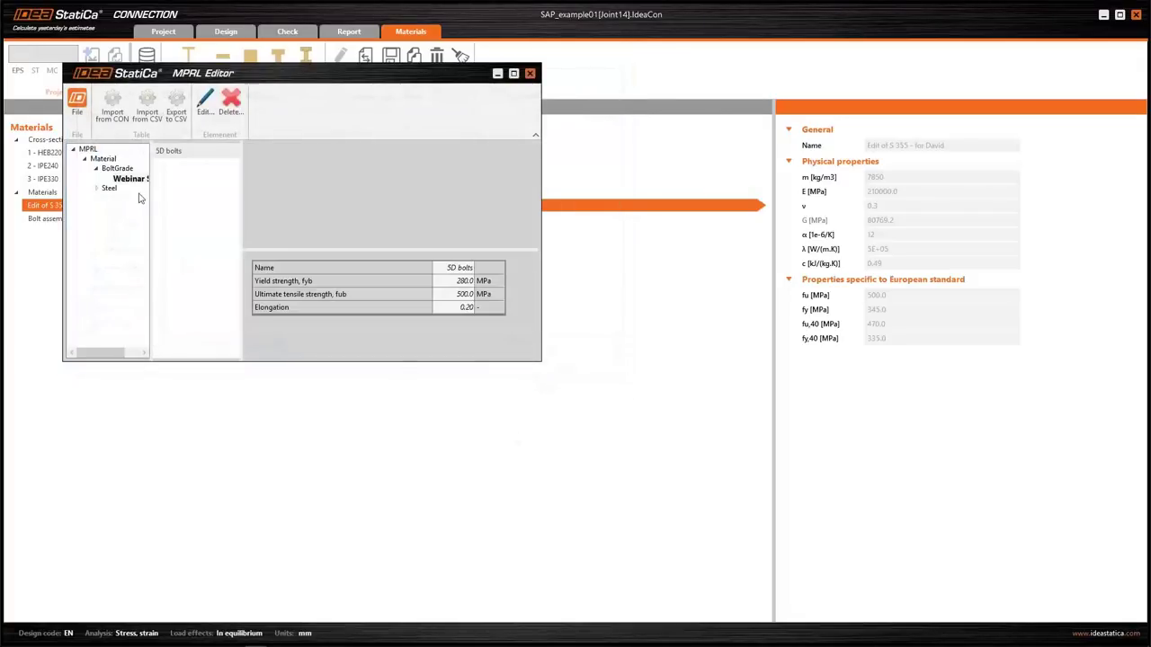
Enlarge the MPRL Editor to review the 5D bolts grade, then close the editor and save the changes
left_click_drag(540, 361, 684, 484)
left_click_drag(149, 220, 221, 221)
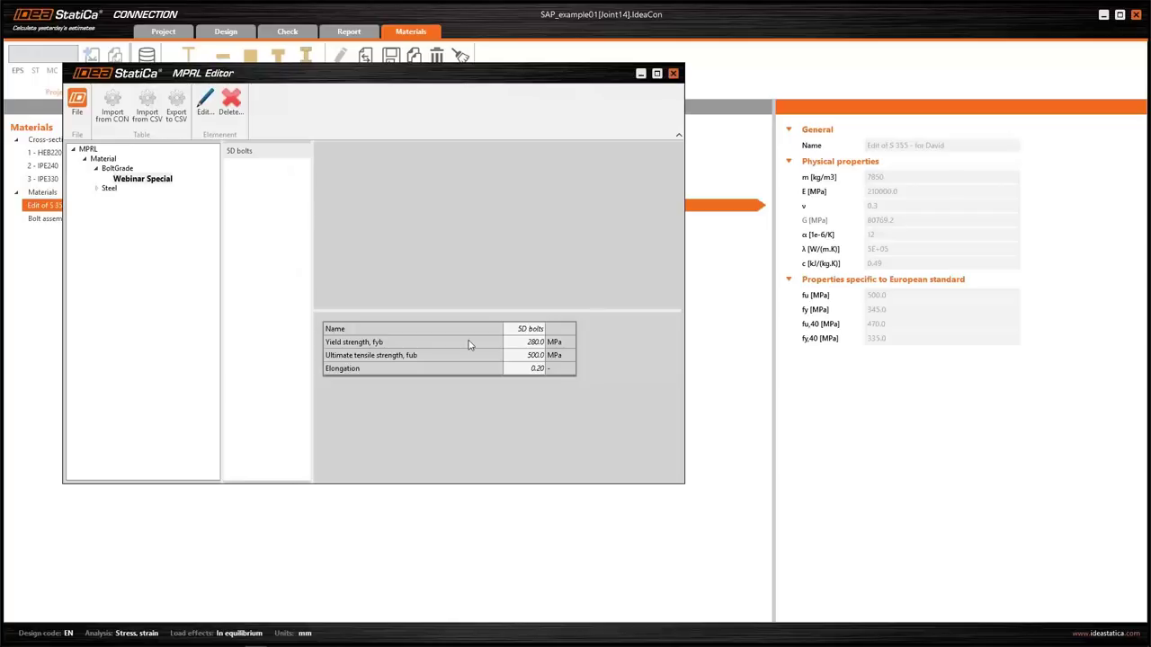
left_click(672, 73)
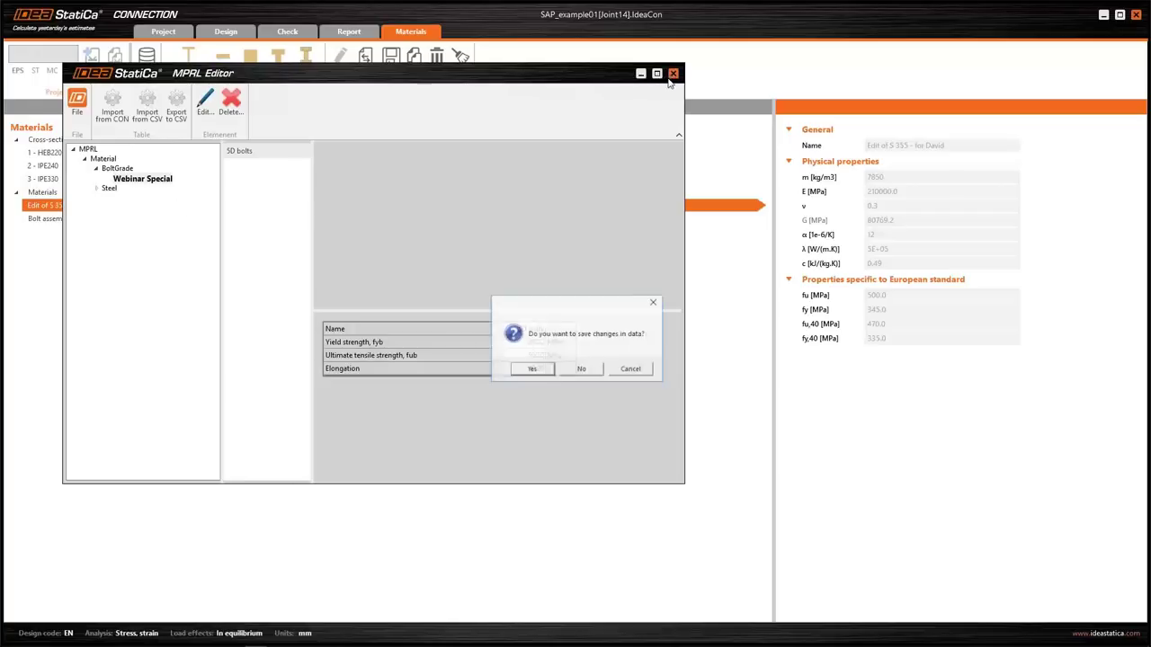
left_click(531, 369)
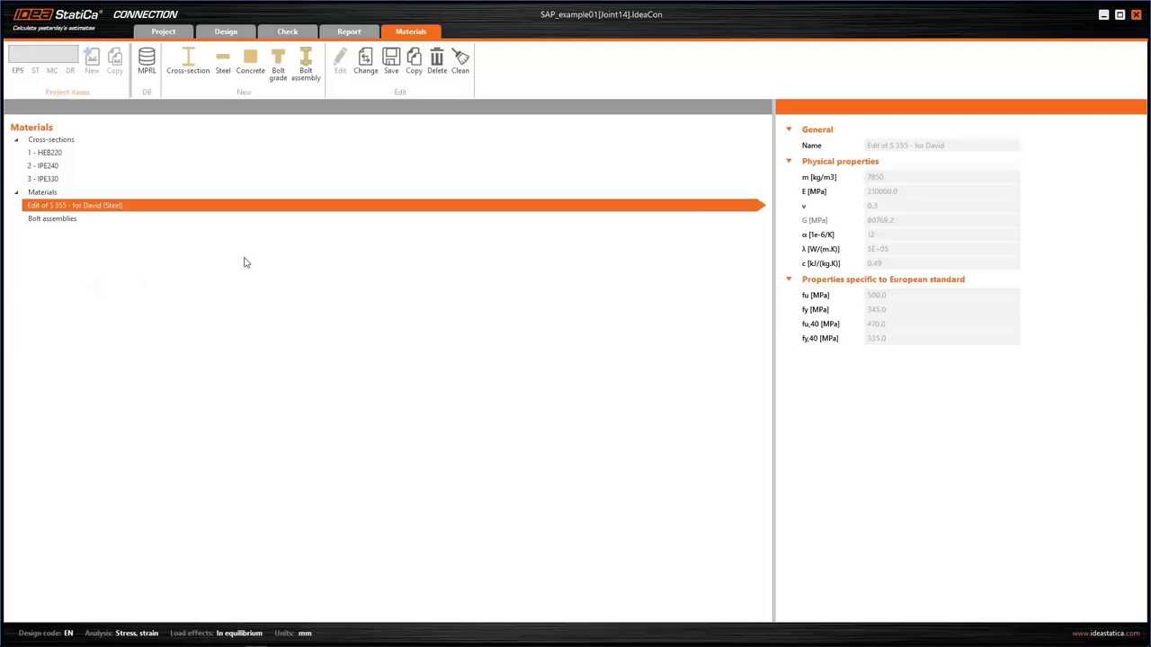
Add an M16 5.6 bolt assembly to the project materials
left_click(306, 63)
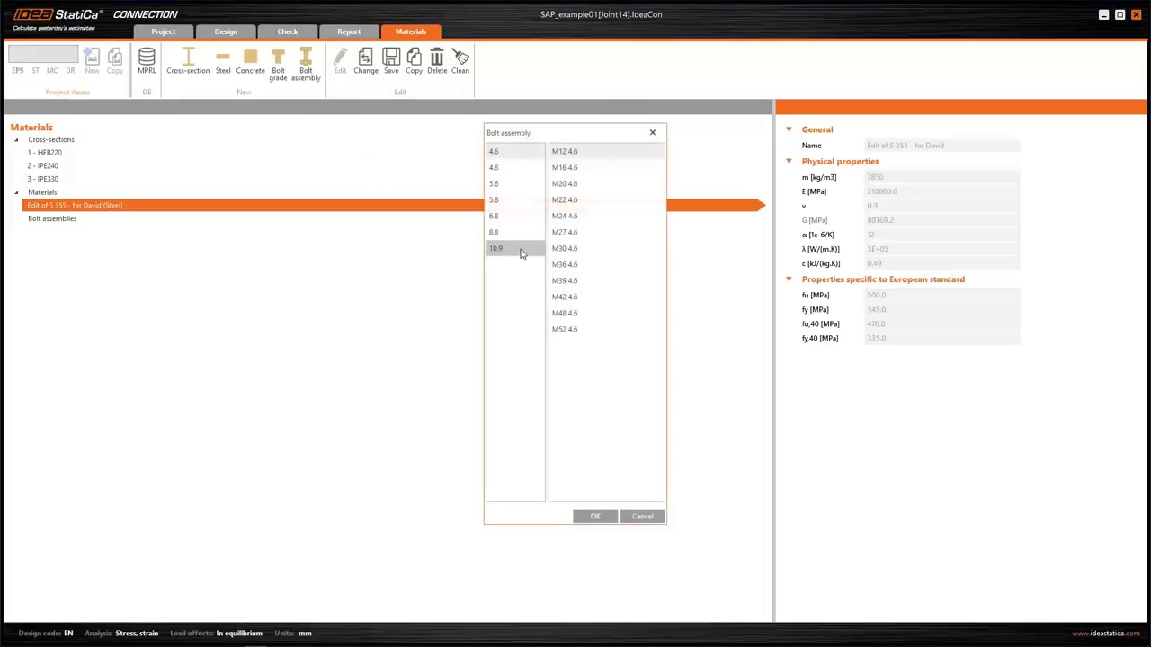
left_click(501, 185)
left_click(565, 167)
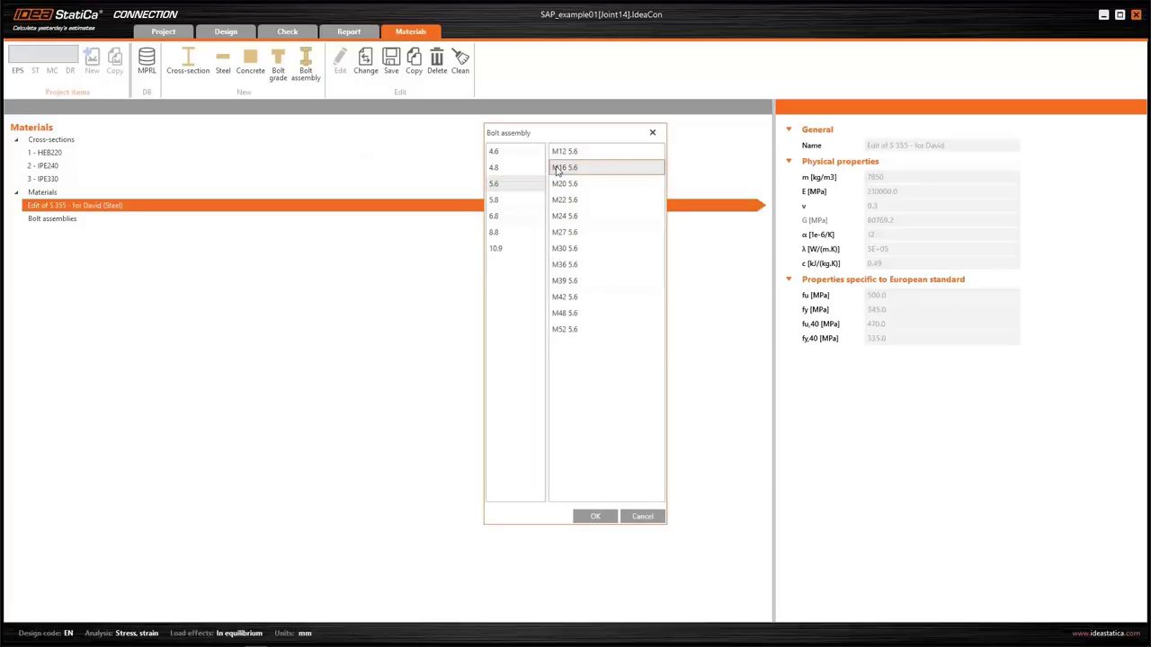
key("Escape")
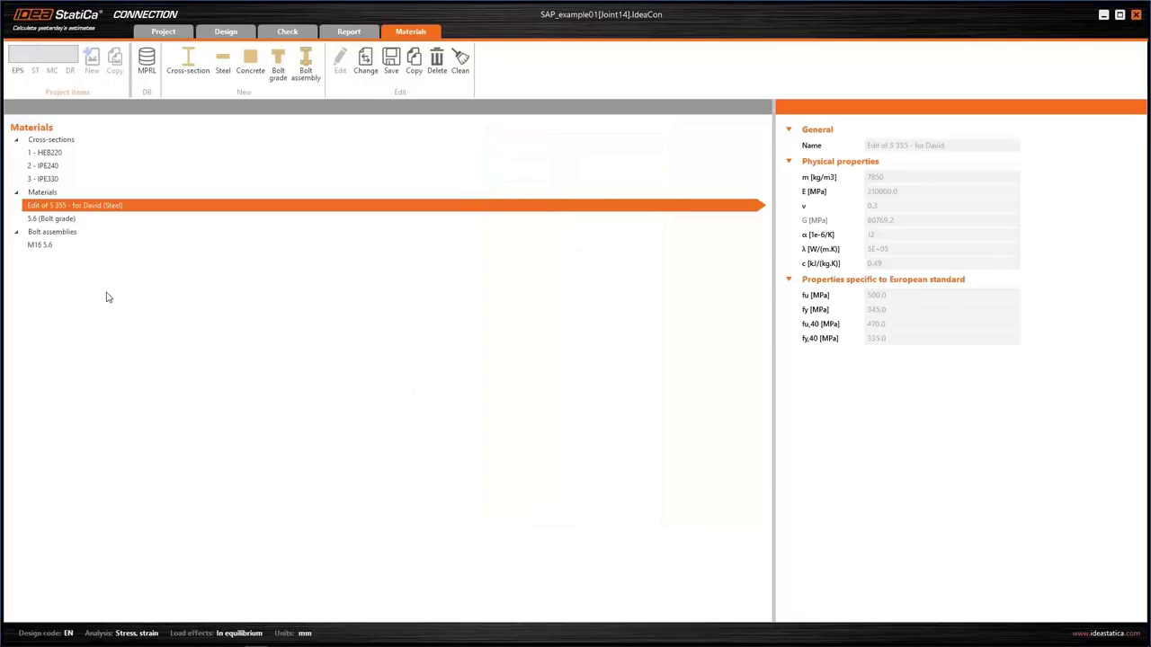
left_click(50, 247)
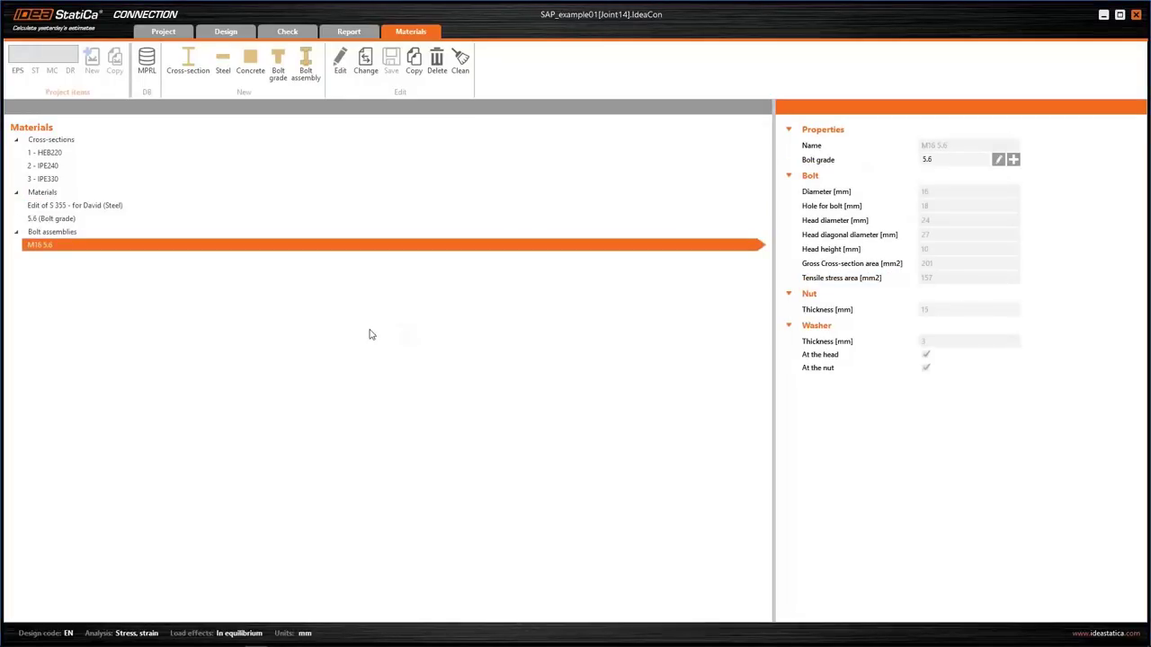
left_click(365, 61)
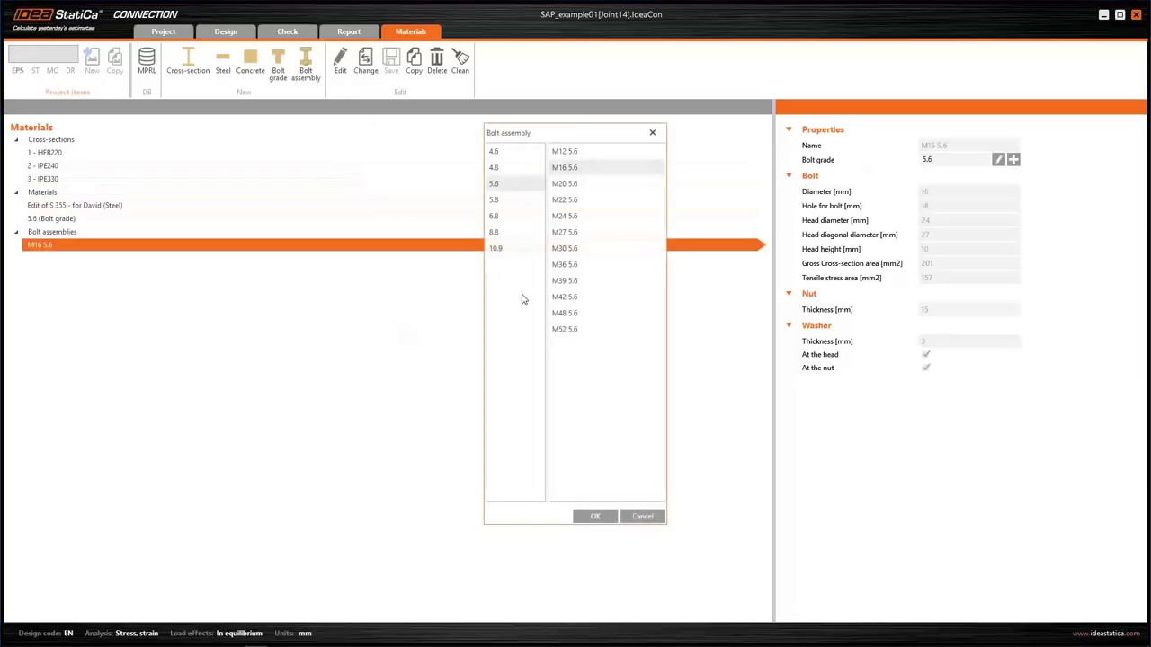
left_click(642, 517)
Replace the 5.6 bolt grade with 5D bolts from the Webinar Special table, then check the grade assigned to the M16 5.6 assembly
left_click(68, 220)
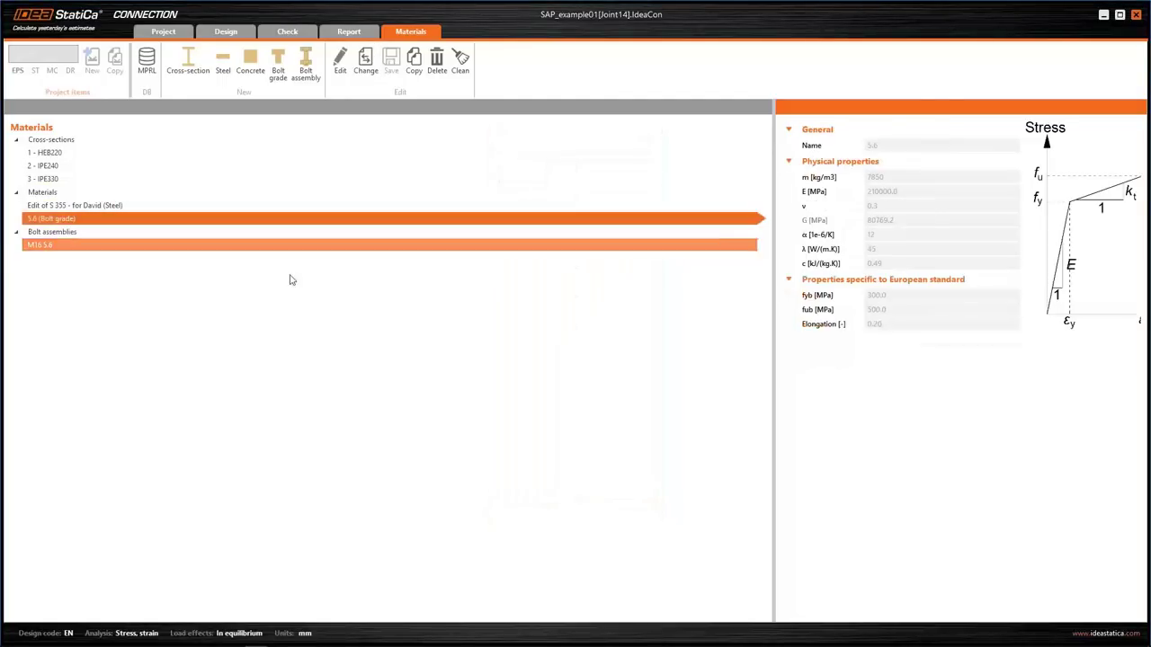
left_click(73, 206)
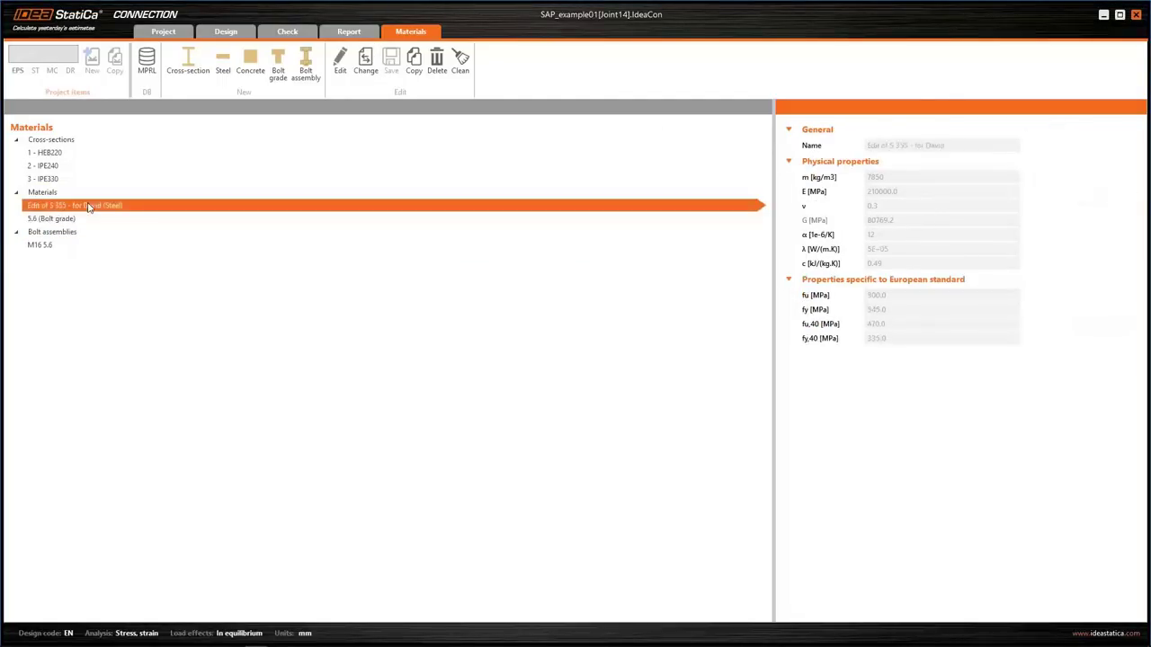
left_click(70, 220)
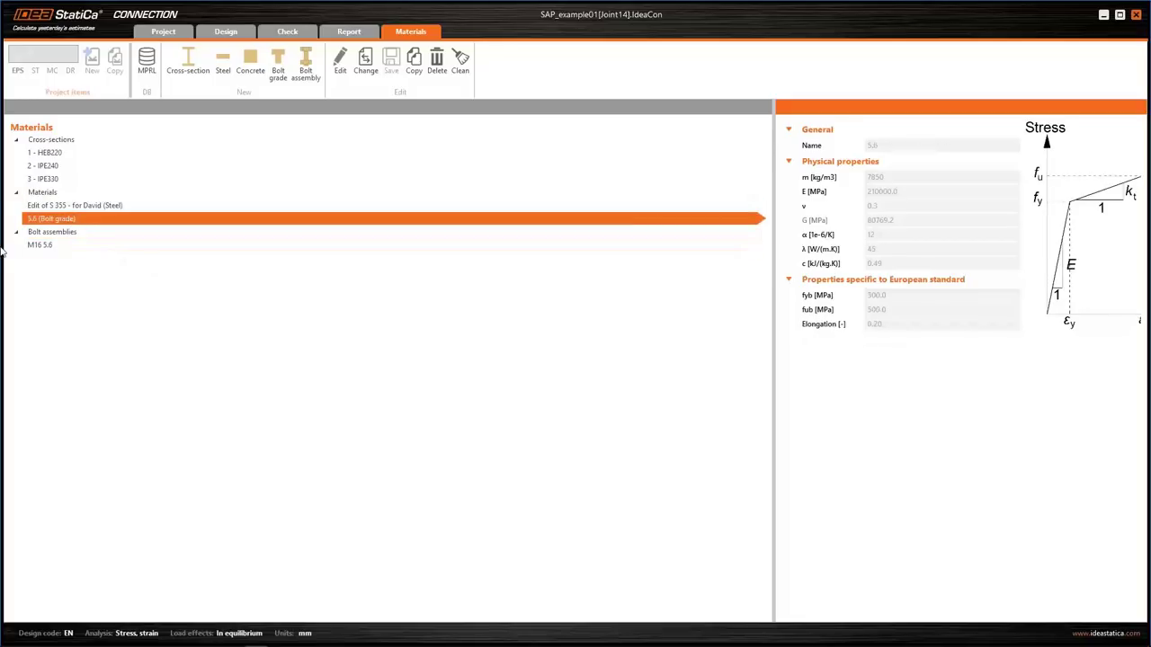
left_click(41, 245)
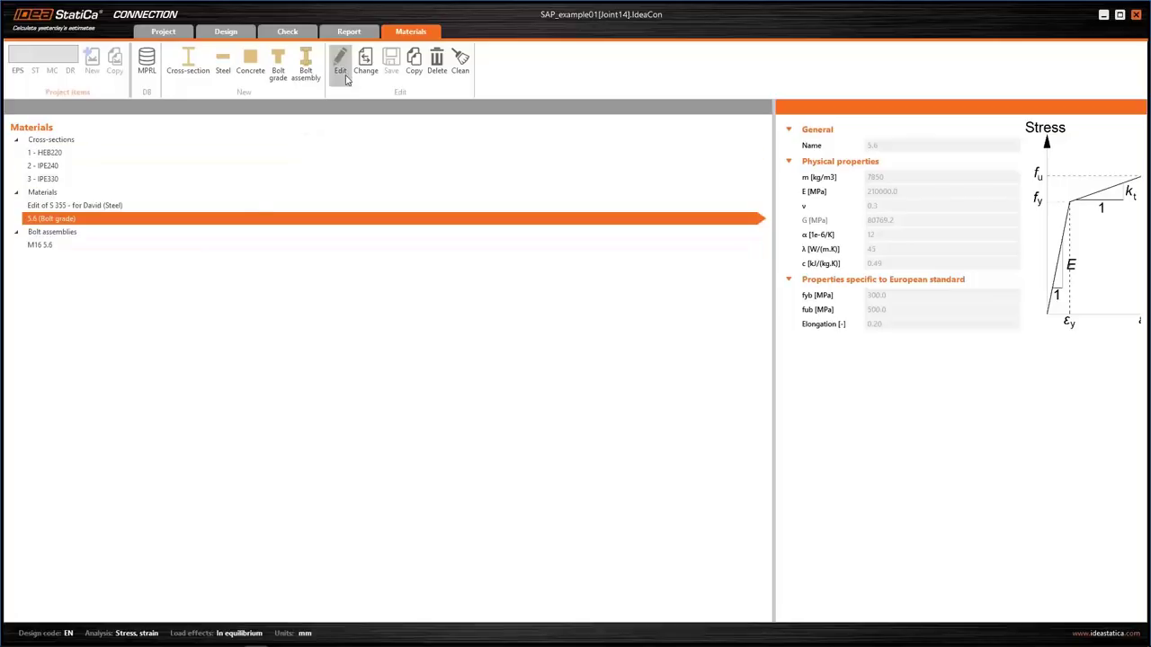
left_click(366, 65)
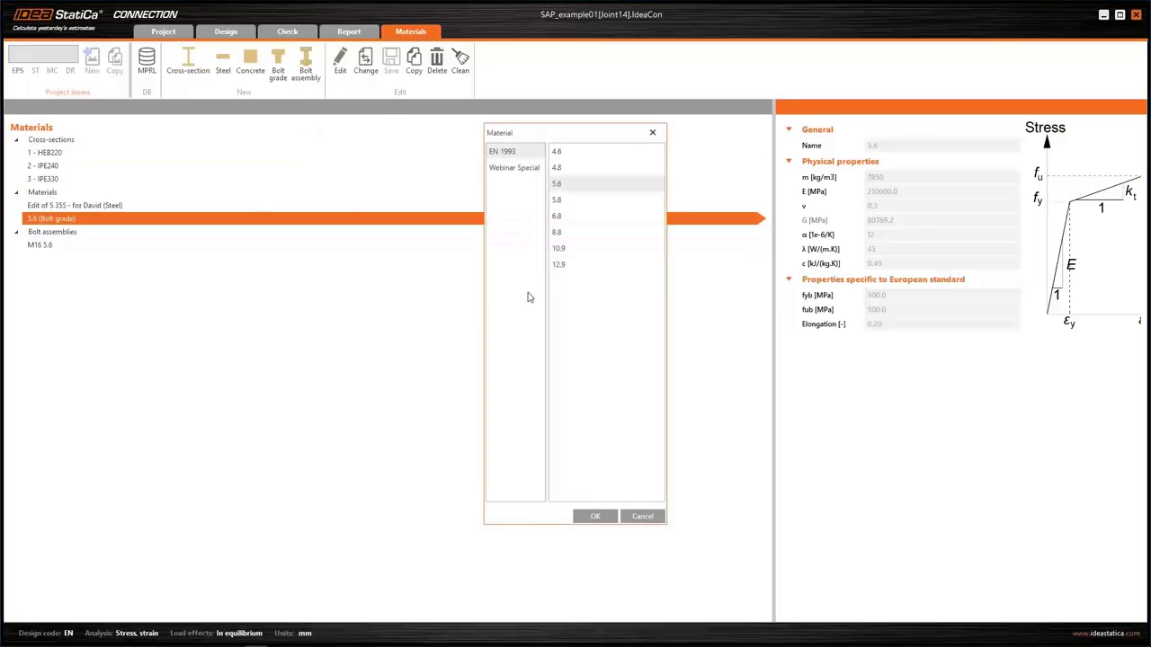
left_click(527, 170)
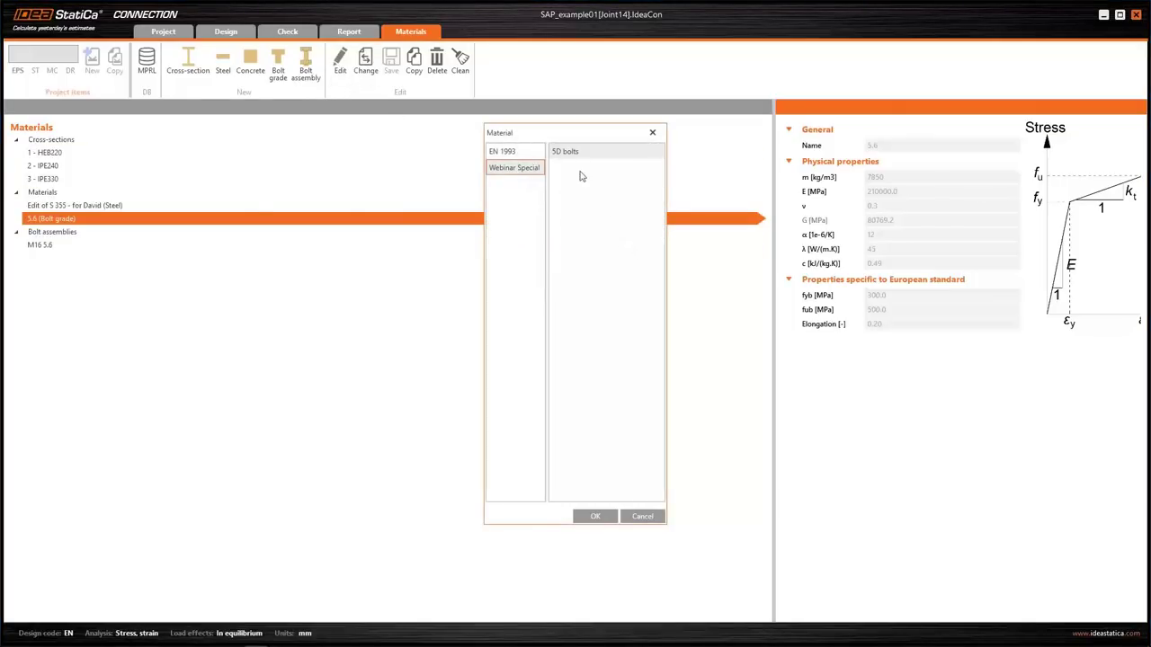
left_click(564, 155)
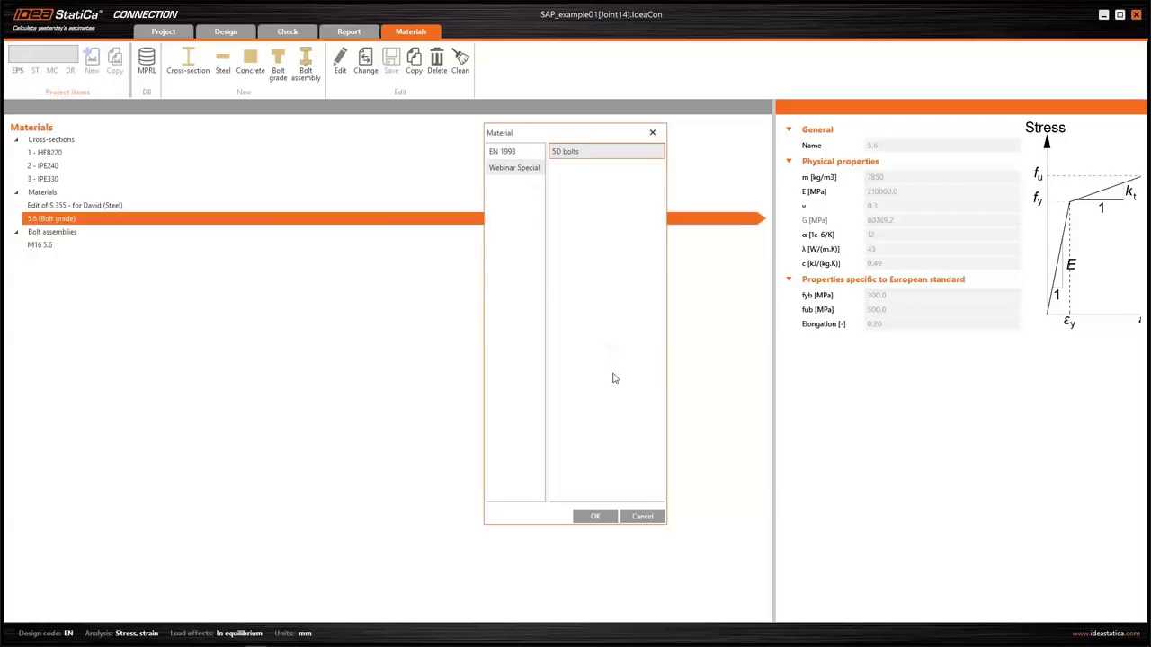
left_click(609, 521)
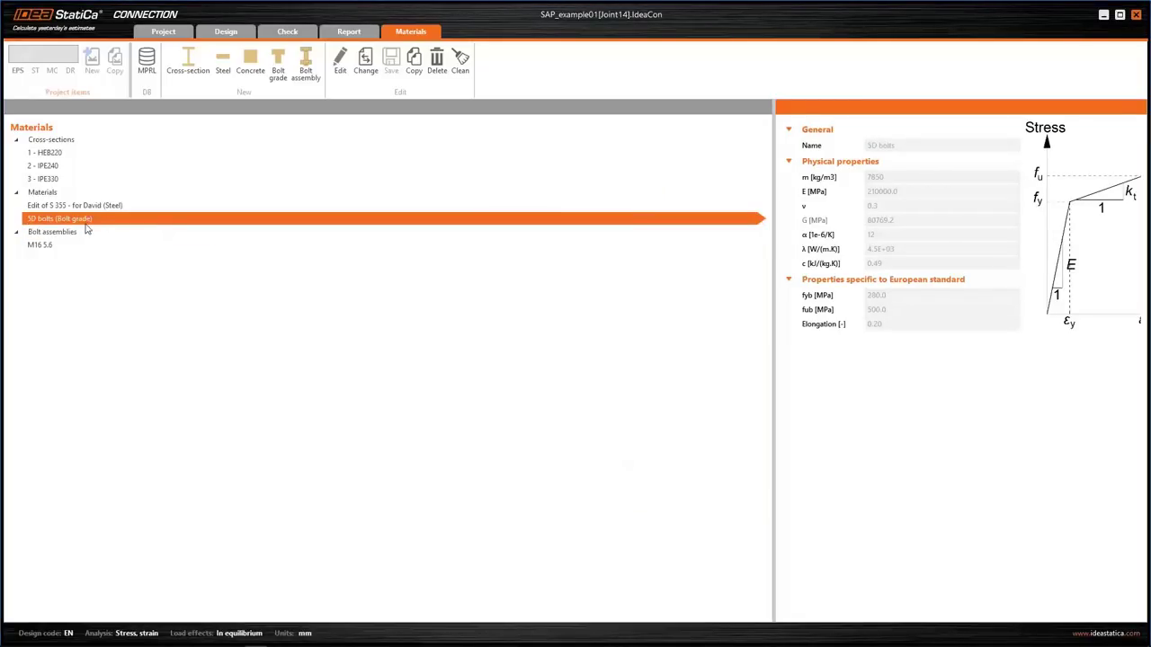
left_click(45, 249)
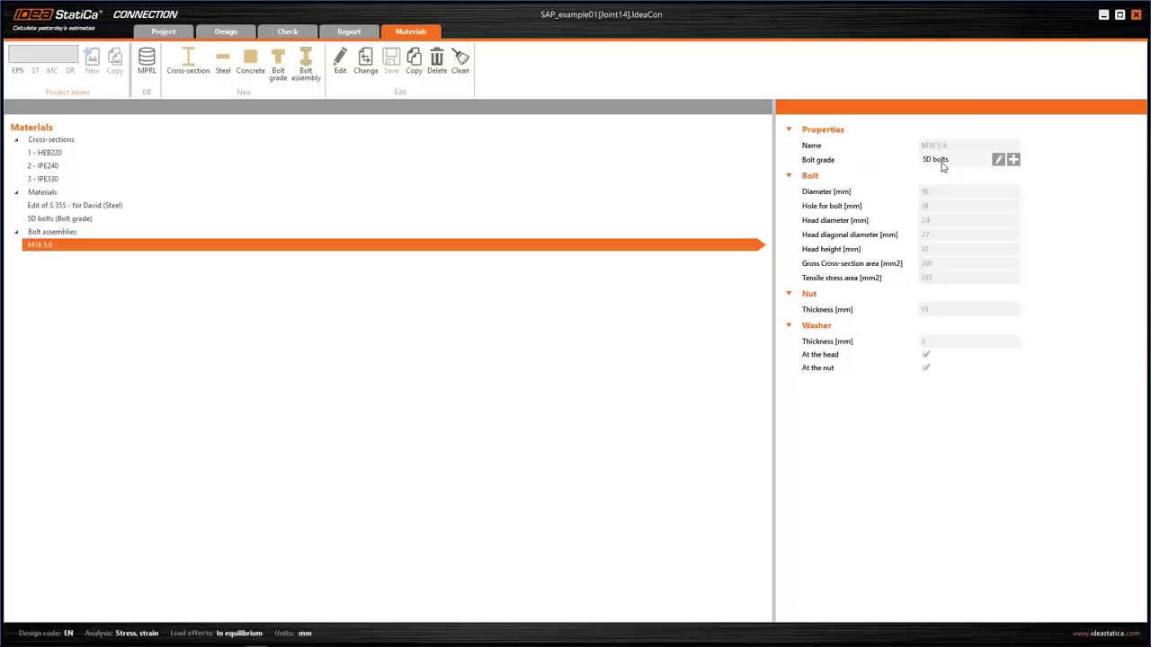
Connect beam 25 IPE330 to column 9 HE220B with a bolted end plate and wideners, using M16 5.6 bolts
left_click(227, 33)
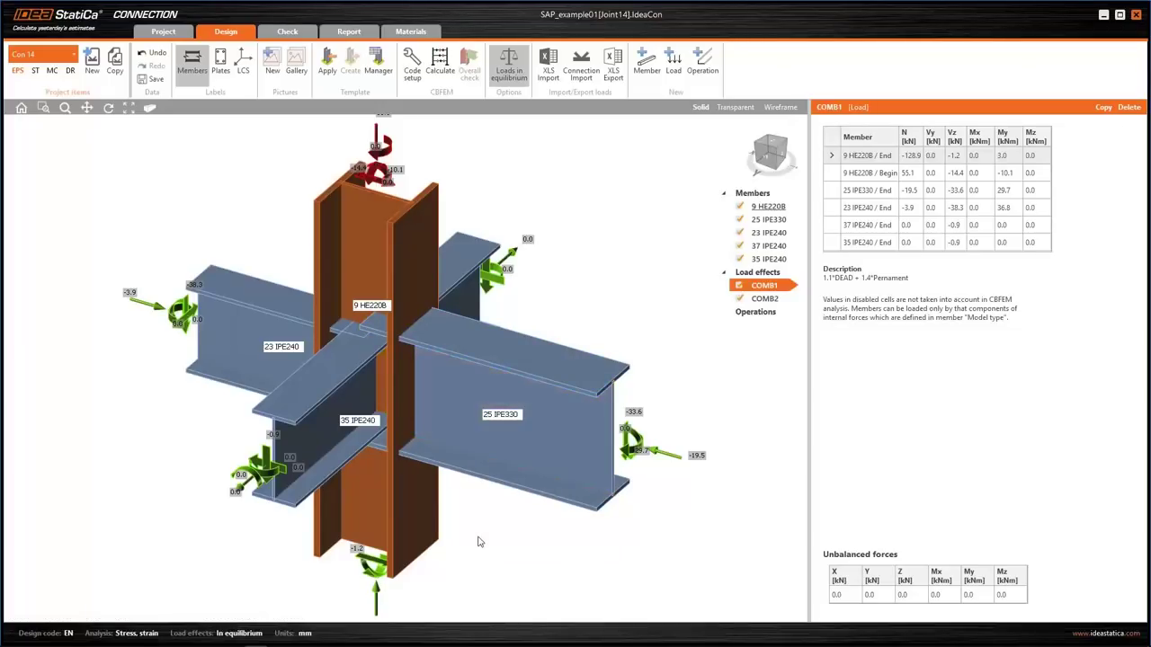
right_click_drag(482, 542, 584, 375)
scroll(584, 448, "down", 2)
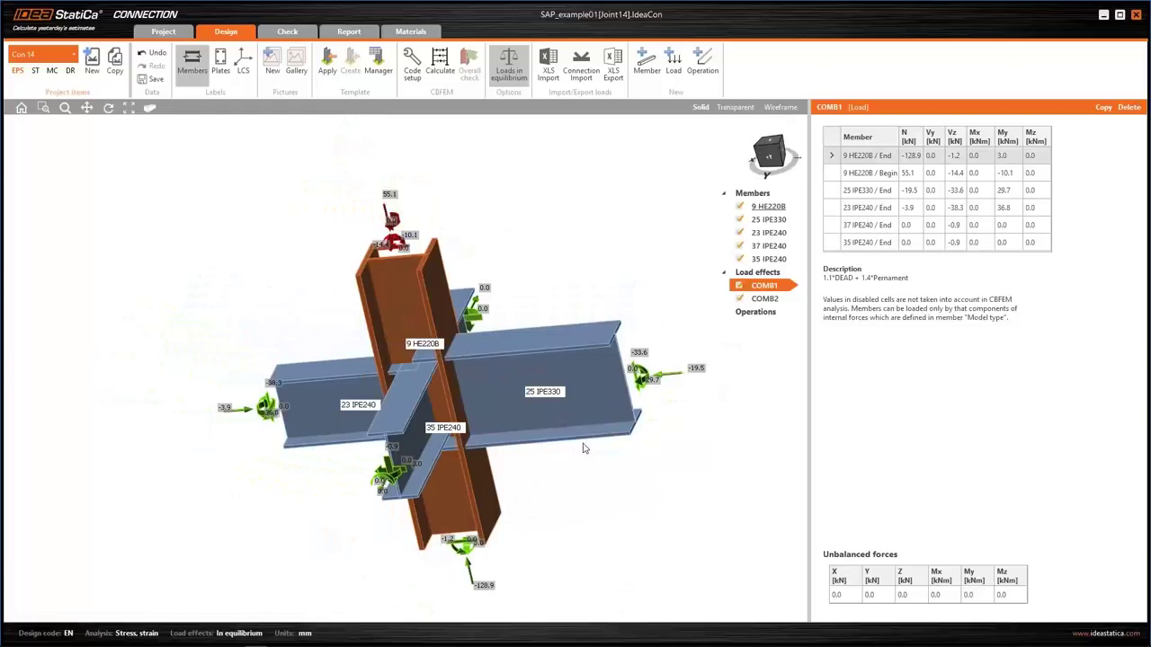
left_click(578, 374)
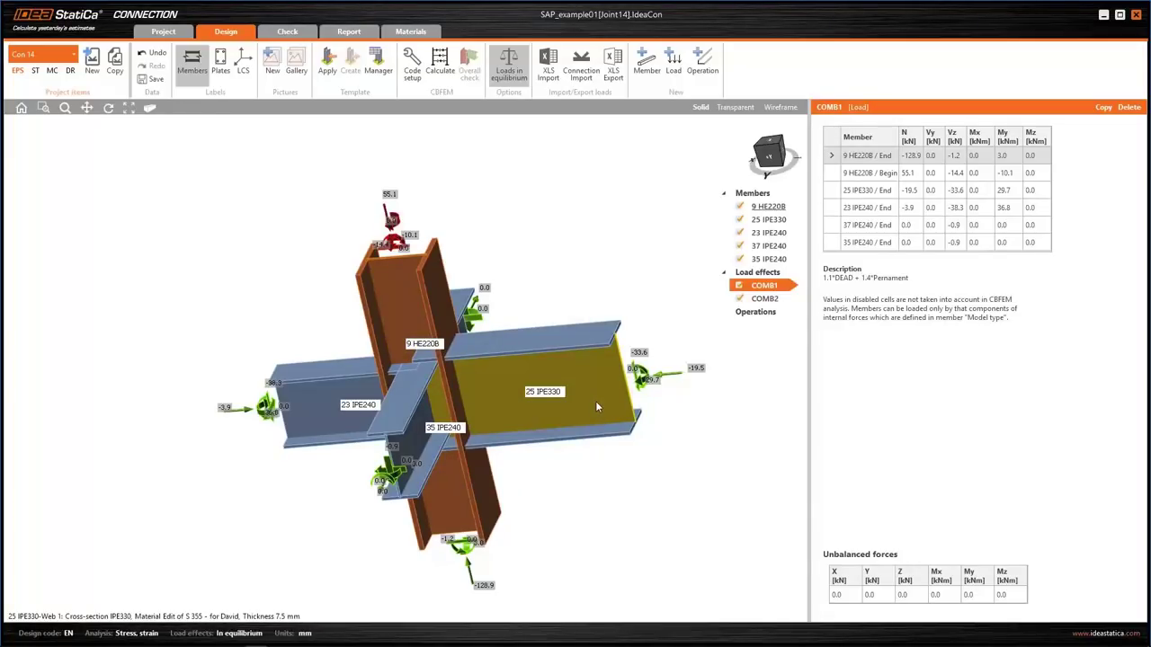
right_click(559, 365)
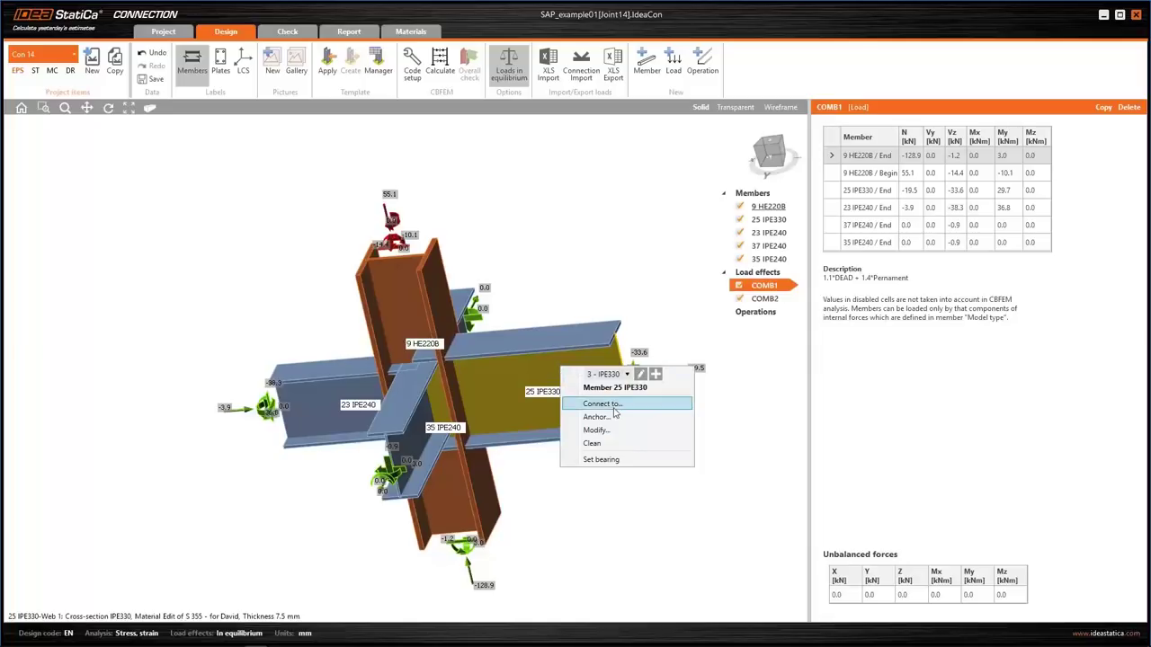
left_click(615, 407)
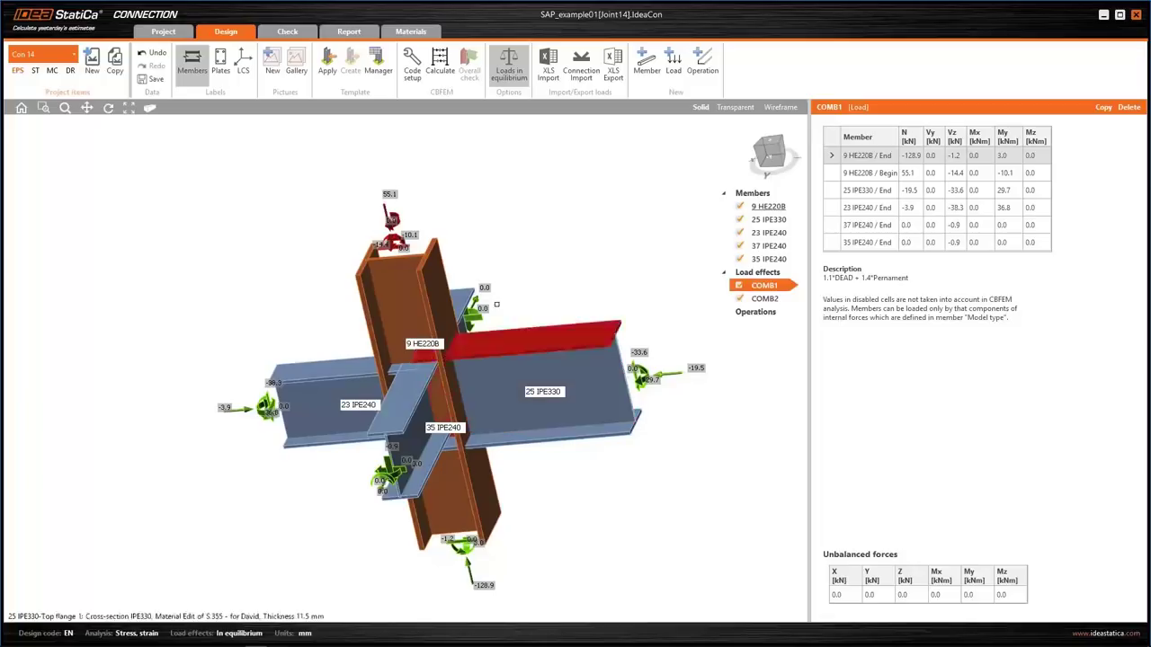
left_click(430, 273)
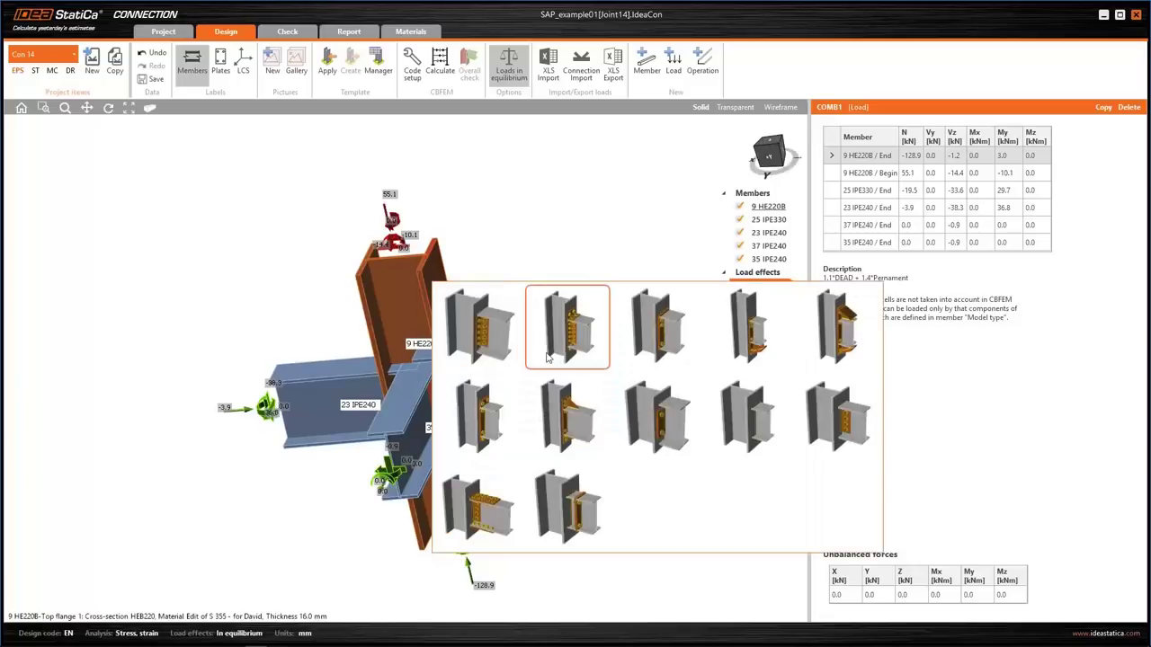
left_click(566, 419)
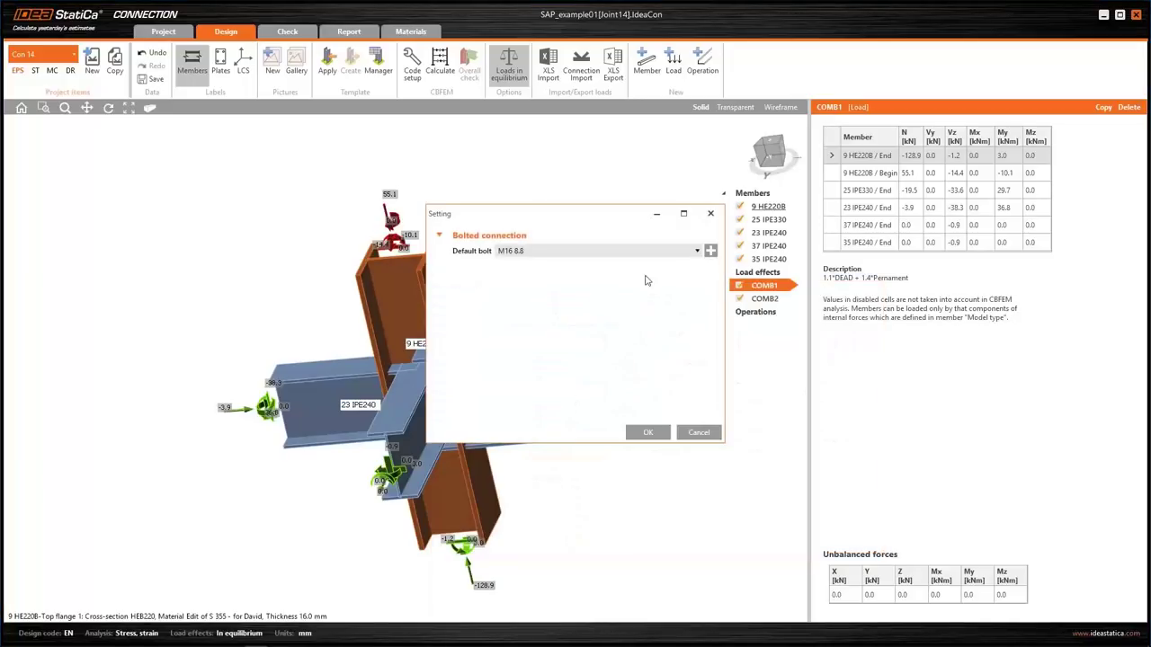
left_click(655, 252)
left_click(530, 272)
left_click(647, 432)
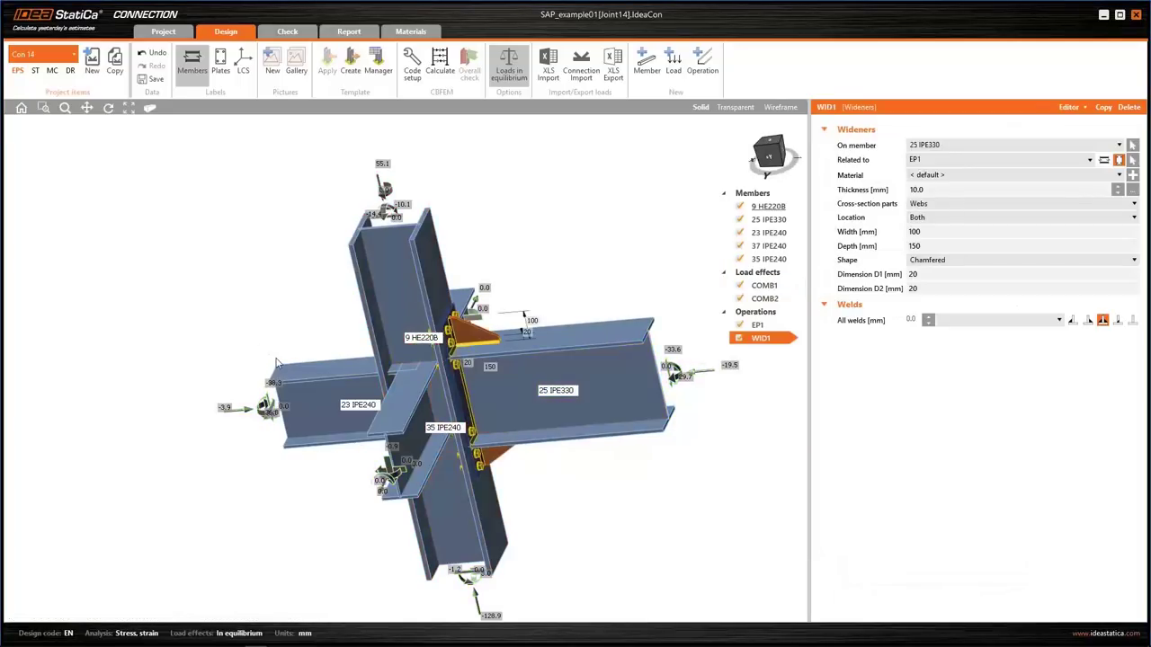
Connect beam 23 IPE240 to the opposite column flange with a bolted end plate and wideners, using M16 5.6 bolts
right_click_drag(504, 385, 389, 459)
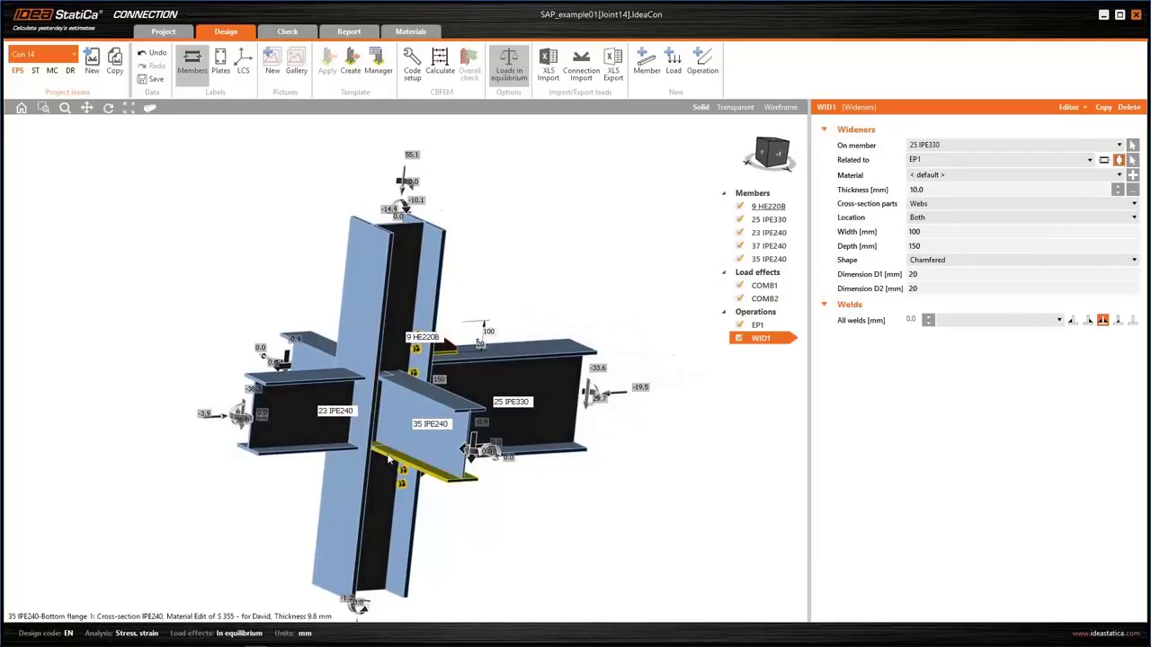
right_click(306, 407)
left_click(346, 439)
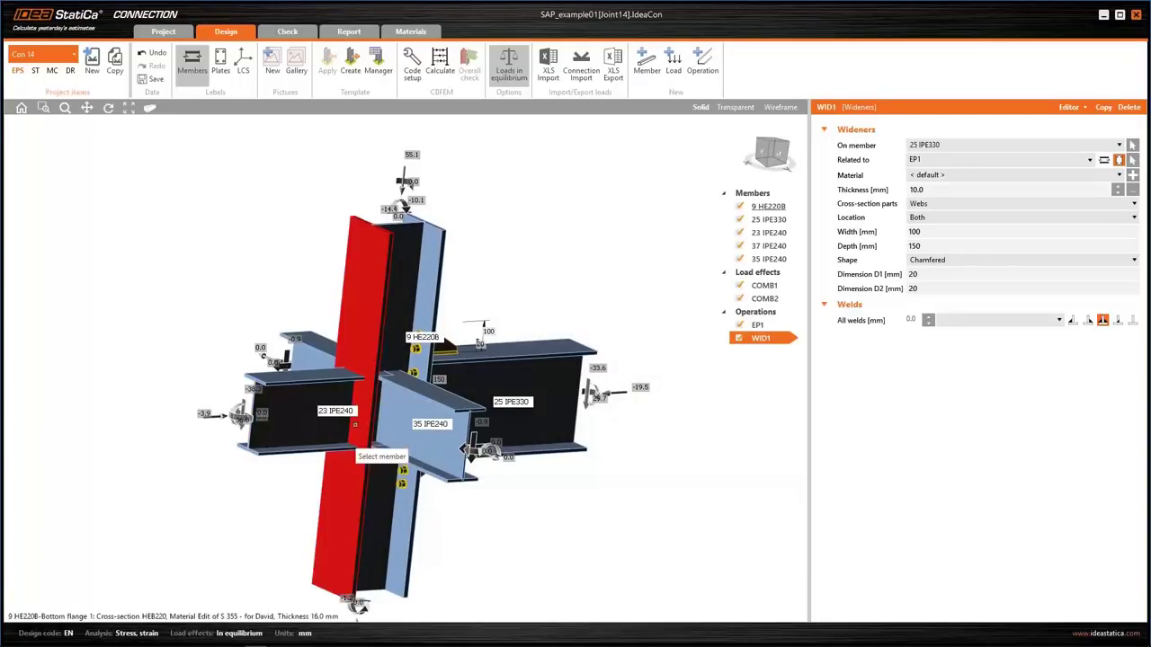
left_click(371, 304)
left_click(505, 423)
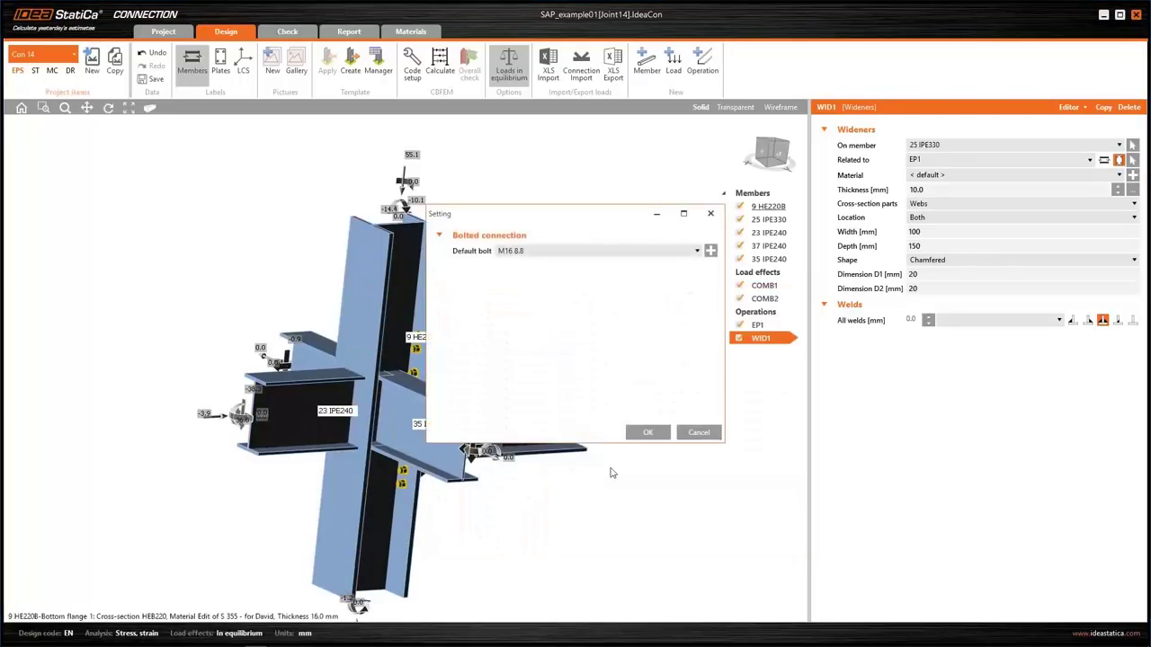
left_click(615, 253)
left_click(525, 263)
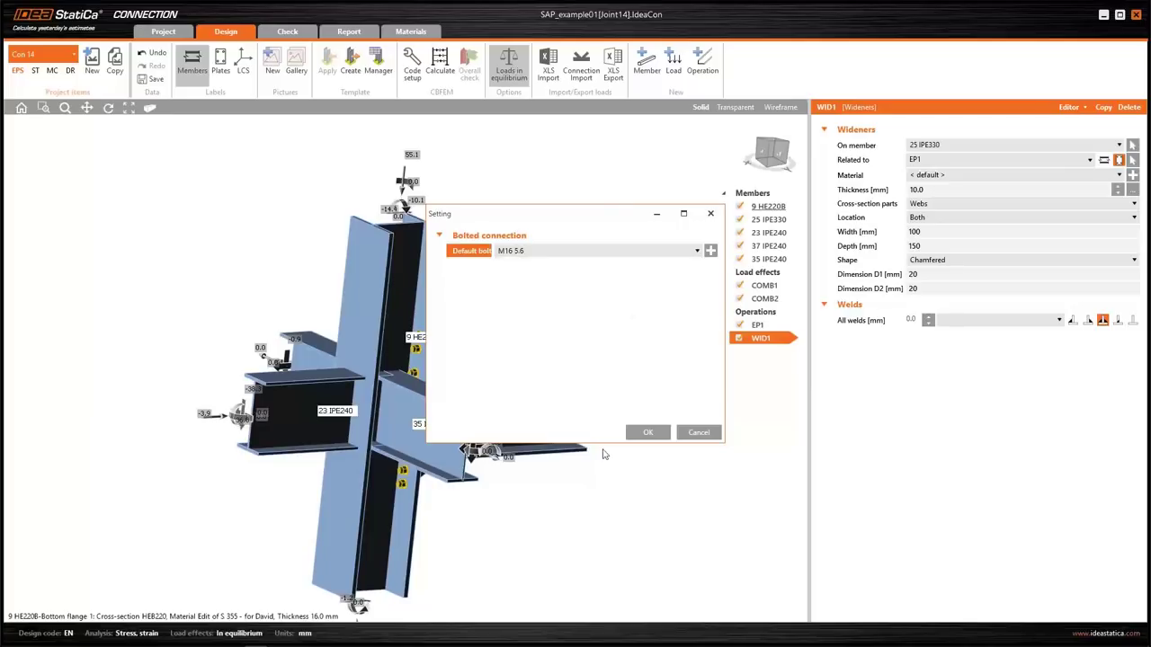
left_click(633, 432)
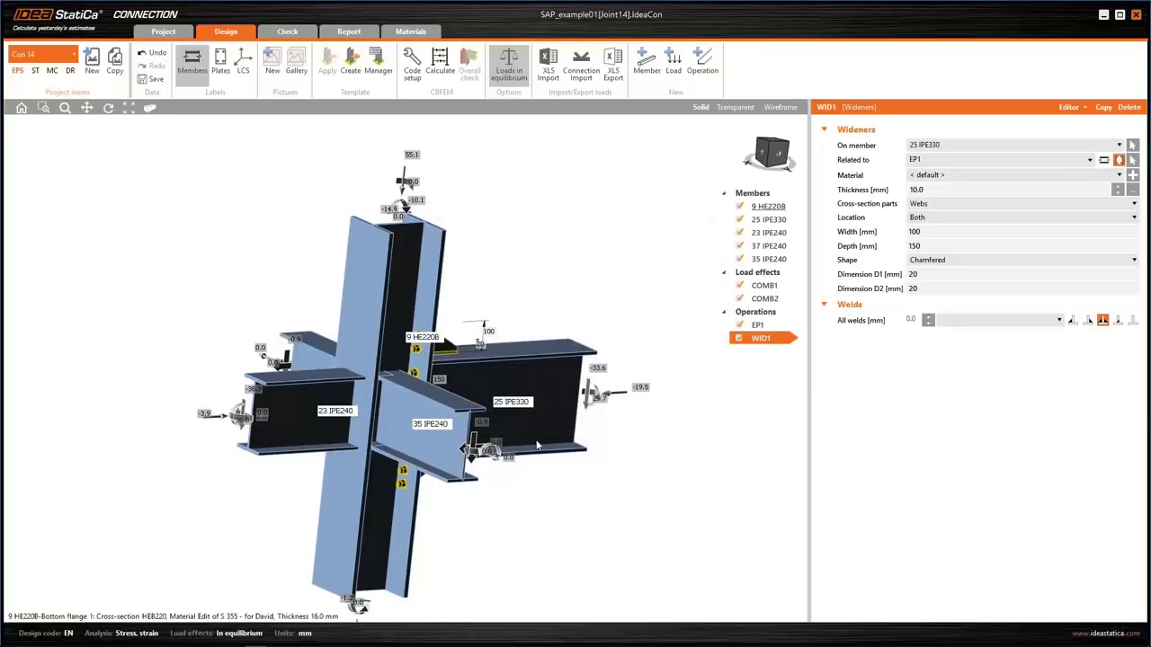
View the joint from the front and examine the dimensioned drawing of the 23 IPE240 beam's end plate in the Plate editor
right_click(525, 286)
left_click(583, 317)
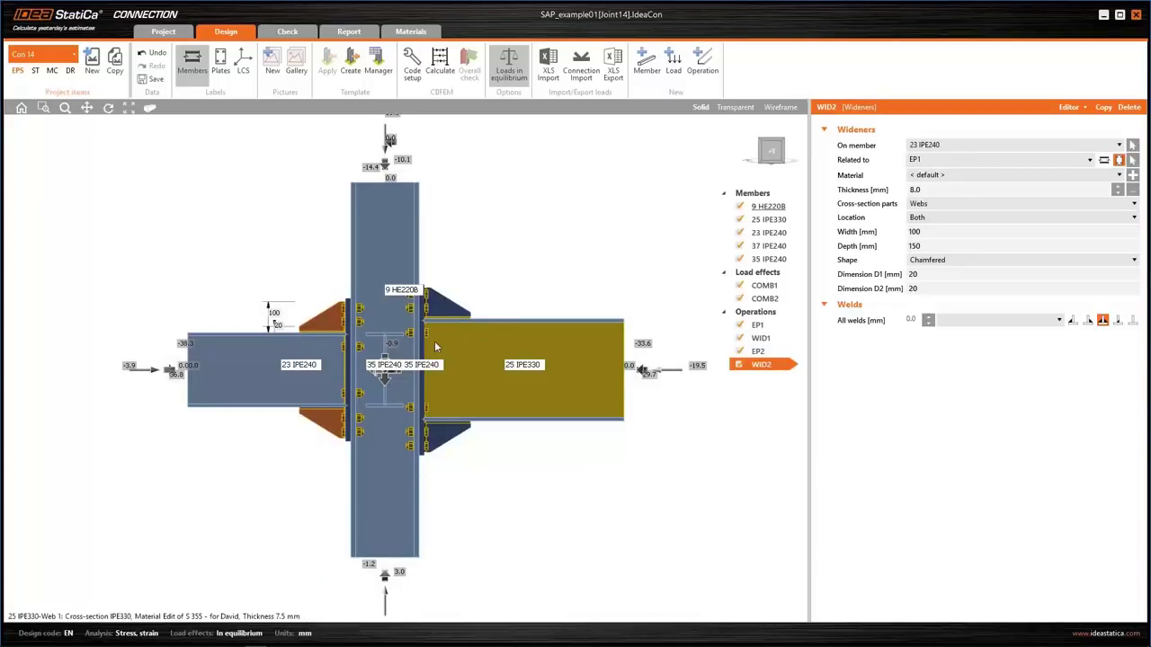
scroll(460, 297, "up", 2)
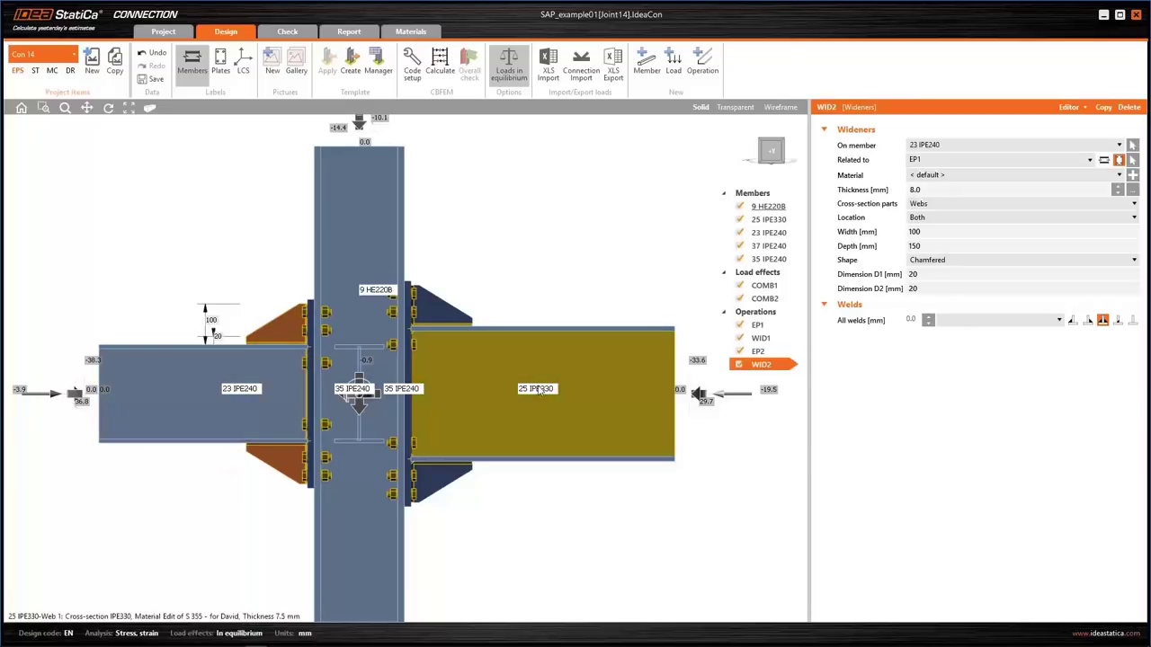
scroll(336, 327, "up", 2)
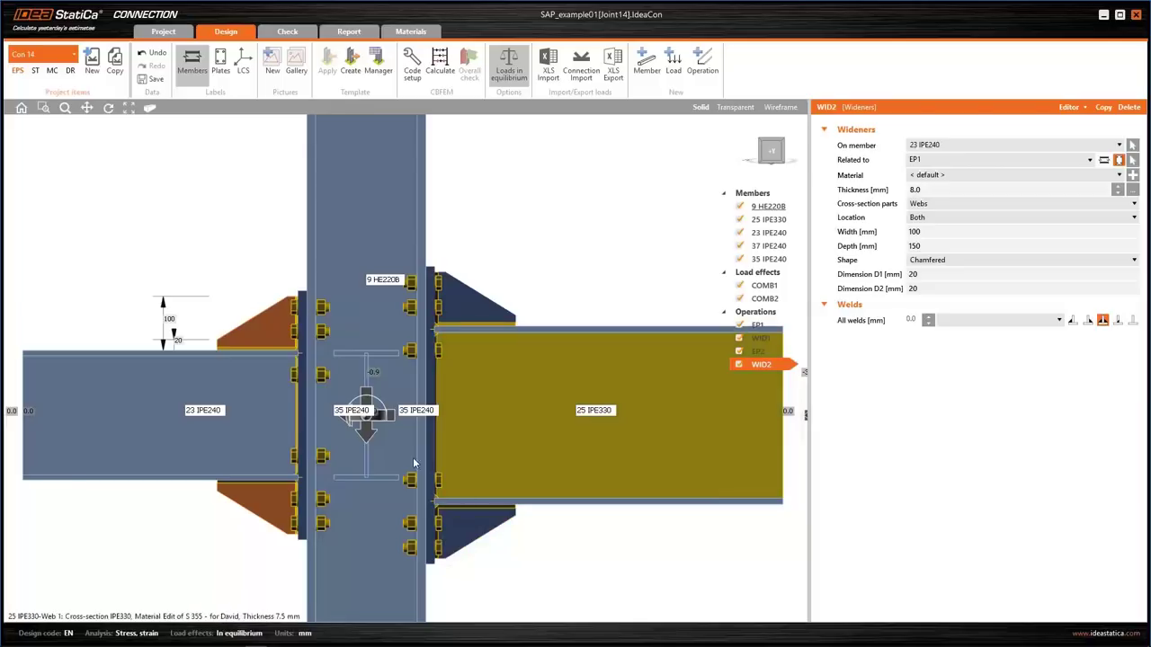
left_click(306, 308)
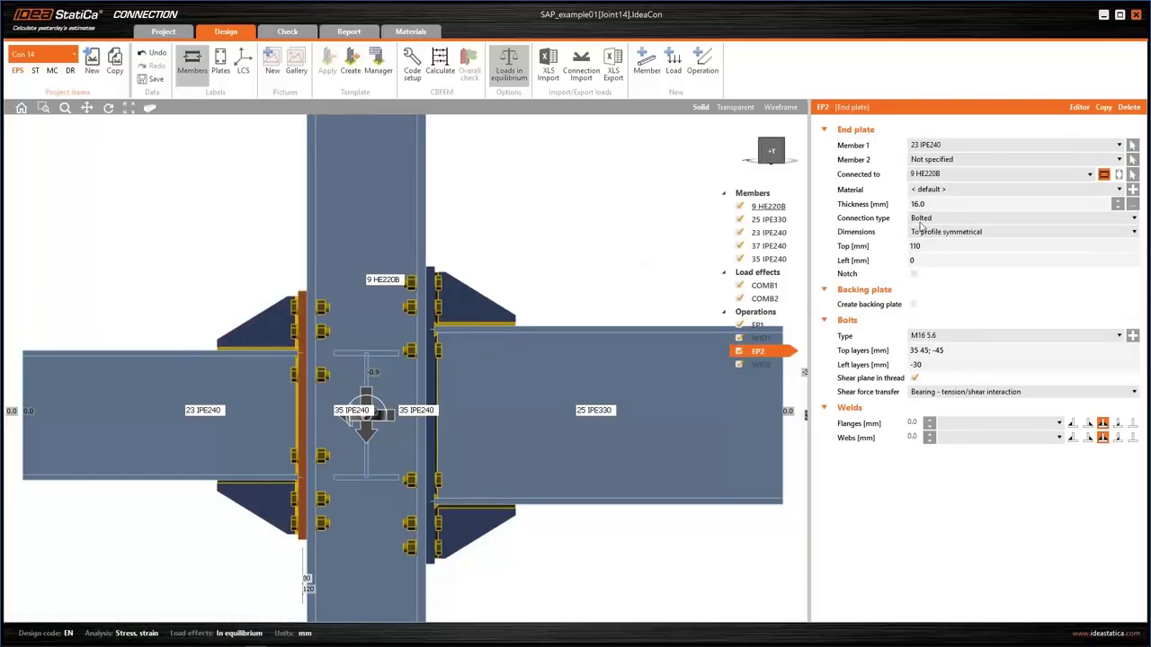
left_click(1079, 108)
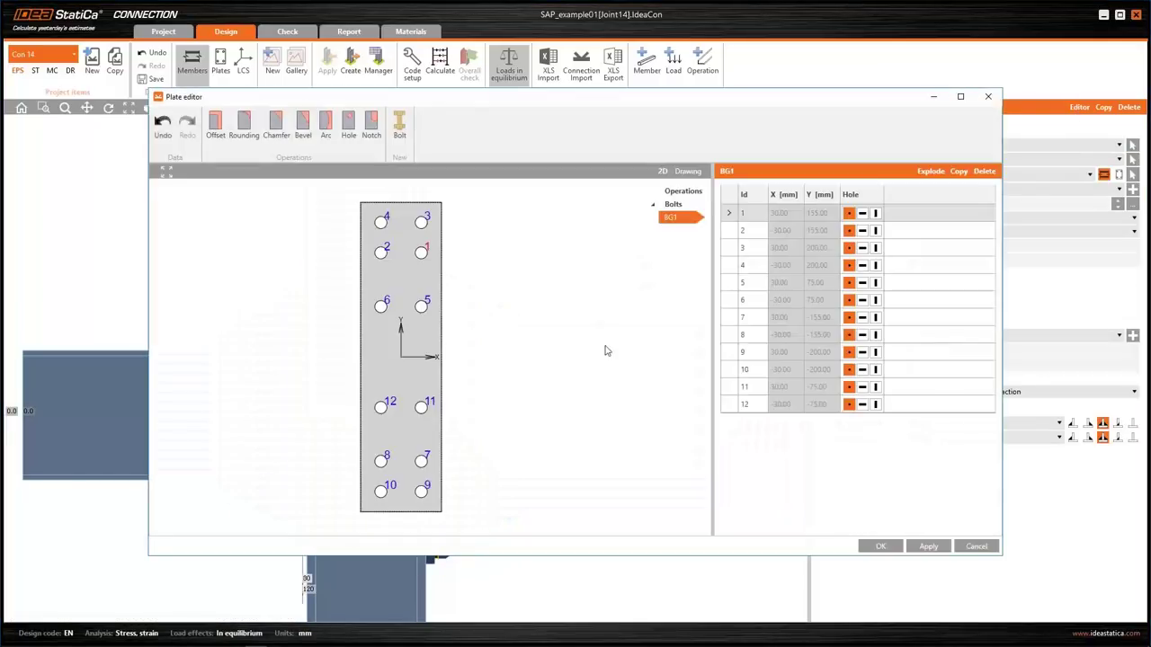
left_click(690, 172)
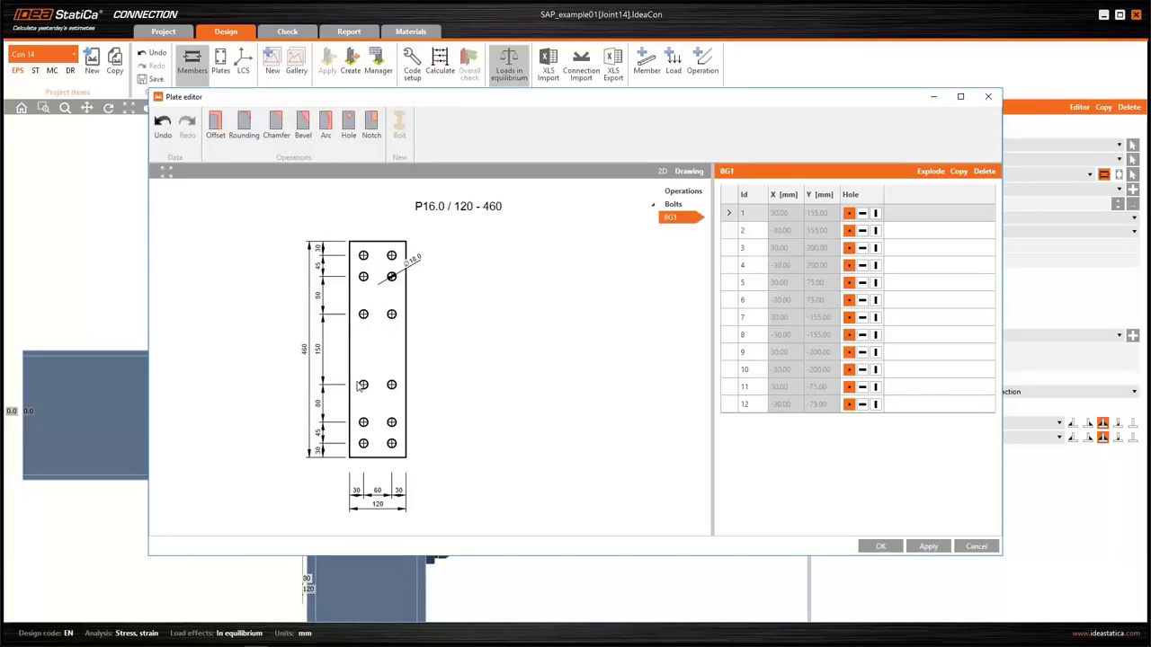
left_click(880, 546)
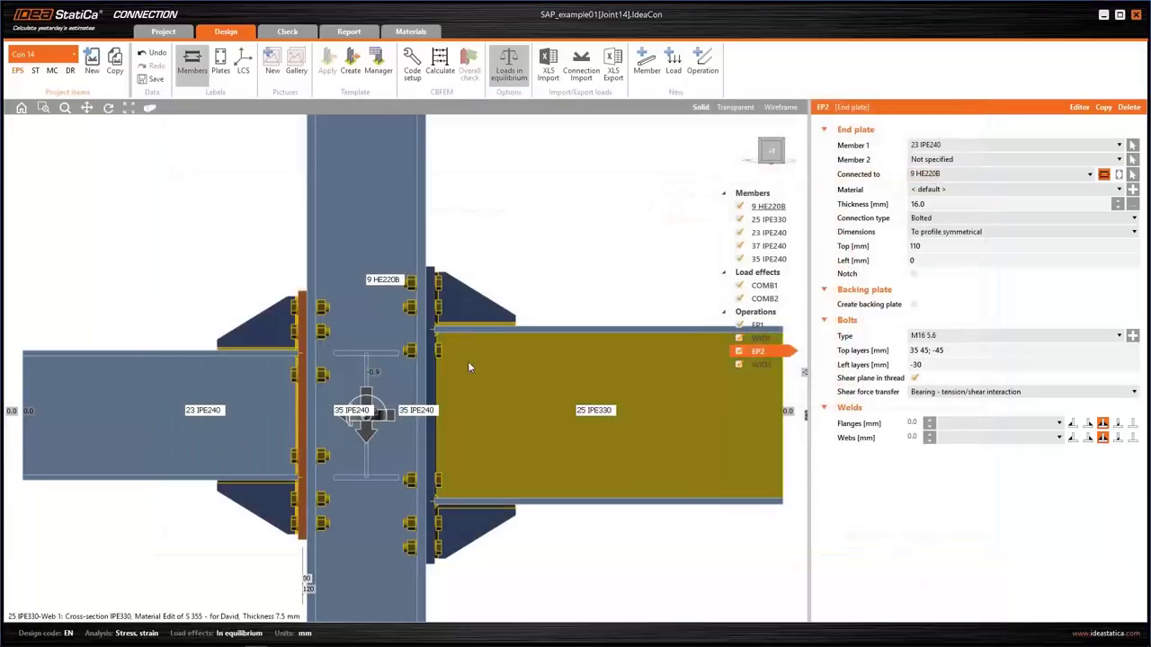
Examine the dimensioned drawing of the 25 IPE330 beam's end plate in the Plate editor, then close the editor
left_click(434, 292)
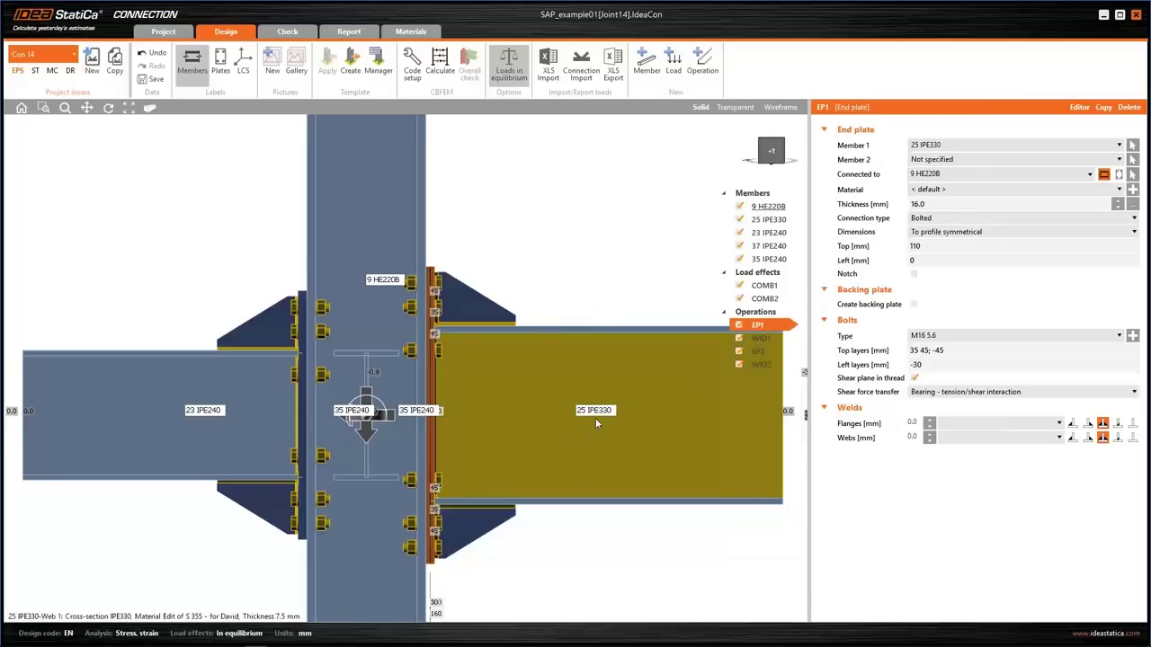
left_click(1078, 108)
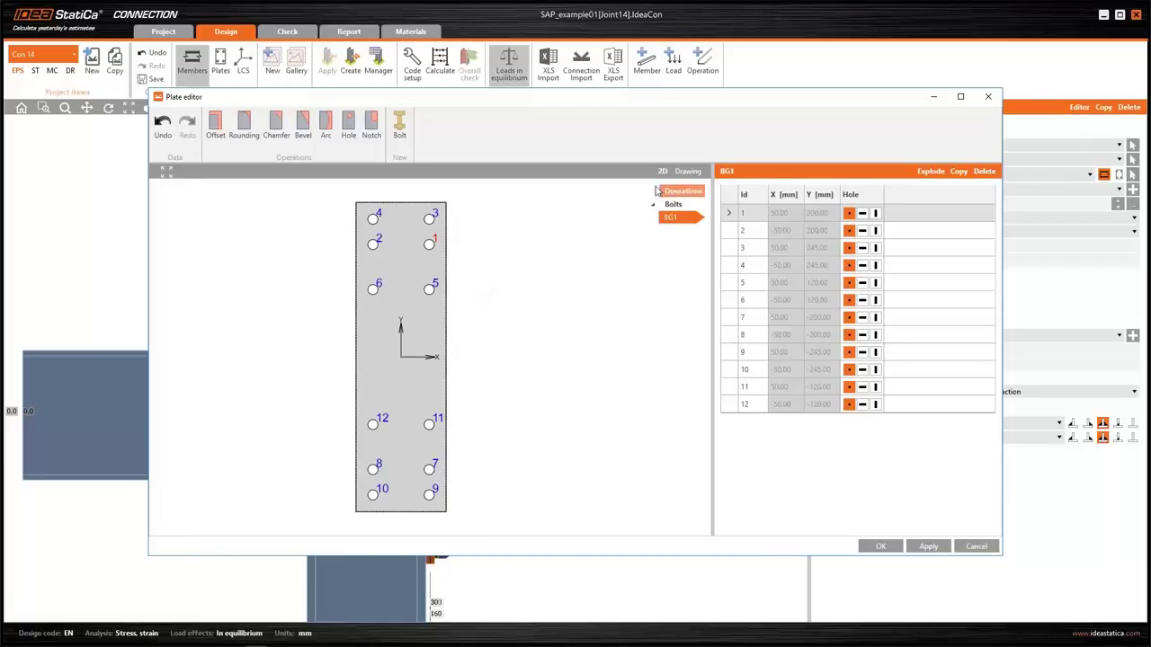
left_click(691, 171)
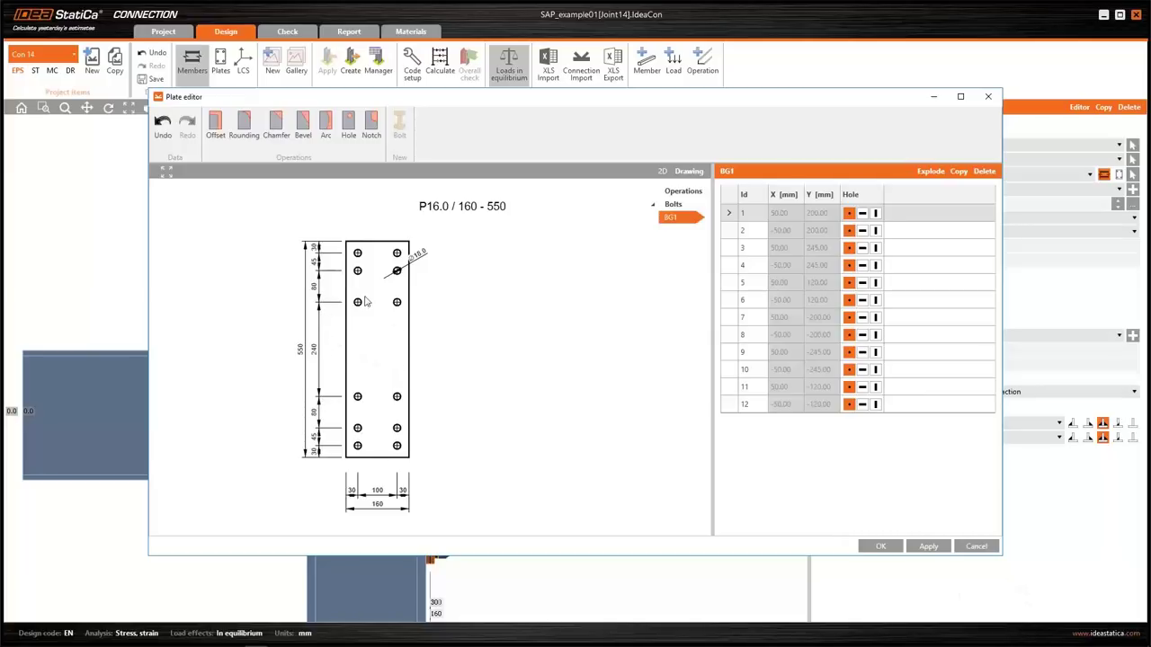
left_click(880, 546)
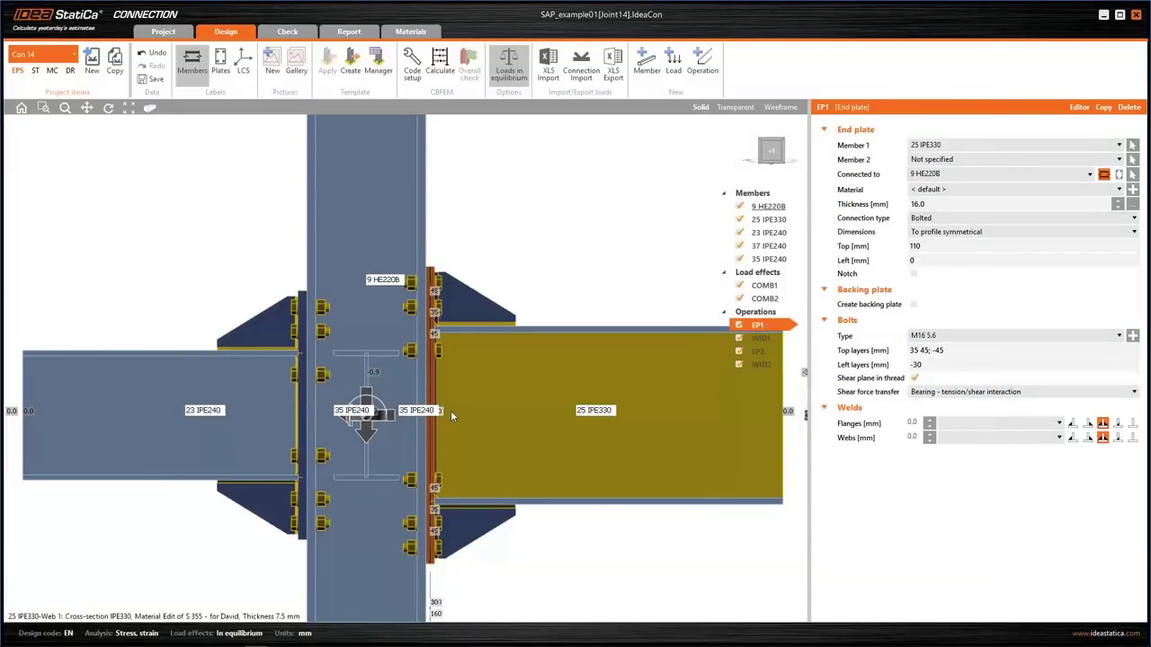
Connect beam 35 IPE240 to the web of column 9 HE220B with a bolted stub, using M16 5.6 bolts
scroll(455, 347, "down", 2)
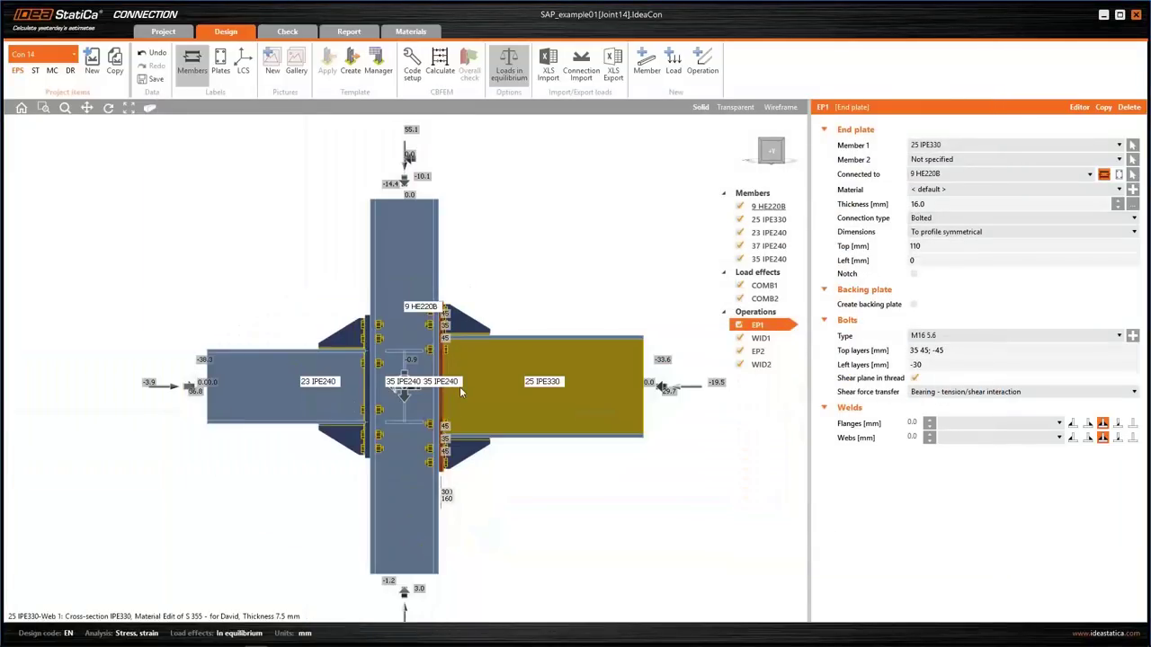
scroll(452, 331, "up", 1)
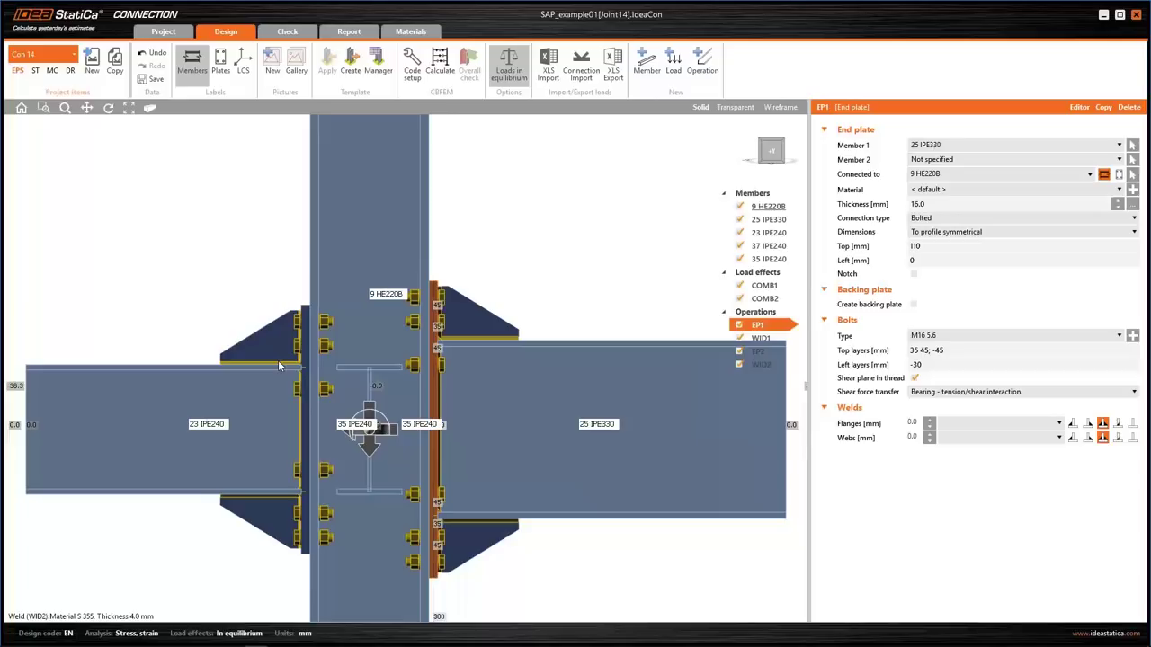
scroll(278, 360, "down", 5)
right_click_drag(277, 360, 378, 378)
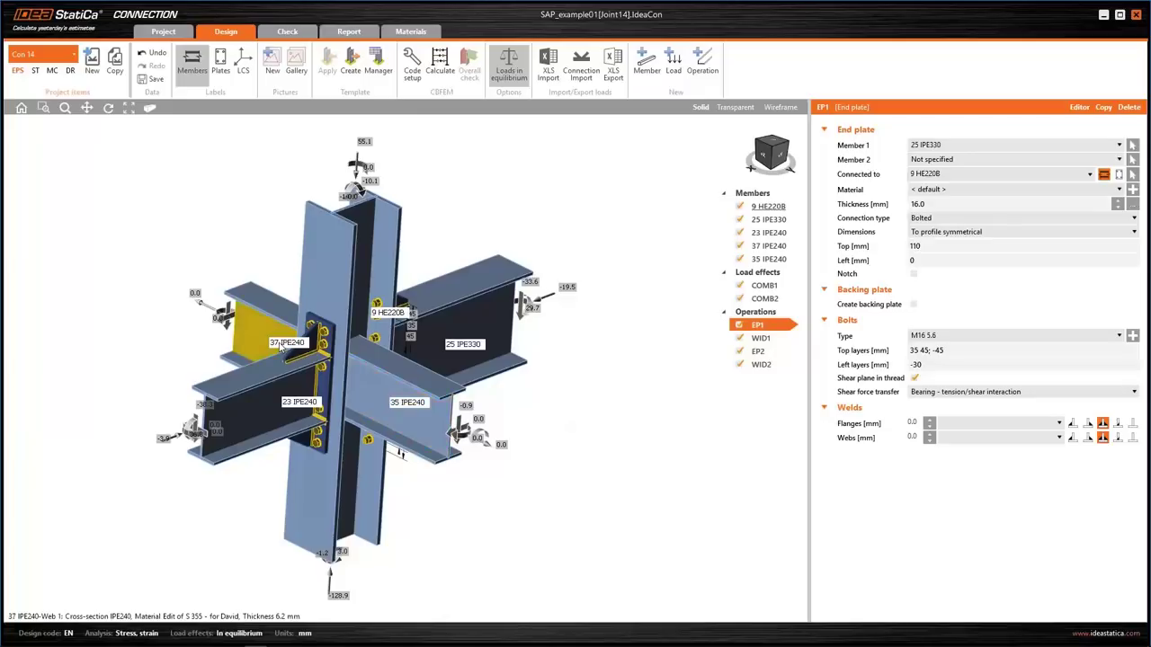
right_click(420, 428)
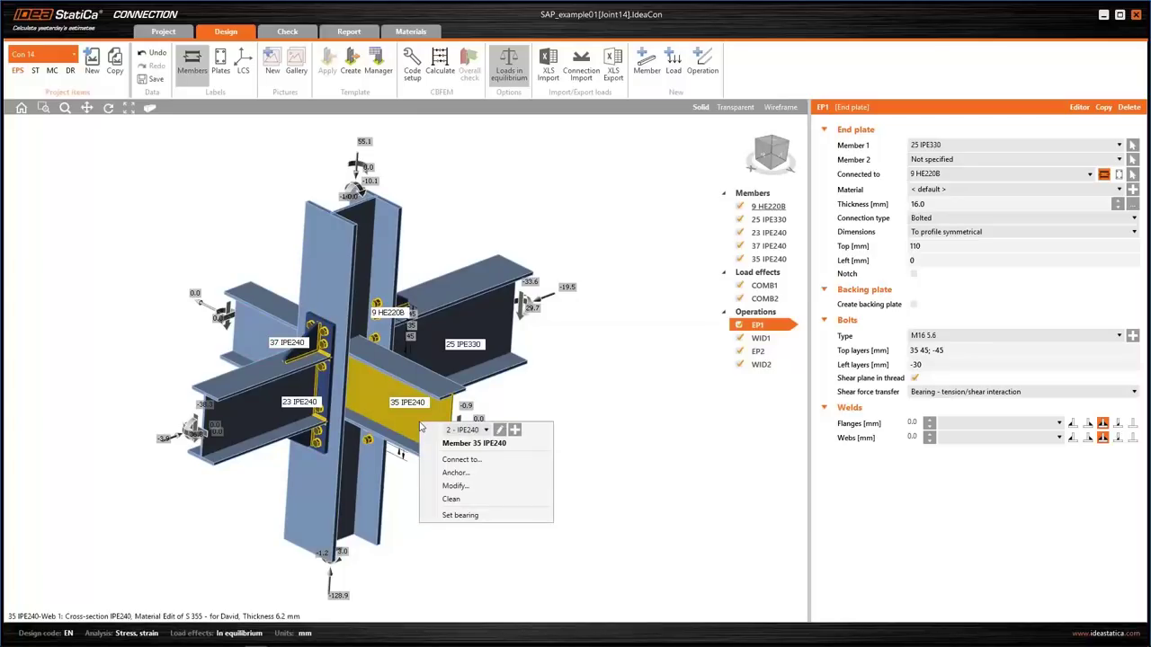
left_click(461, 460)
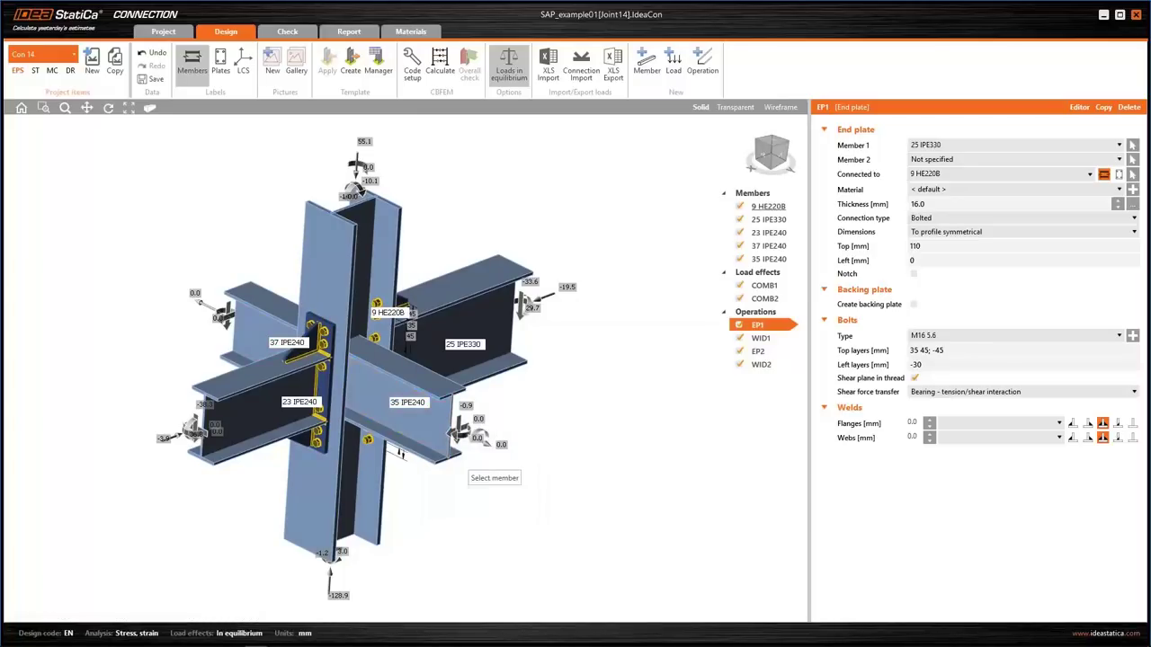
left_click(360, 216)
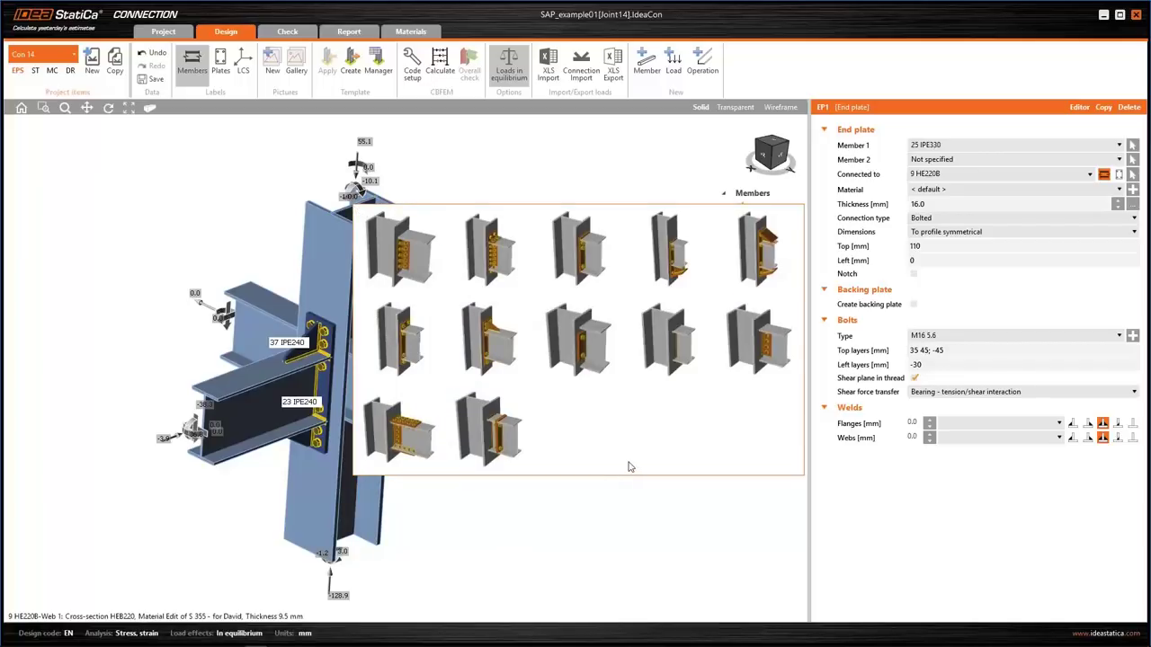
left_click(512, 441)
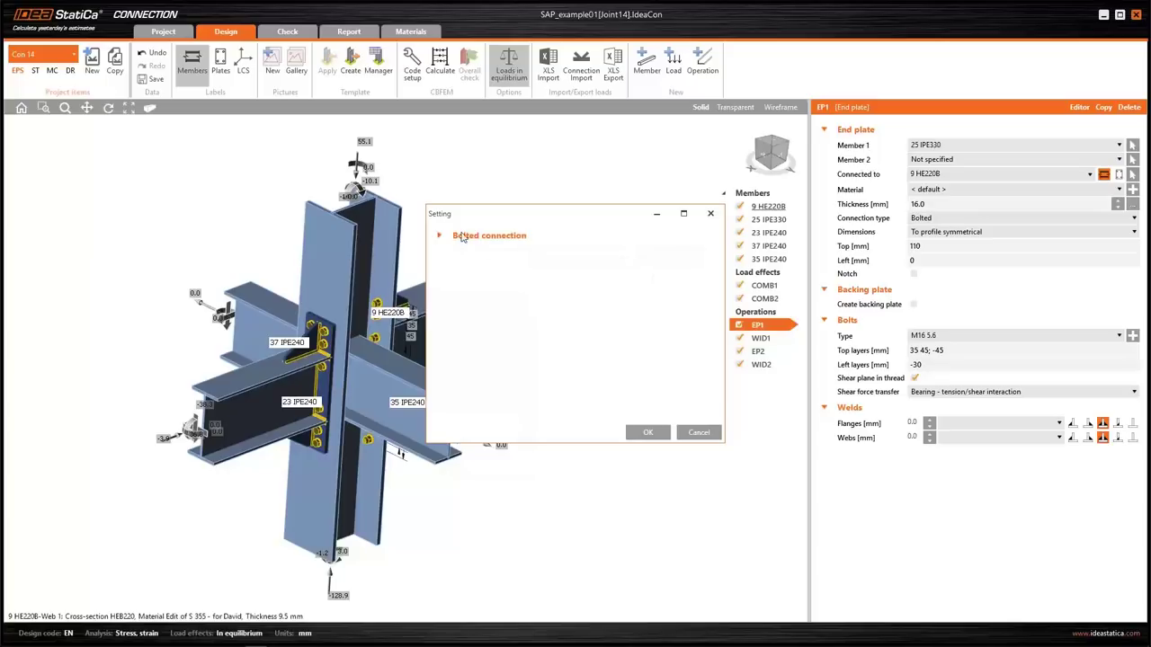
left_click(553, 251)
left_click(557, 270)
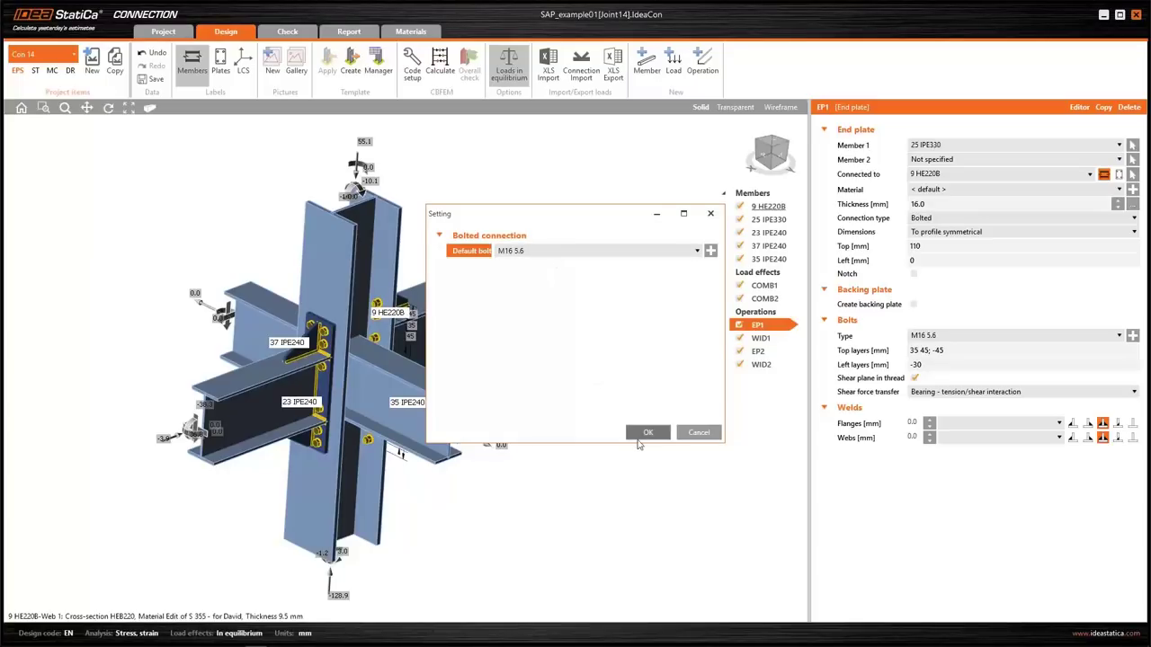
left_click(640, 433)
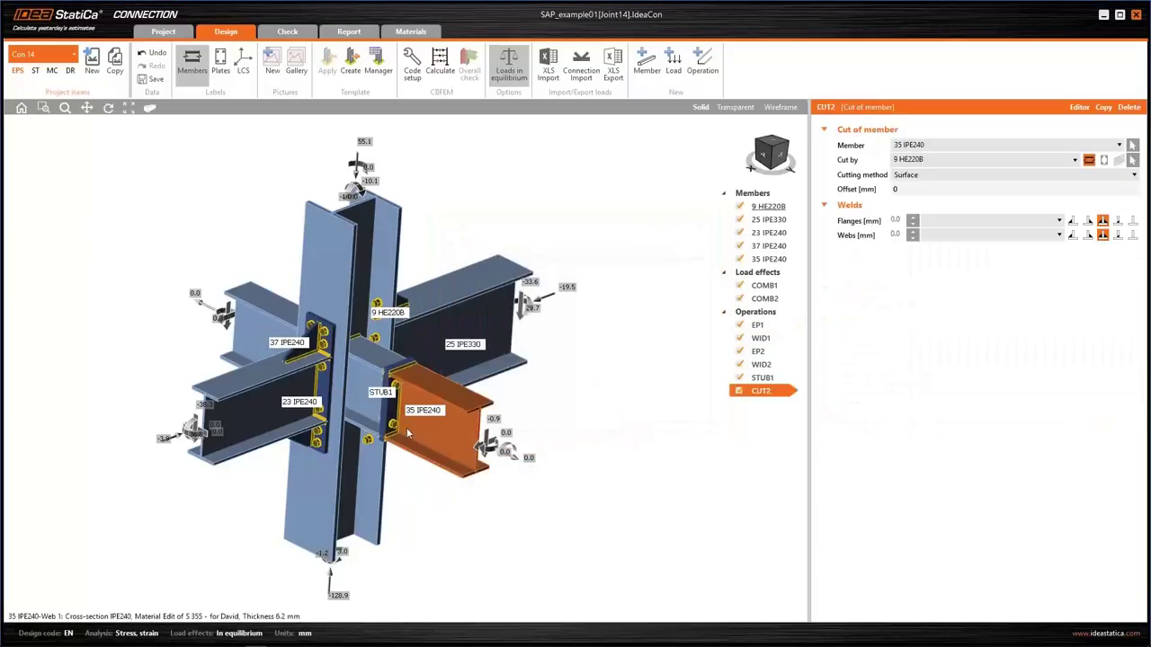
Switch off operation CUT2, which cuts beam 35 IPE240 at the column, after comparing the joint with and without it
right_click_drag(539, 537, 451, 376)
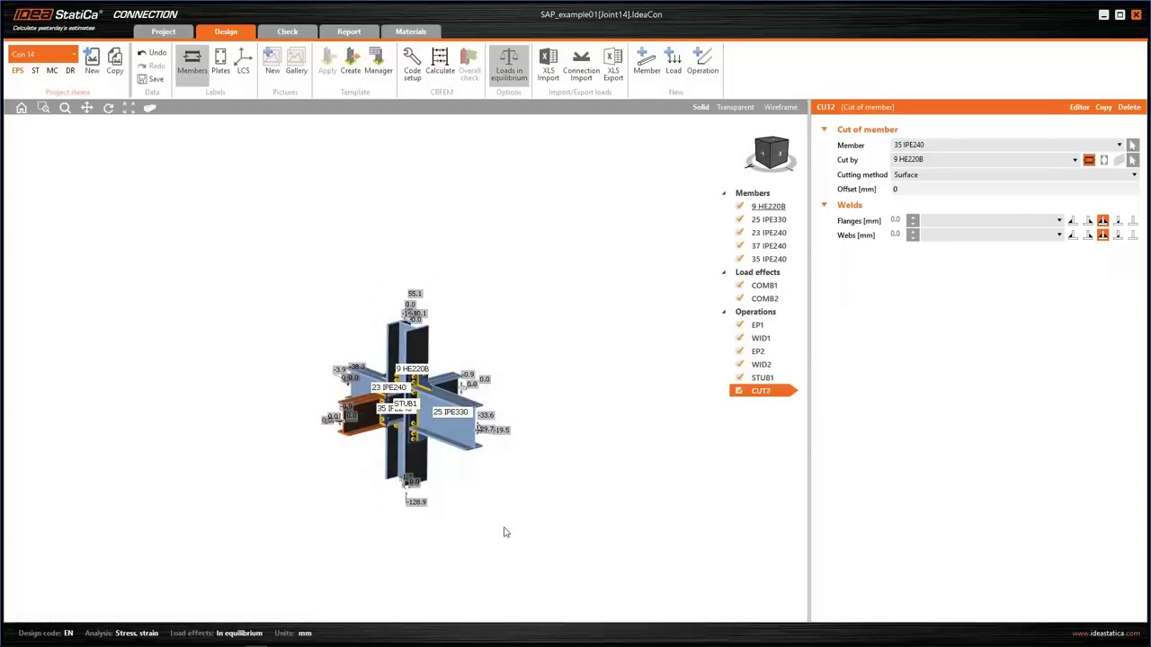
right_click_drag(506, 533, 506, 522)
scroll(371, 358, "up", 6)
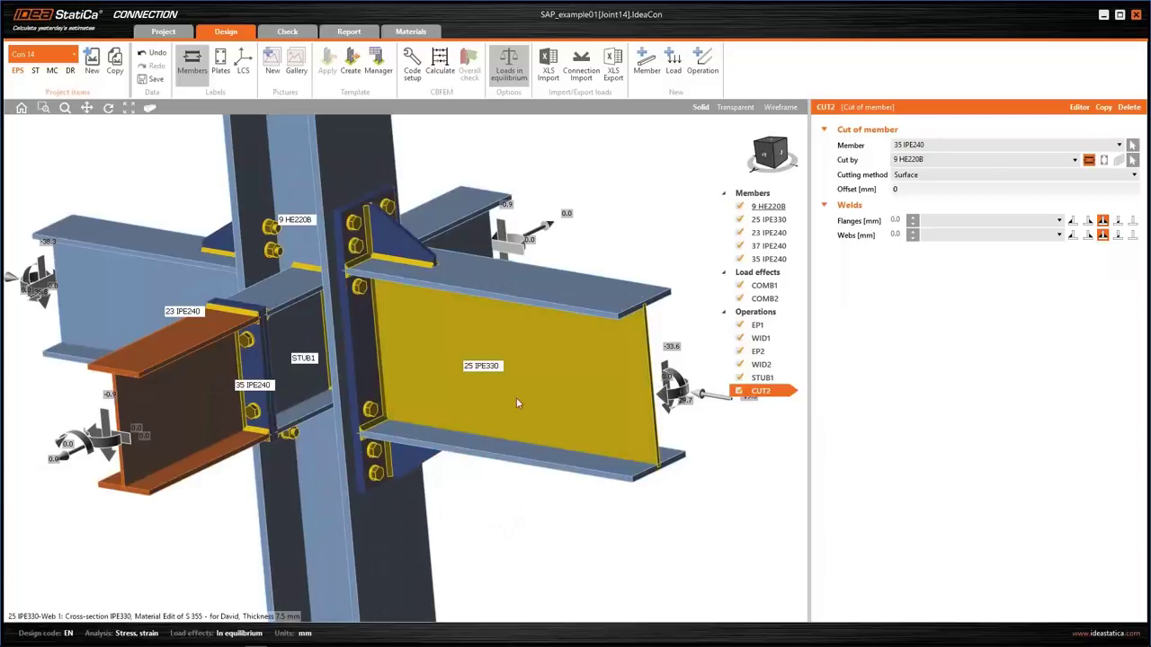
scroll(477, 478, "down", 2)
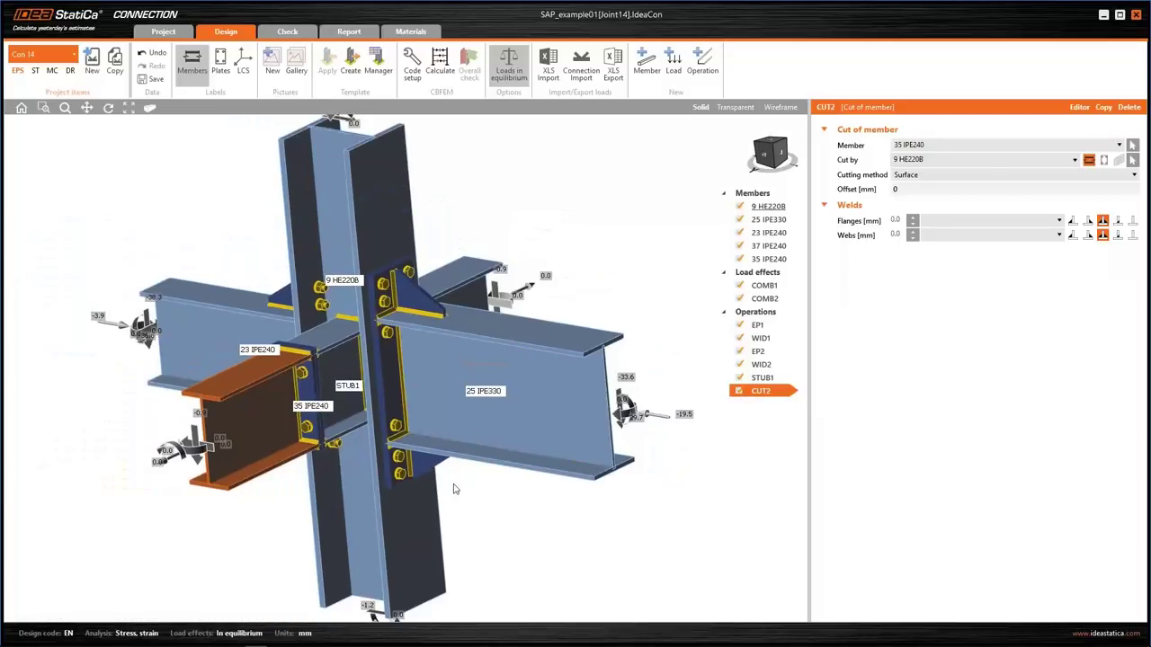
left_click(739, 392)
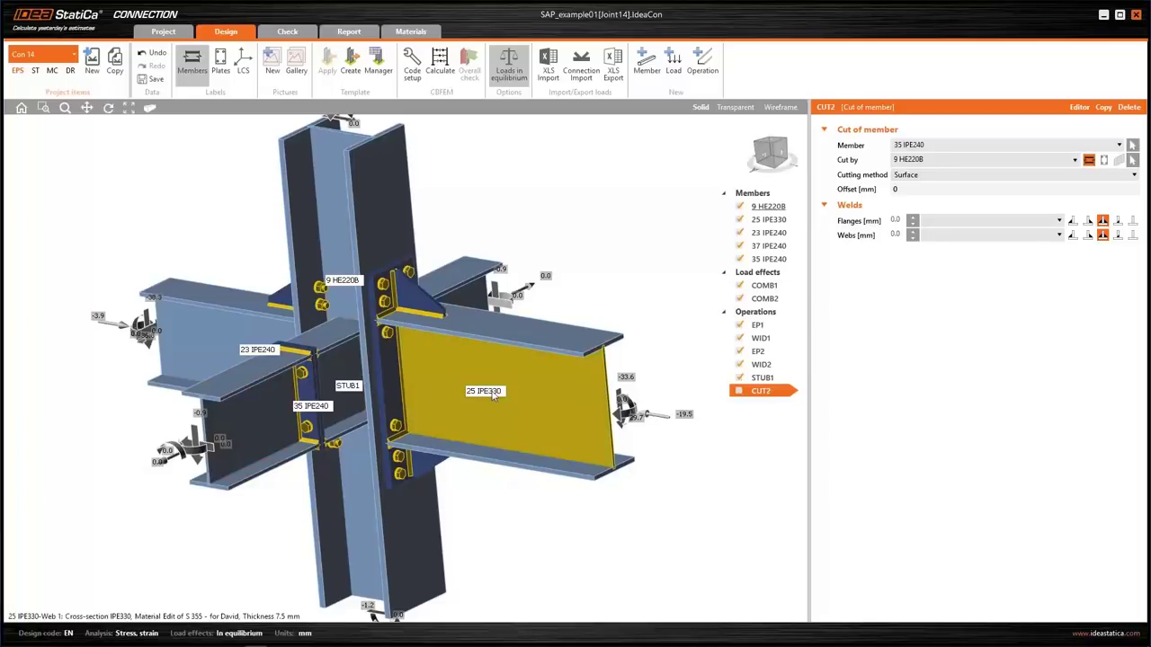
scroll(545, 402, "up", 2)
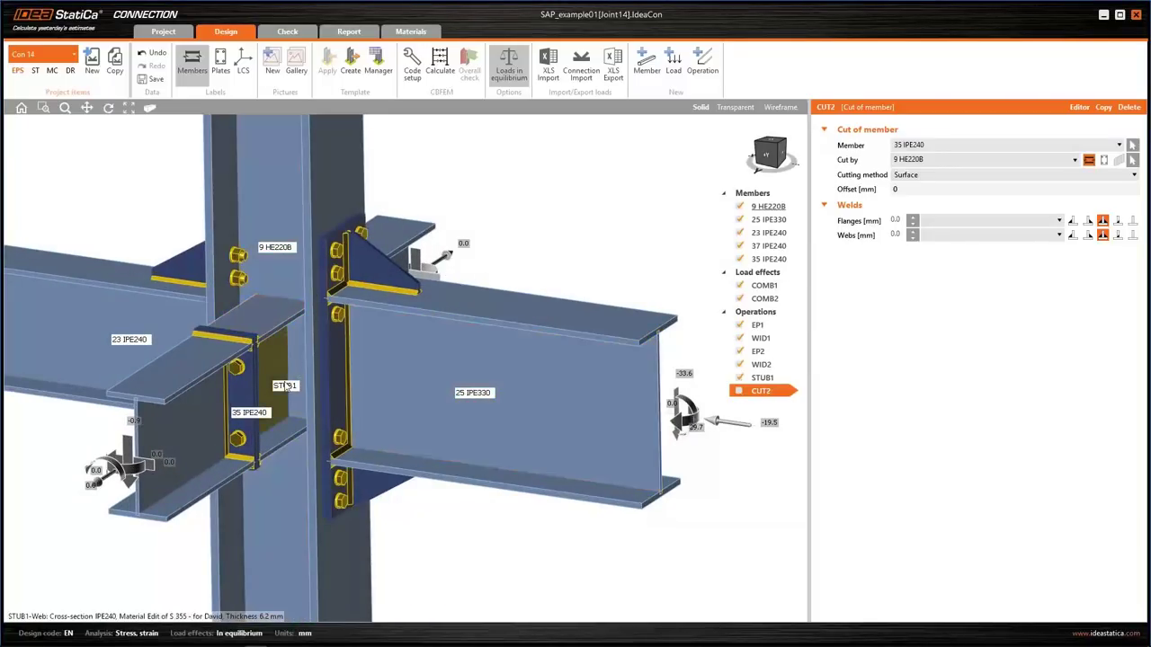
left_click(739, 392)
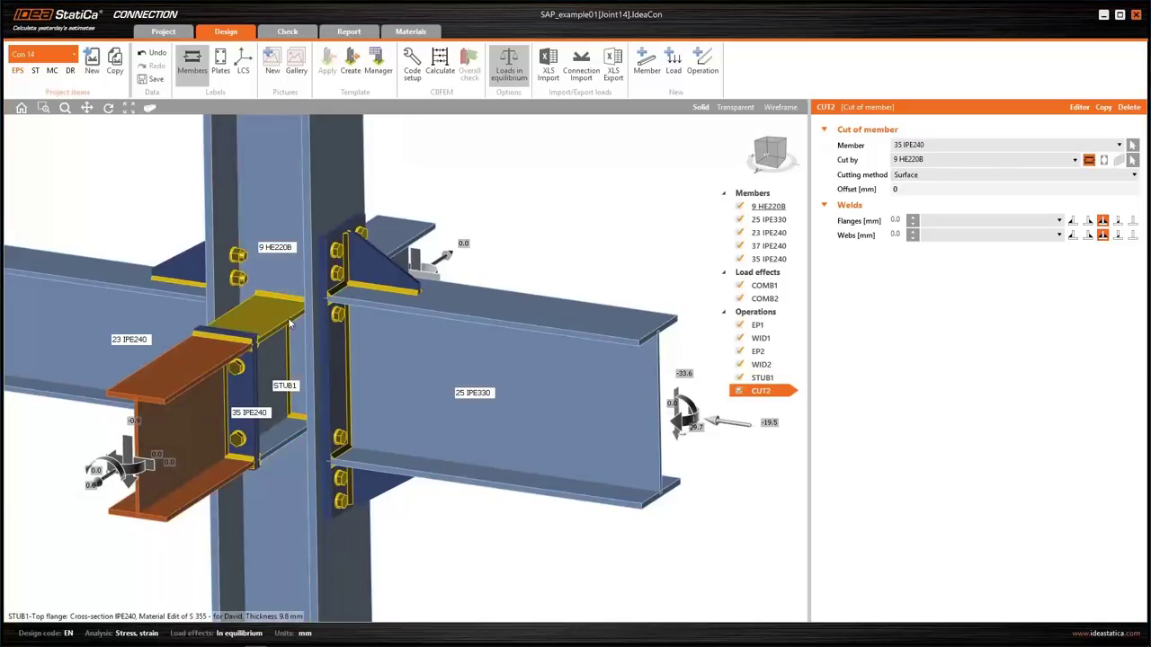
scroll(434, 369, "down", 3)
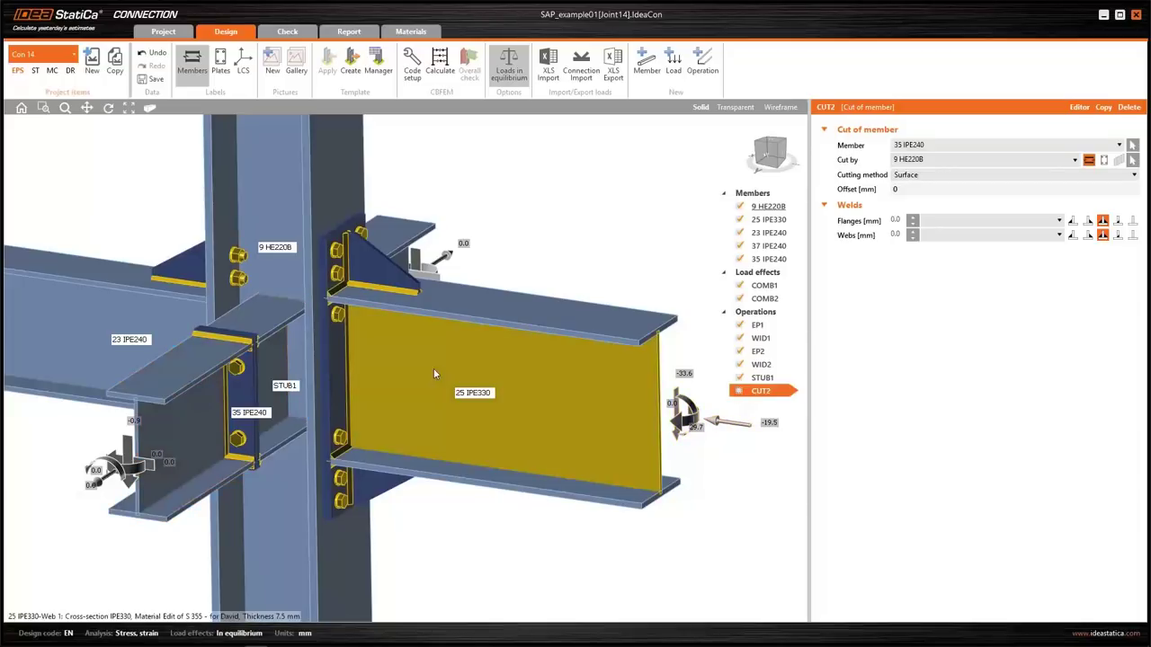
Connect beam 37 IPE240 to the web of column 9 HE220B with bolted L80X6 cleats, using M16 5.6 bolts
mouse_move(570, 463)
right_mouse_down()
mouse_move(537, 476)
mouse_move(615, 321)
mouse_move(550, 320)
mouse_move(589, 457)
mouse_move(558, 454)
right_mouse_up()
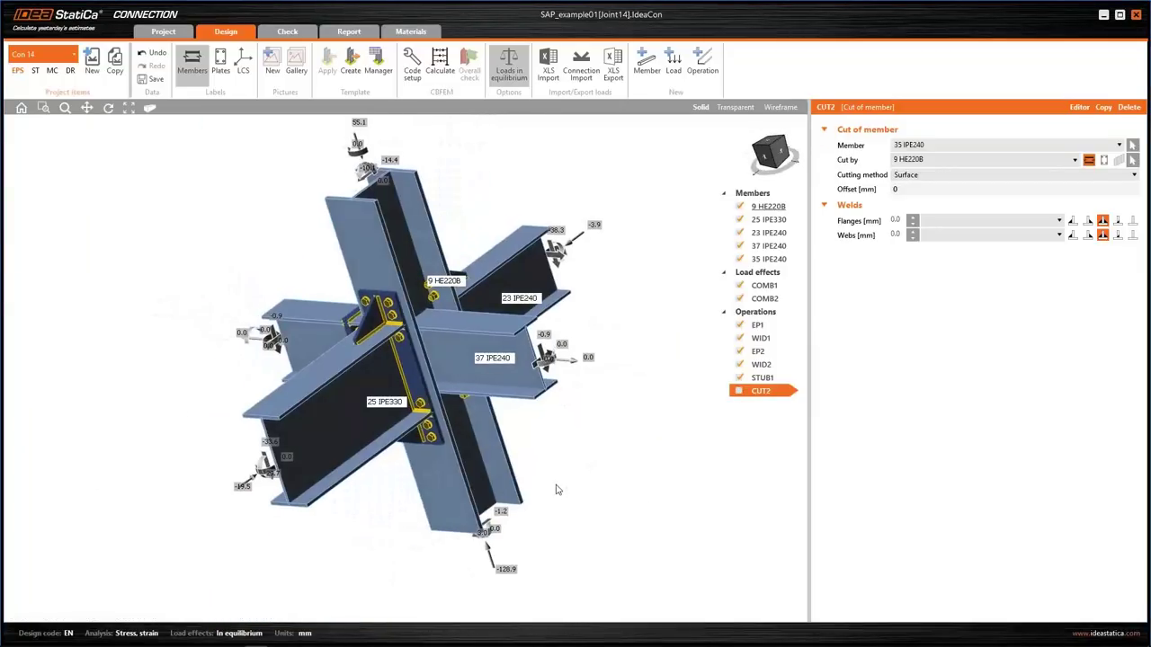
right_click_drag(617, 269, 522, 333)
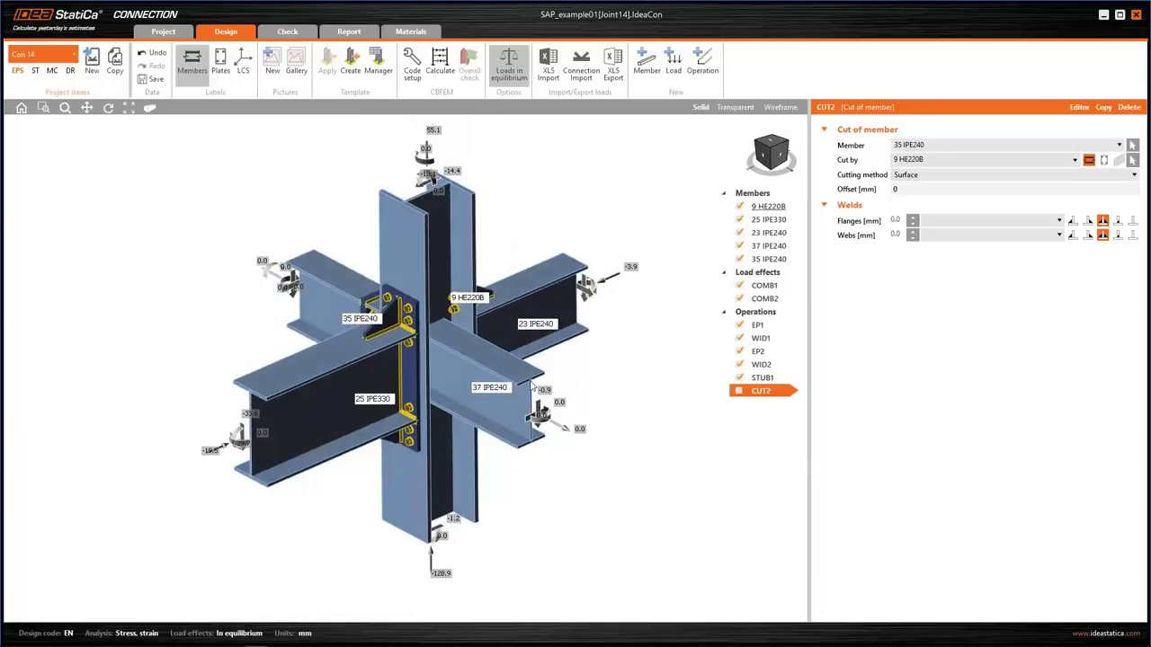
right_click(465, 369)
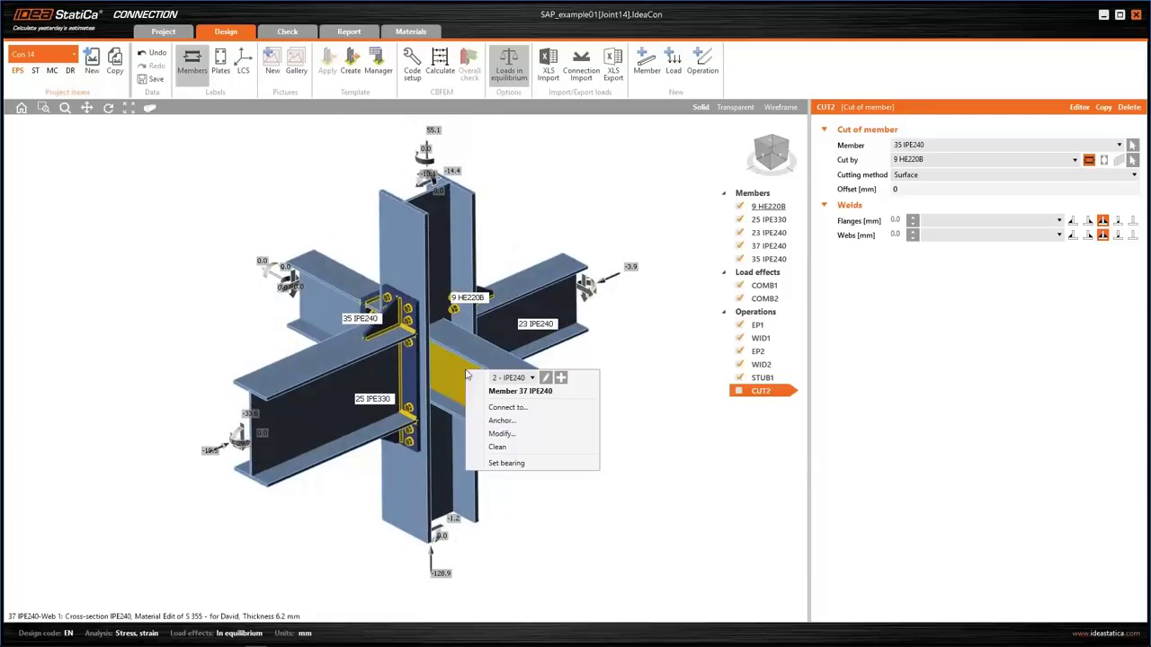
left_click(538, 416)
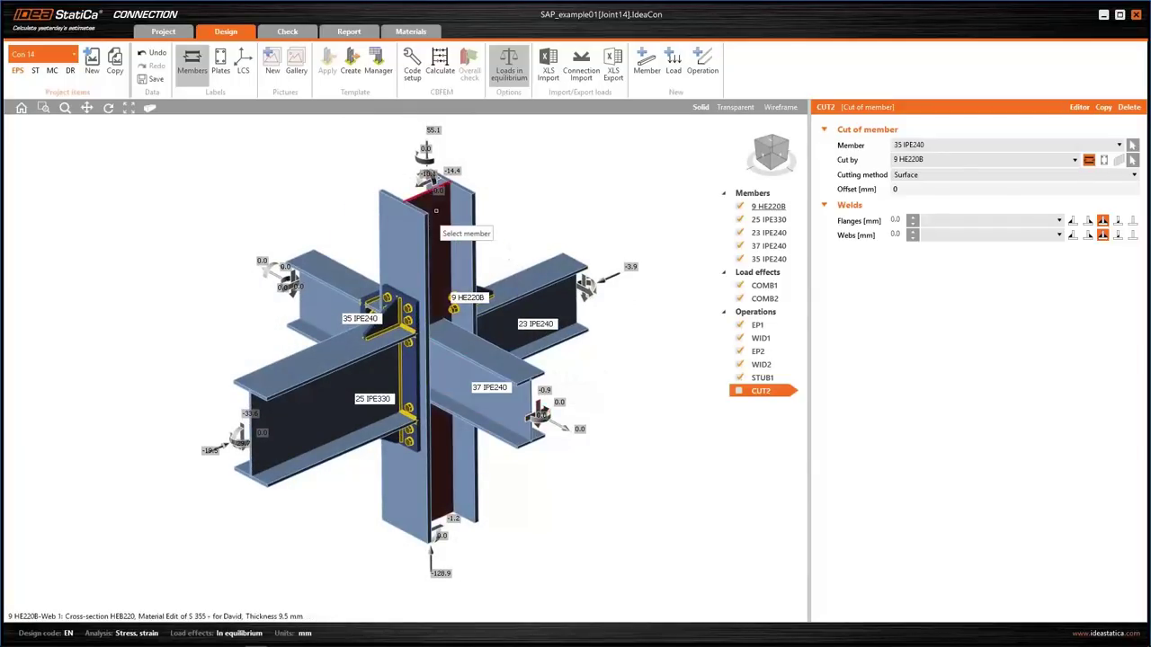
left_click(454, 432)
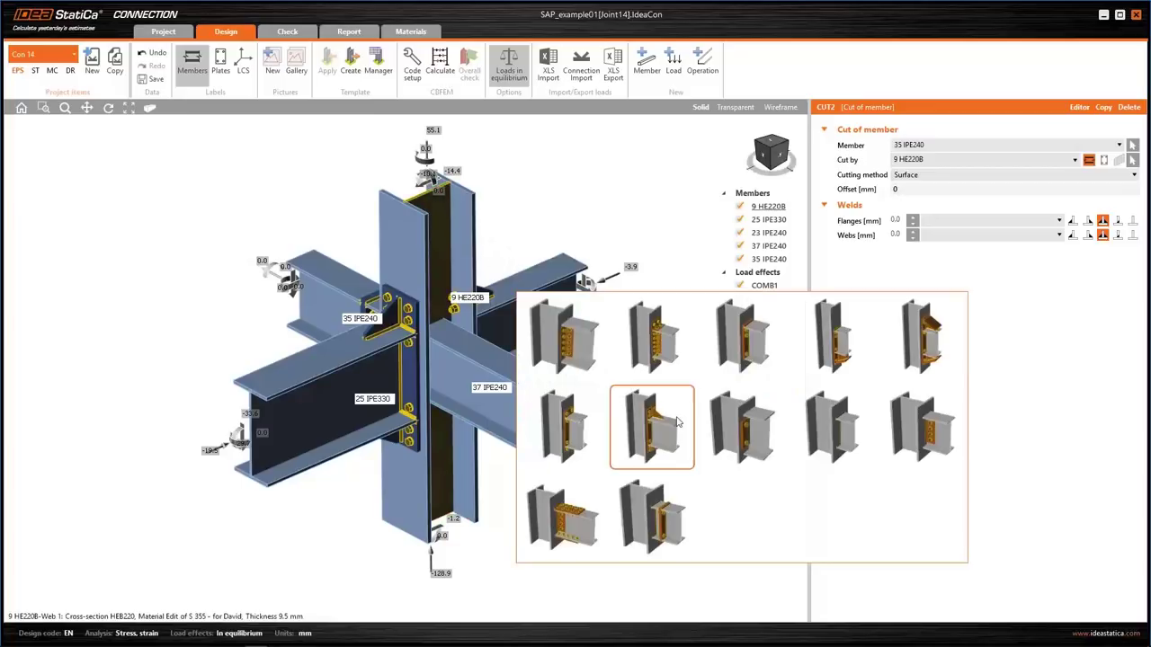
left_click(572, 343)
left_click(616, 254)
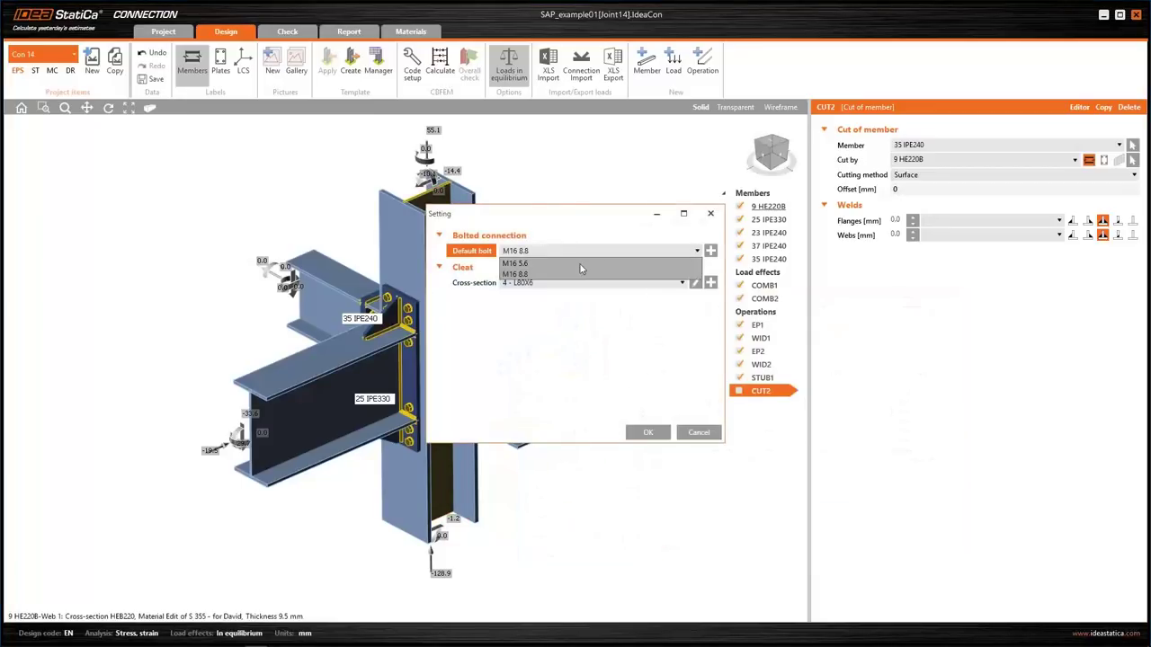
left_click(583, 272)
left_click(647, 434)
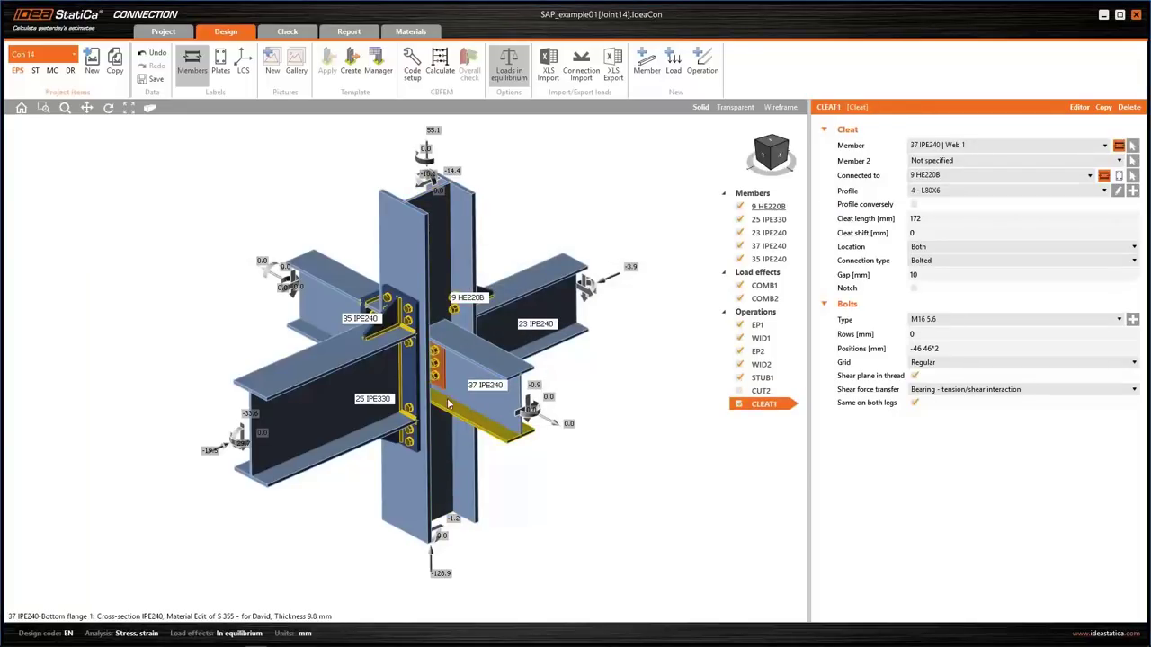
Assign STUB1 on the opposite side of the column web as the second member of the 37 IPE240 beam's cleat connection
right_click_drag(490, 405, 502, 381)
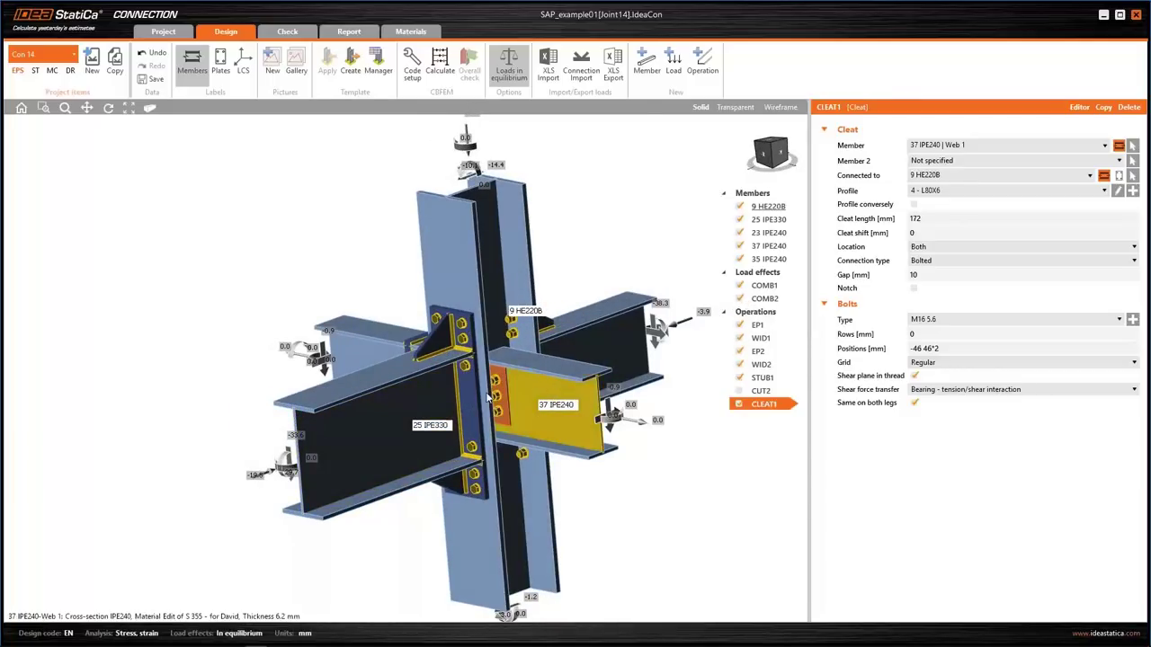
right_click_drag(527, 377, 407, 454)
right_click_drag(501, 535, 437, 347)
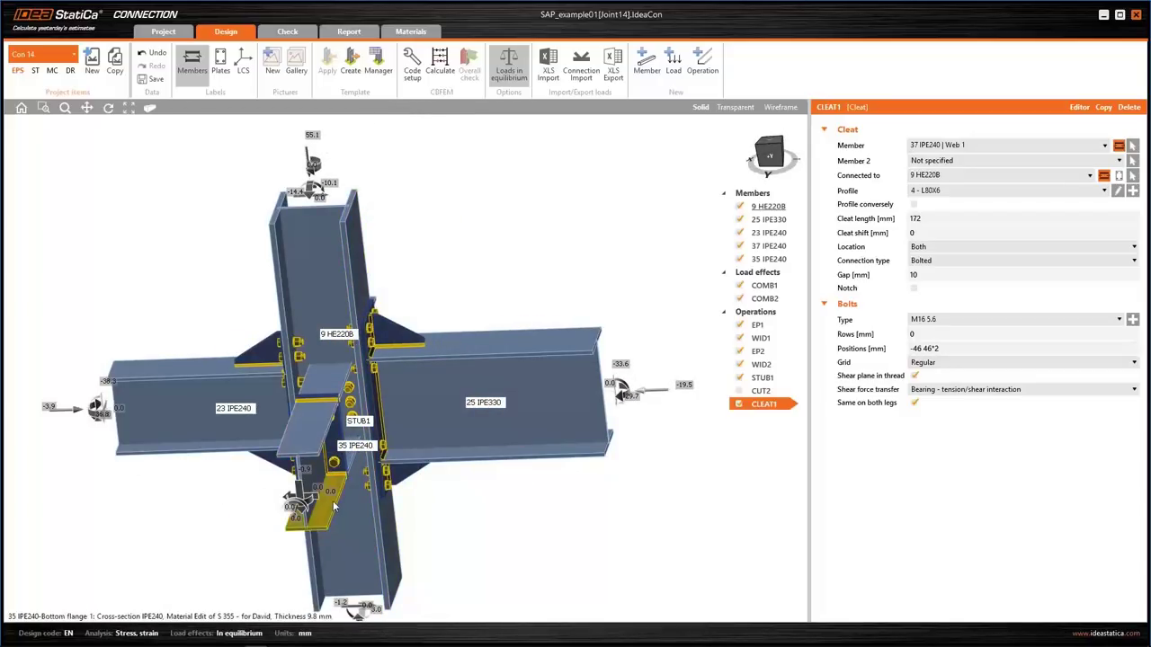
right_click_drag(333, 501, 341, 492)
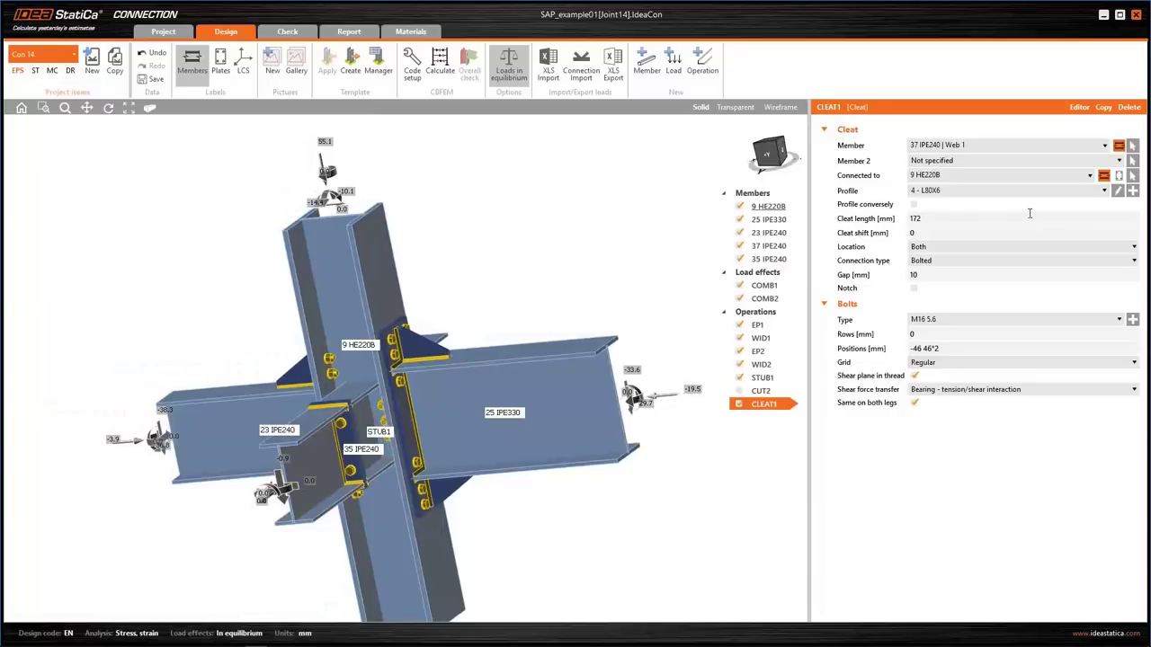
left_click(1131, 161)
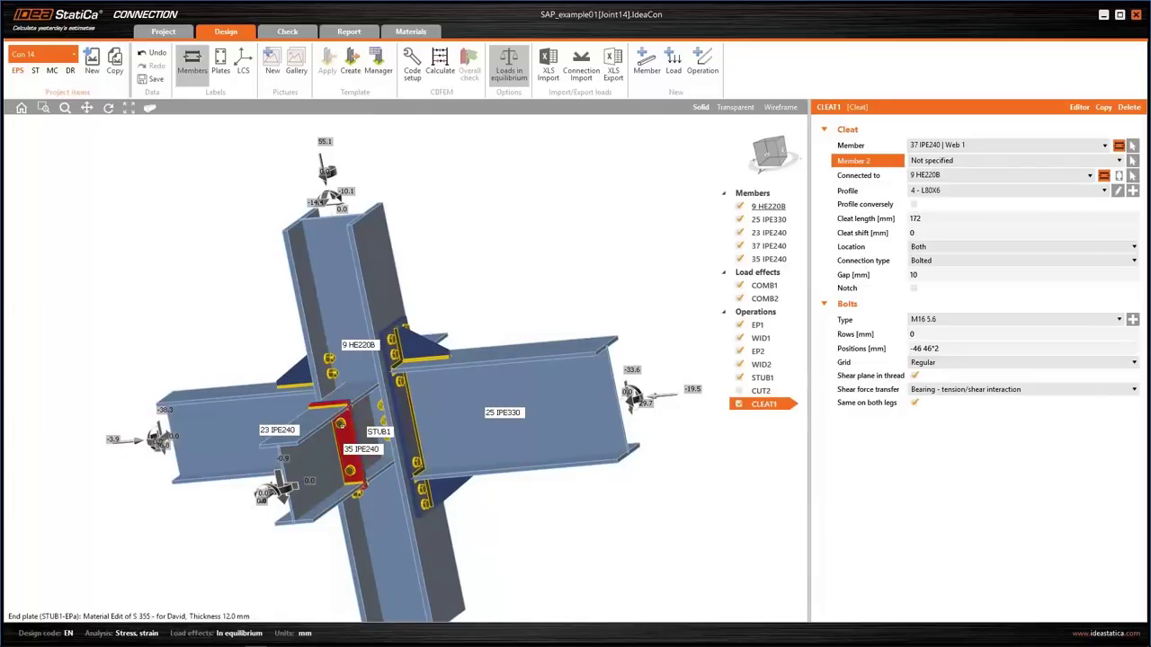
scroll(359, 420, "up", 2)
left_click(356, 396)
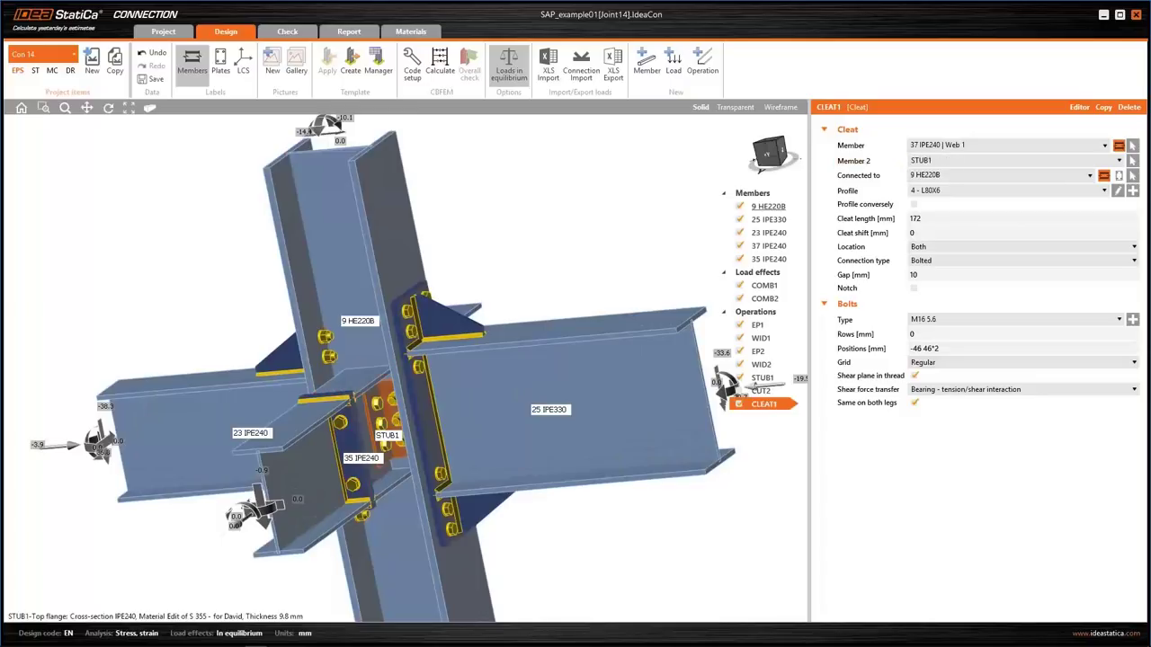
Calculate the joint and review its overall check, and copy the joint as a new project item
scroll(492, 405, "down", 5)
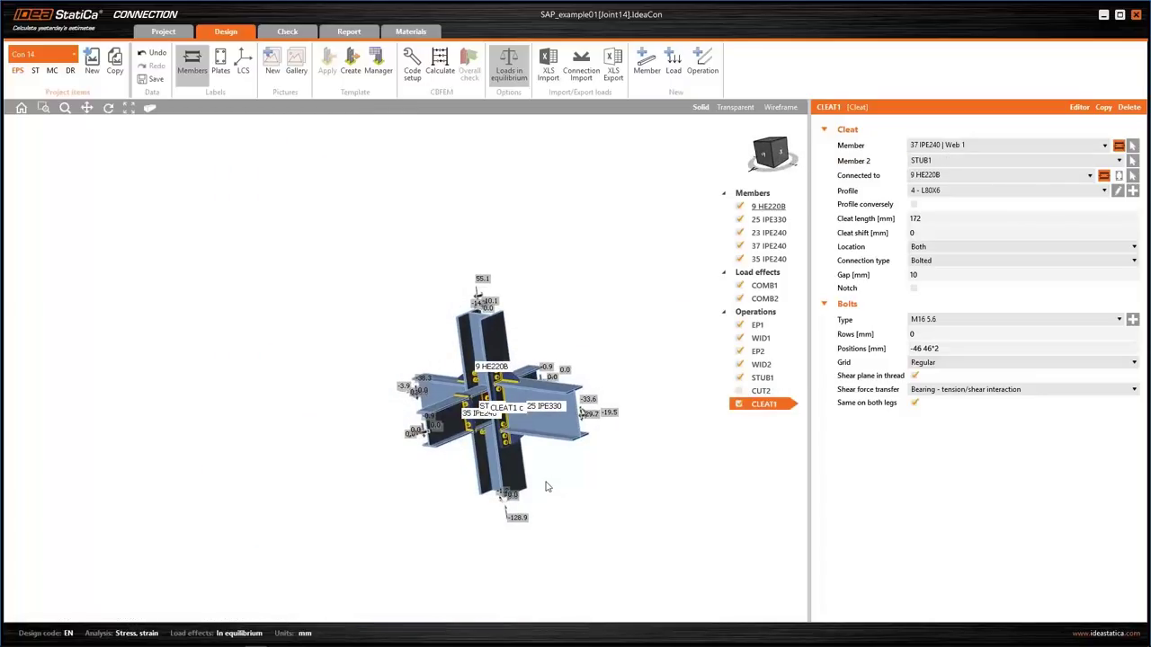
right_click_drag(605, 486, 534, 520)
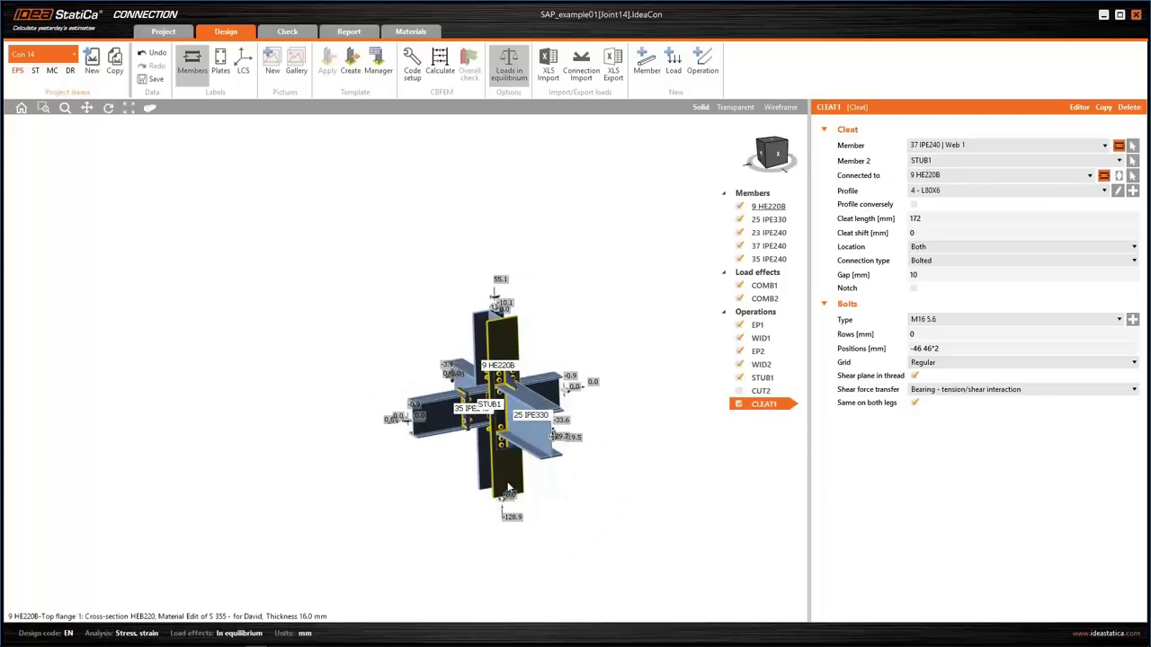
left_click(440, 63)
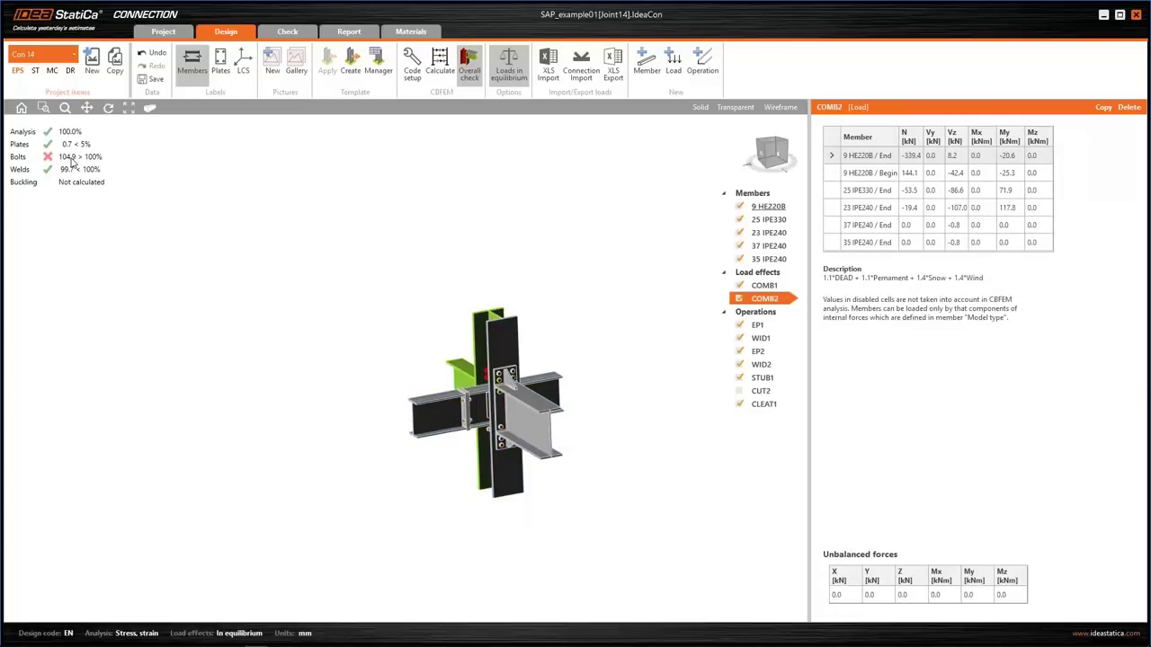
right_click_drag(396, 477, 552, 484)
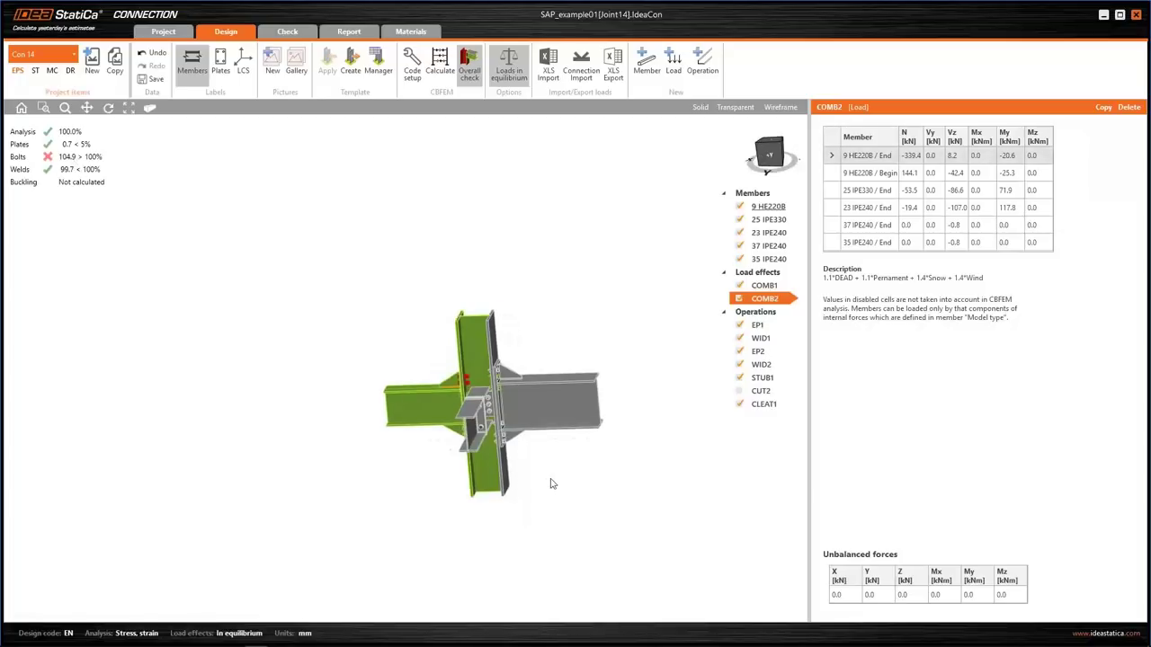
scroll(551, 484, "up", 2)
right_click_drag(540, 429, 493, 410)
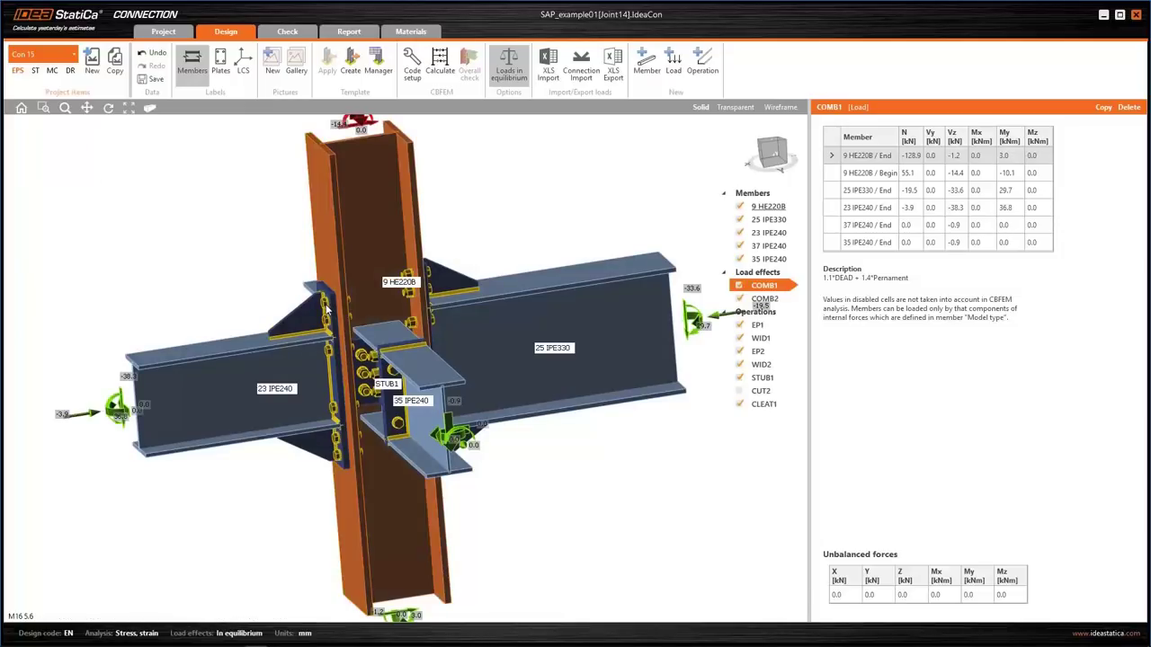
Add a bolt row to end plate EP2 by setting its top layers to 35 45; -45; -120
left_click(326, 308)
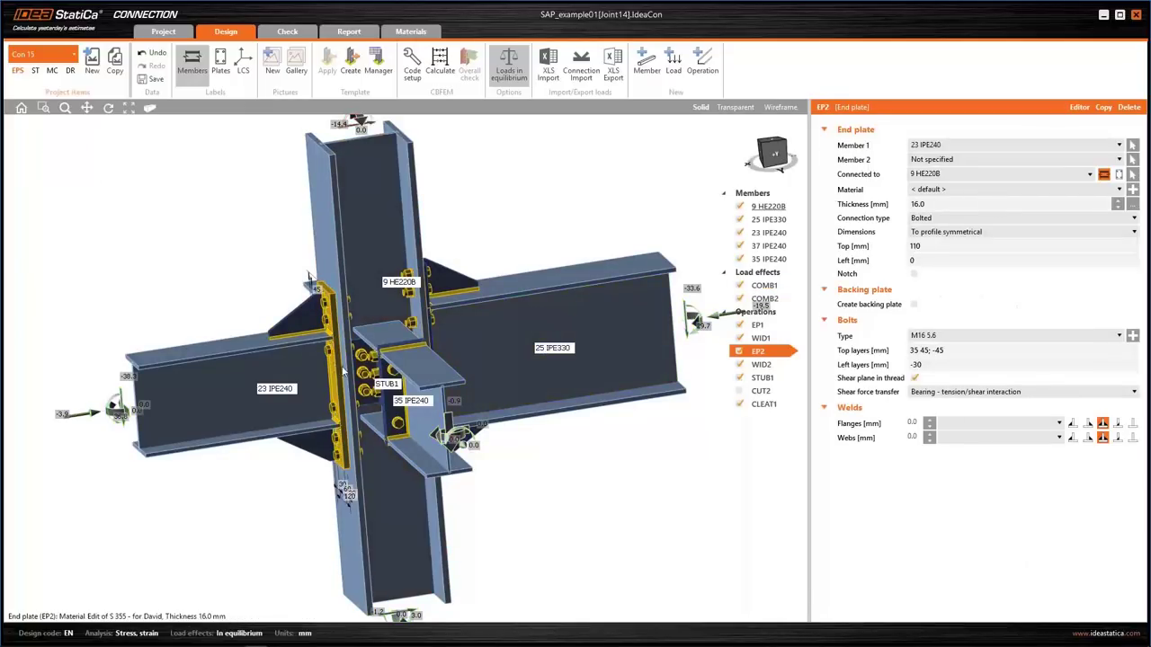
right_click_drag(303, 387, 346, 382)
left_click(971, 350)
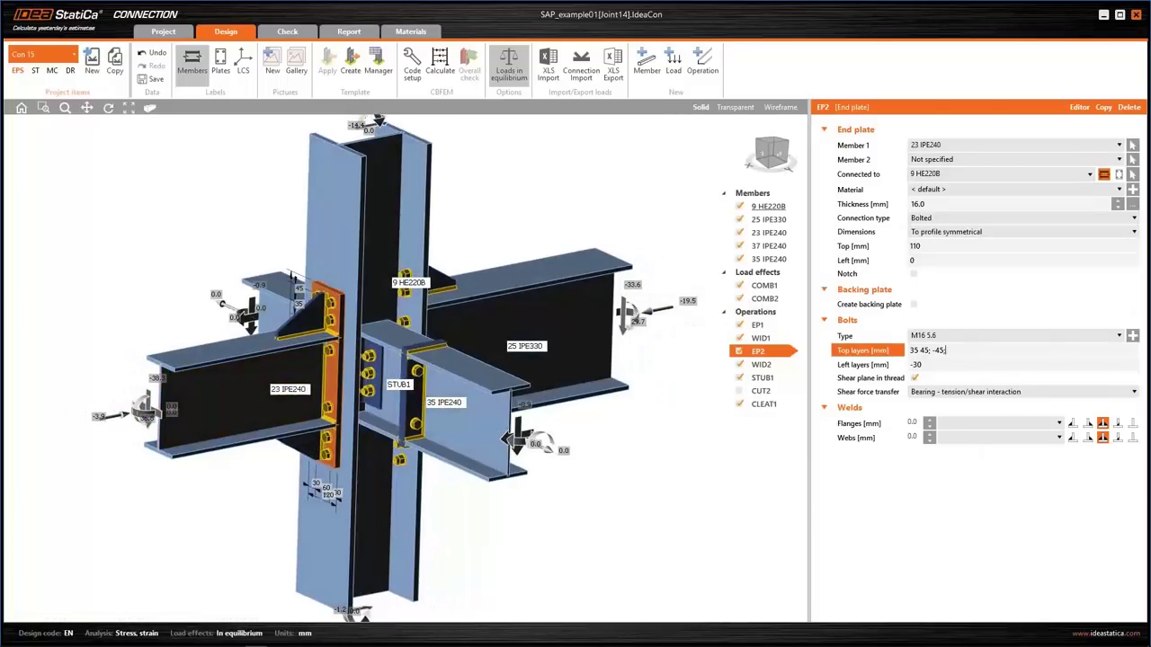
type("; -120")
key("Tab")
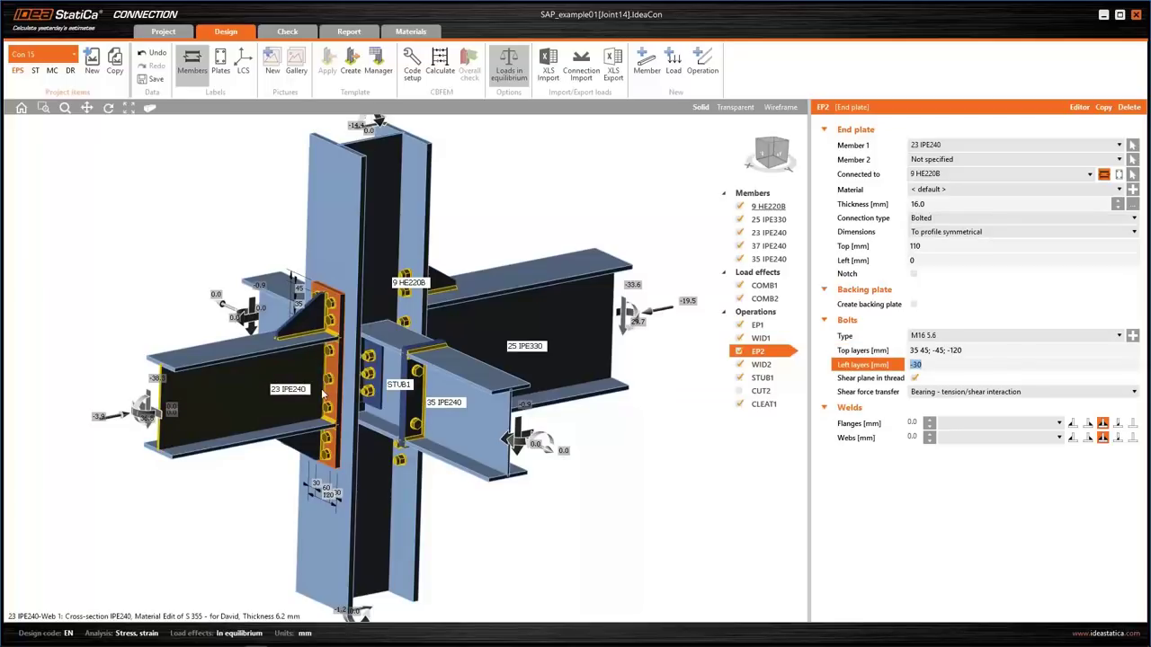
scroll(328, 387, "up", 1)
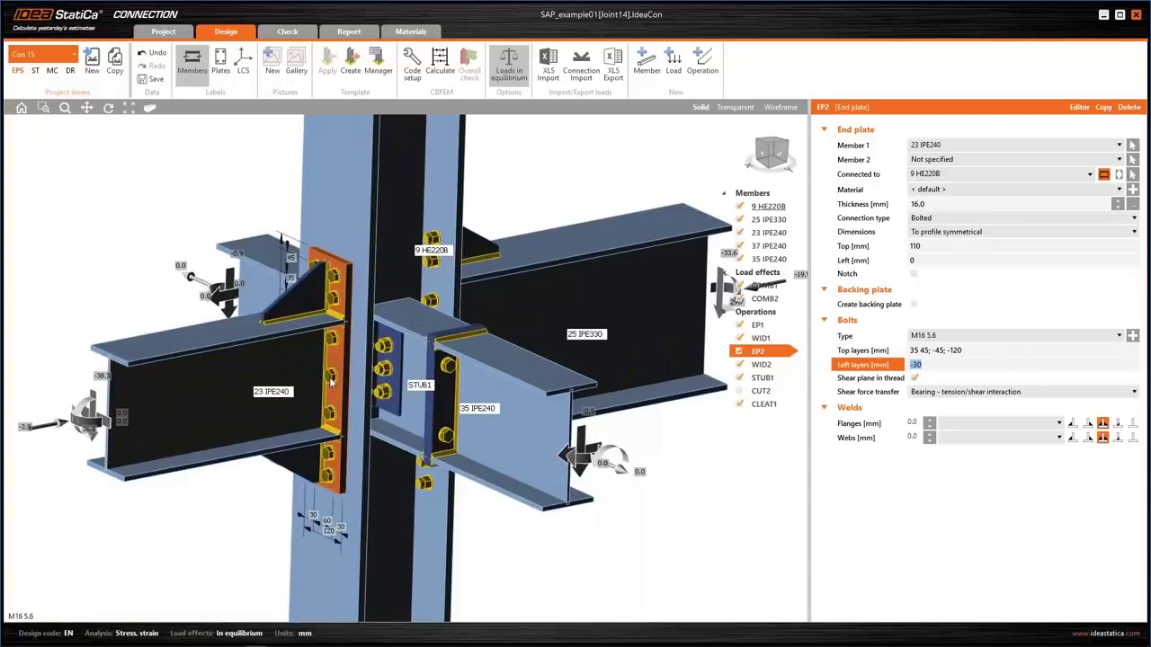
Calculate the joint with the added bolt row and inspect the overall check on the 3D model
left_click(440, 64)
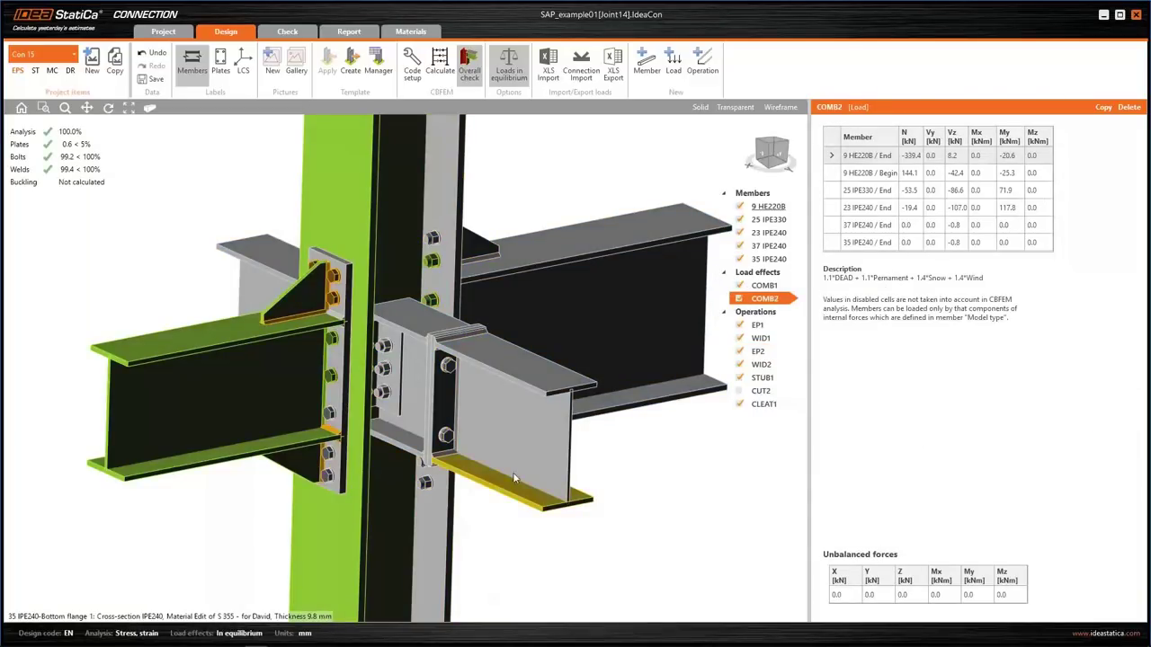
scroll(400, 384, "down", 3)
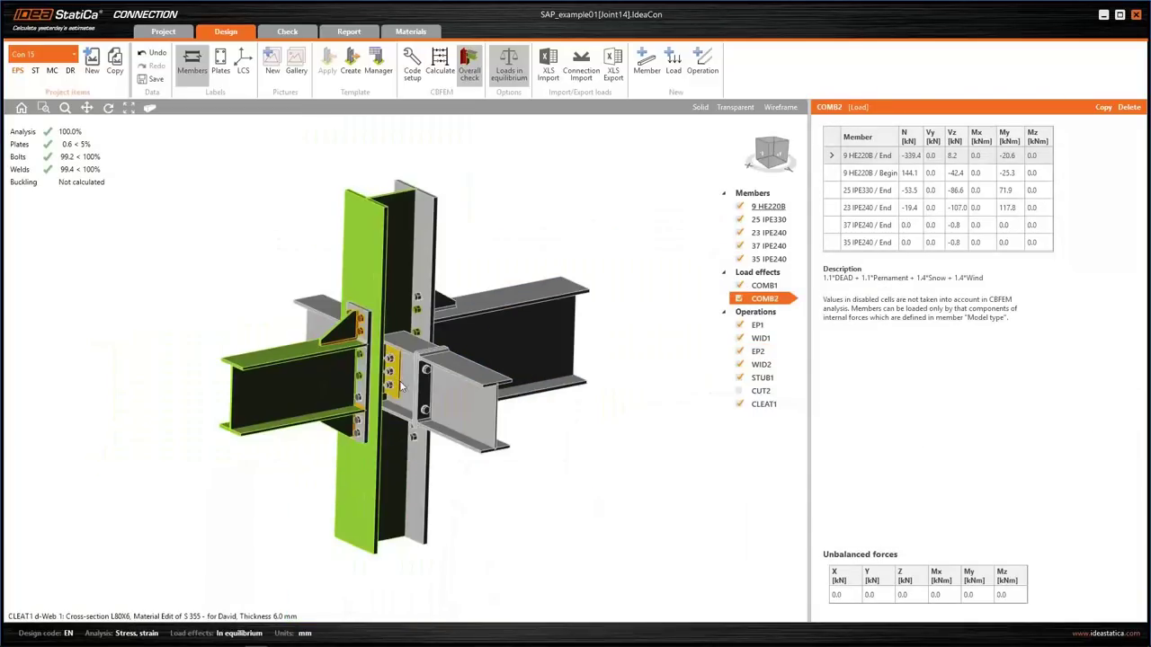
right_click_drag(337, 398, 461, 435)
right_click_drag(541, 328, 508, 313)
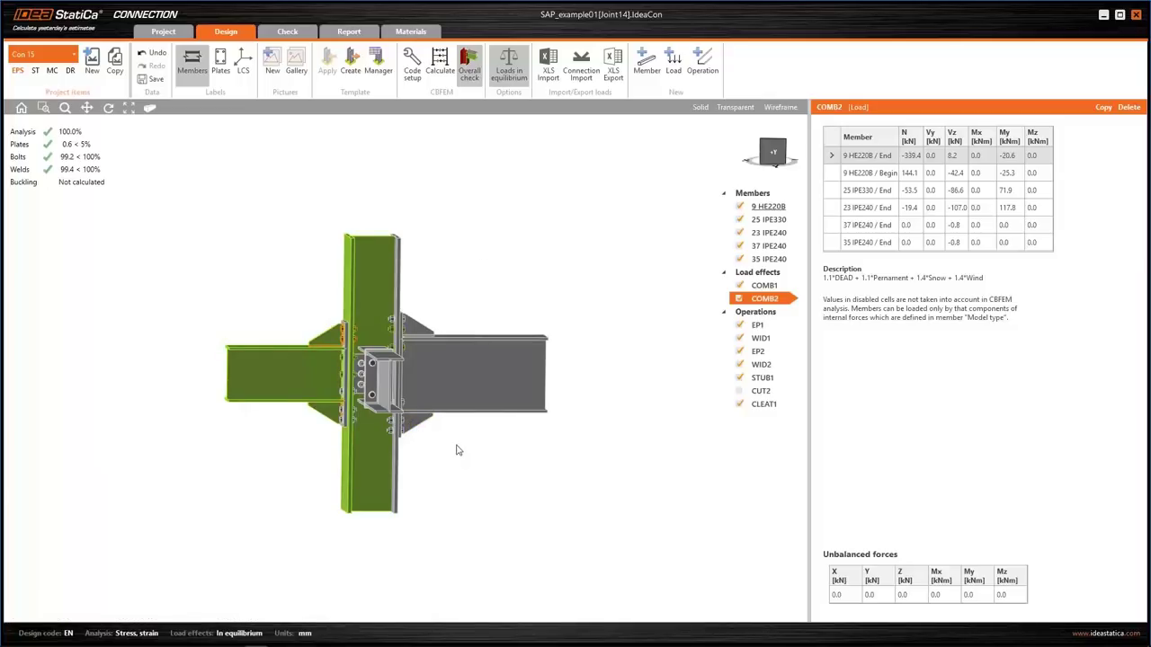
Display the joint's equivalent stress together with the finite element mesh in the check results
left_click(296, 40)
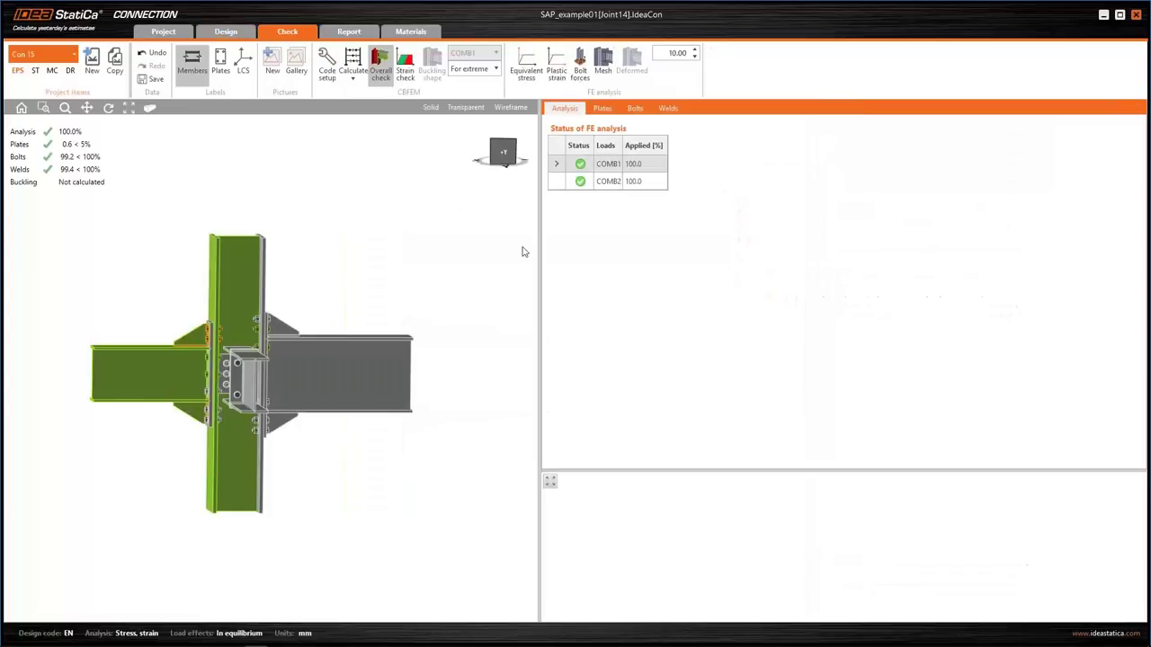
left_click(527, 81)
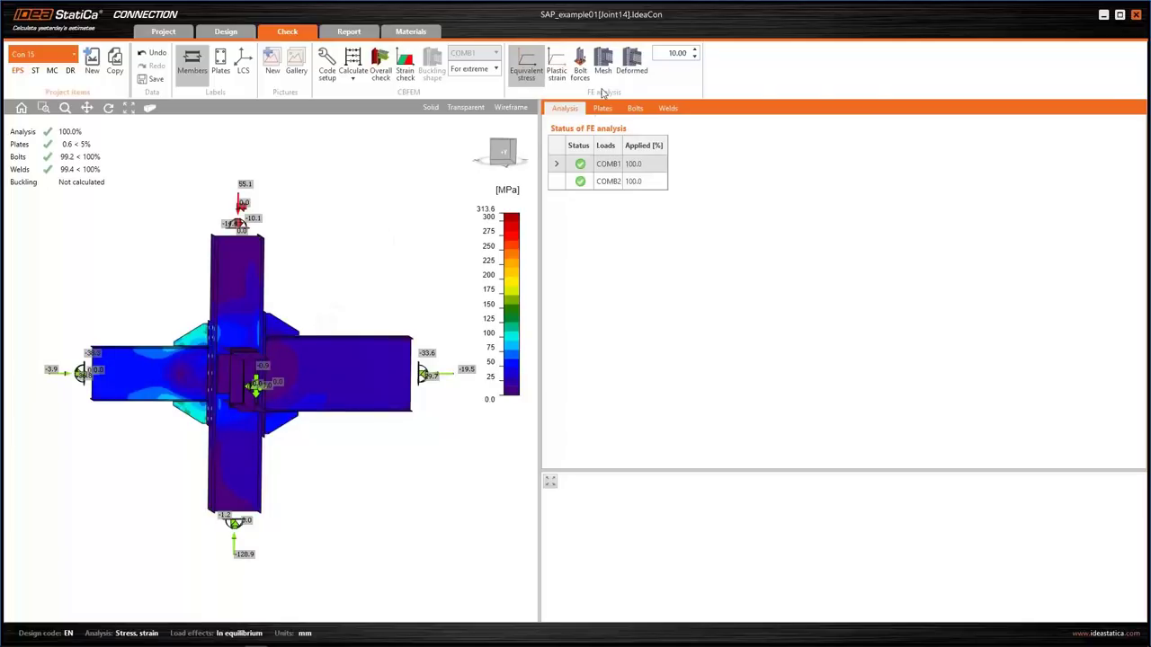
left_click(603, 70)
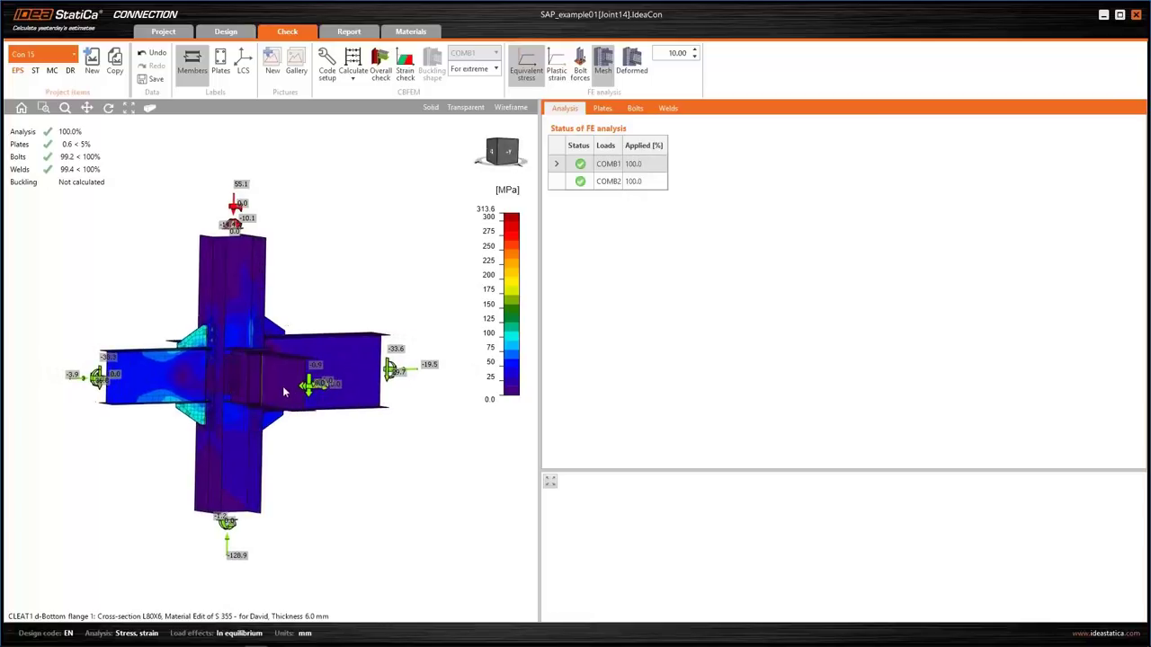
scroll(377, 387, "down", 3)
scroll(429, 386, "up", 2)
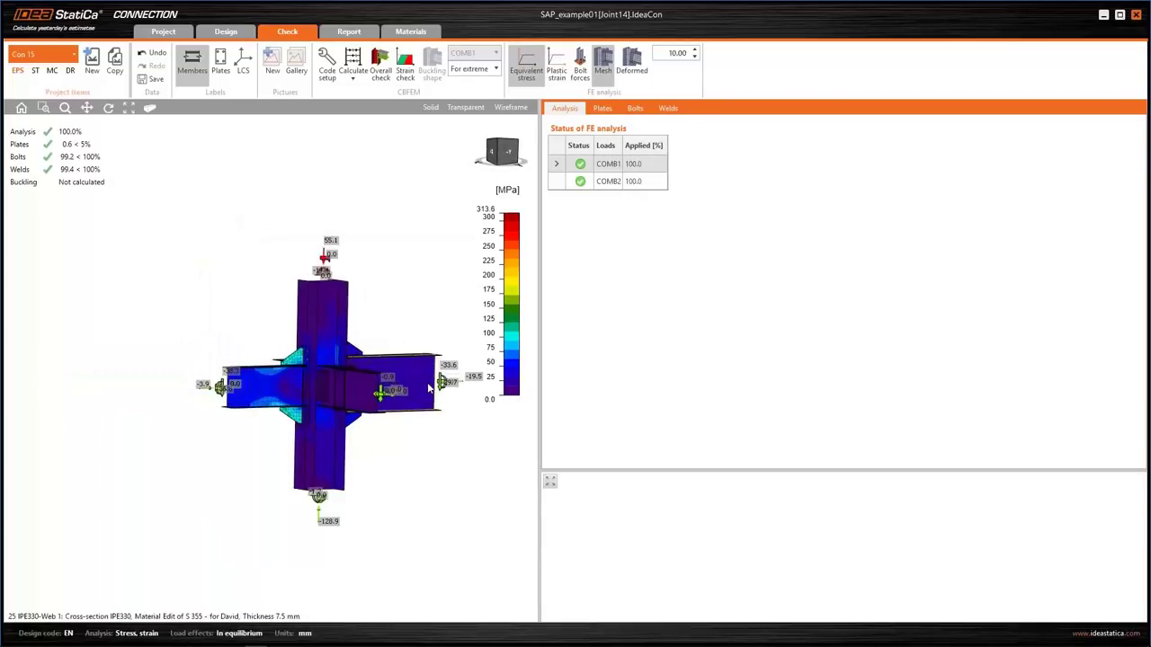
scroll(429, 387, "up", 2)
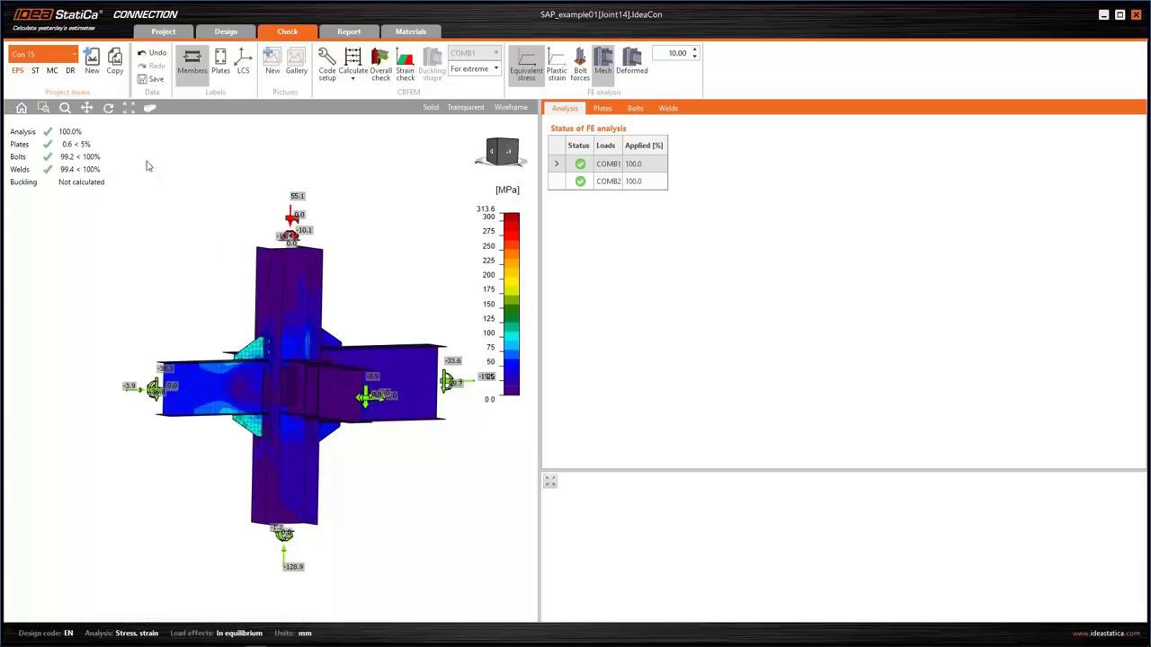
Restore the home 3D view of the stress results and share it on LinkedIn with the post text "Webinar"
left_click(148, 108)
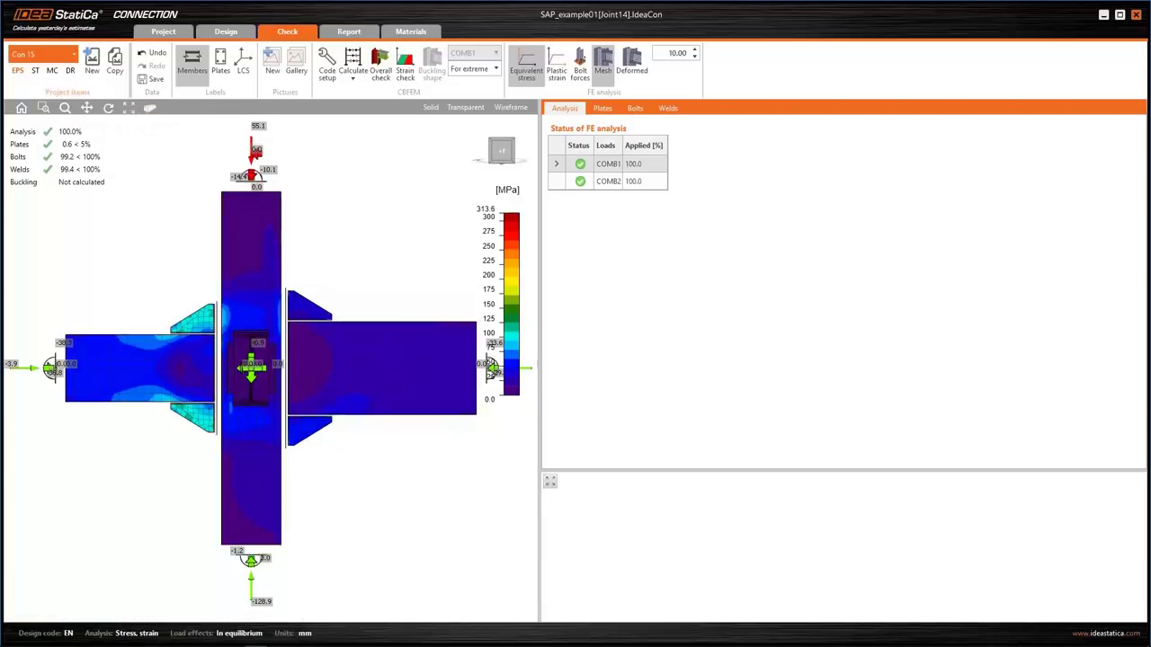
left_click(22, 109)
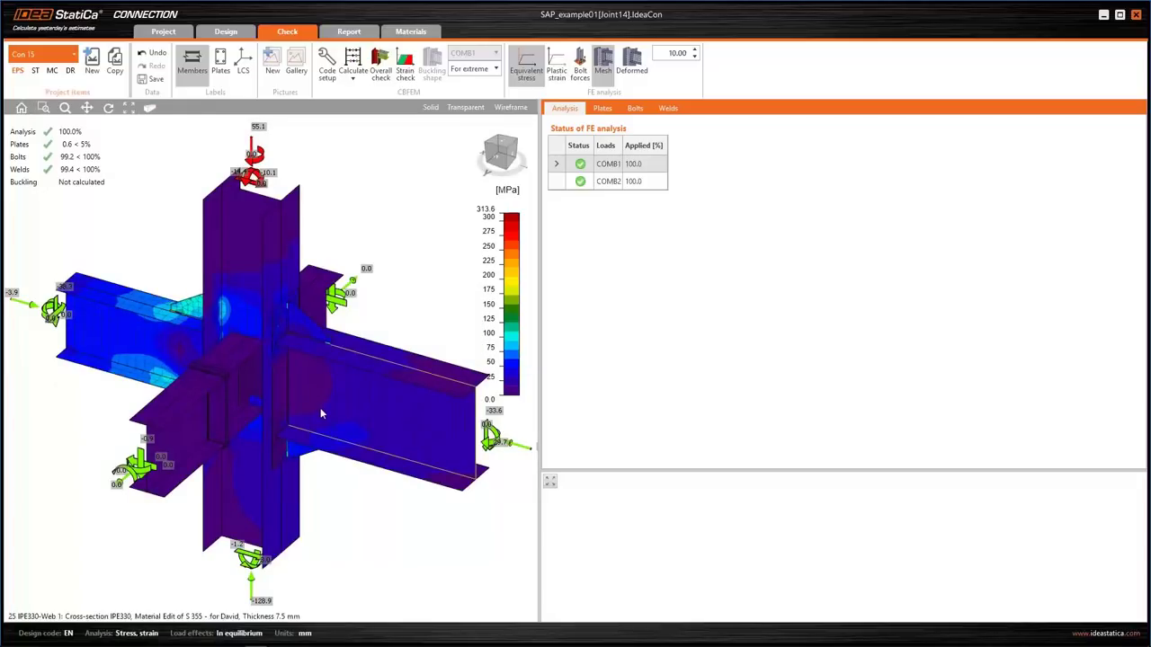
right_click(424, 304)
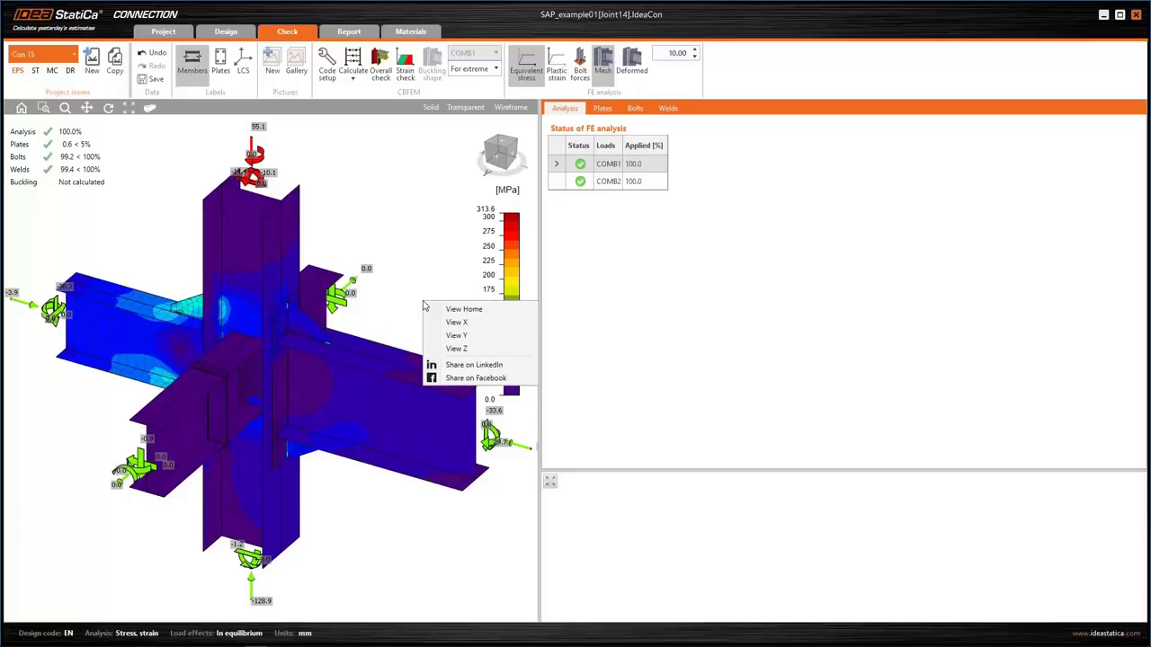
left_click(464, 368)
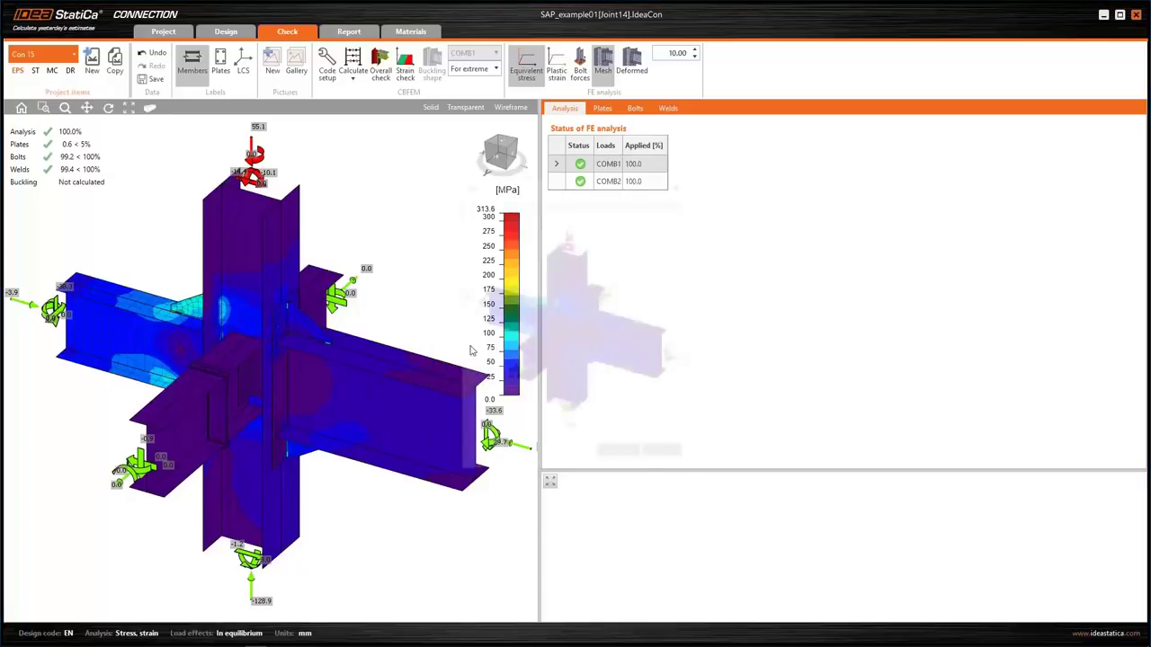
left_click(530, 202)
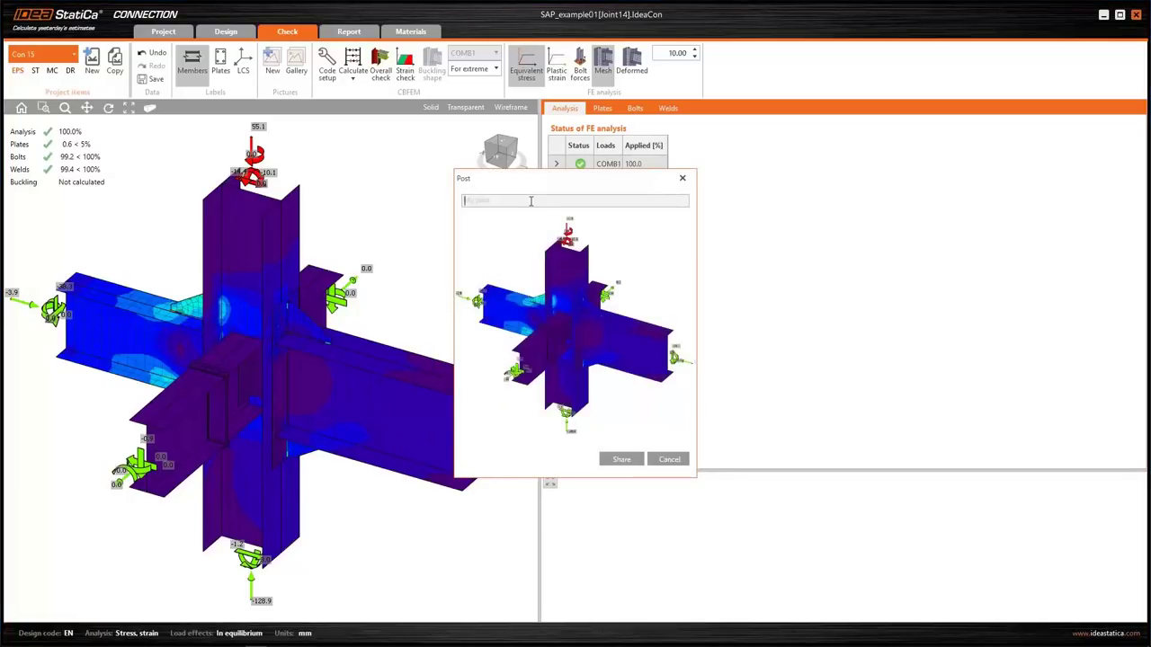
type("Webinar")
left_click(634, 461)
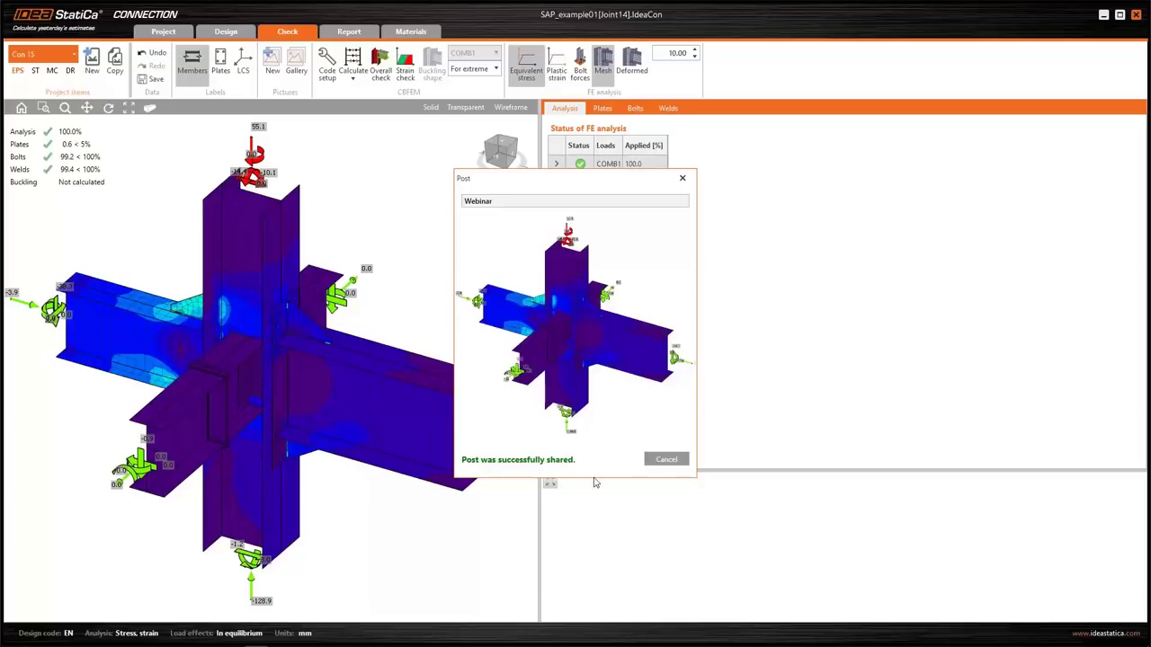
left_click(666, 460)
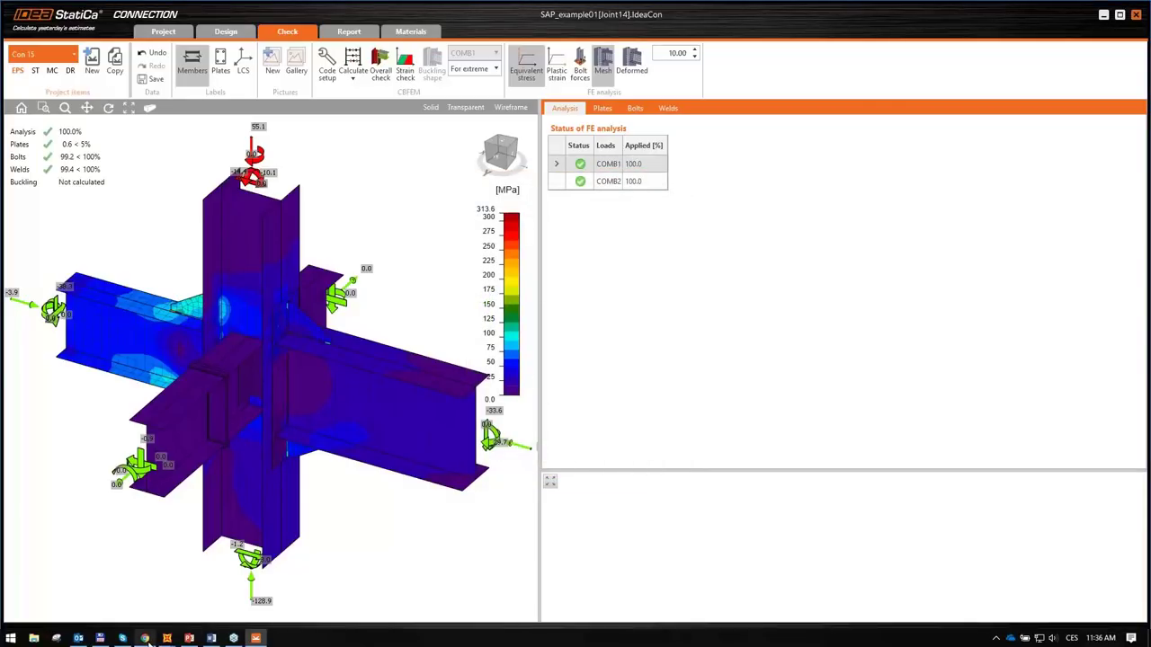
Switch to LinkedIn in Chrome, open the account's posts and activity, and refresh the page to look for the shared post
left_click(145, 638)
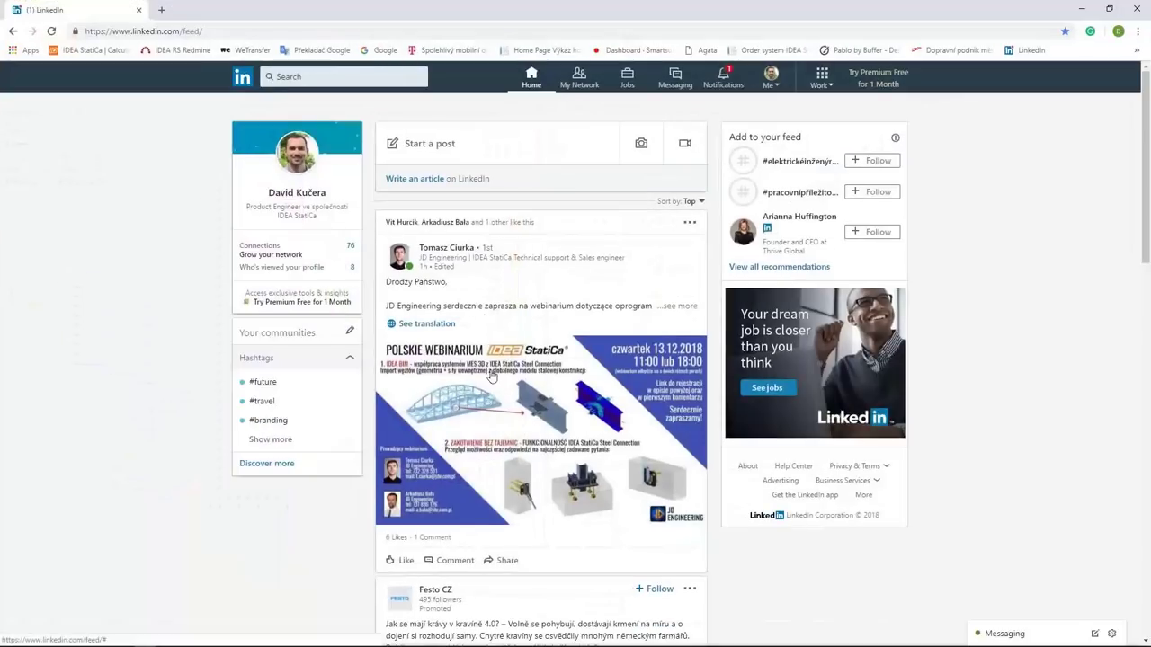
left_click(770, 86)
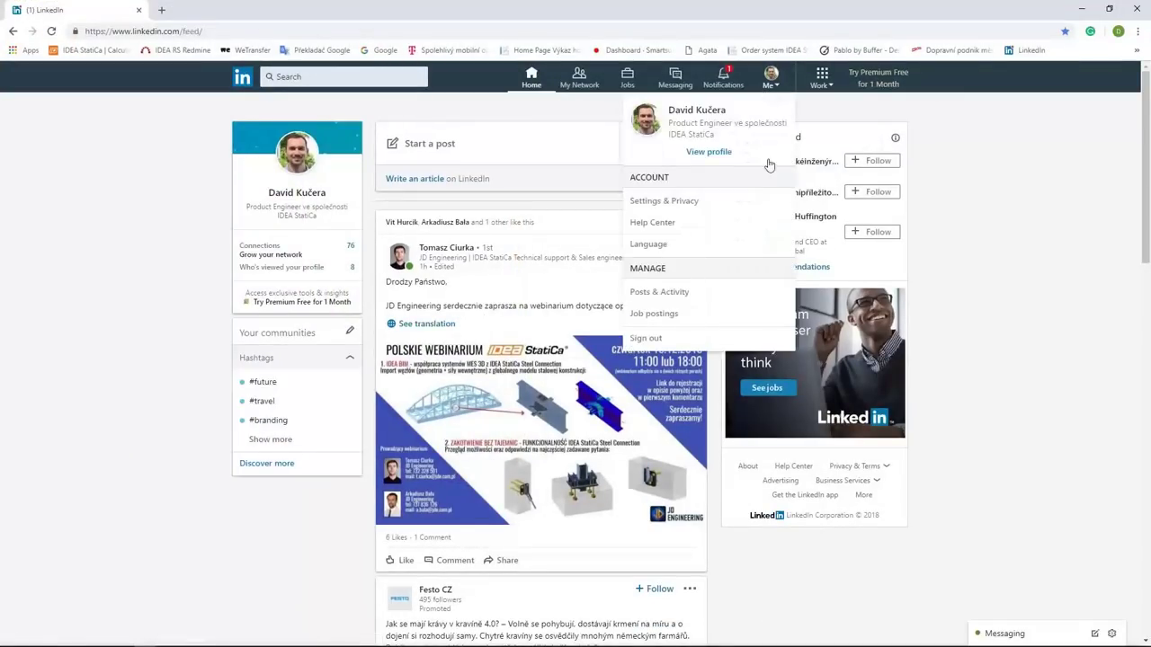
left_click(681, 297)
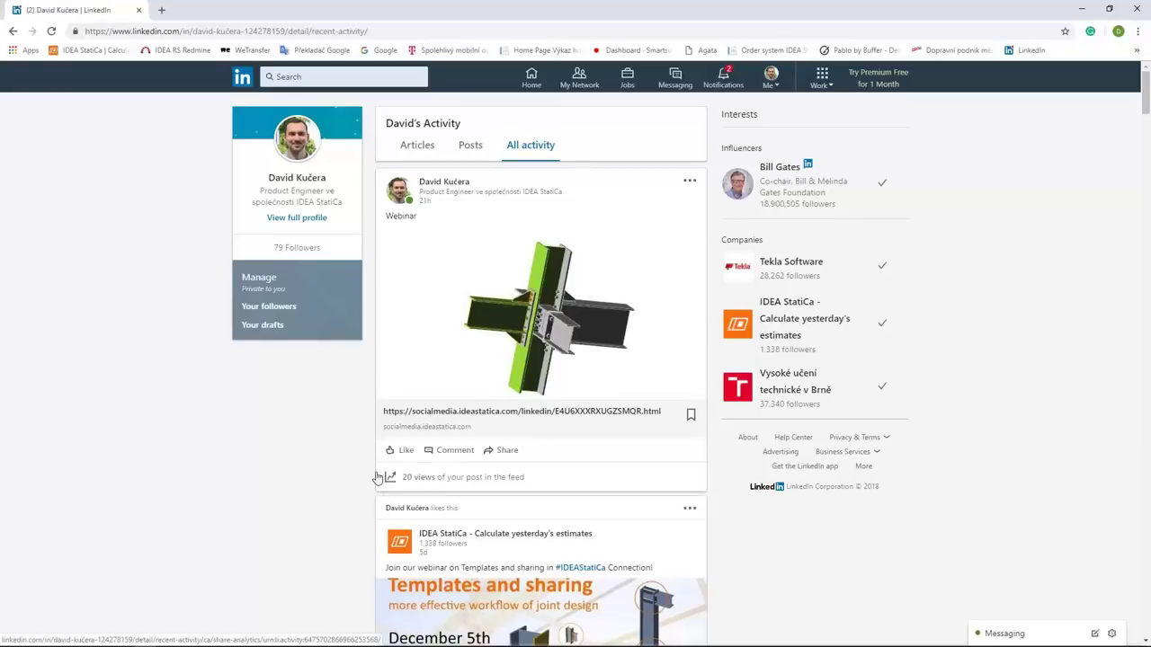
left_click(51, 31)
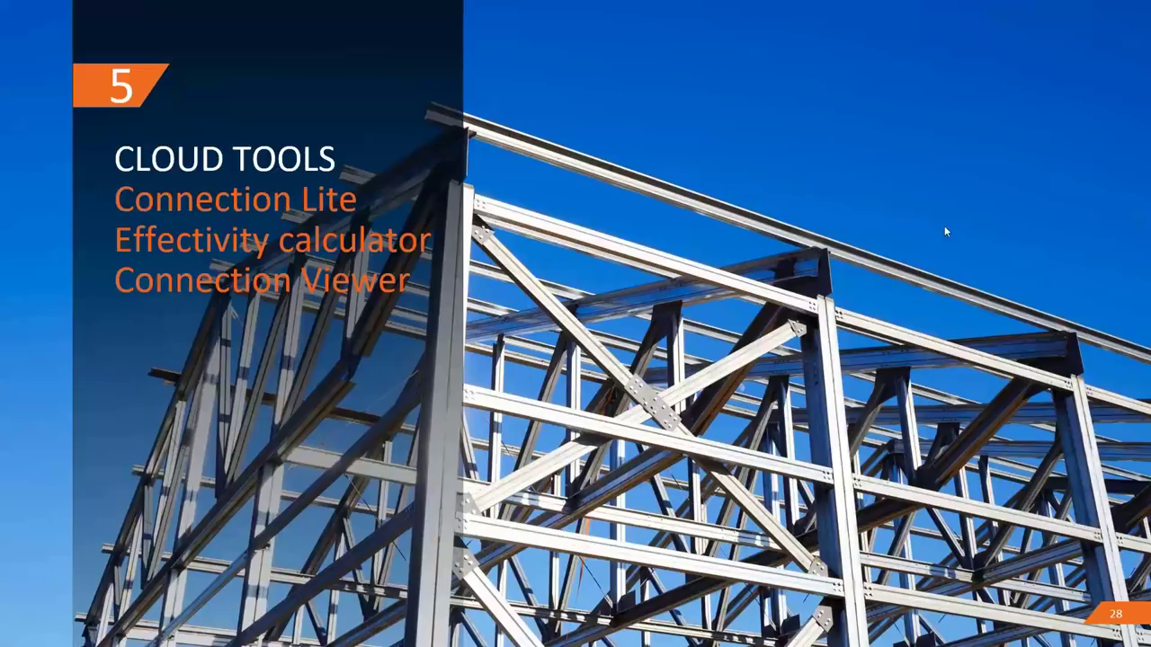
left_click(1045, 225)
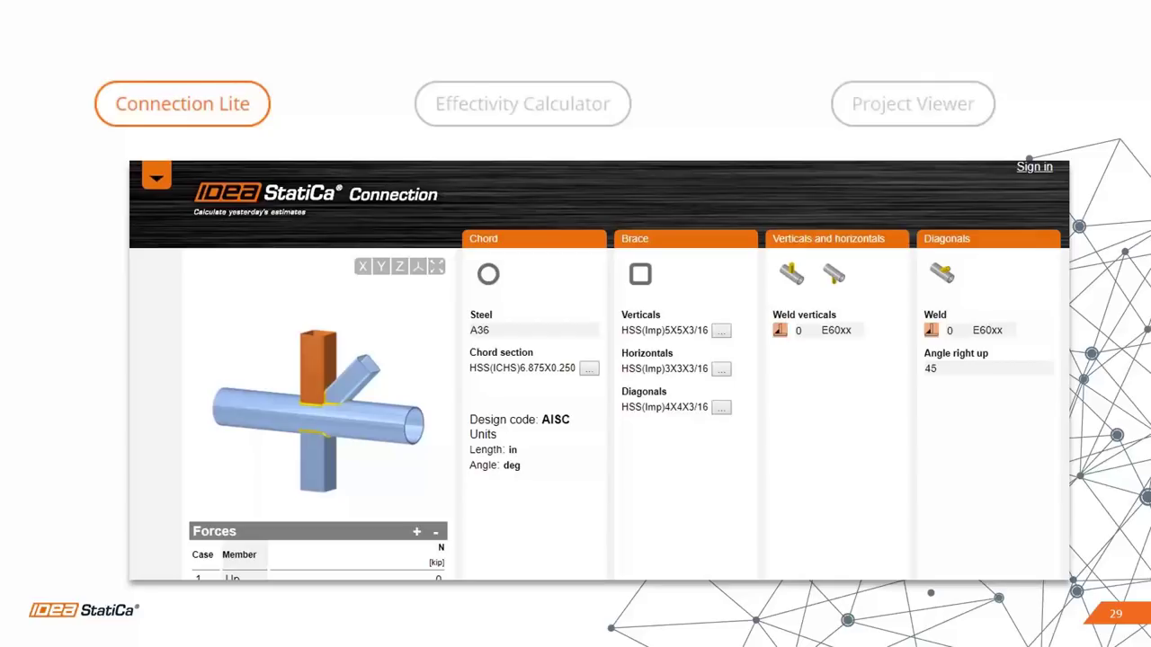
key("Right")
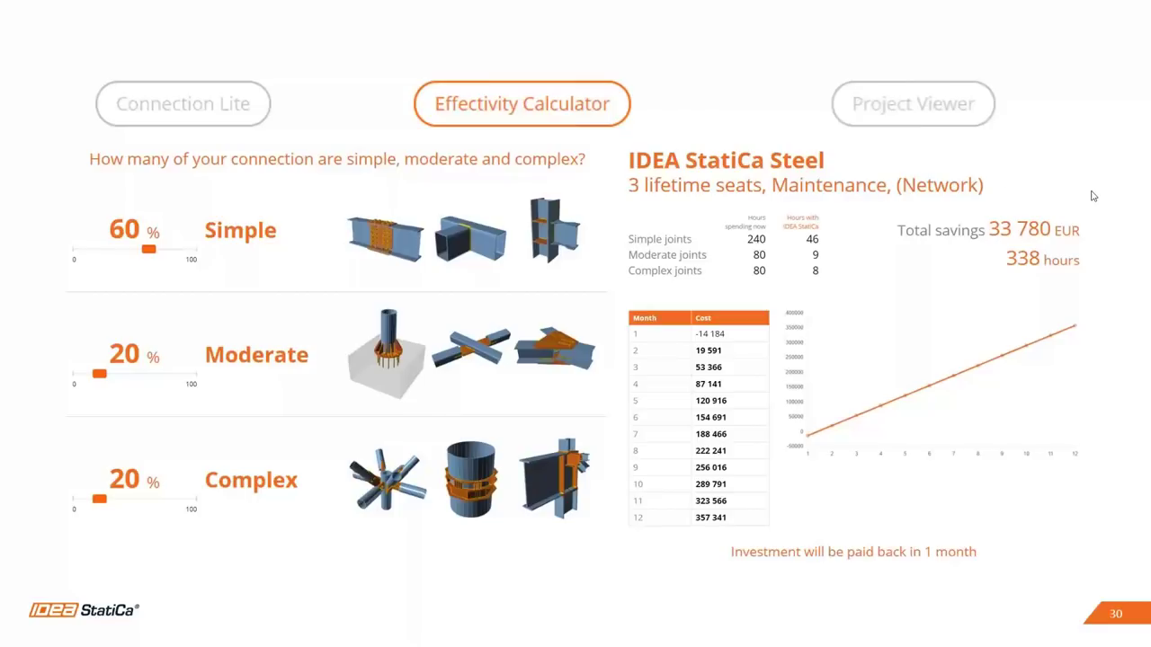
Switch to the Opera browser, open ideastatica.com in a new tab, and open the Effectivity Calculator from the Cloud page
key("alt+Tab")
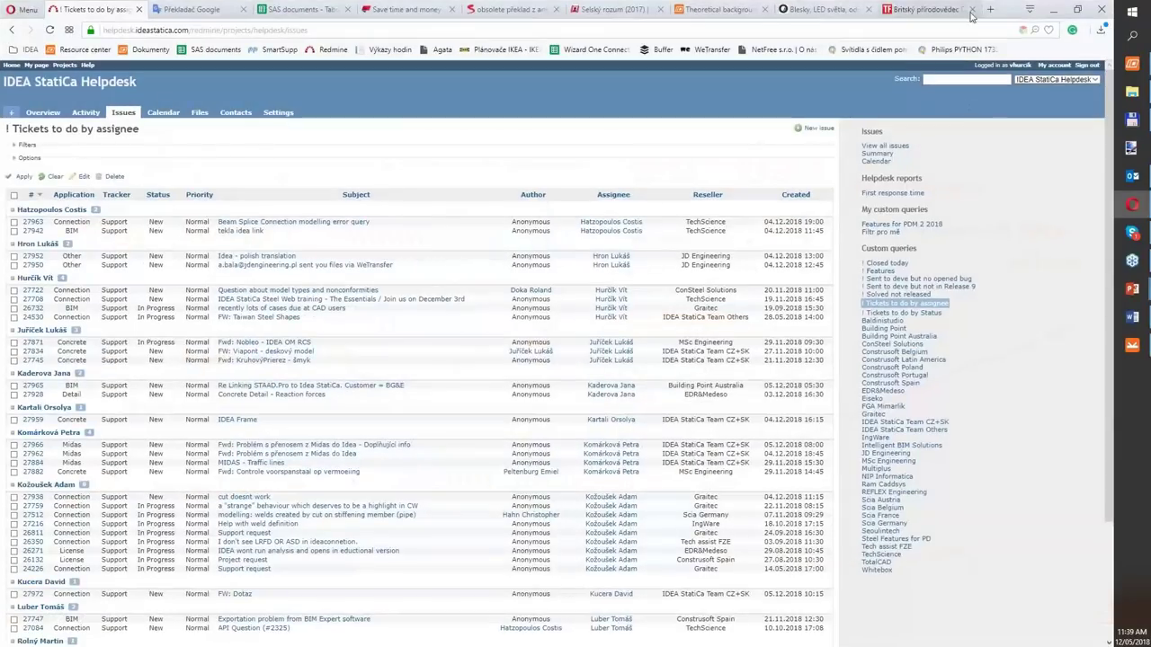
left_click(990, 9)
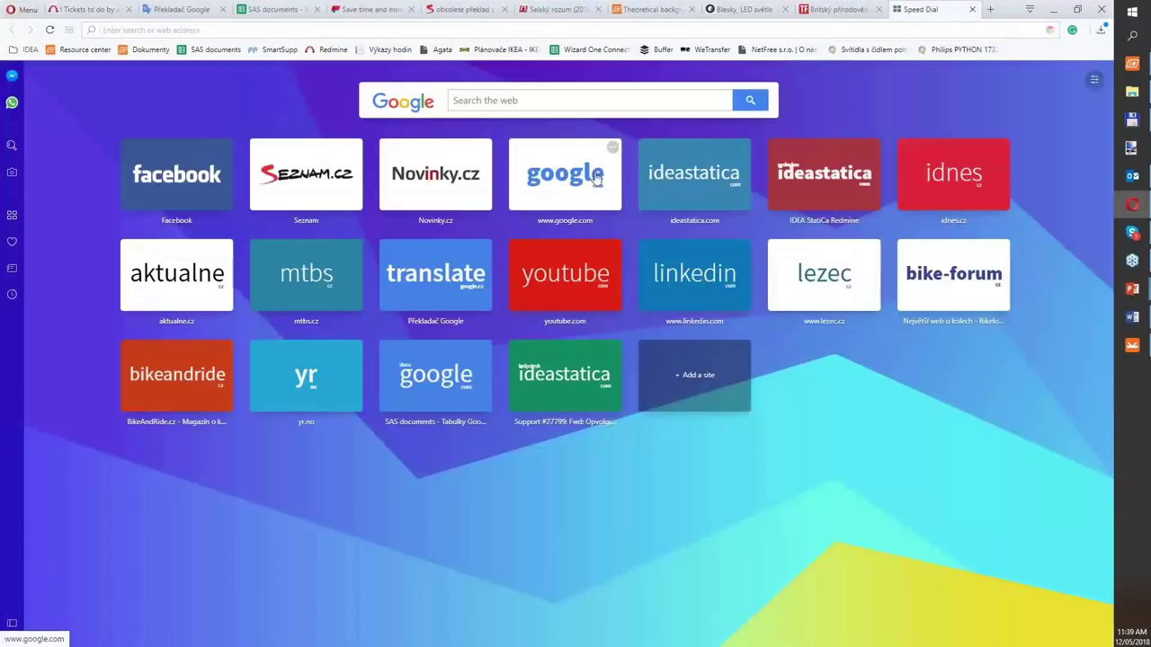
left_click(663, 183)
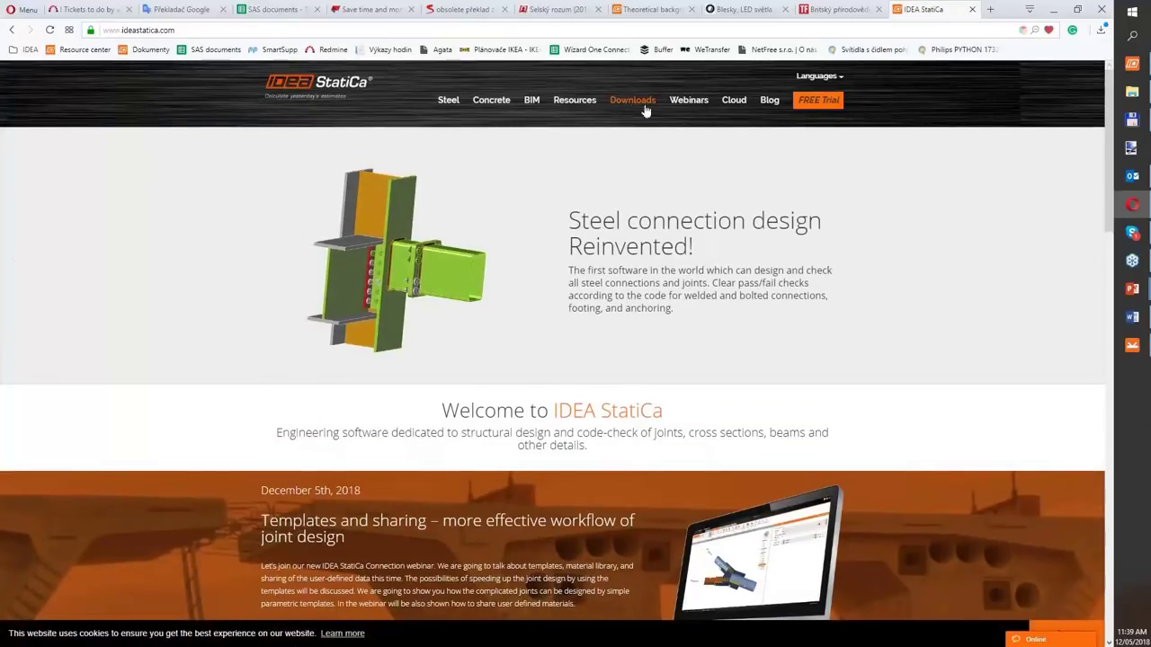
left_click(734, 101)
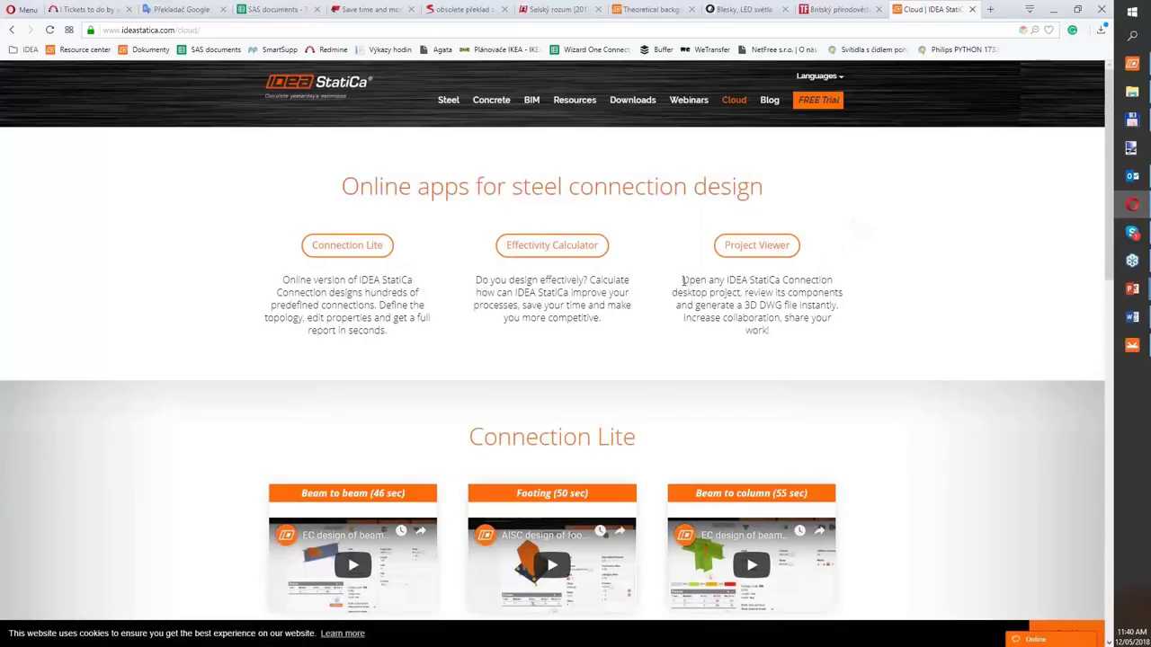
left_click(584, 255)
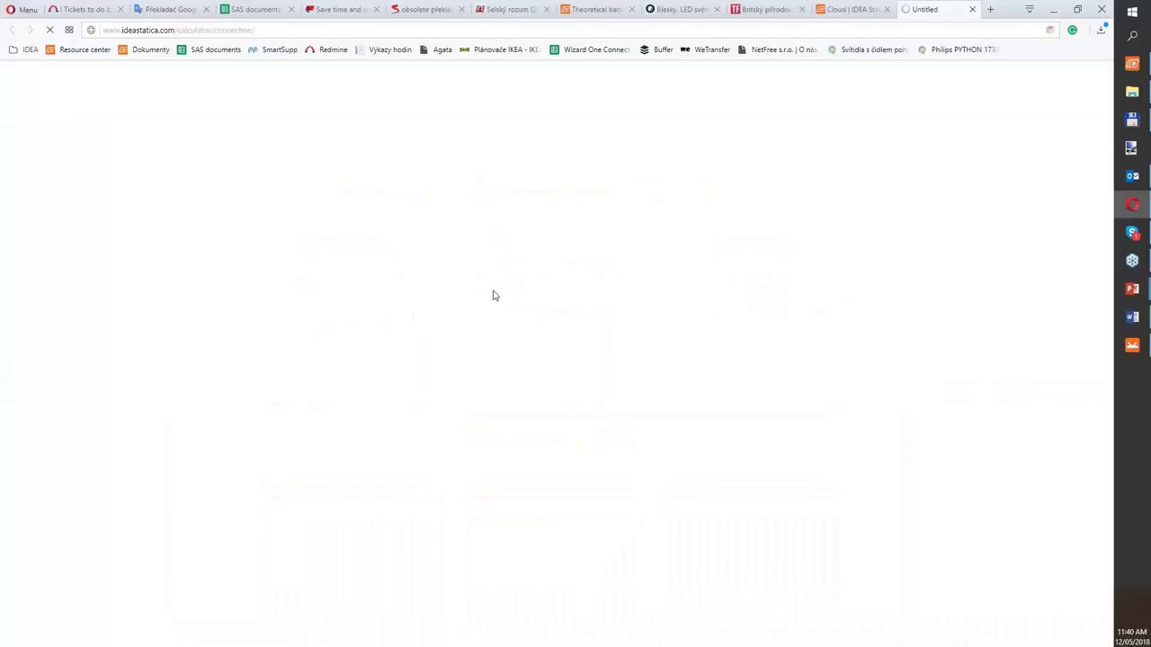